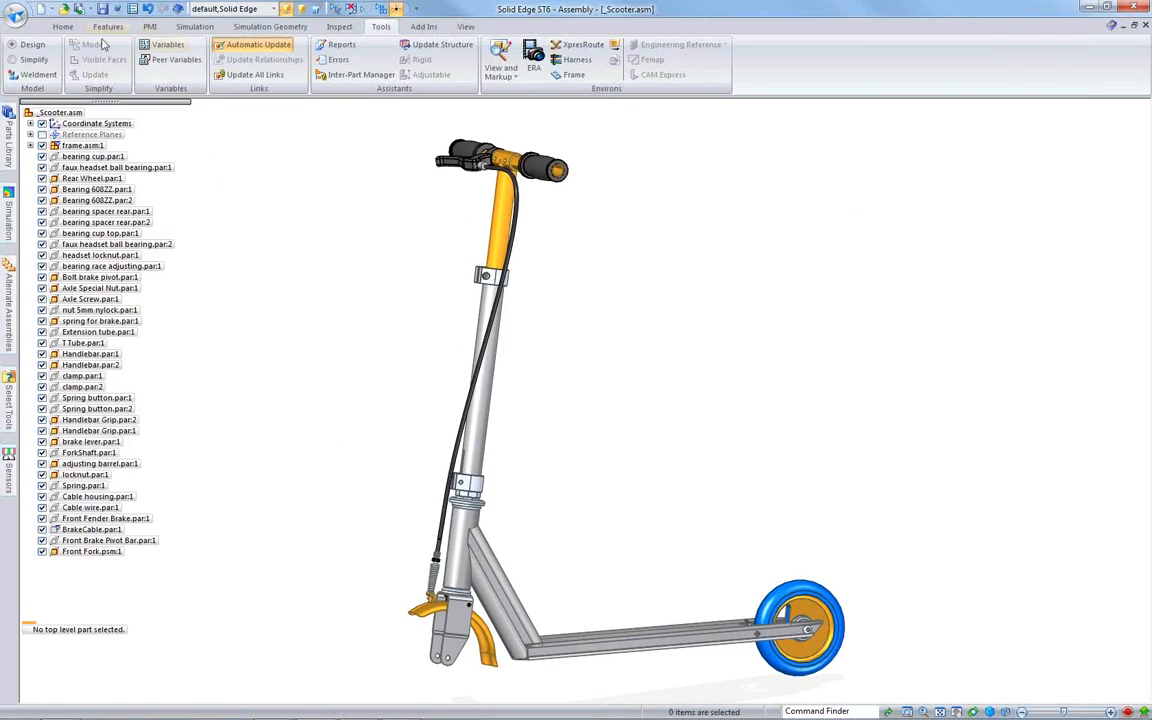
# Step: Close the scooter assembly without saving its changes
pyautogui.click(71, 28)
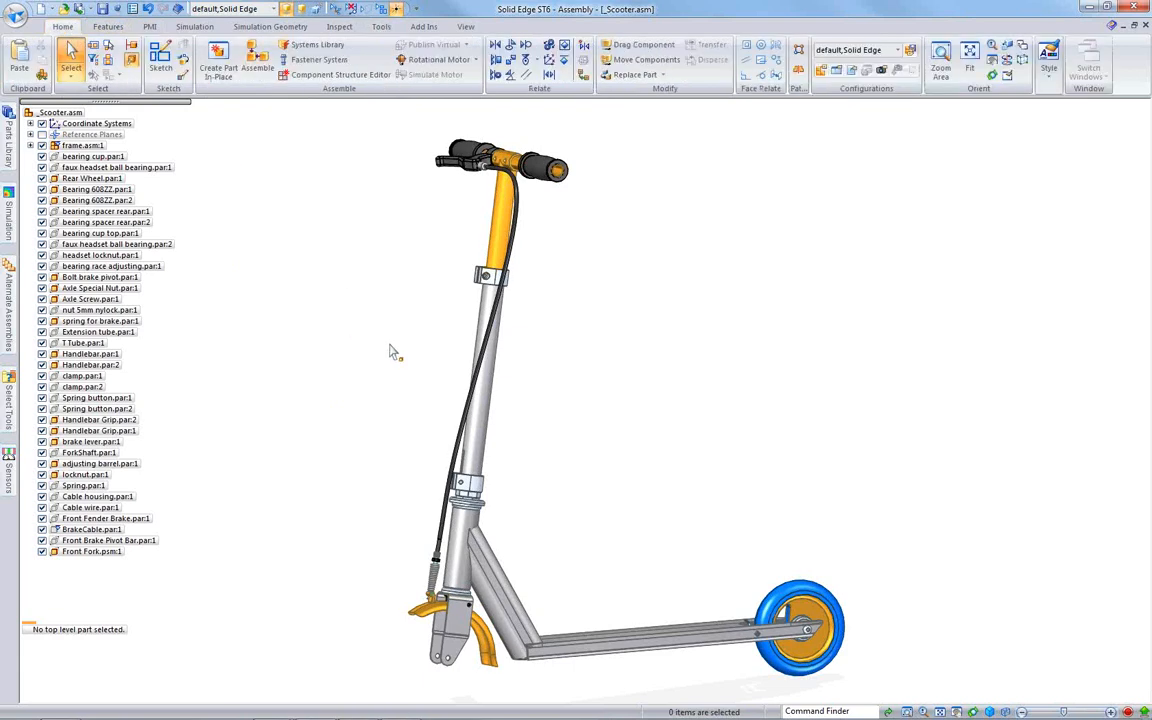
pyautogui.moveTo(391, 346); pyautogui.dragTo(411, 361, button='middle')
pyautogui.scroll(-2, 411, 361)
pyautogui.scroll(1, 411, 361)
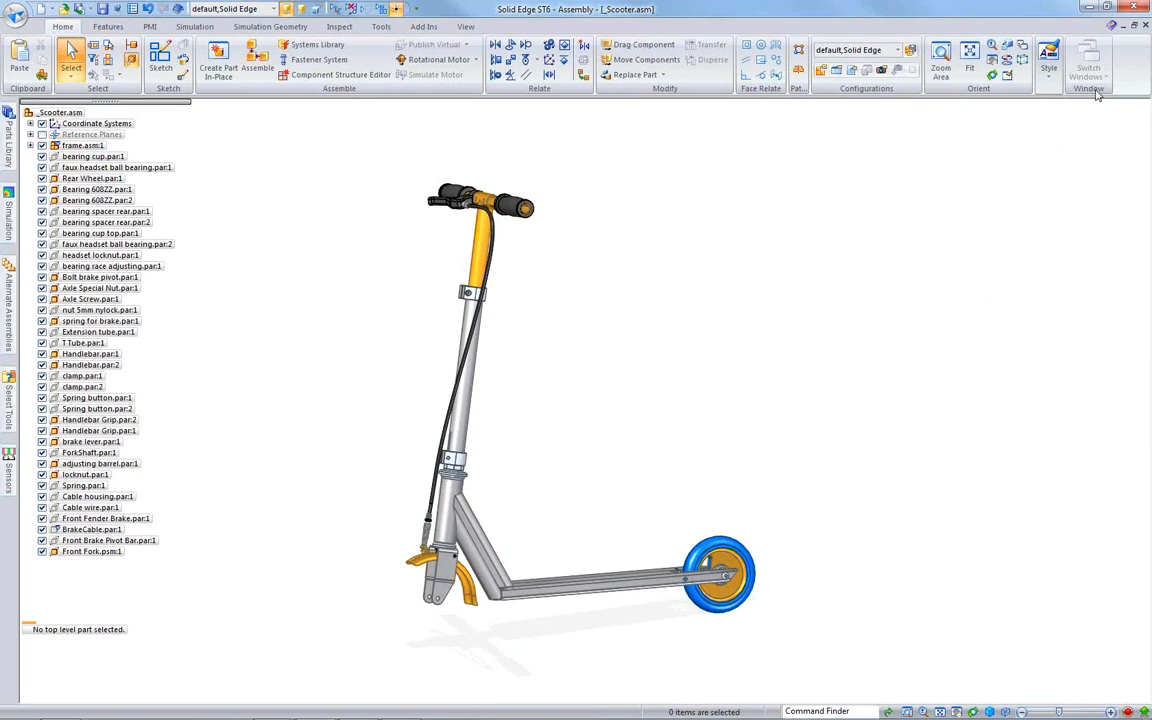
pyautogui.click(1145, 25)
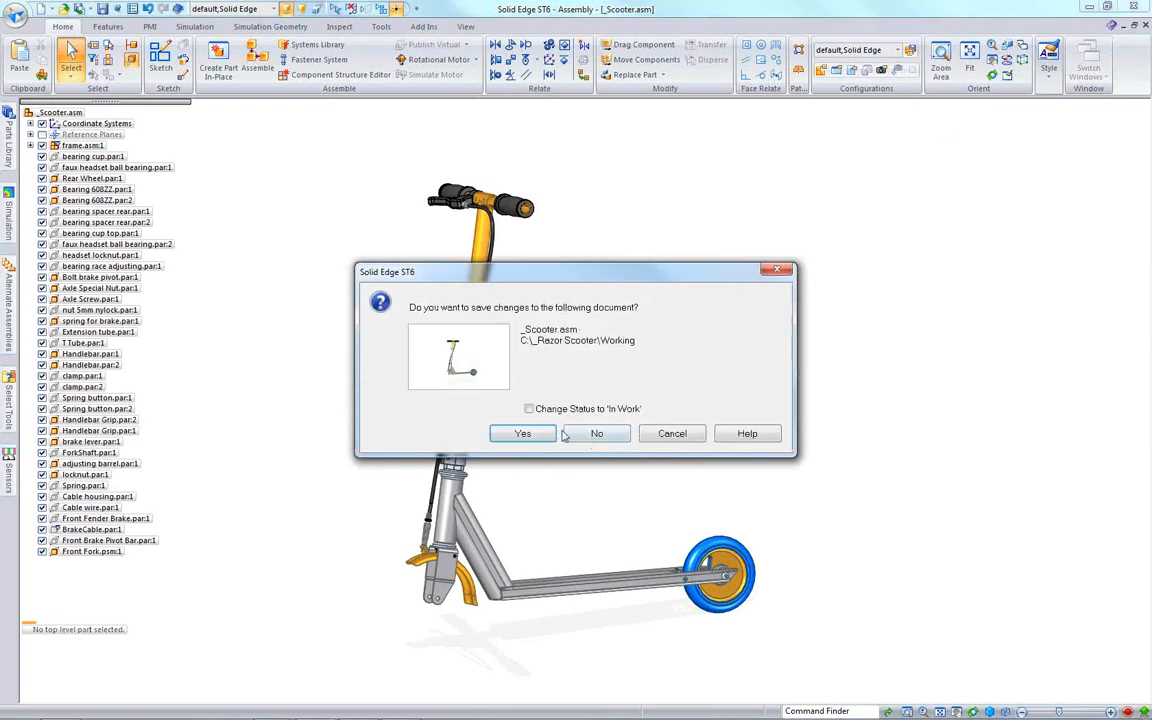
pyautogui.click(595, 436)
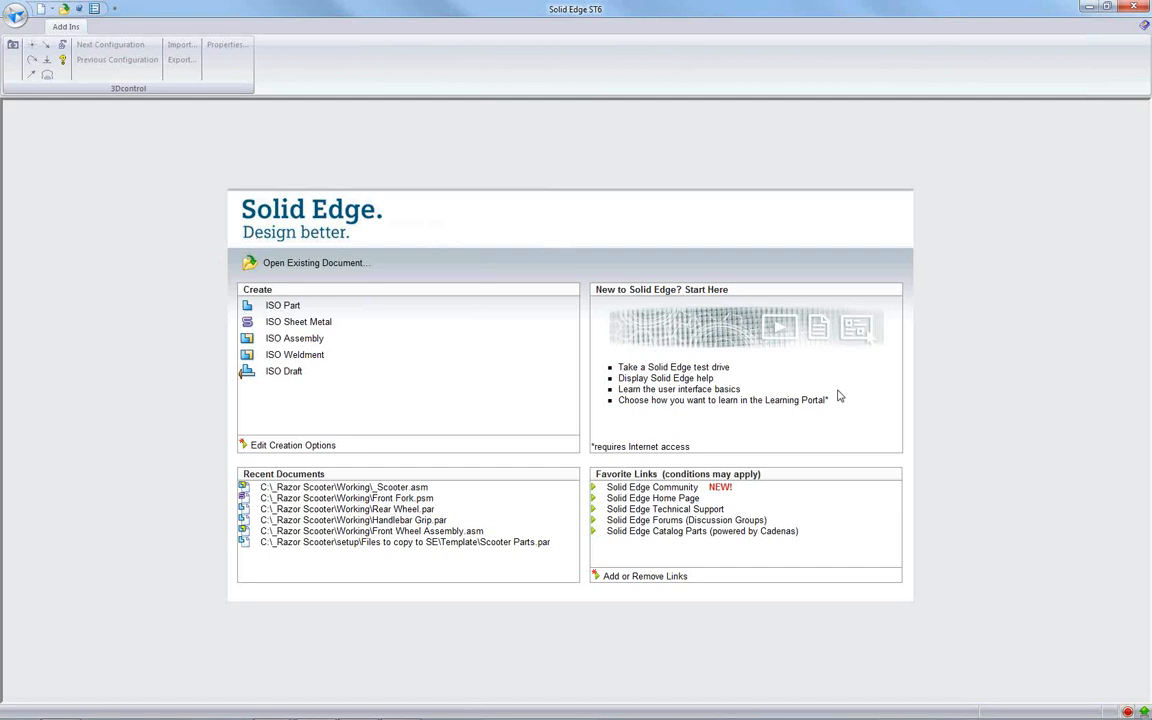
# Step: Look through the "What do you want to do?" modeling tutorials in the online Solid Edge Learning Portal, ending by closing its browser window
pyautogui.click(724, 401)
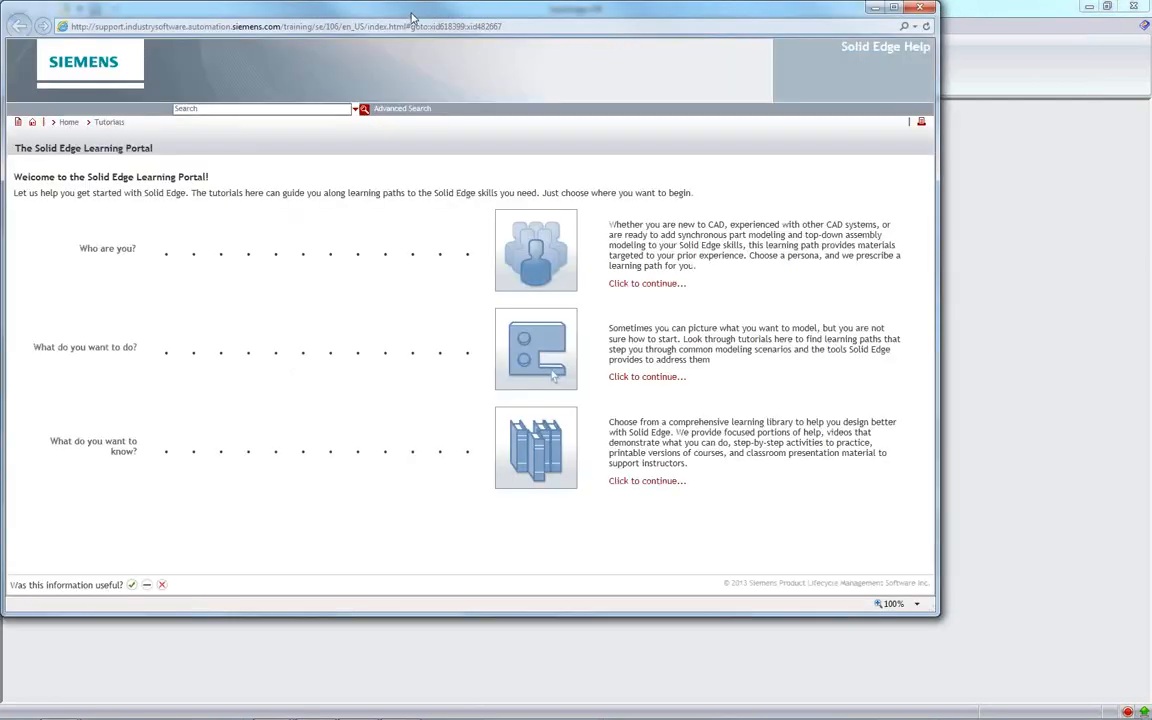
pyautogui.moveTo(414, 20); pyautogui.dragTo(528, 68)
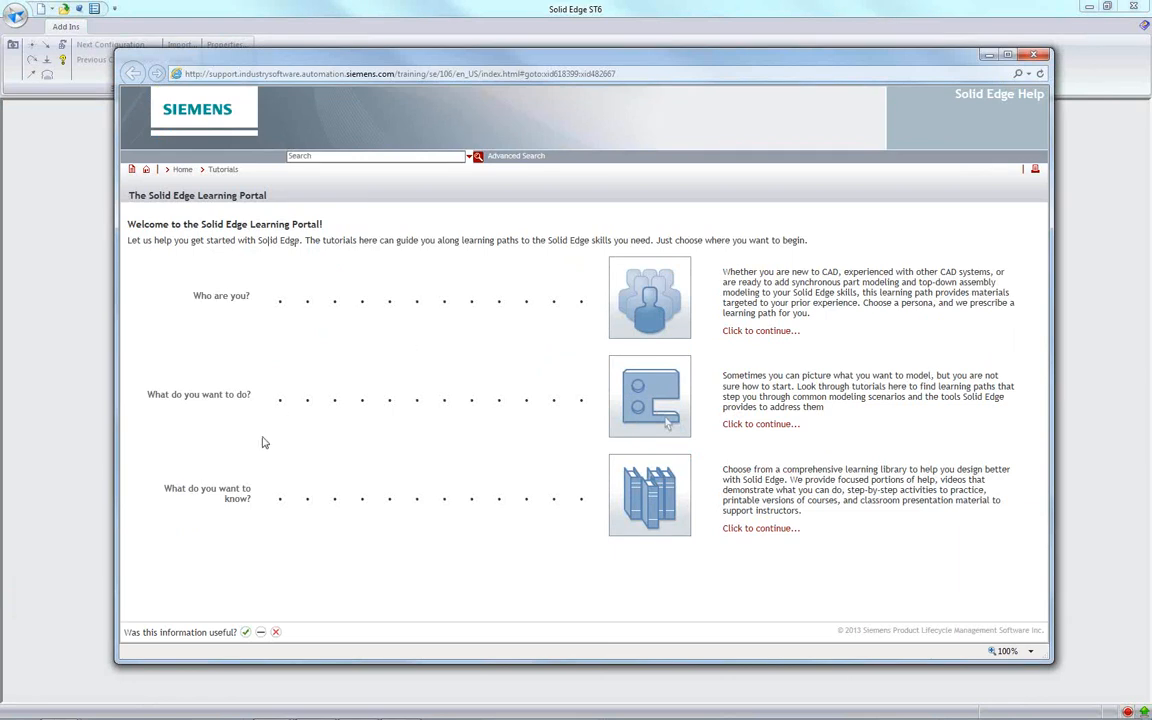
pyautogui.click(758, 424)
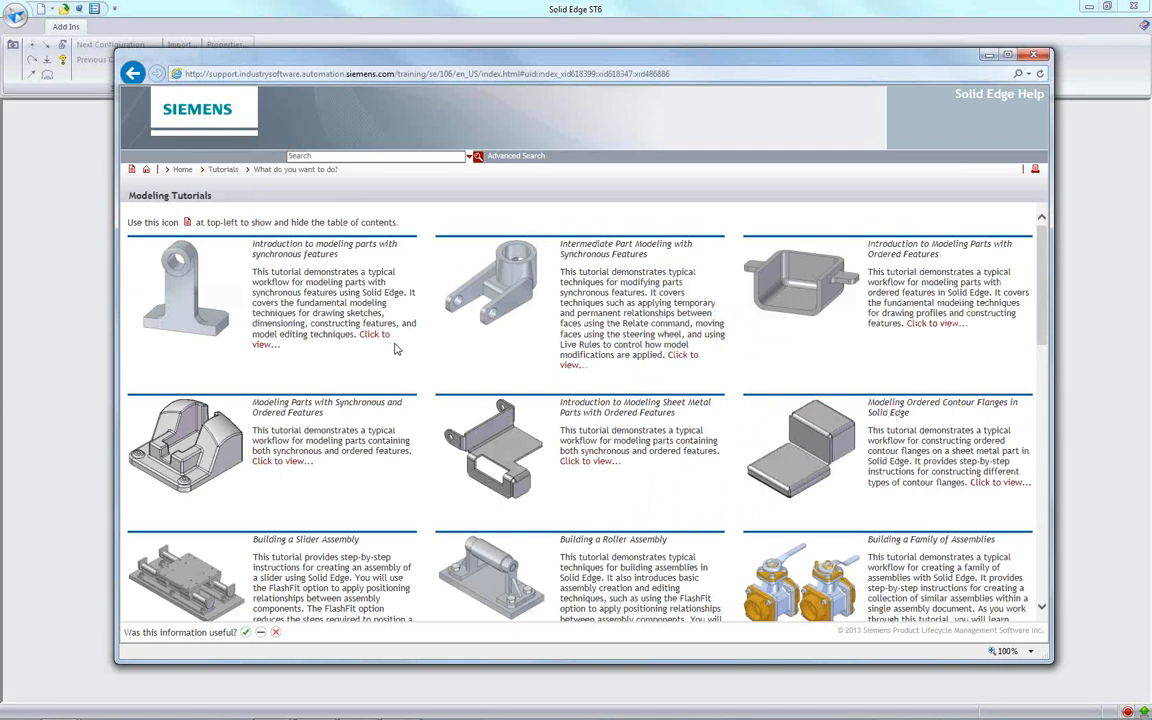
pyautogui.scroll(-3, 396, 348)
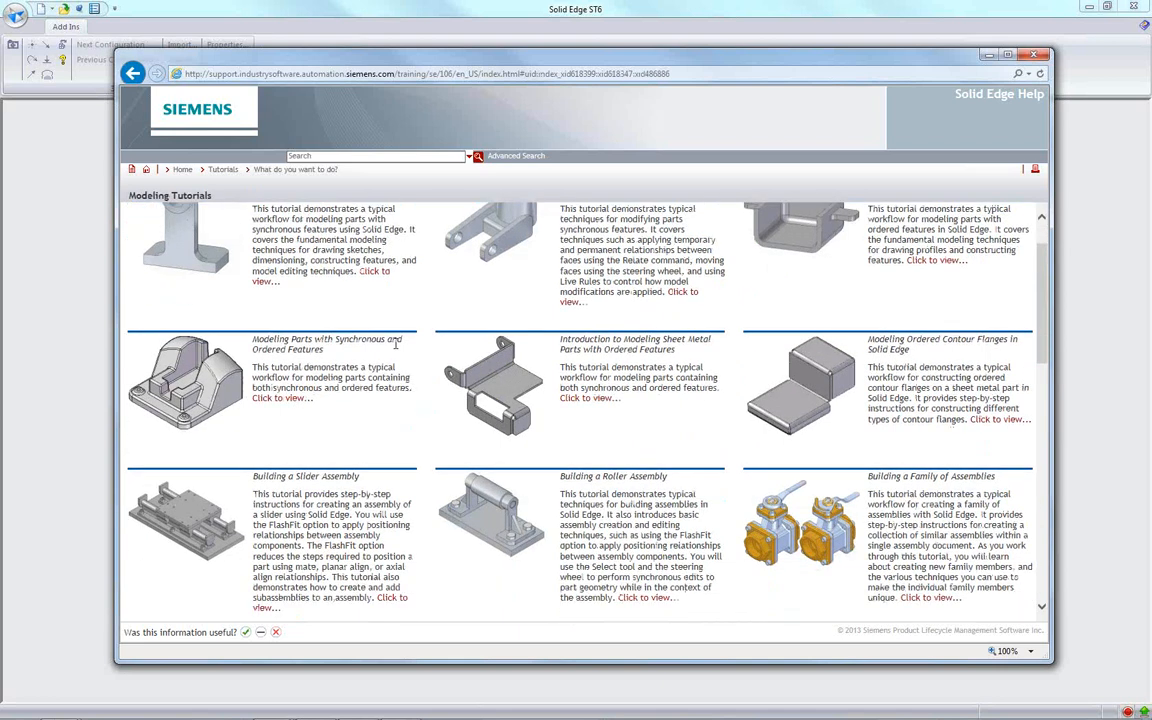
pyautogui.scroll(-6, 396, 348)
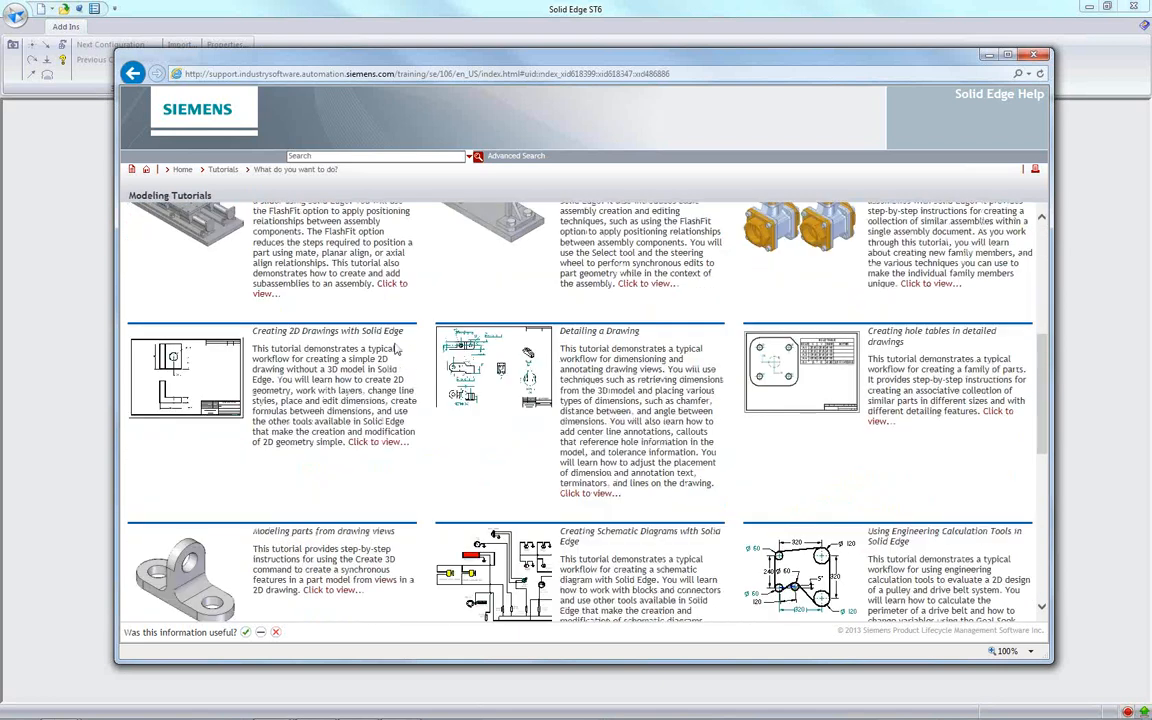
pyautogui.scroll(-6, 396, 348)
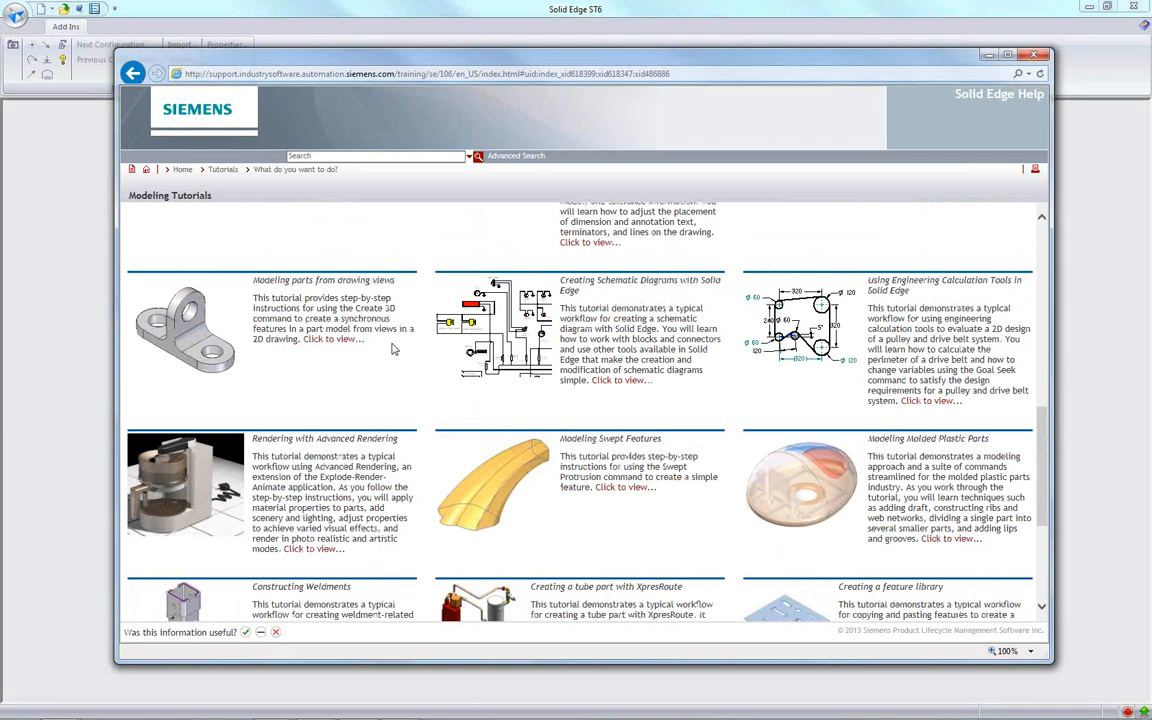
pyautogui.scroll(13, 393, 348)
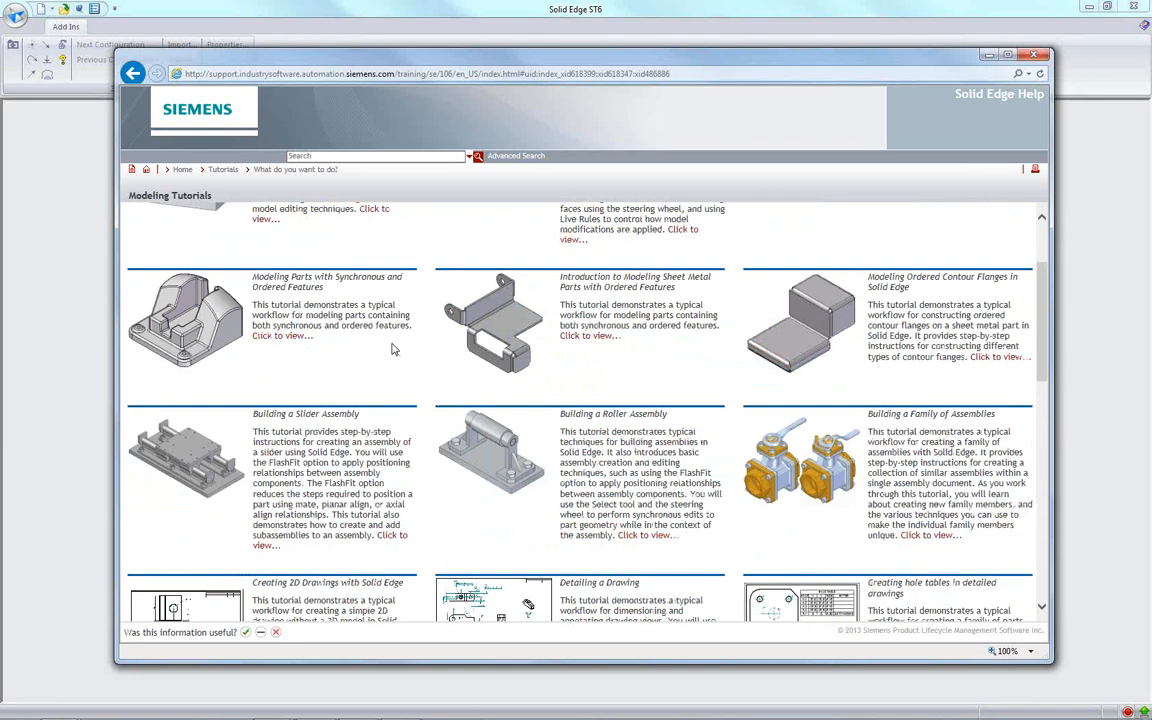
pyautogui.scroll(3, 393, 348)
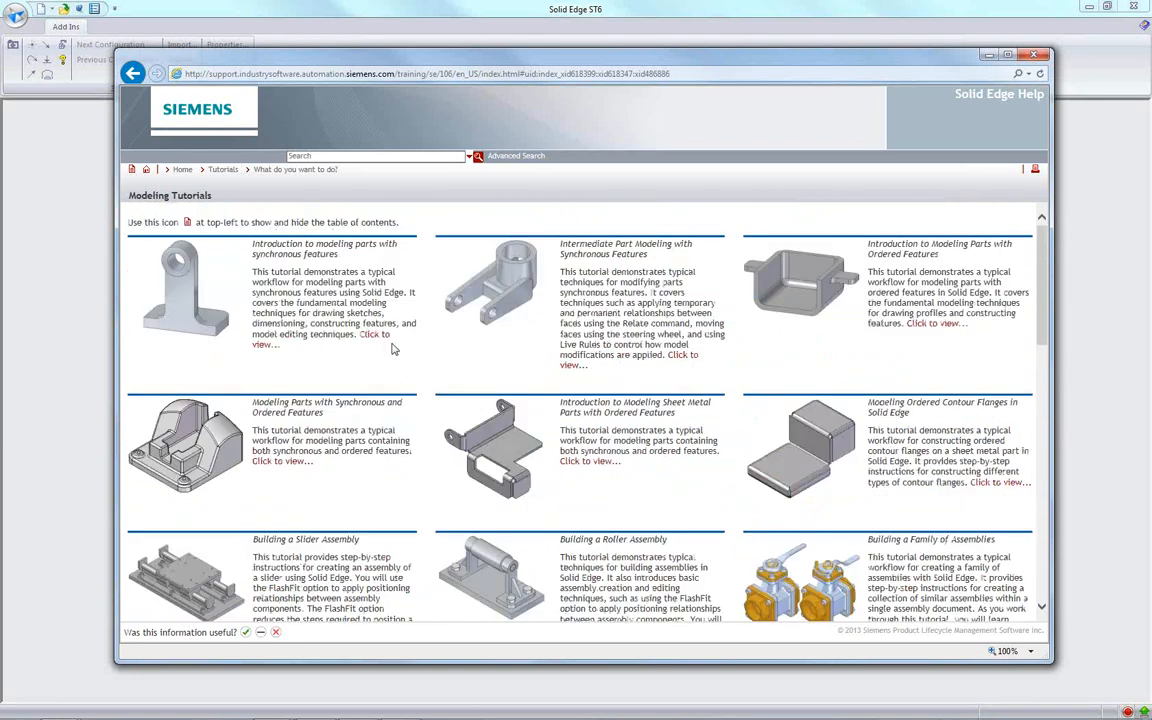
pyautogui.click(1039, 56)
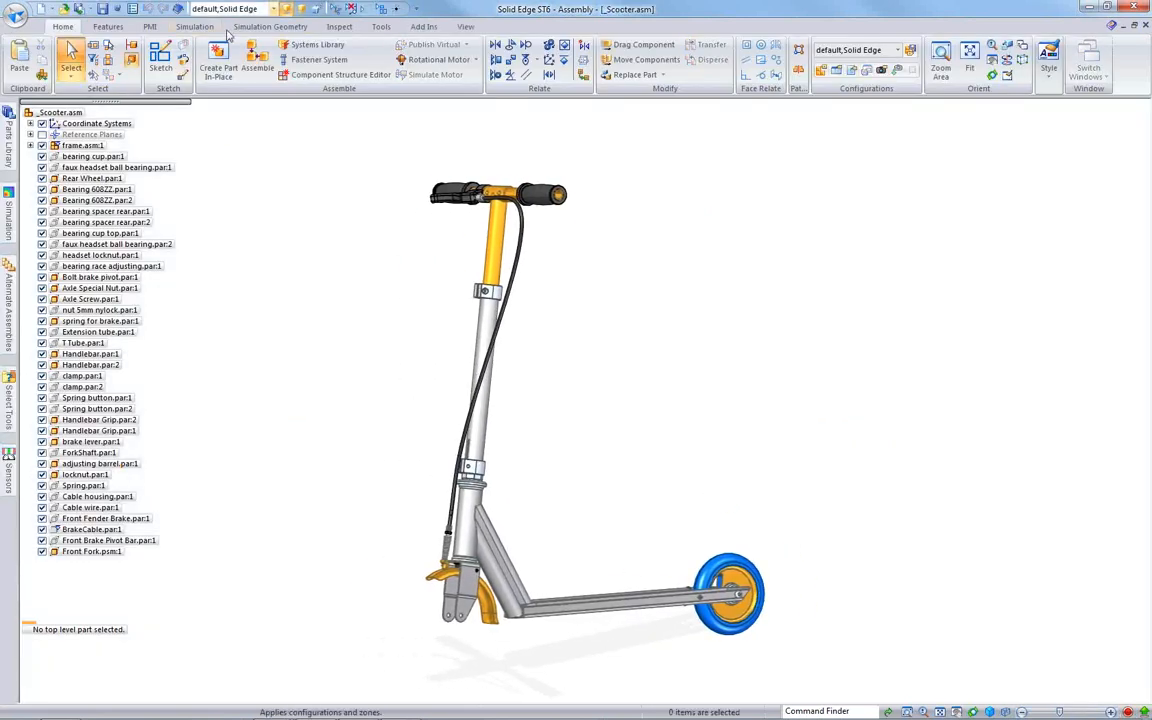
pyautogui.click(423, 27)
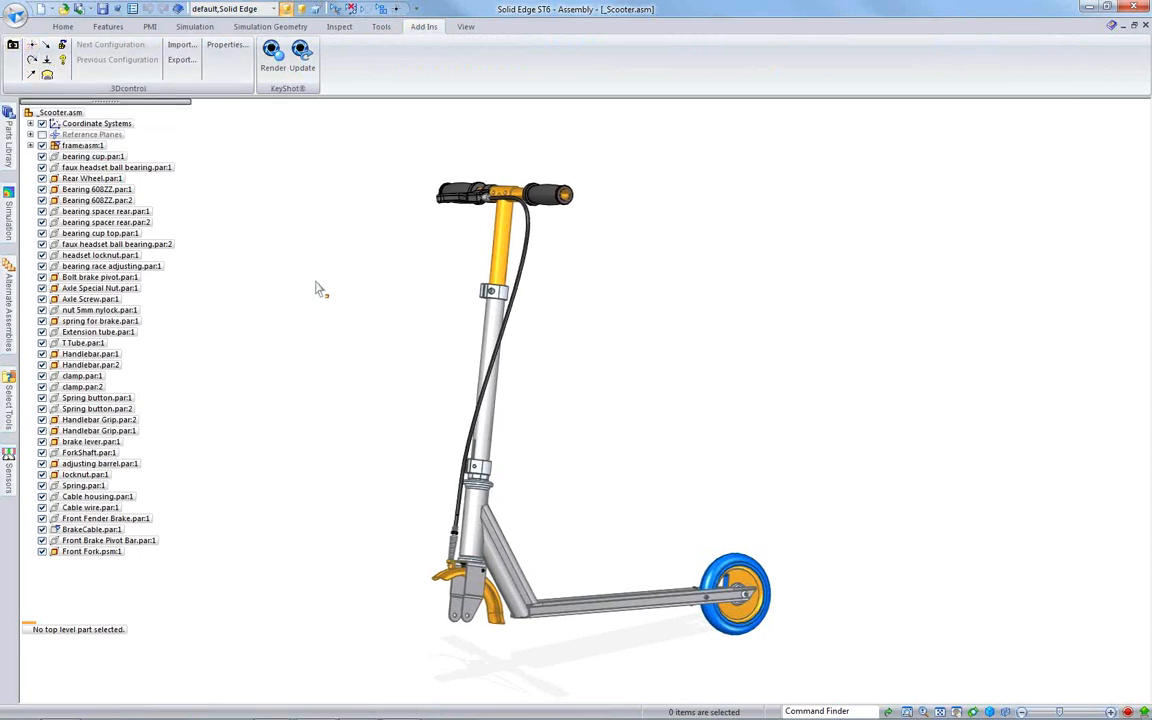
pyautogui.click(60, 27)
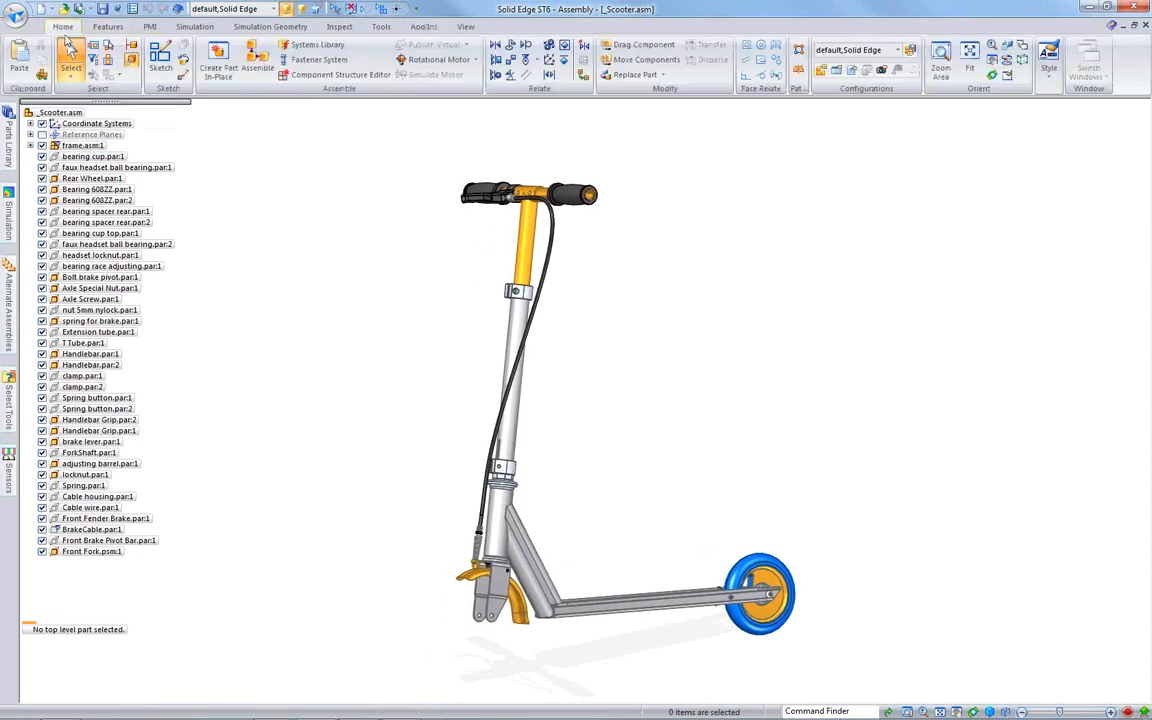
pyautogui.scroll(2, 879, 451)
pyautogui.scroll(-1, 729, 428)
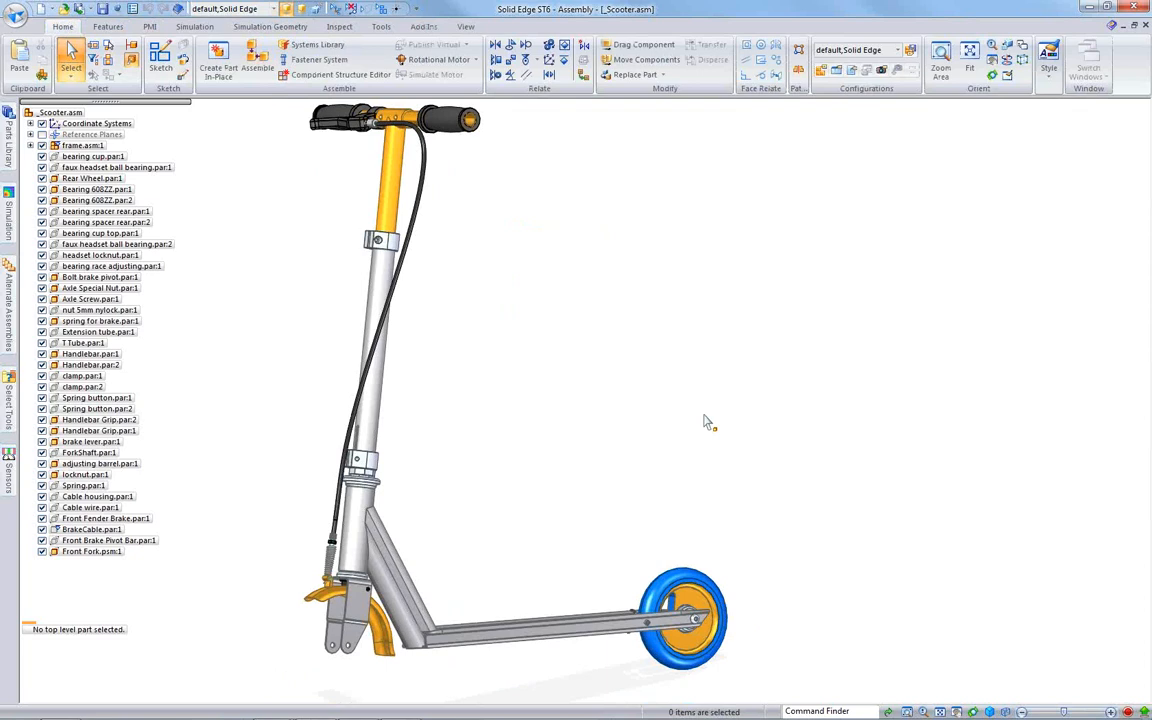
# Step: Create a part in place from the Scooter Parts.par template, with its origin at the rear wheel's axle centre, and save it as Rear Fender
pyautogui.hotkey('ctrl', 'f')
pyautogui.scroll(2, 898, 532)
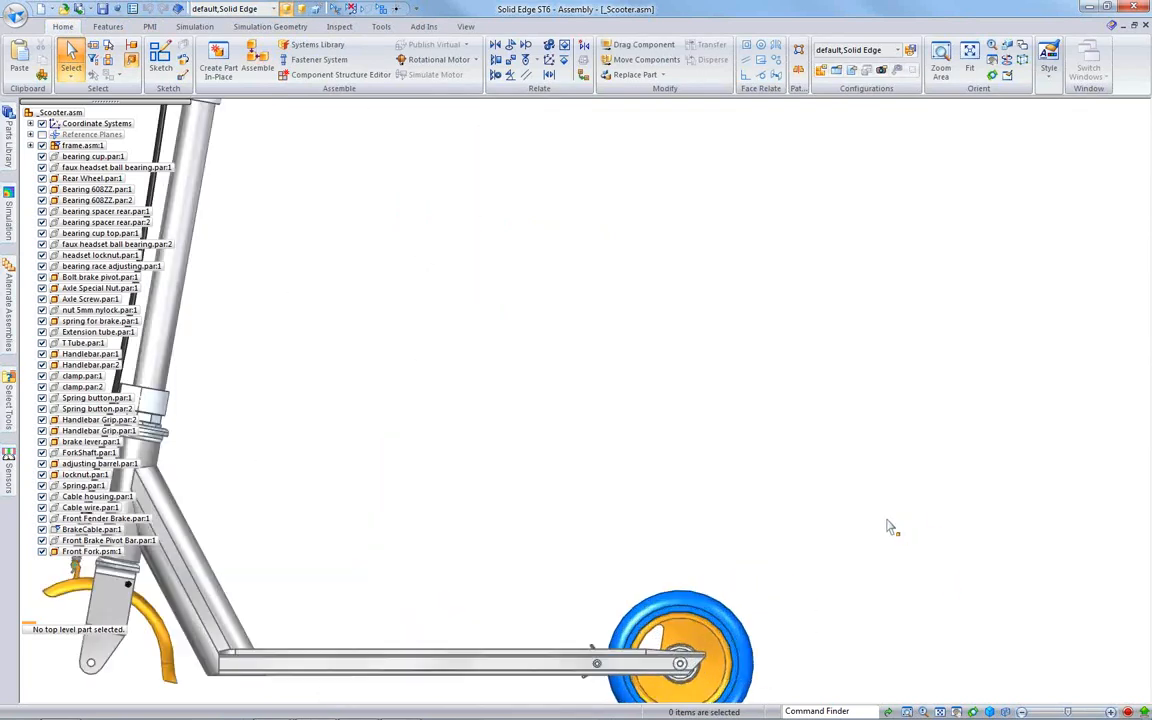
pyautogui.scroll(3, 888, 524)
pyautogui.keyDown('shift'); pyautogui.moveTo(609, 500); pyautogui.dragTo(805, 118, button='middle'); pyautogui.keyUp('shift')
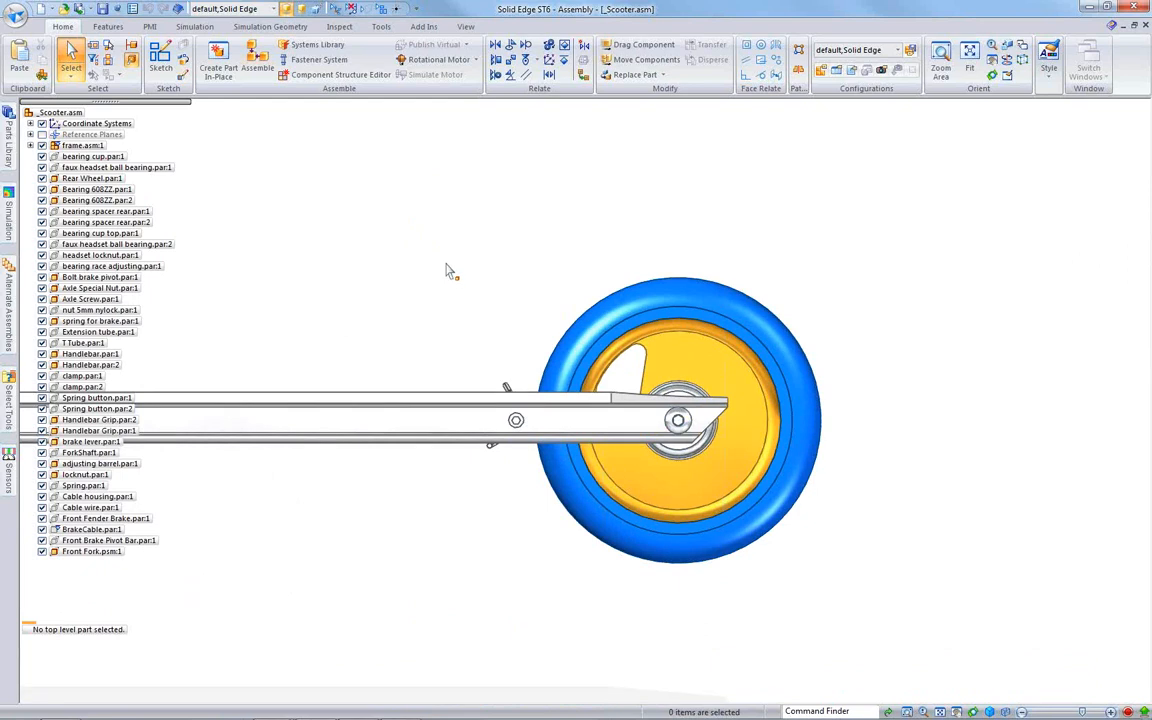
pyautogui.scroll(2, 545, 260)
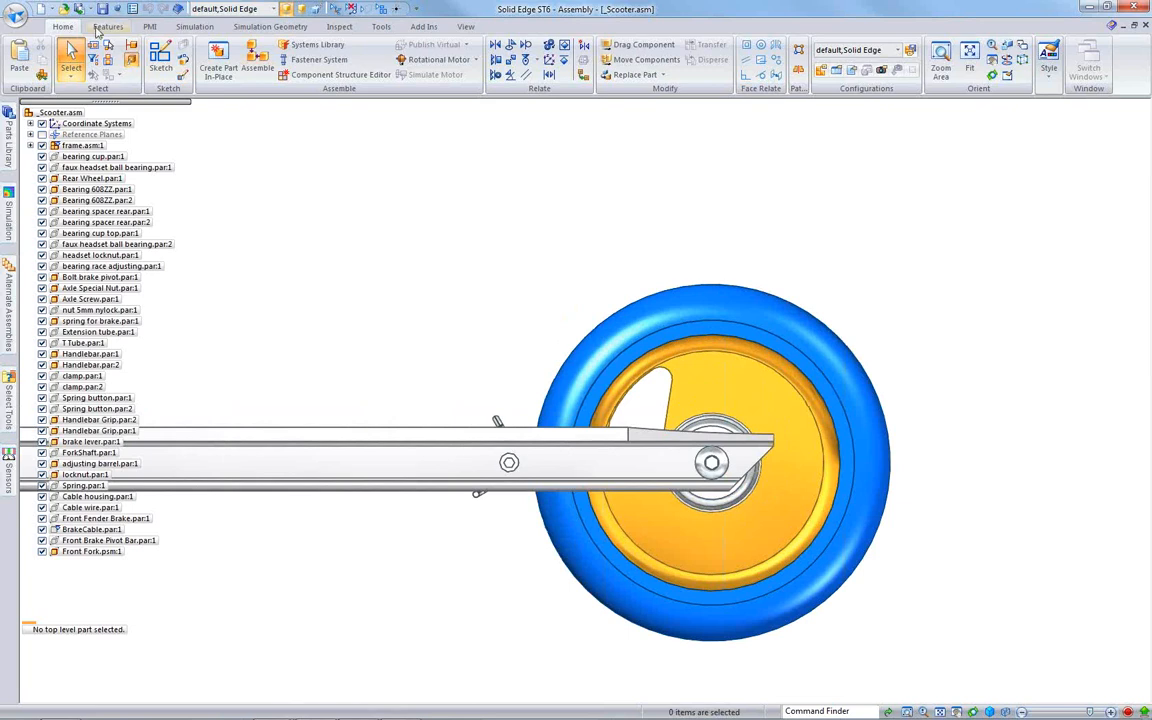
pyautogui.click(105, 27)
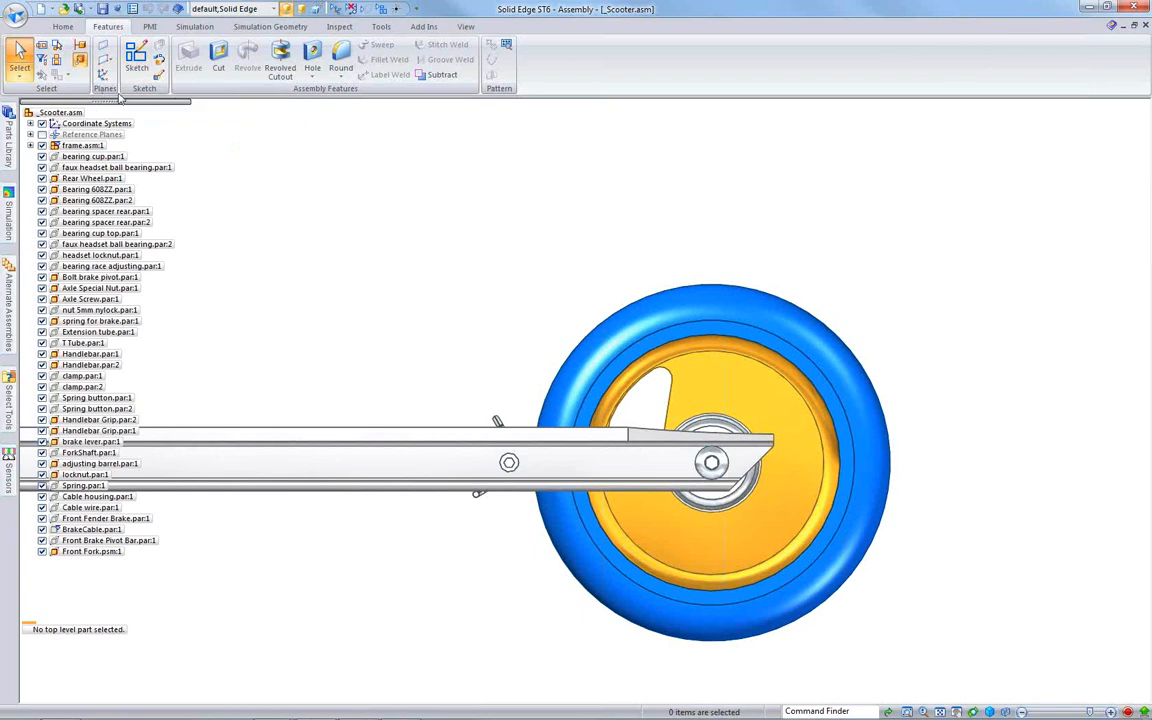
pyautogui.click(62, 27)
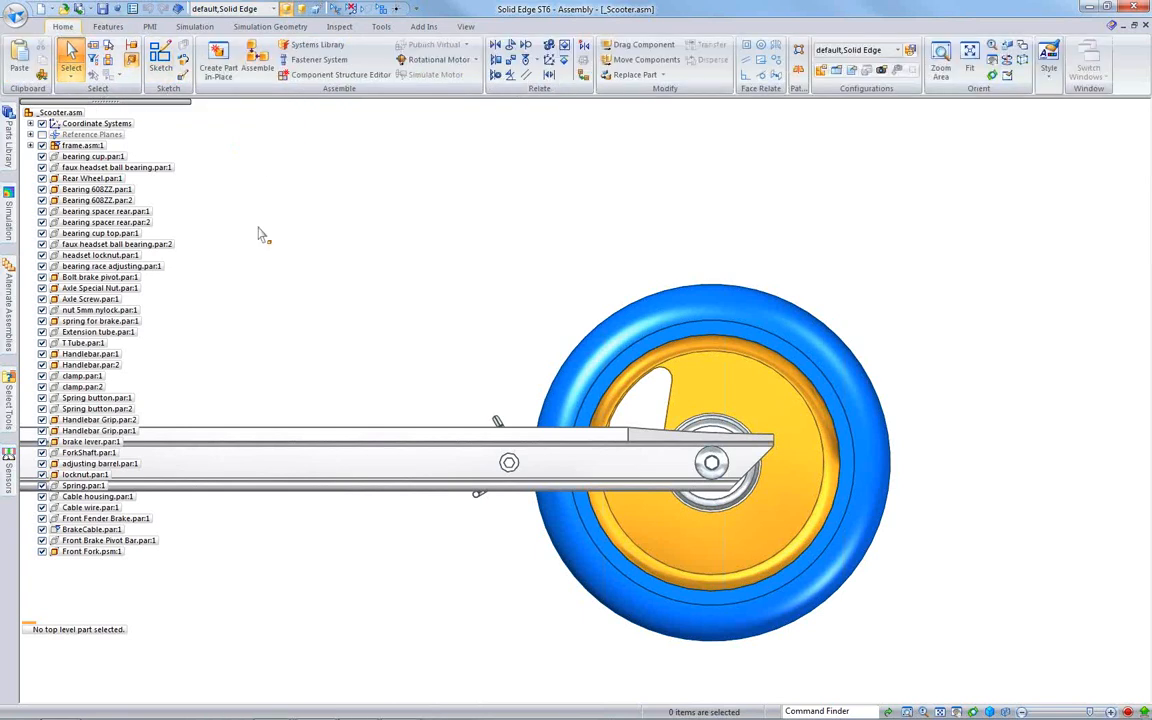
pyautogui.click(219, 65)
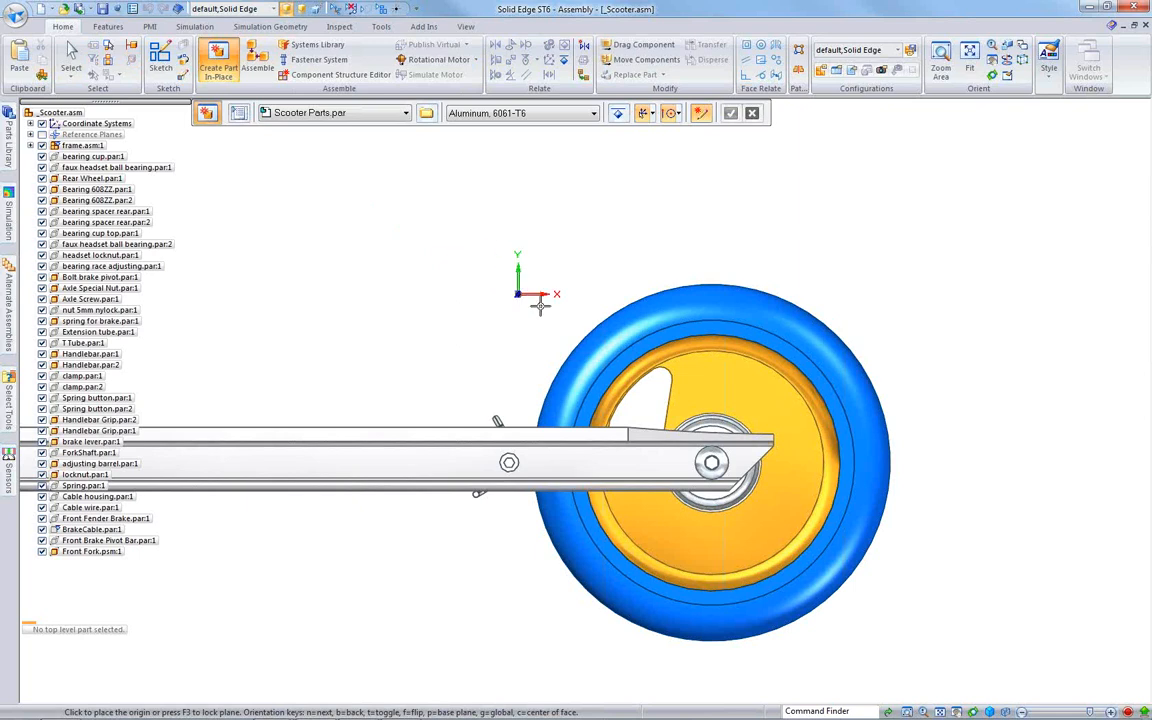
pyautogui.click(578, 340)
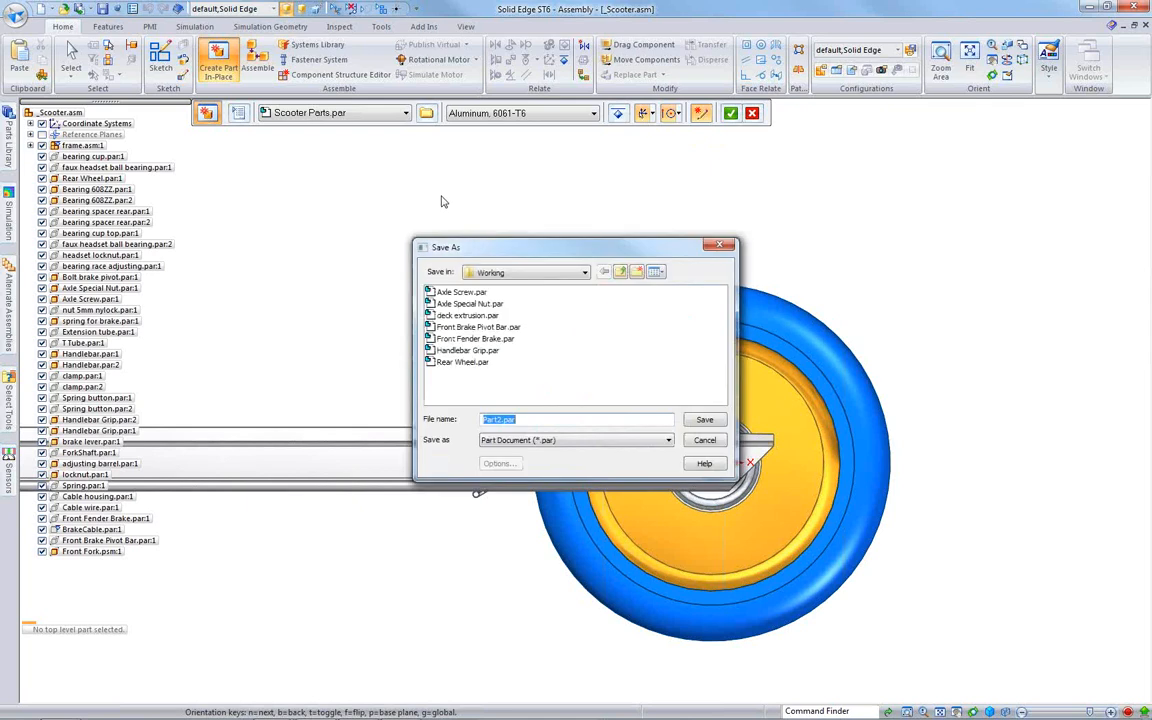
pyautogui.write('Re')
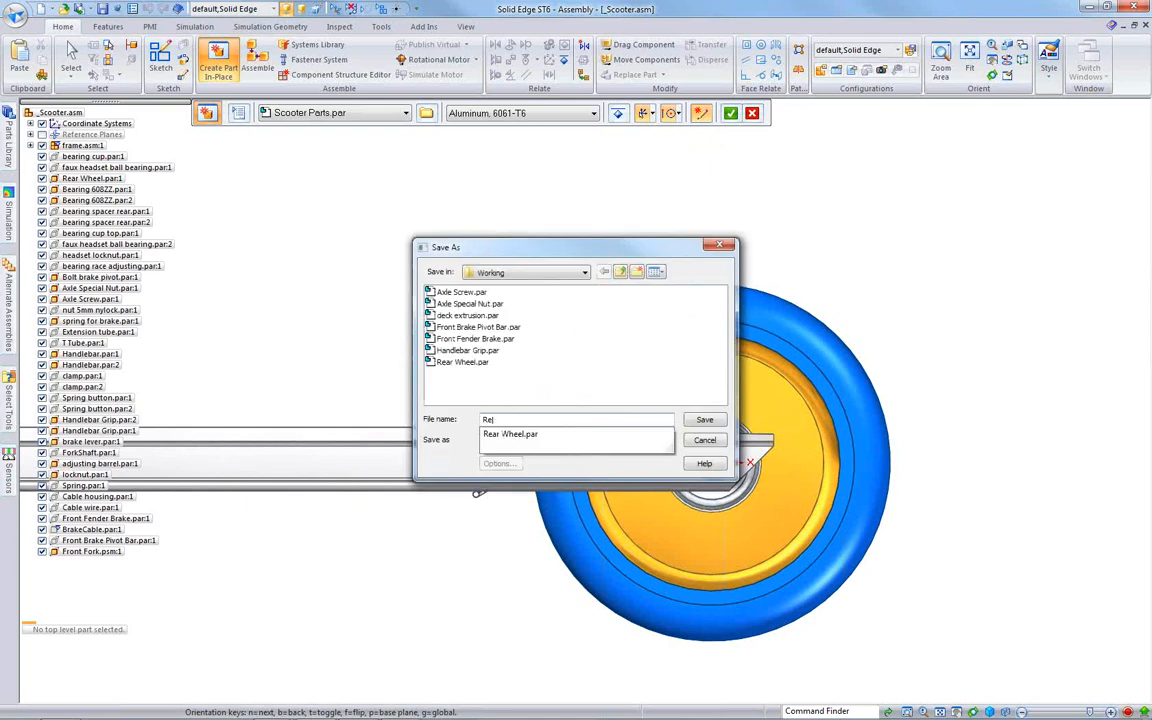
pyautogui.write('ar Fender')
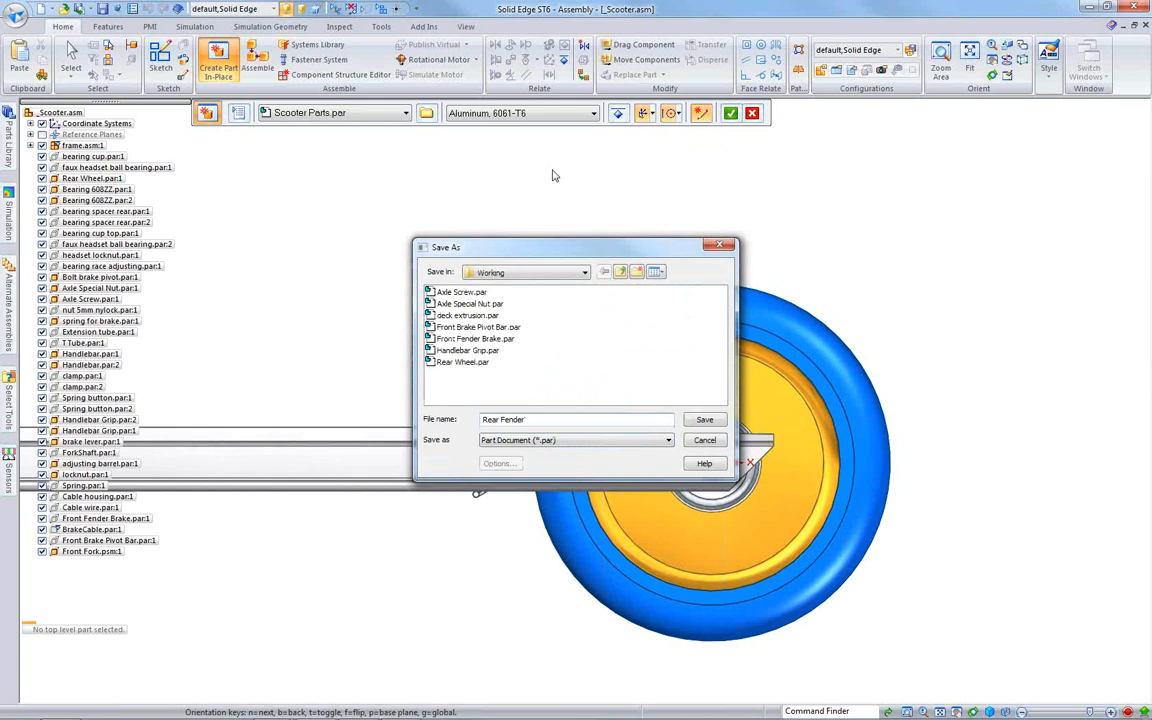
pyautogui.click(704, 419)
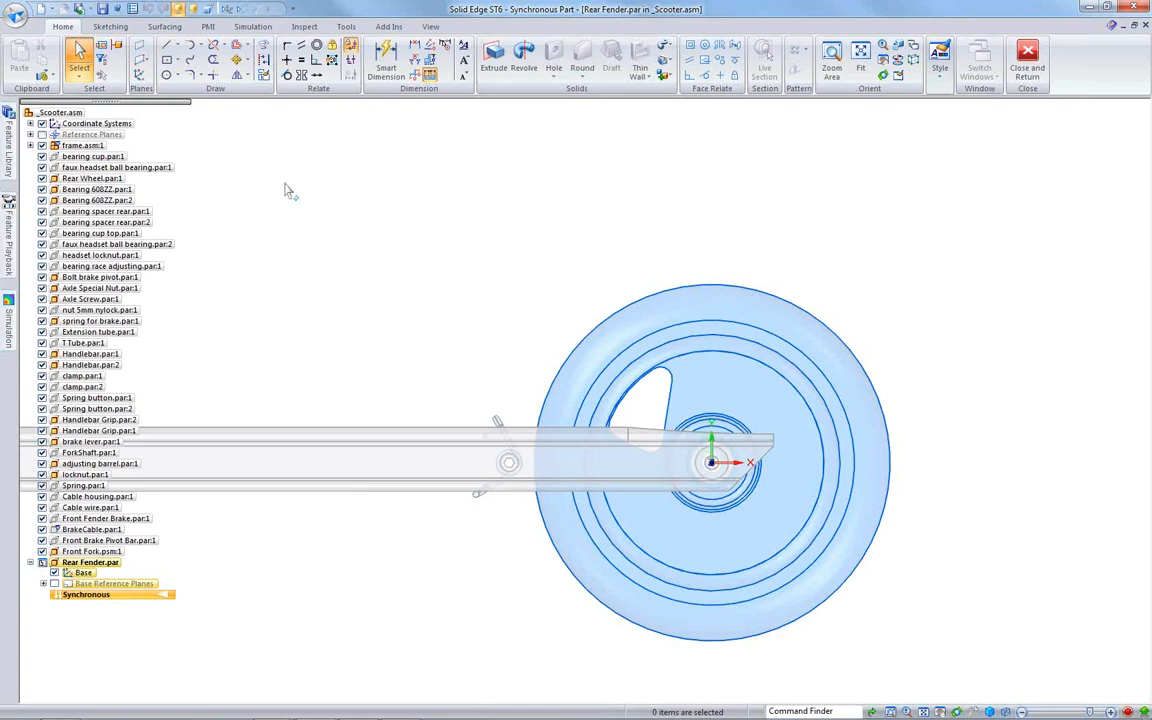
# Step: Project the rear wheel's outer edge into the fender sketch using Project with offset, 2 mm to the outside
pyautogui.click(263, 45)
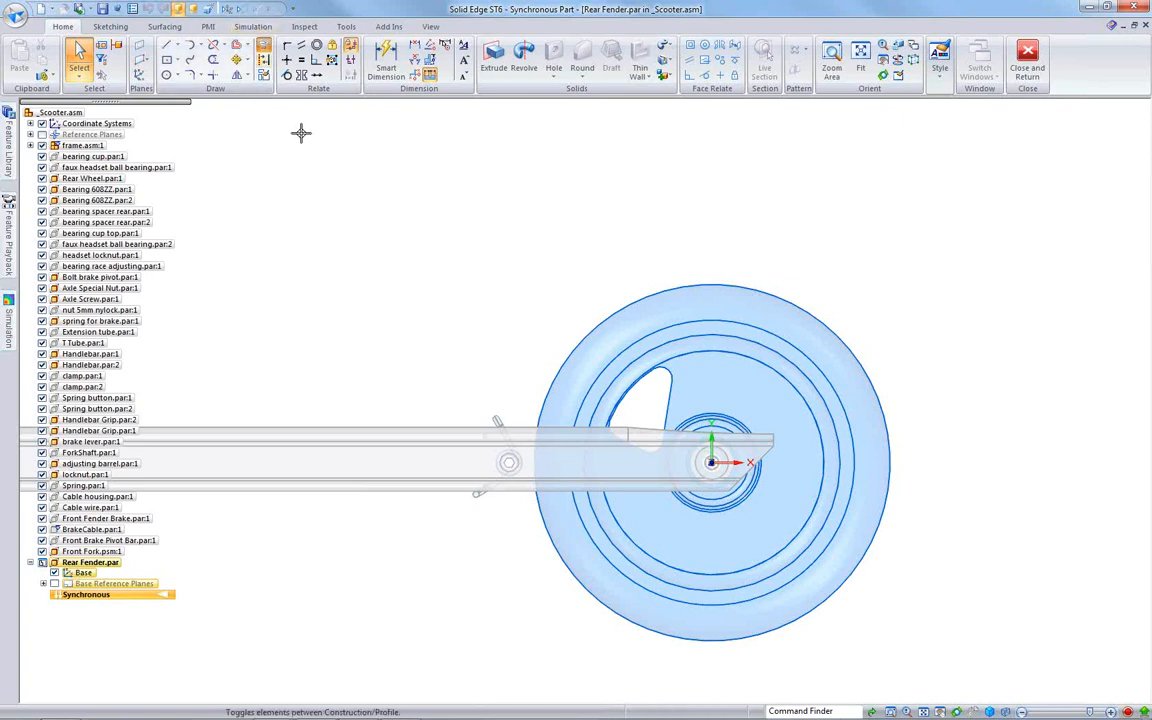
pyautogui.click(400, 268)
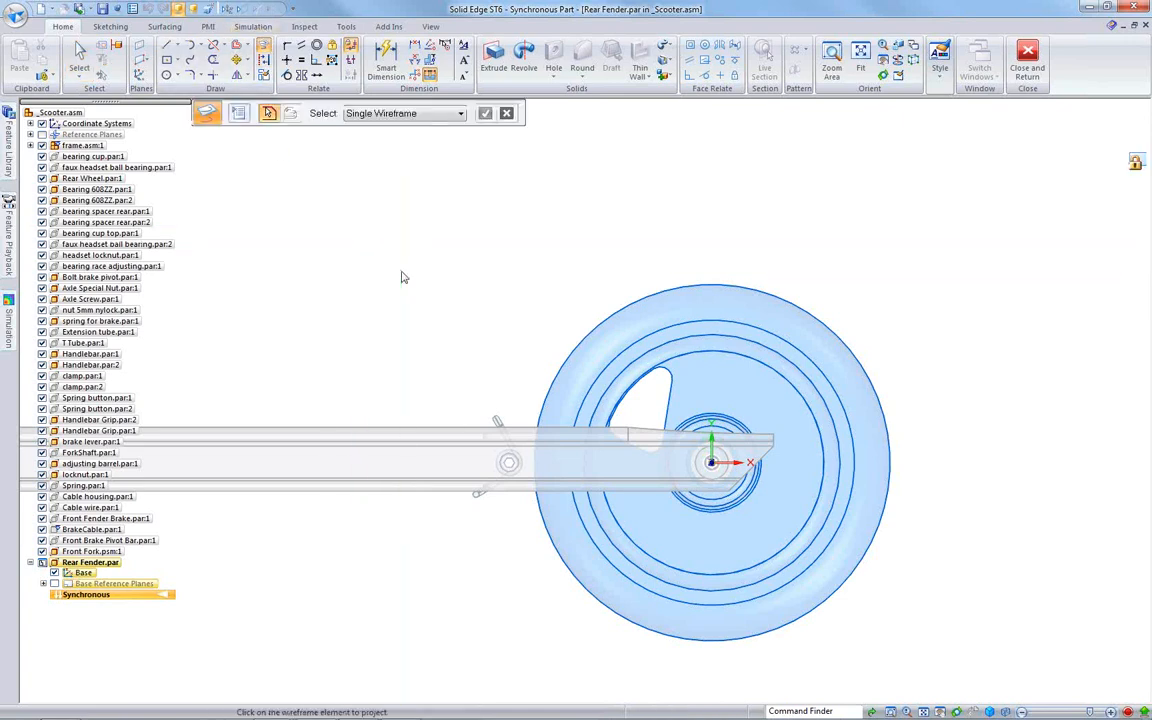
pyautogui.click(238, 116)
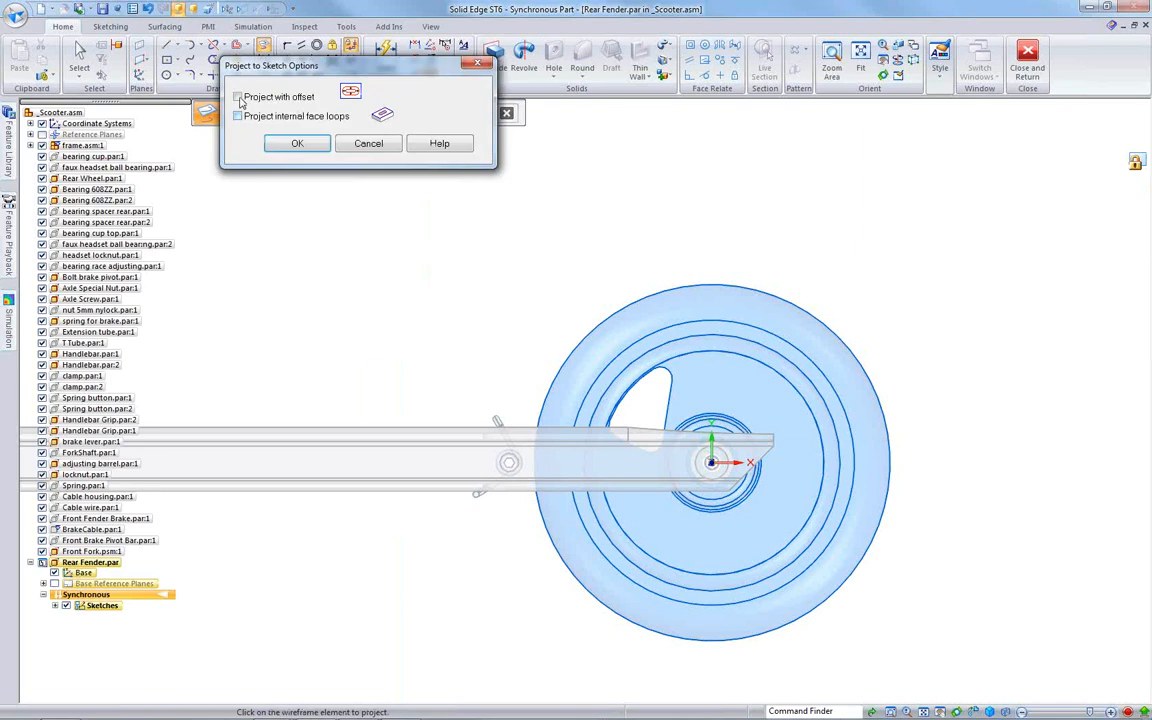
pyautogui.click(297, 143)
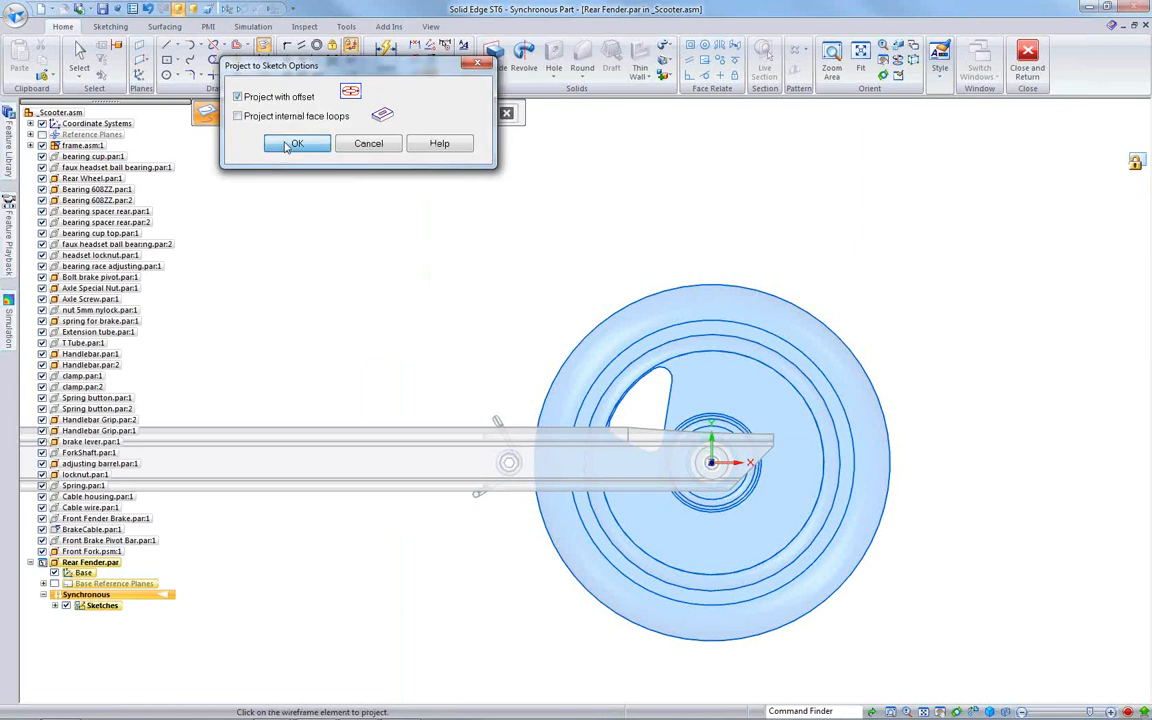
pyautogui.click(585, 338)
pyautogui.rightClick(521, 284)
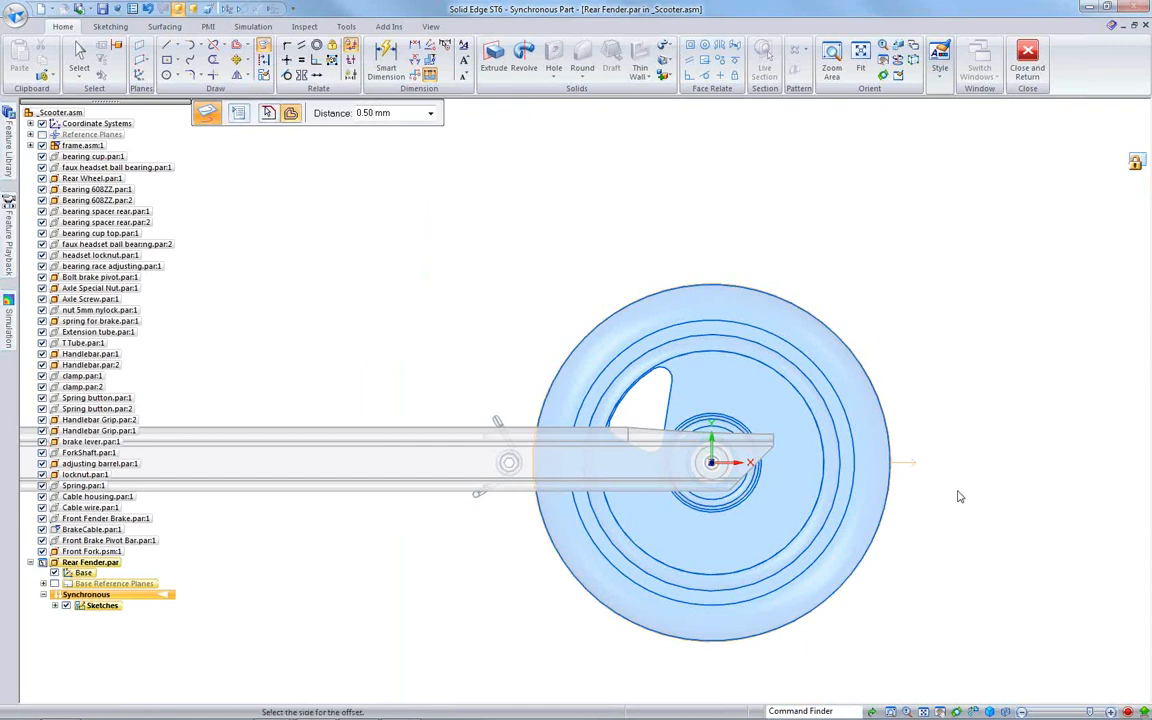
pyautogui.click(378, 115)
pyautogui.write('2')
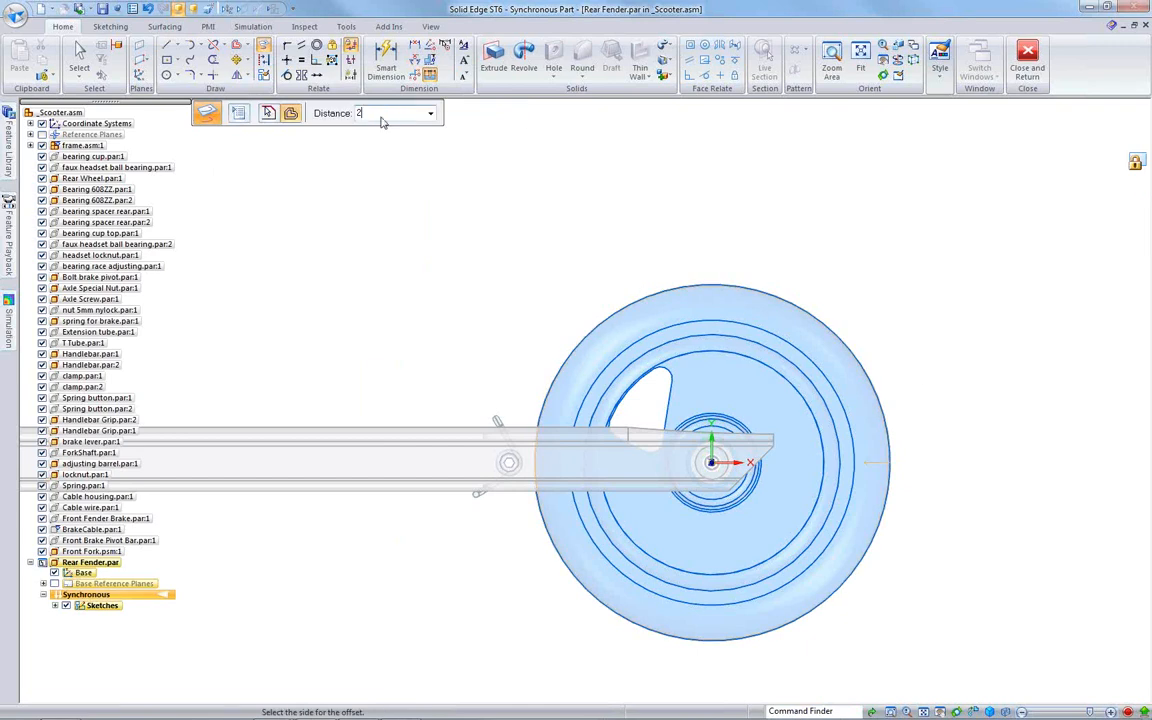
pyautogui.press('Return')
pyautogui.click(932, 410)
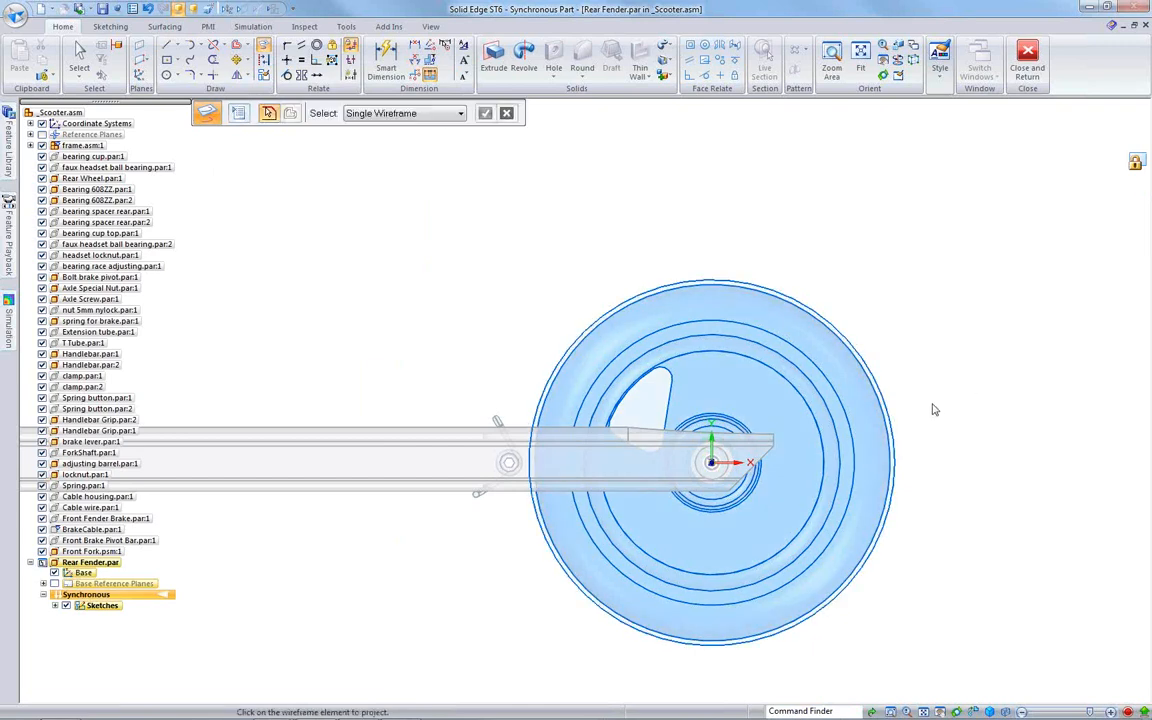
pyautogui.press('Escape')
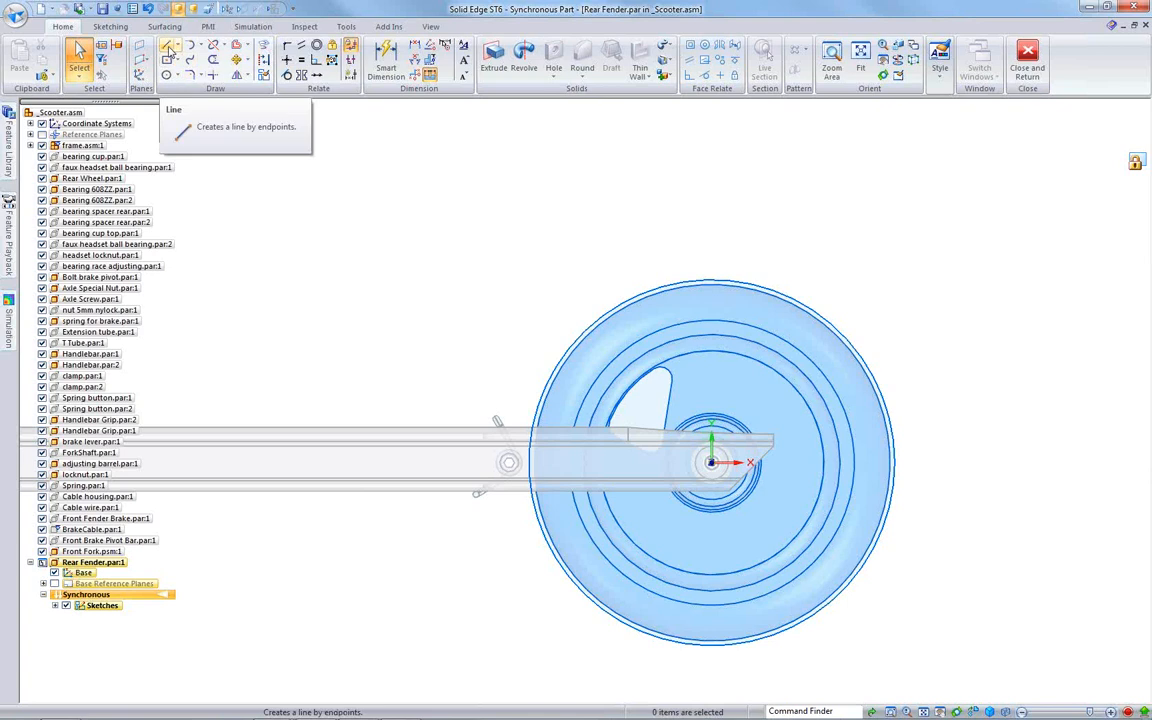
# Step: Draw connected lines from the projected circle's left quadrant: 15 mm straight down, about 32 mm to the left, and about 39 mm up
pyautogui.click(166, 45)
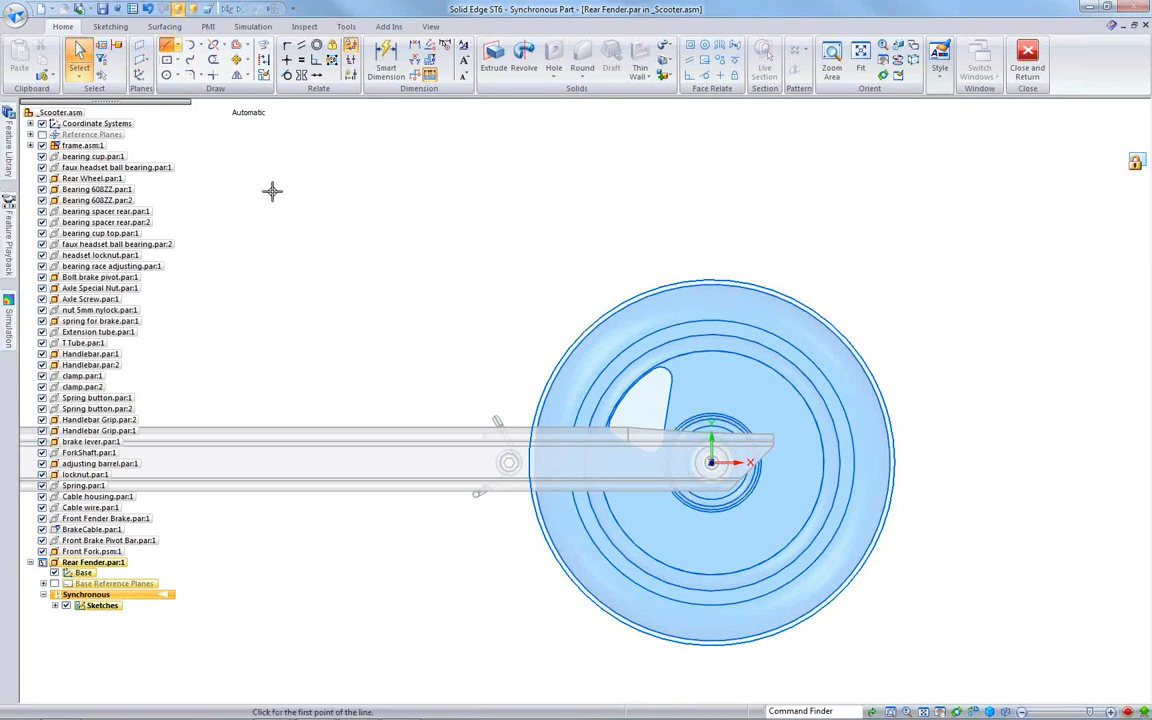
pyautogui.click(578, 336)
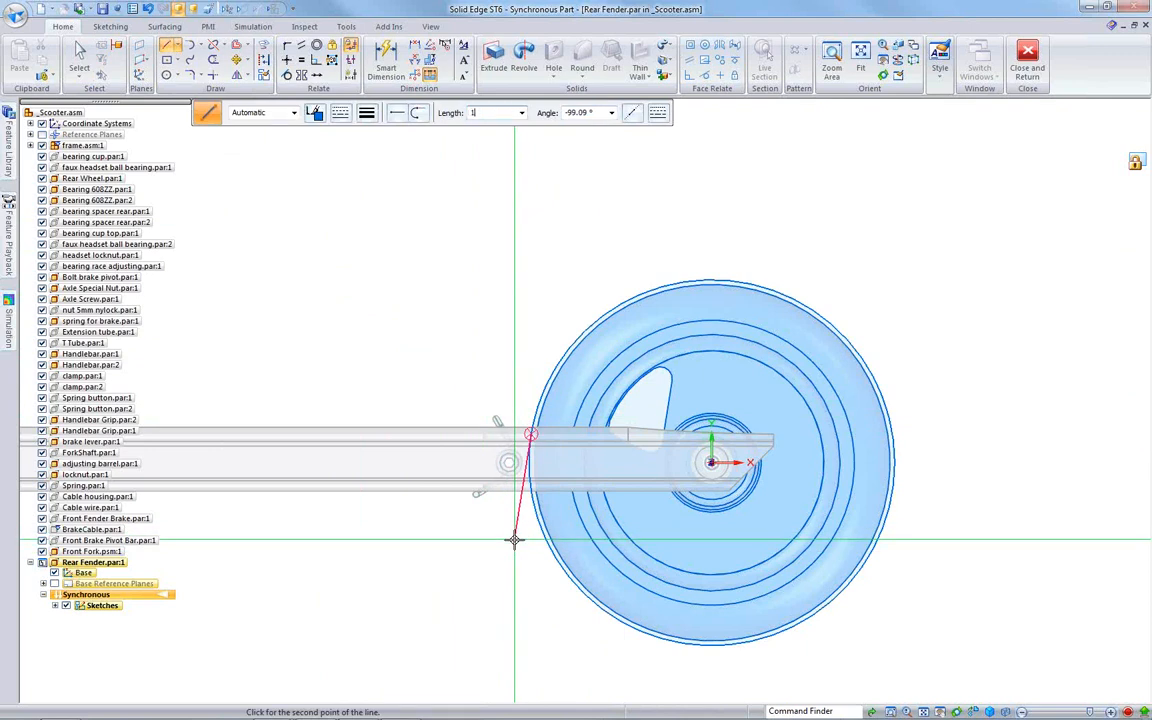
pyautogui.press('Tab')
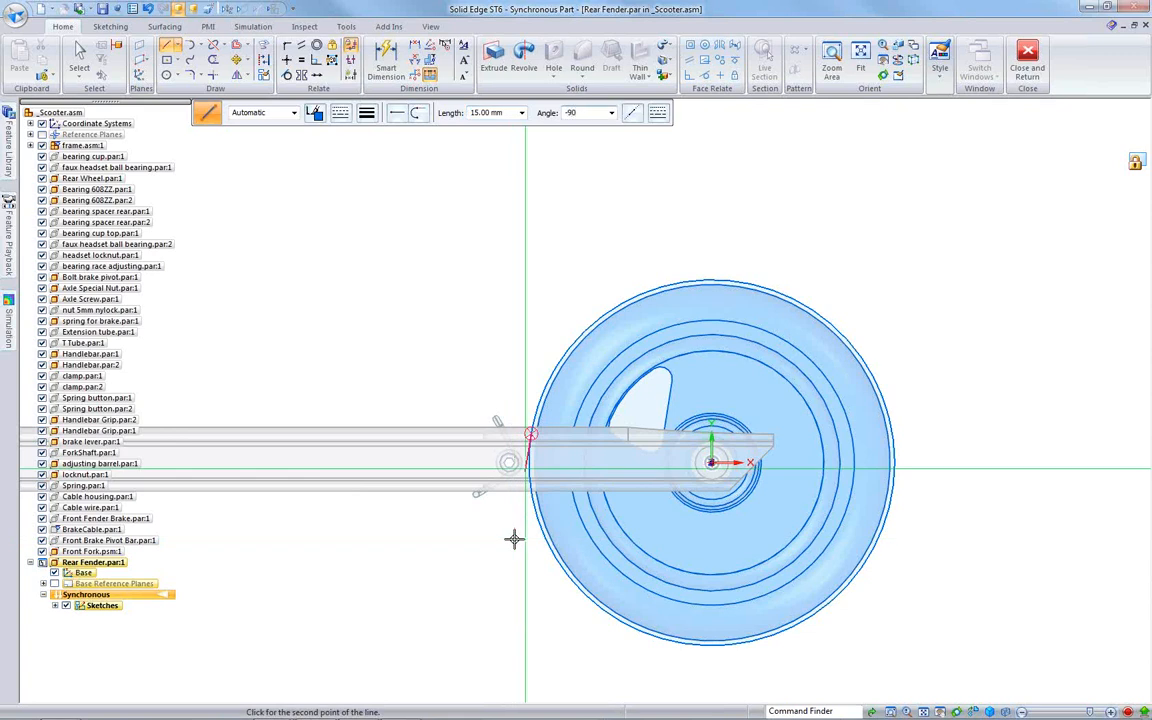
pyautogui.press('Return')
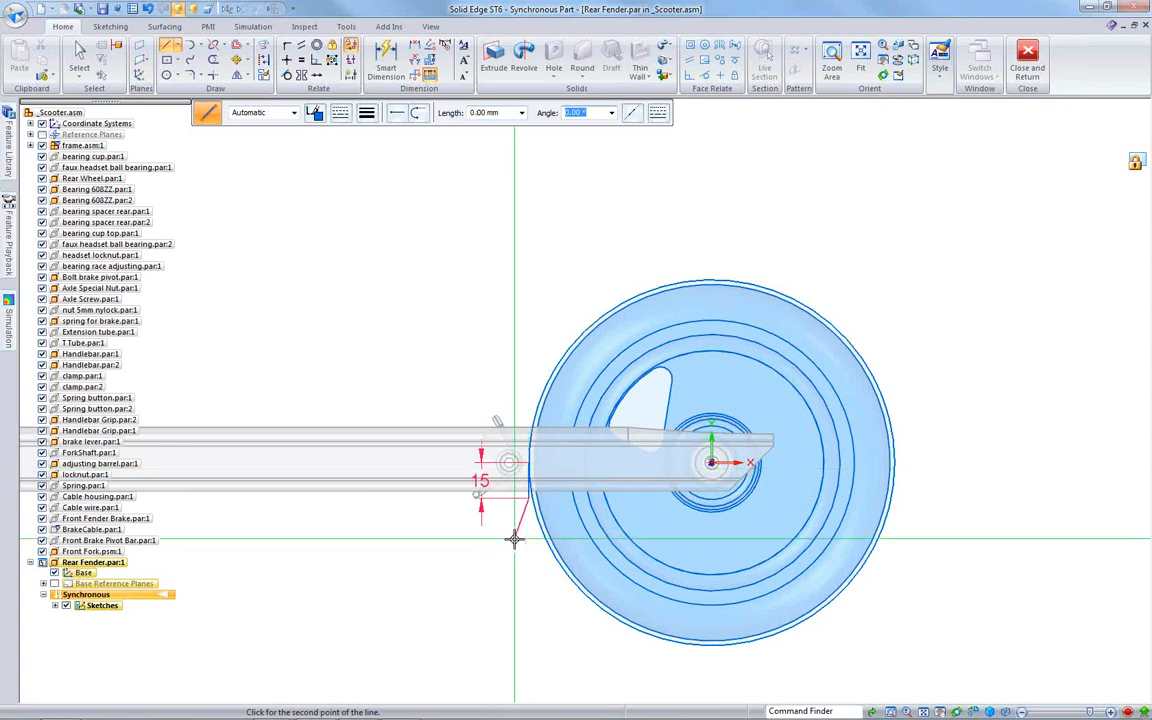
pyautogui.click(453, 496)
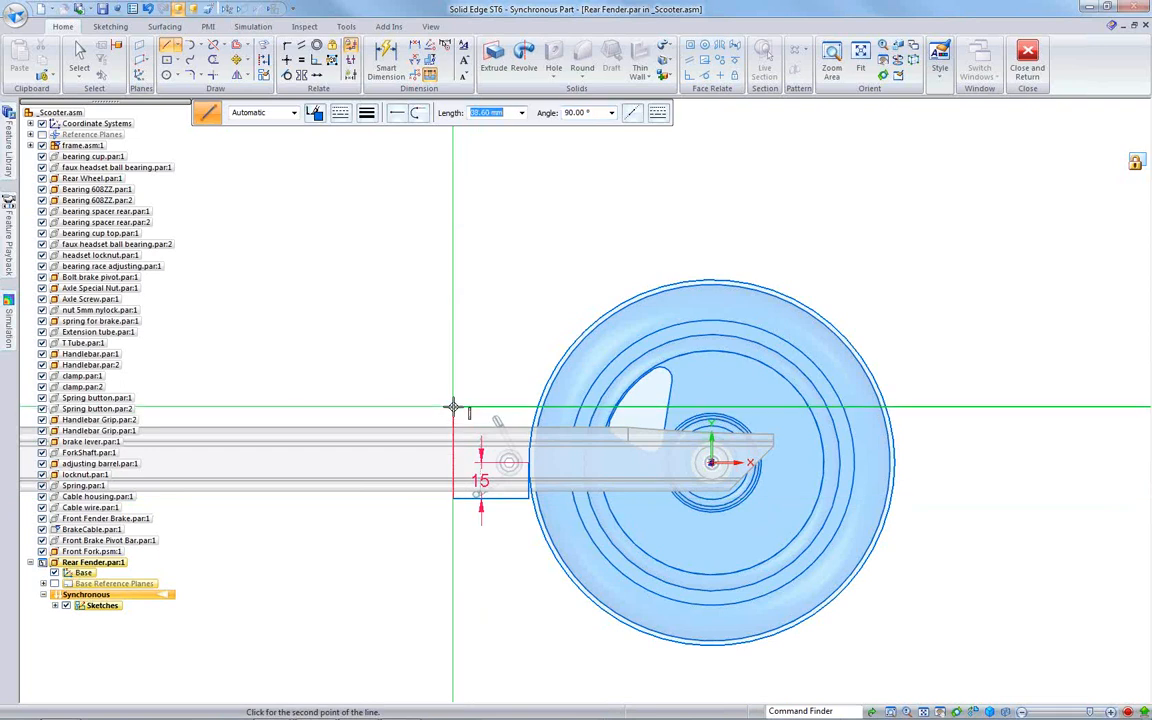
pyautogui.click(453, 406)
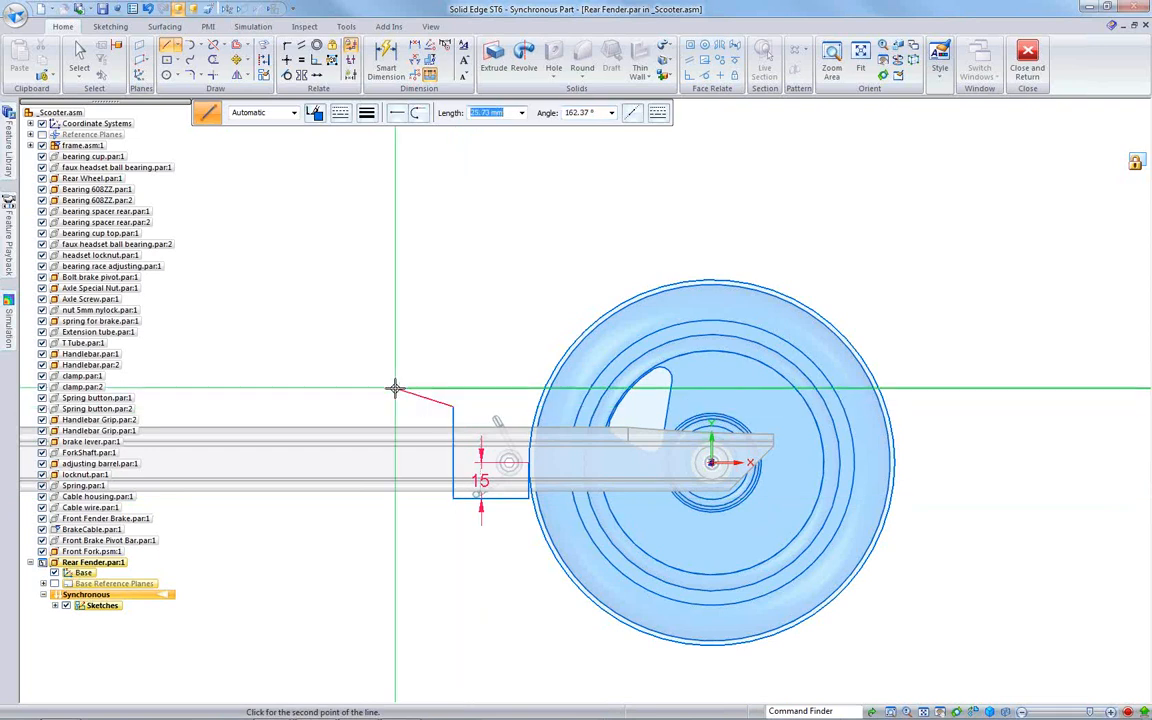
pyautogui.press('Escape')
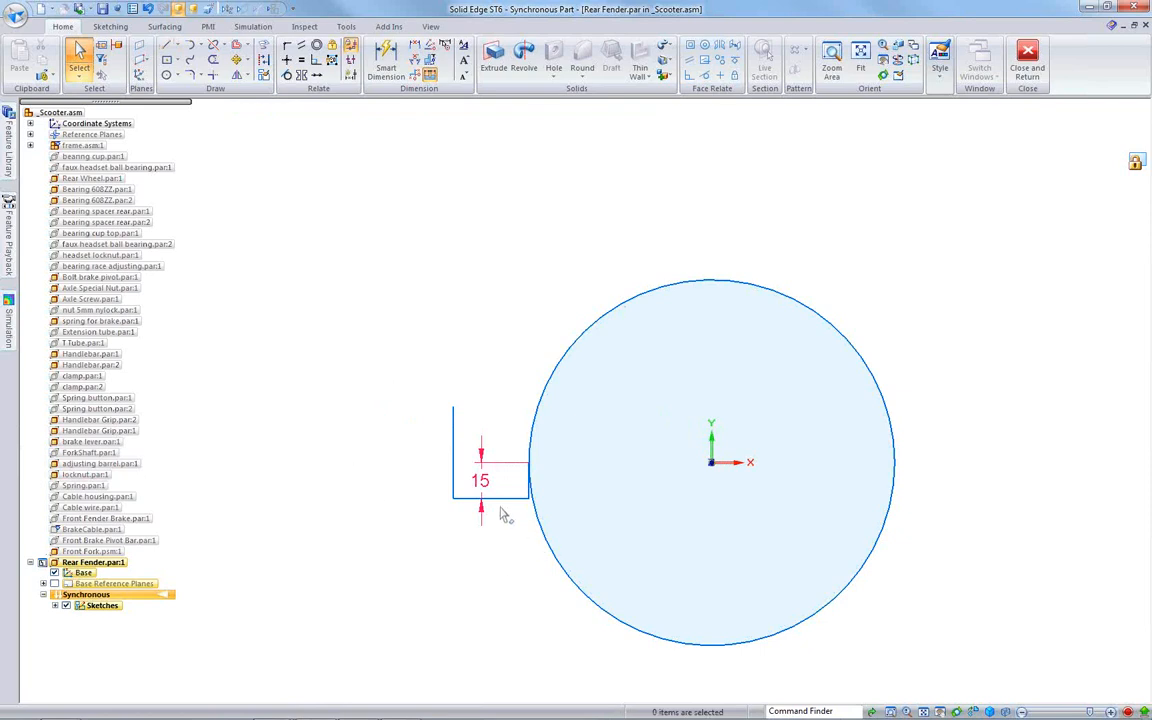
# Step: Dimension the horizontal bottom line with Smart Dimension and set its length to 24 mm
pyautogui.rightClick(372, 437)
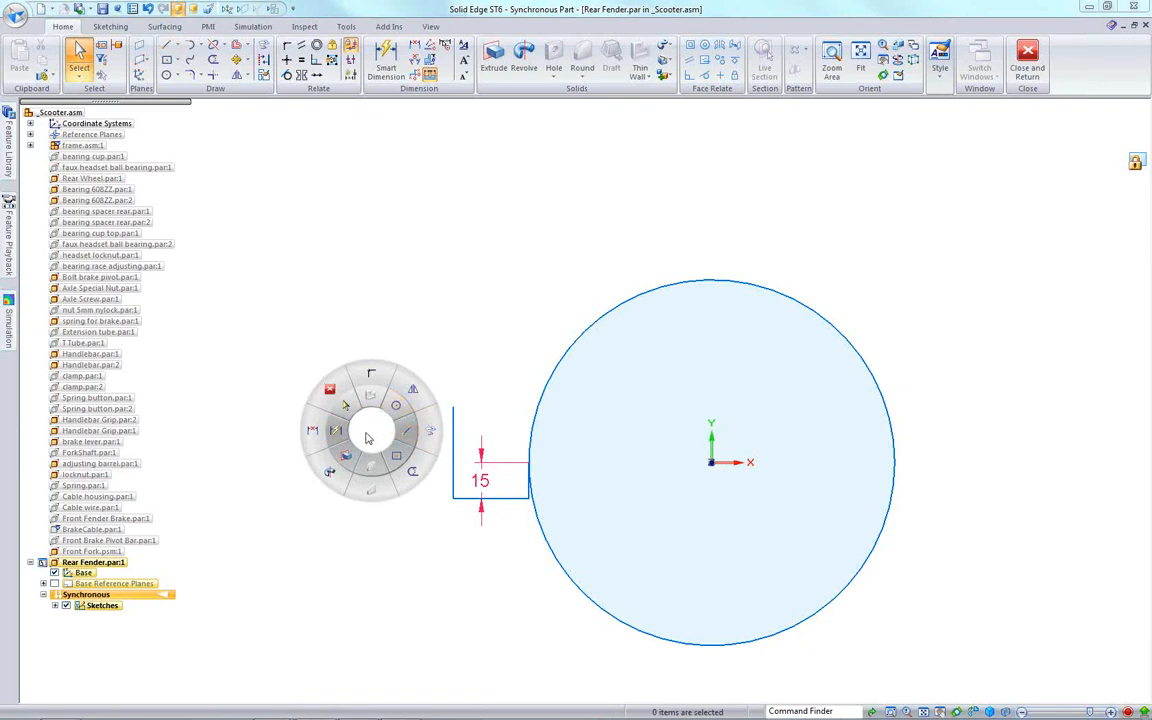
pyautogui.click(344, 404)
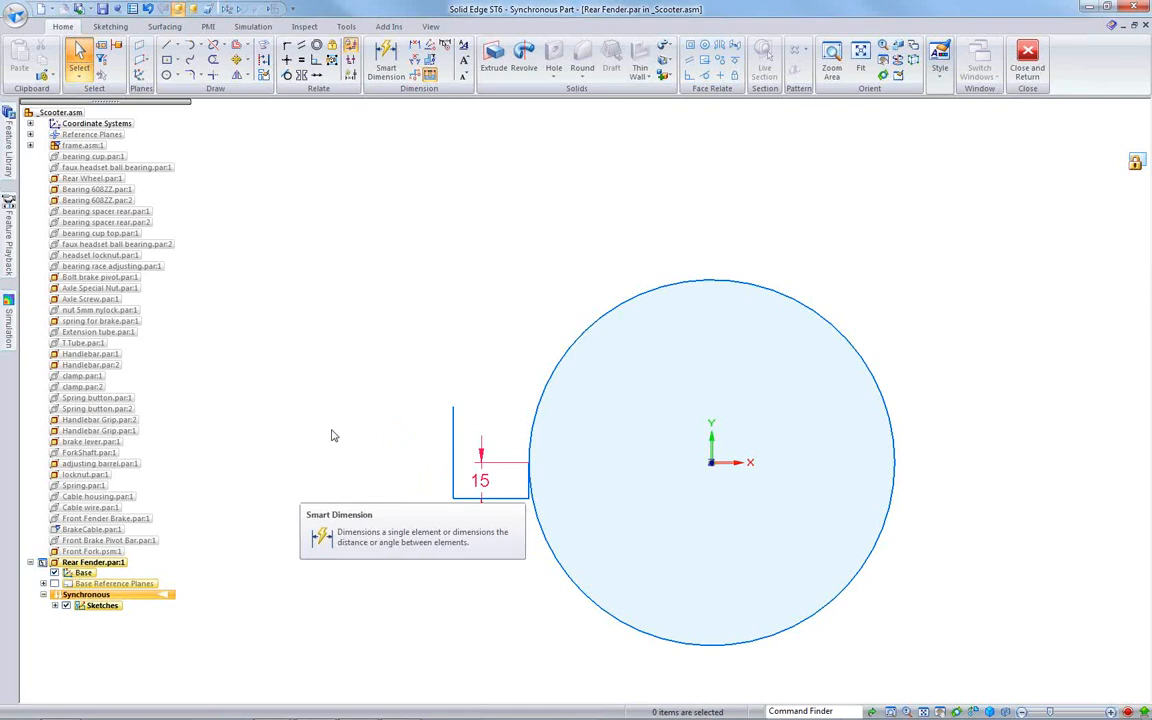
pyautogui.click(466, 497)
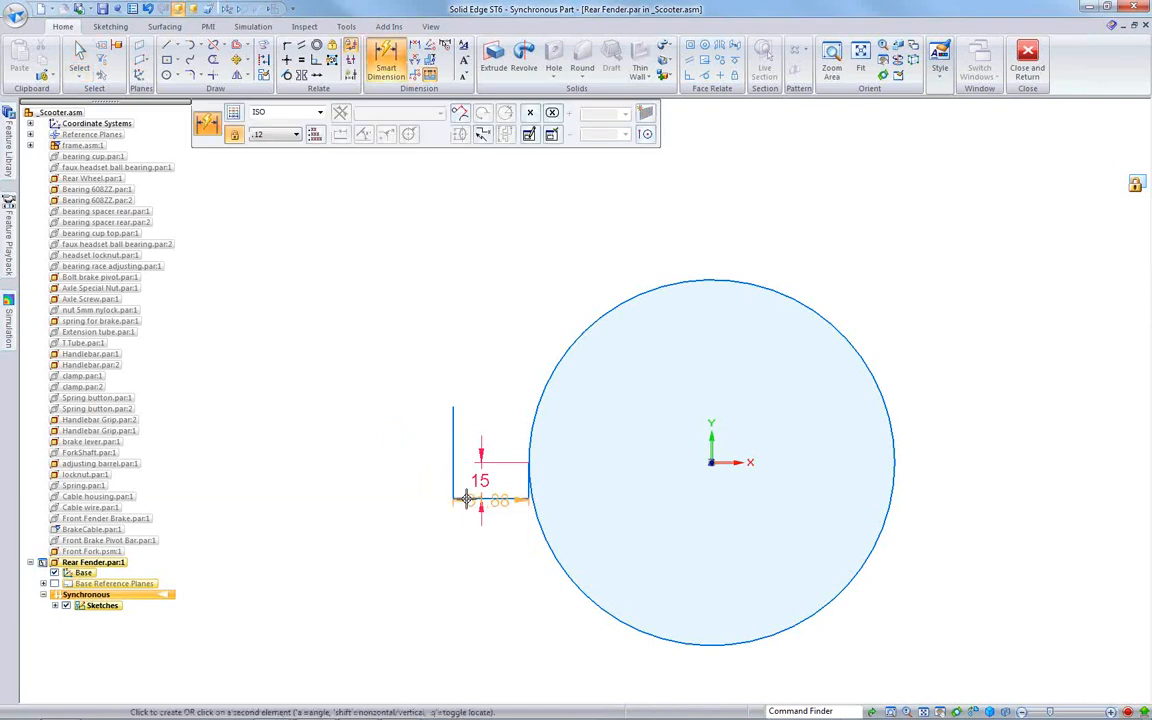
pyautogui.click(457, 547)
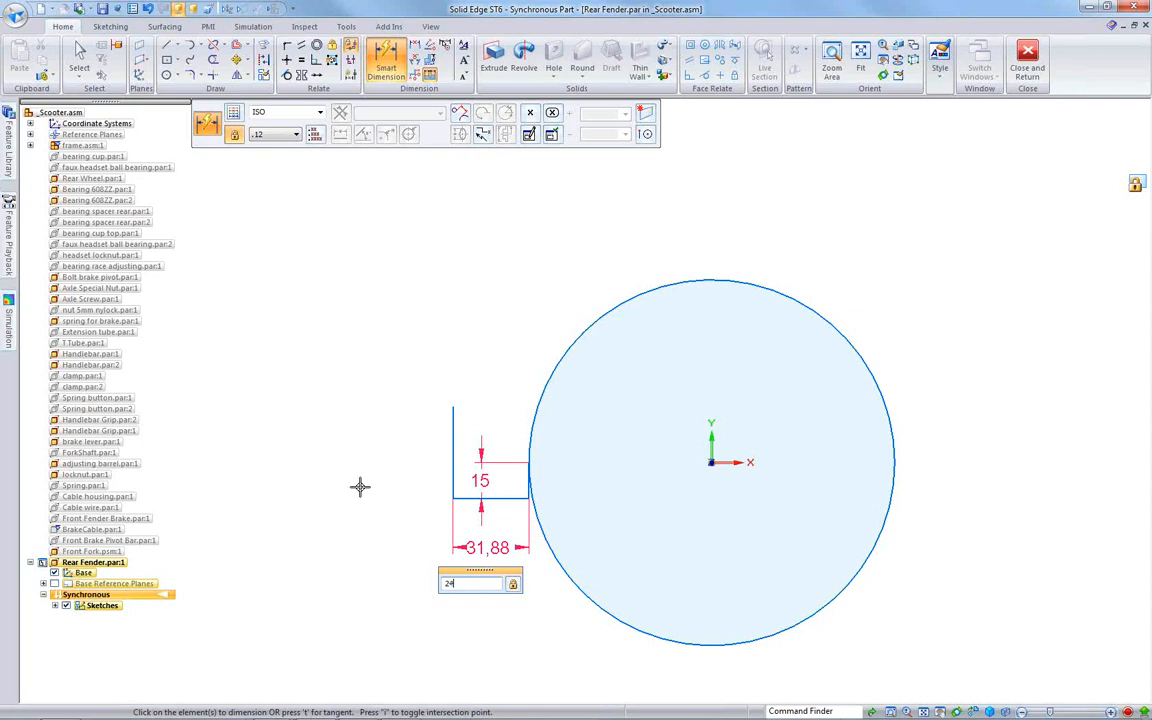
pyautogui.write('24')
pyautogui.press('Return')
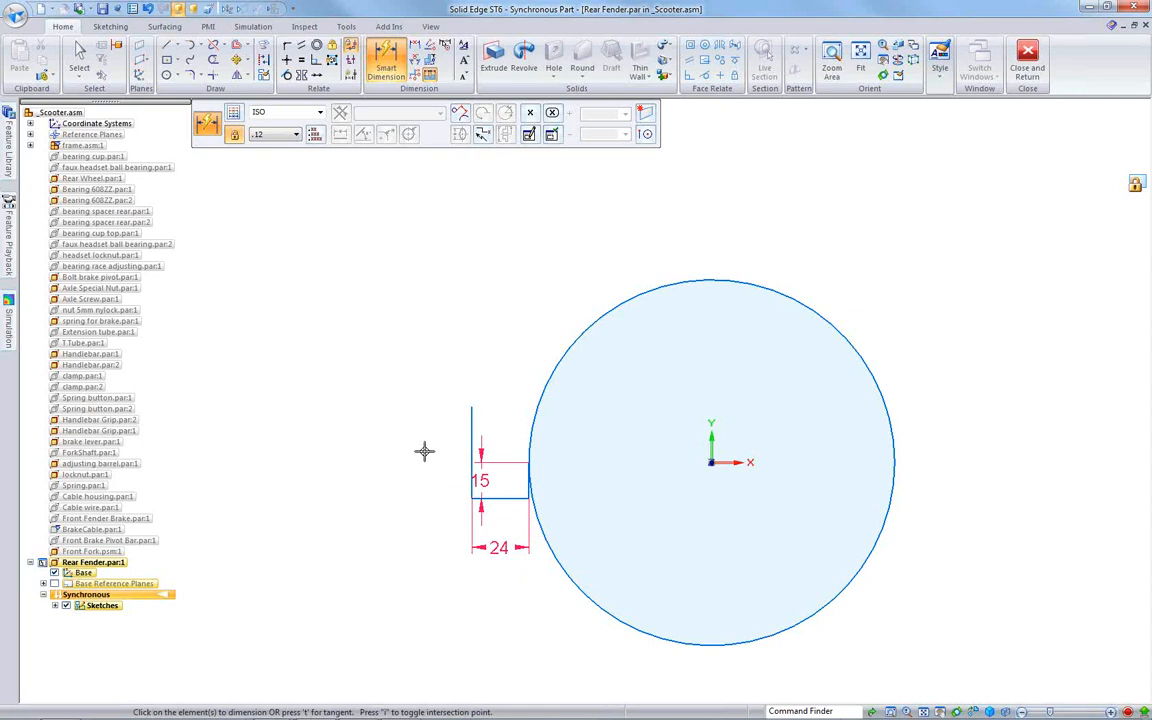
# Step: Dimension the projected circle's diameter and set the outer vertical line's length to 24 mm
pyautogui.click(543, 378)
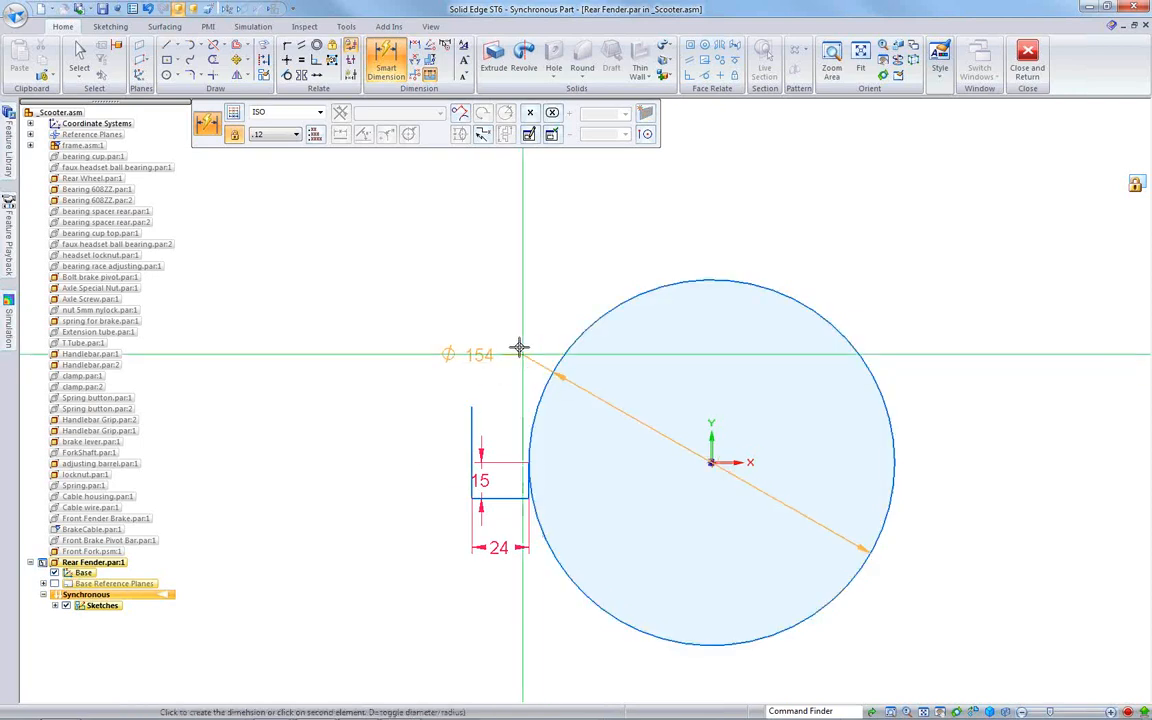
pyautogui.click(494, 313)
pyautogui.press('Return')
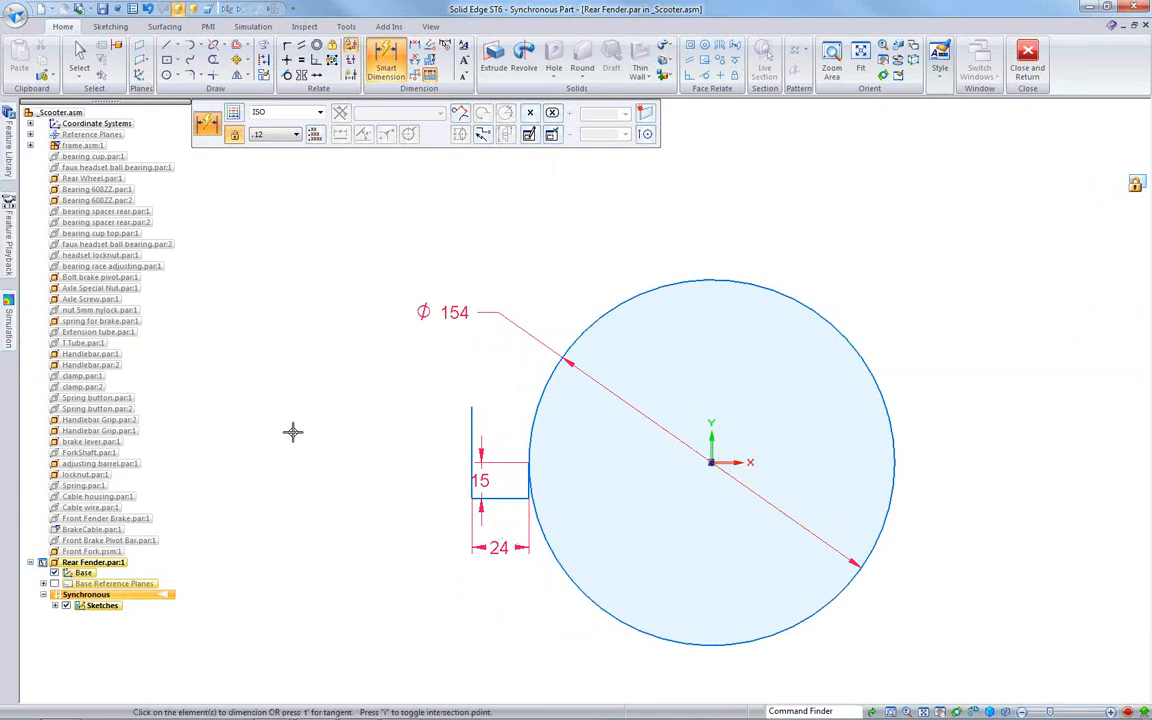
pyautogui.press('Escape')
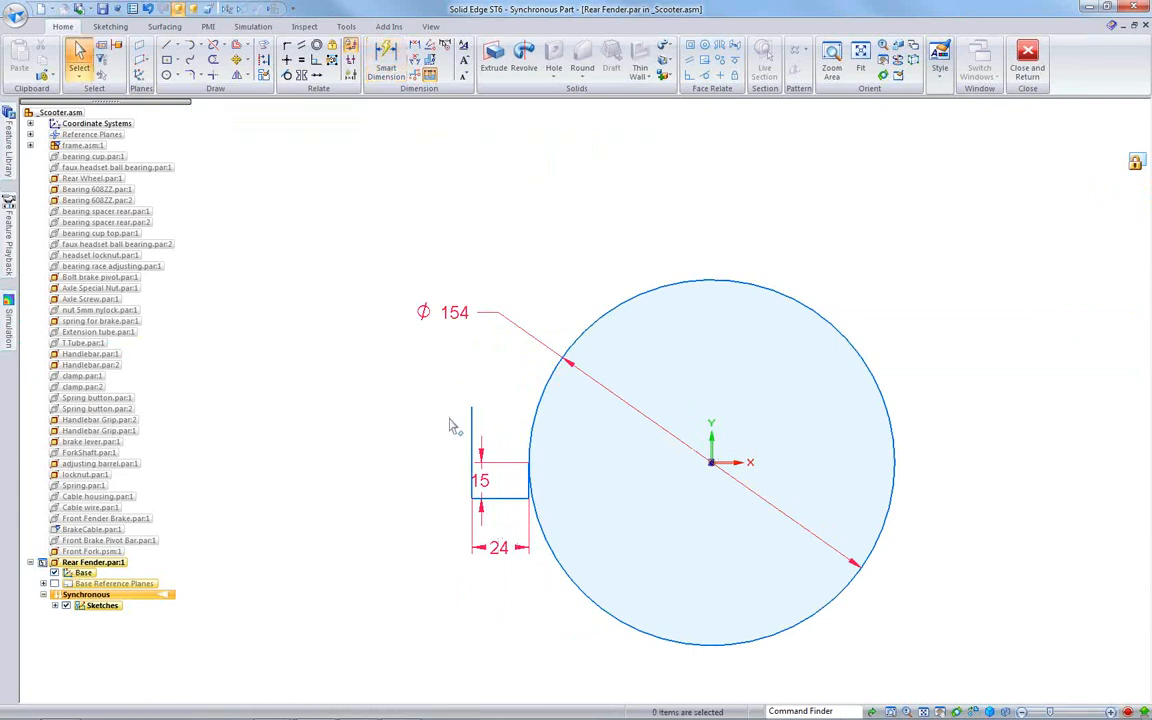
pyautogui.click(472, 430)
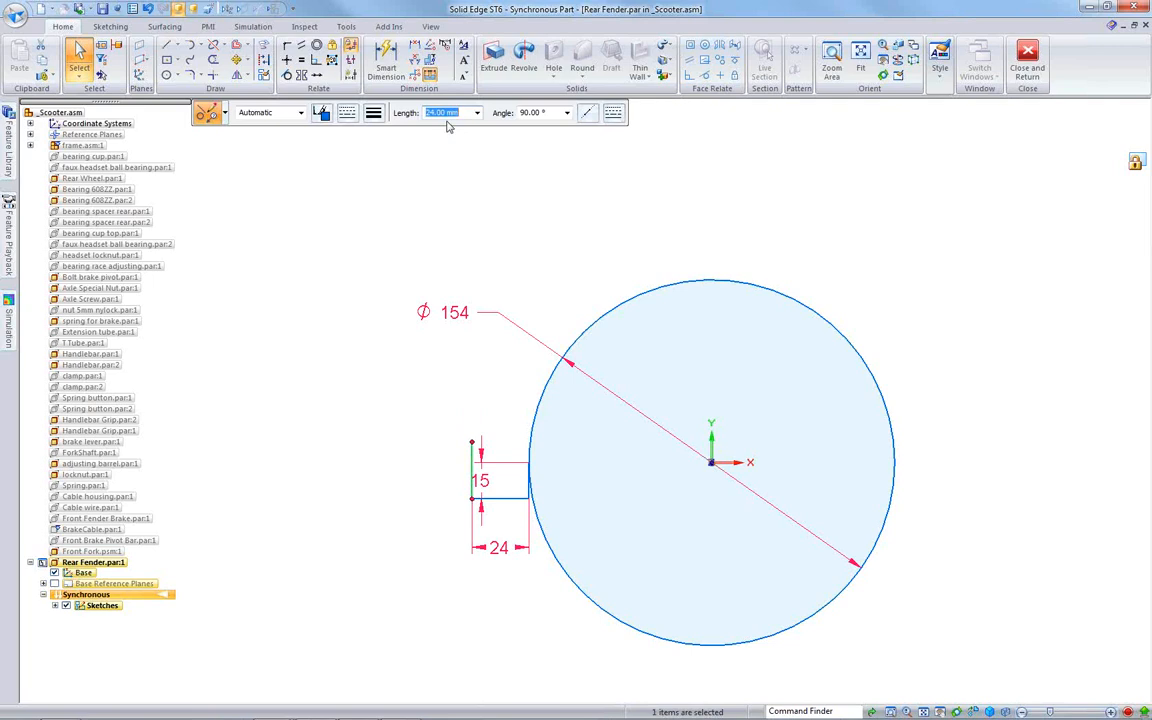
pyautogui.press('Escape')
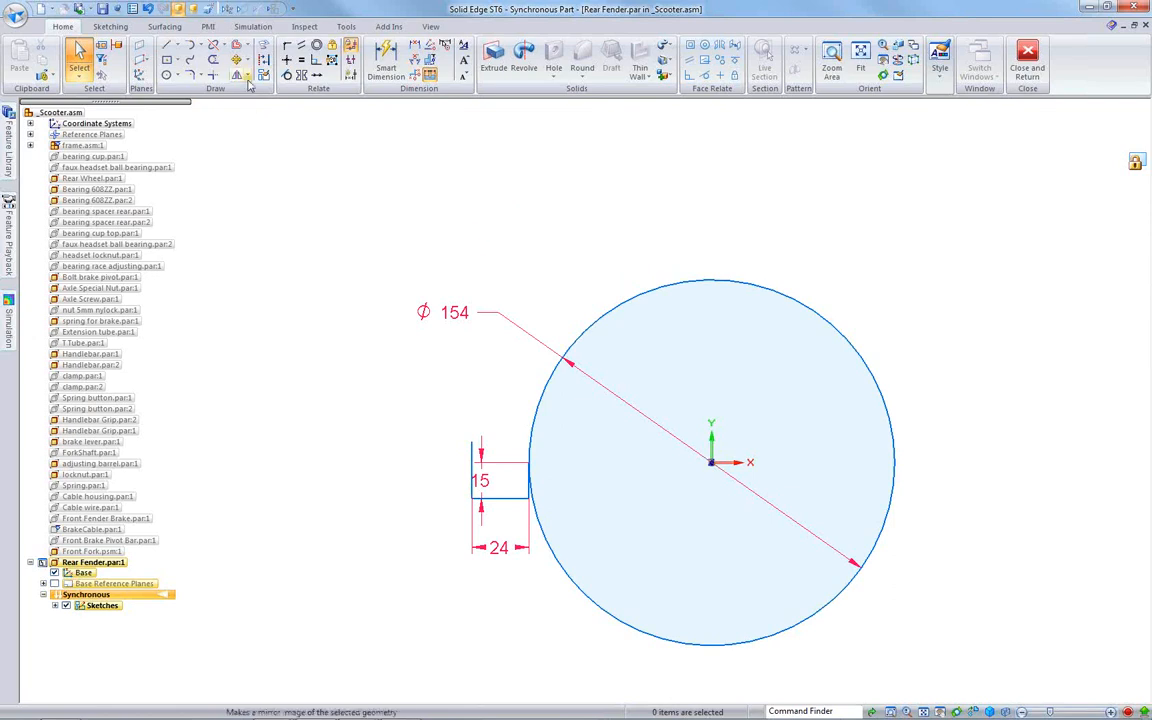
# Step: Offset the projected circle 18 mm outward
pyautogui.click(238, 45)
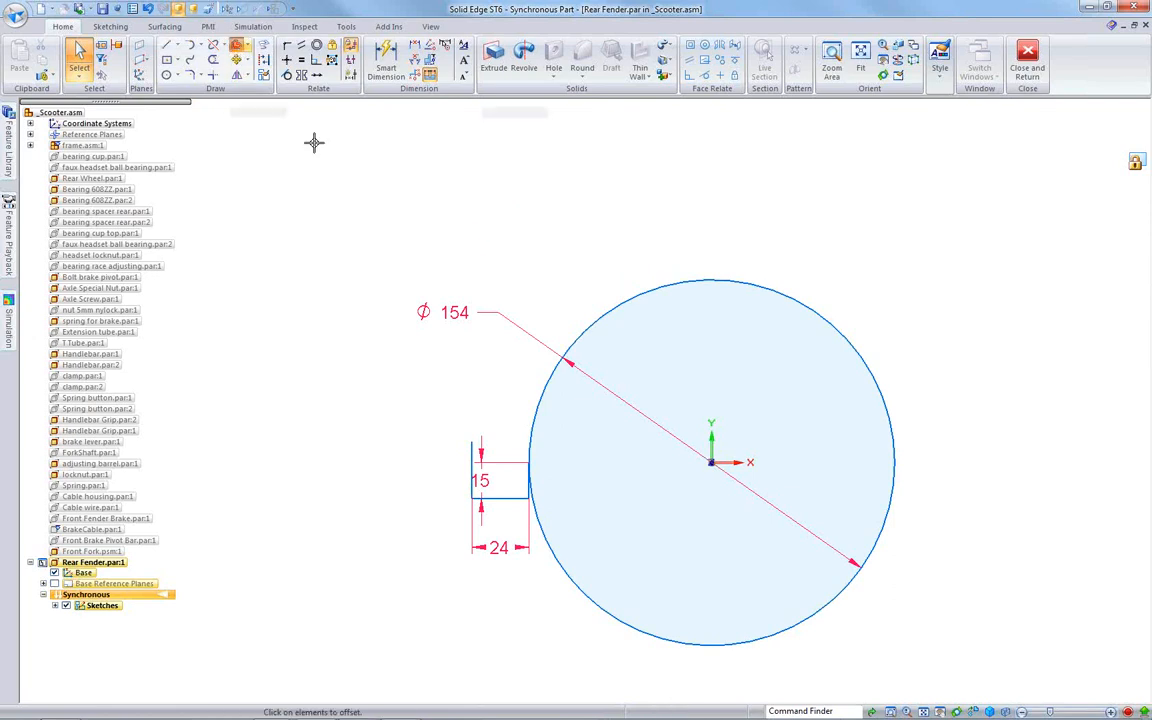
pyautogui.click(570, 337)
pyautogui.rightClick(538, 311)
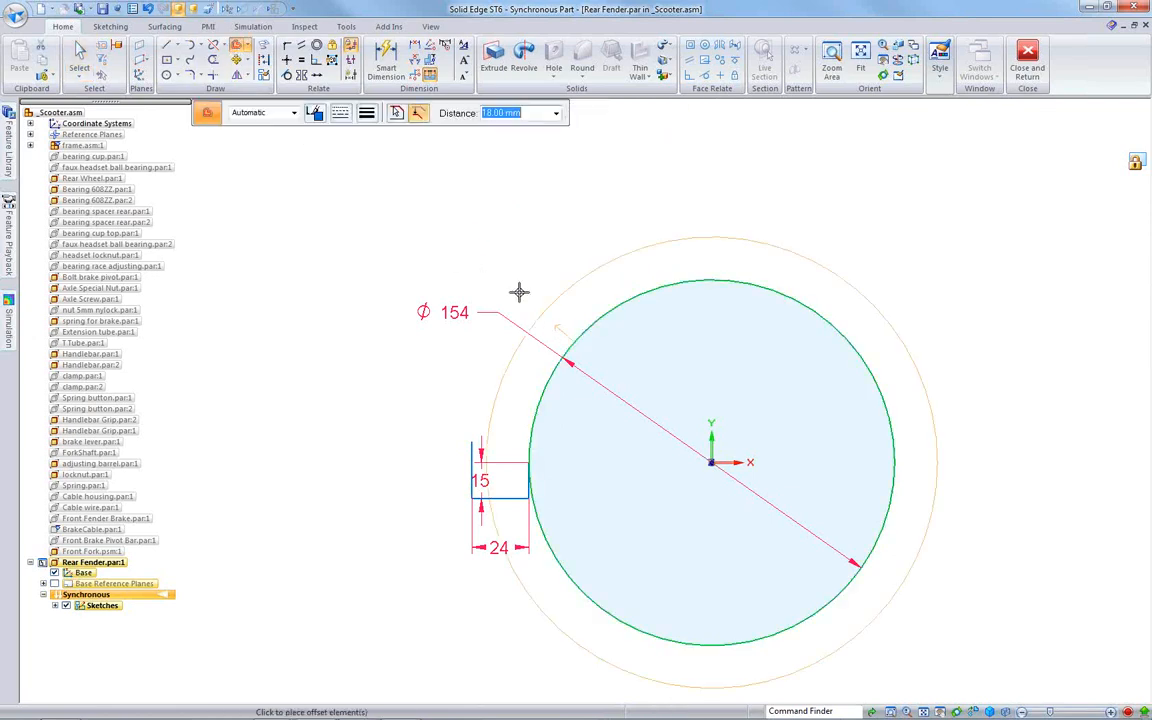
pyautogui.click(495, 265)
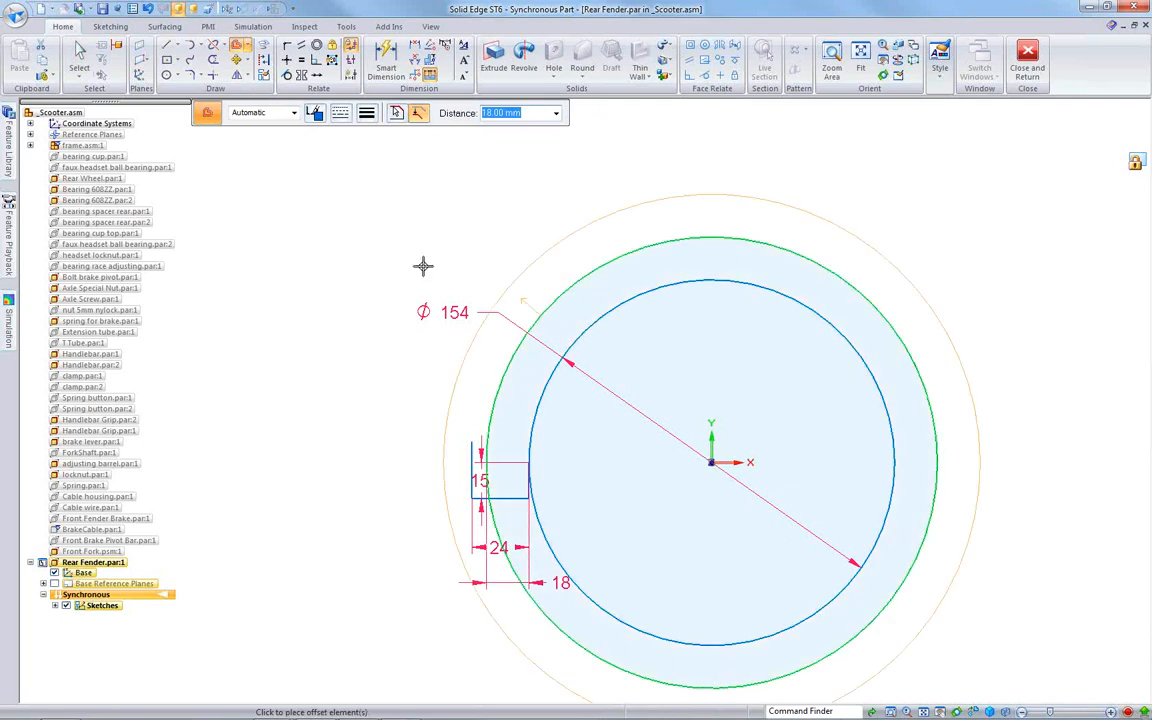
pyautogui.press('Escape')
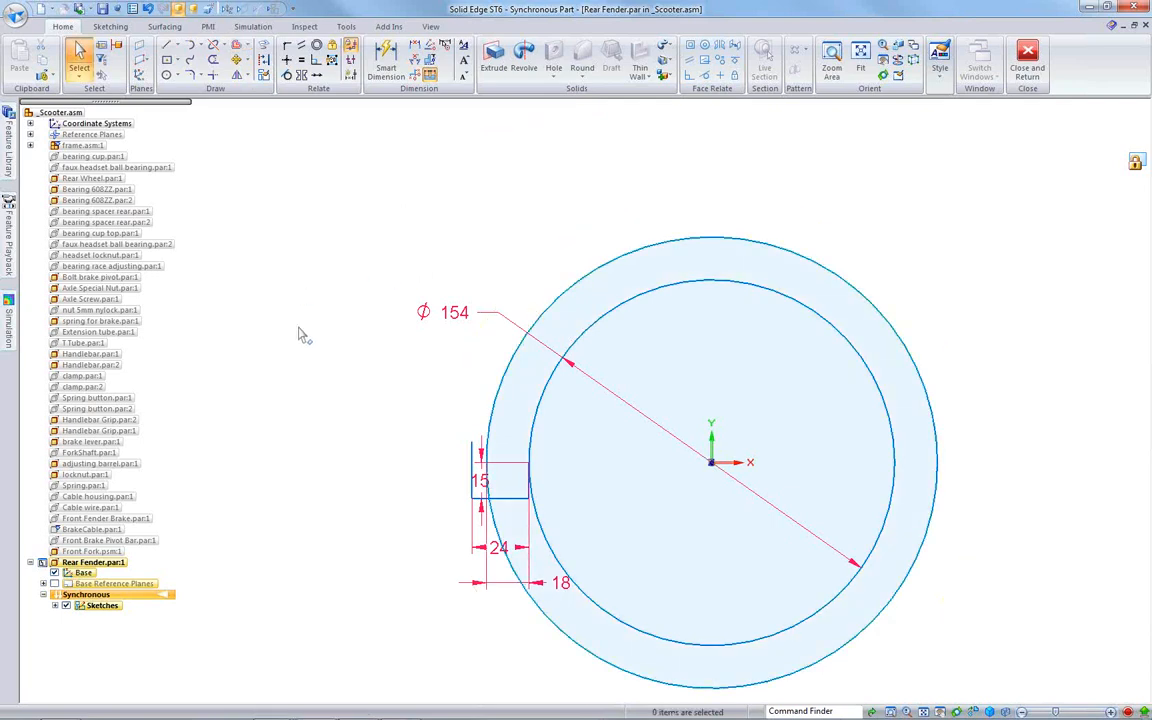
# Step: Draw a tangent arc of radius 65 mm from the outer circle's left side to the upper end of the outer vertical line
pyautogui.click(189, 45)
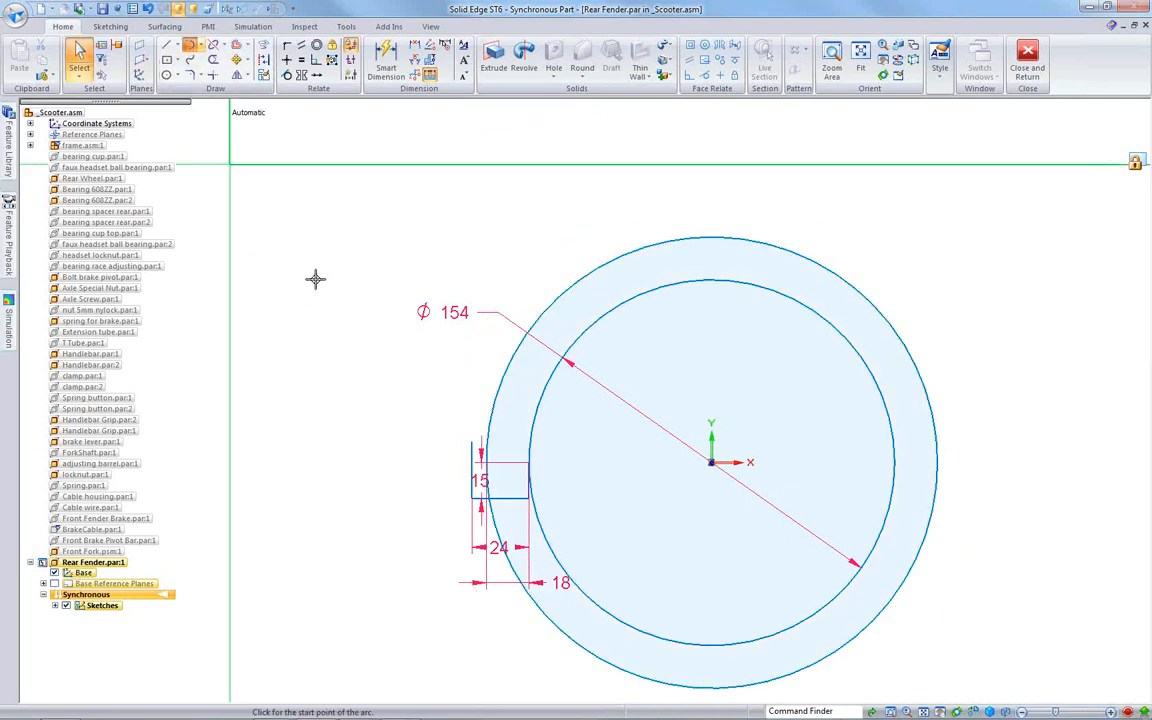
pyautogui.click(498, 389)
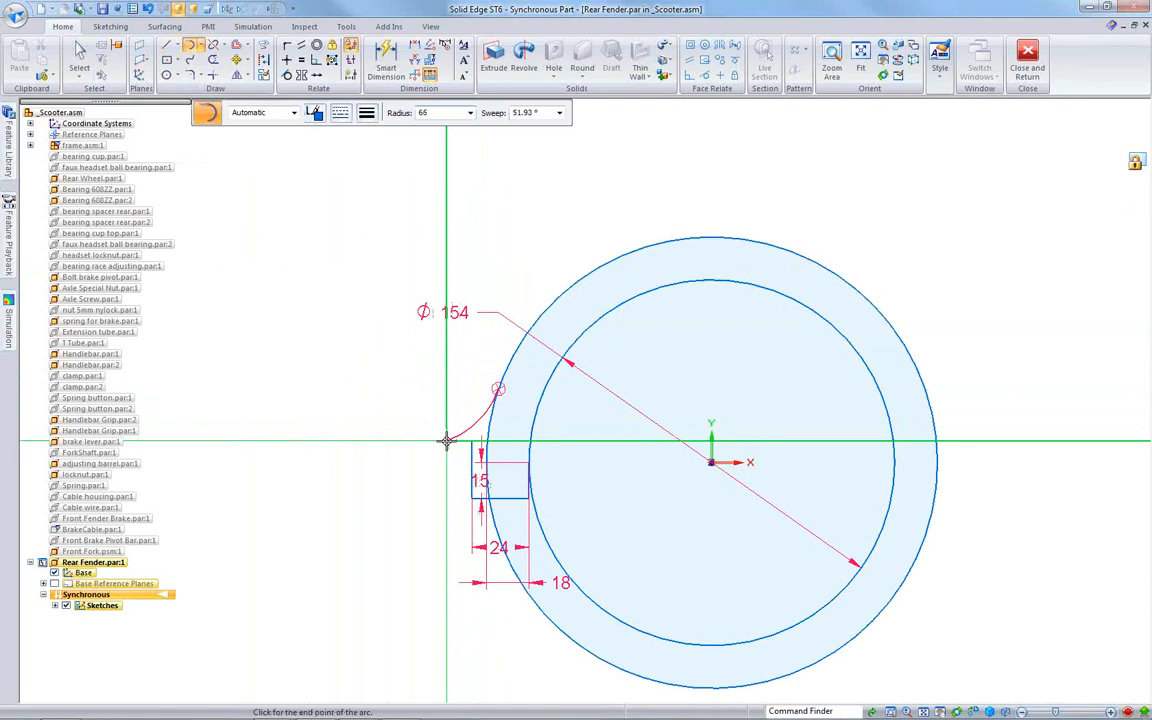
pyautogui.press('Tab')
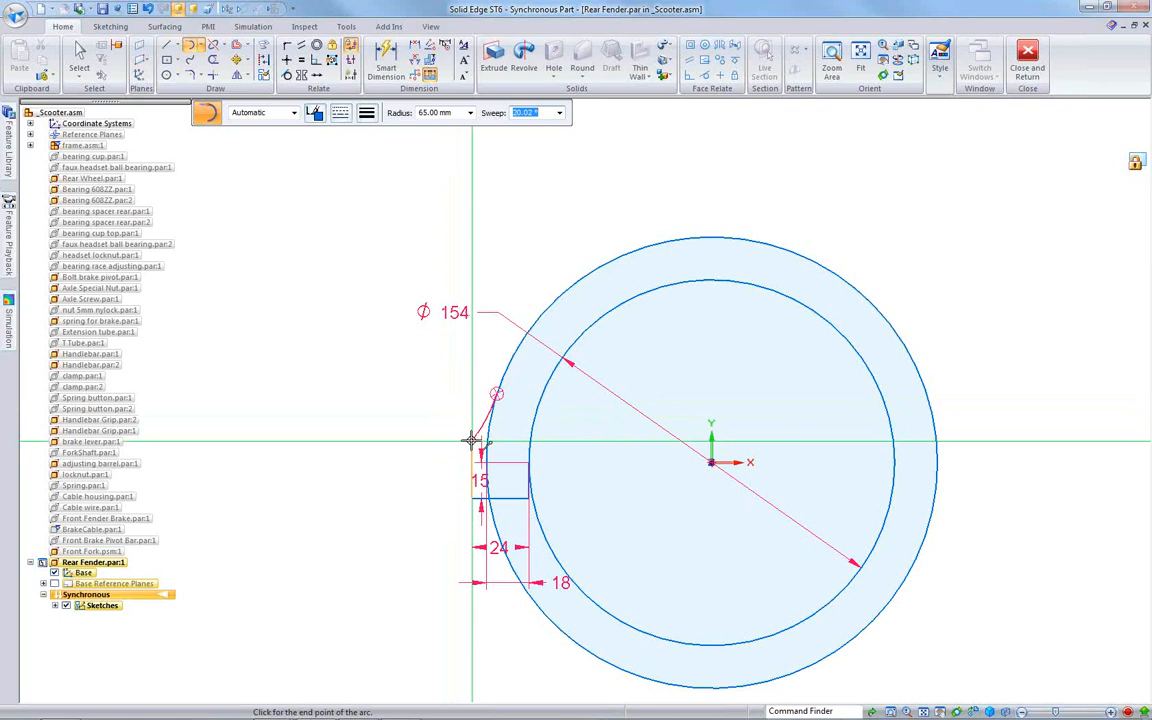
pyautogui.click(471, 440)
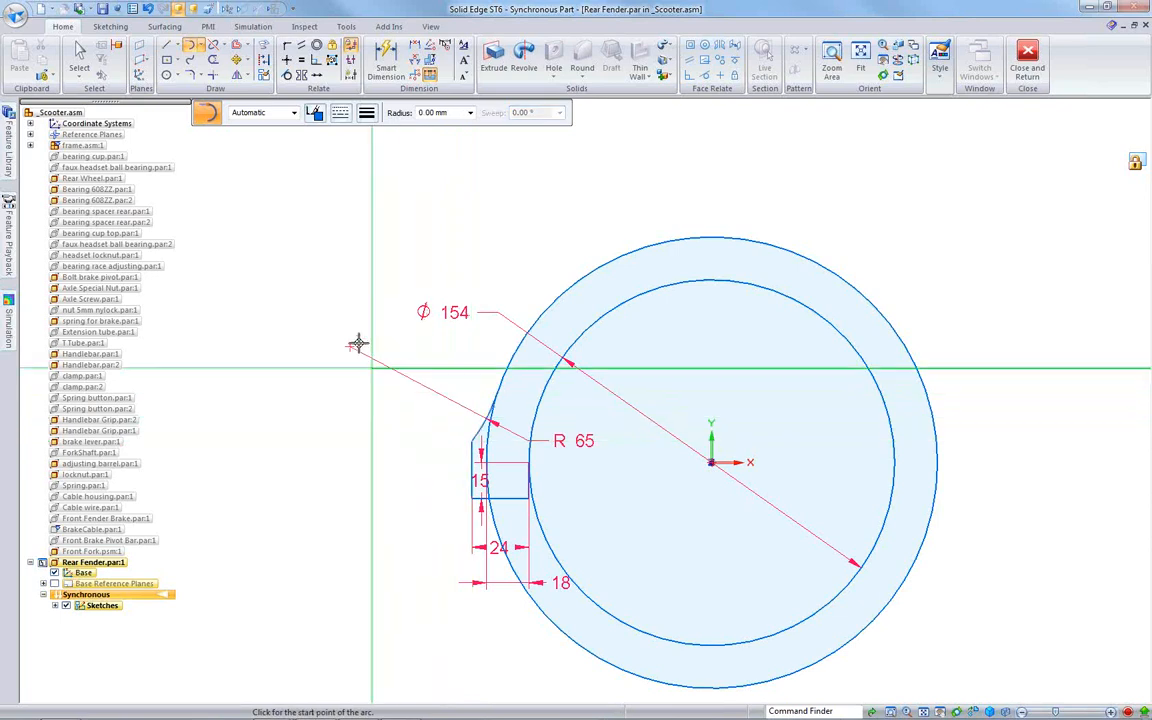
# Step: Draw two tangent arcs from the upper right of the inner and outer circles, meeting in a pointed tail tip
pyautogui.click(762, 286)
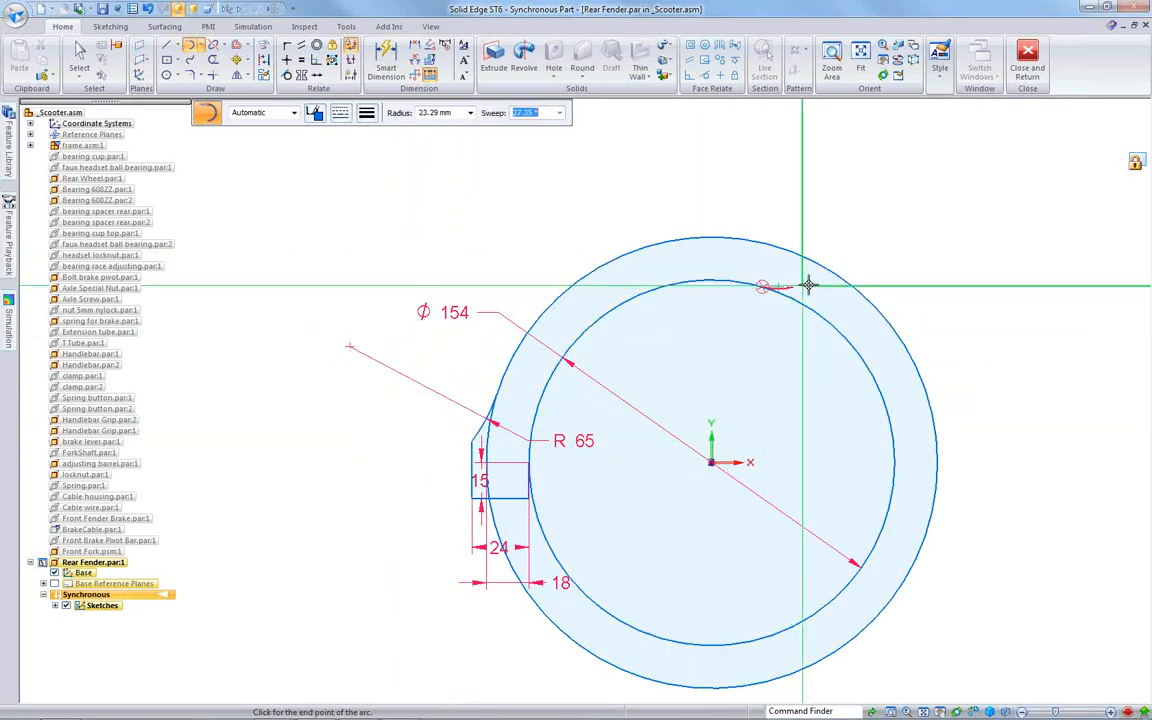
pyautogui.click(868, 246)
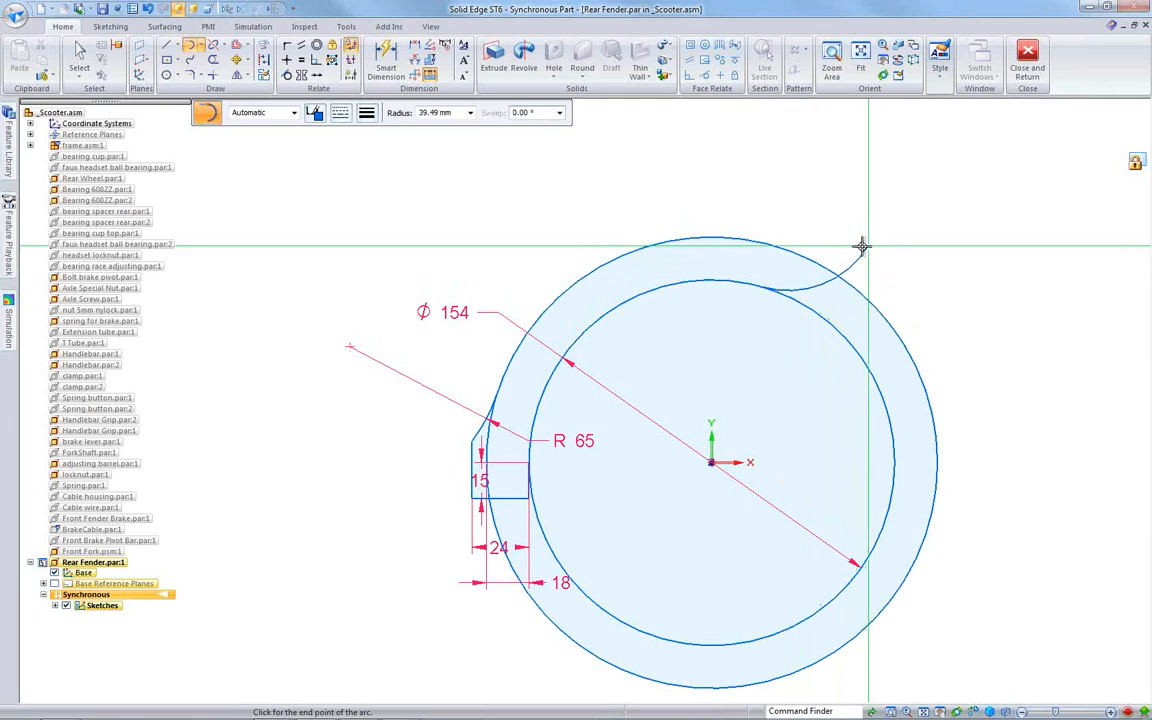
pyautogui.click(773, 245)
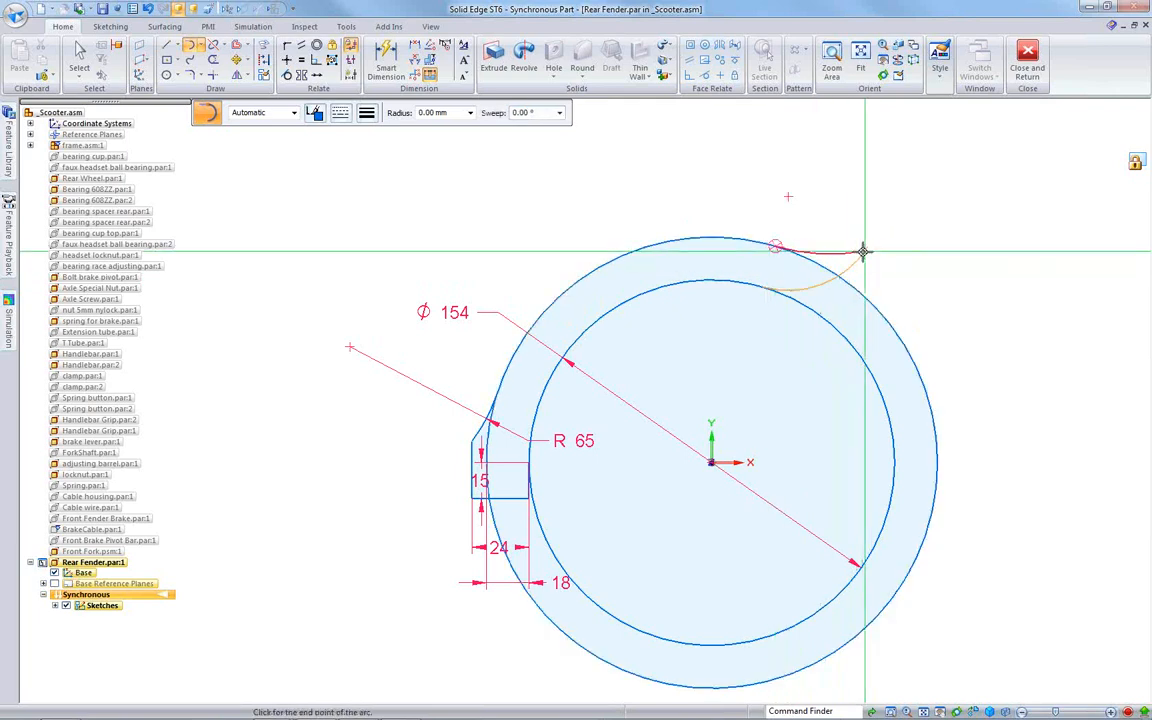
pyautogui.click(865, 248)
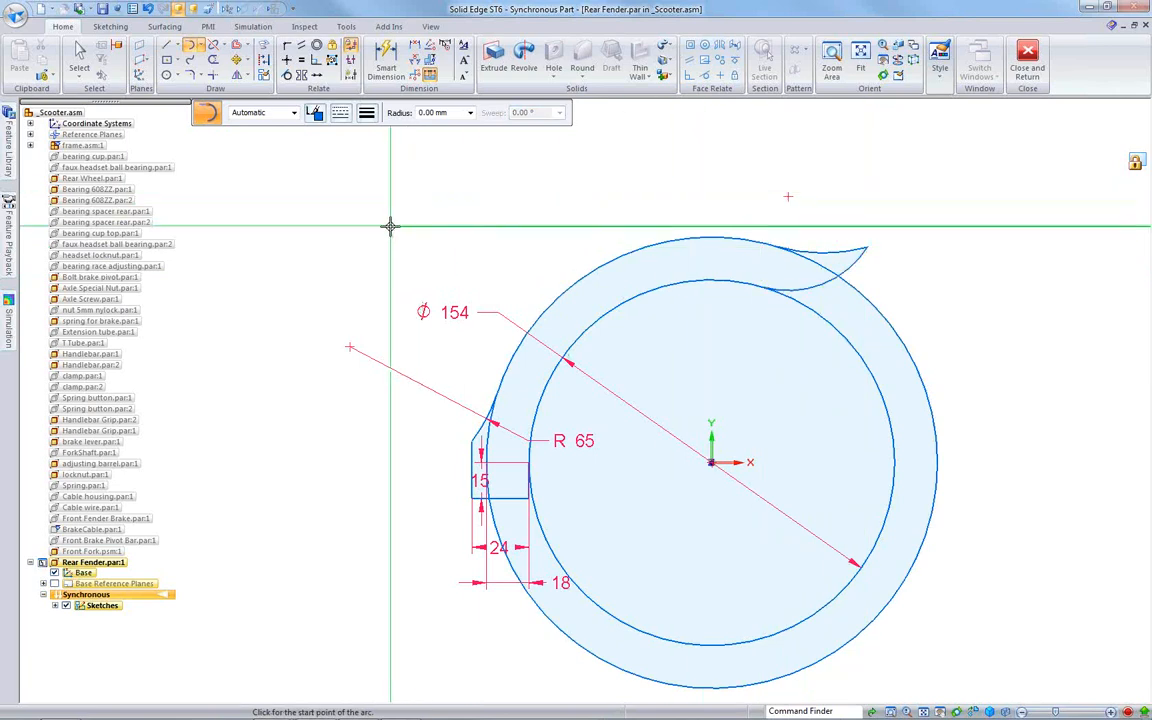
pyautogui.press('Escape')
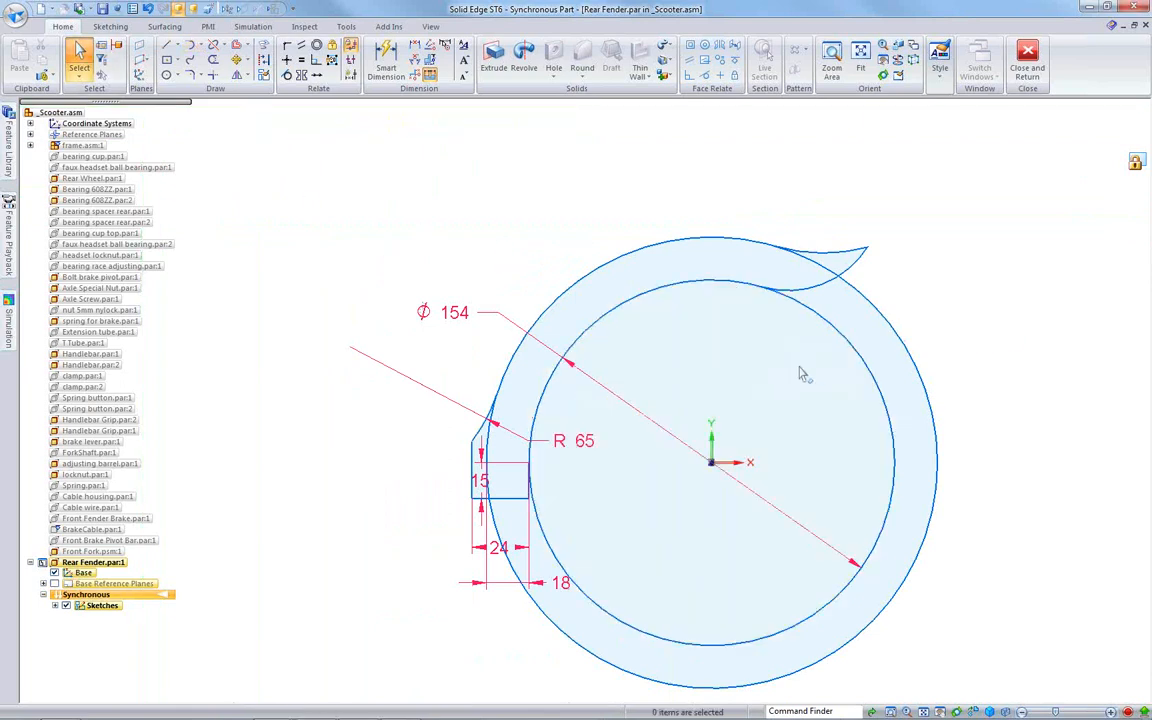
# Step: Trim the right and lower portions of both circles, keeping the curved fender band between the mounting lines and the tail
pyautogui.moveTo(979, 342); pyautogui.dragTo(990, 378, button='right')
pyautogui.moveTo(962, 346); pyautogui.dragTo(915, 342)
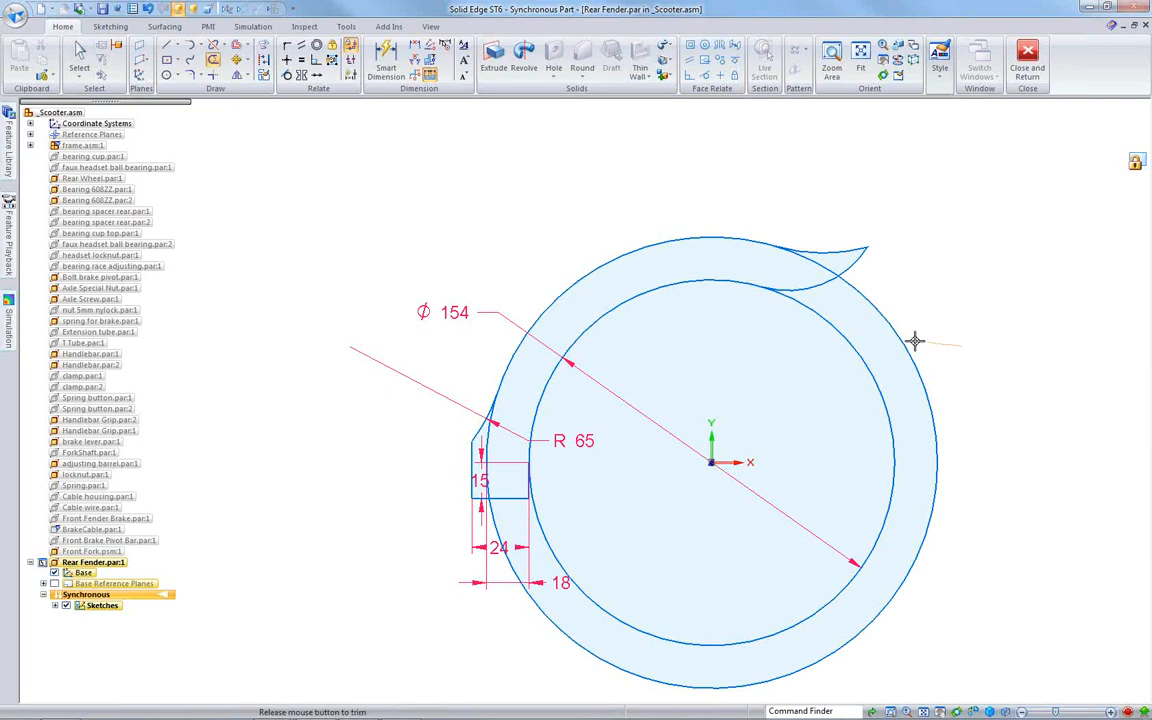
pyautogui.moveTo(830, 387); pyautogui.dragTo(676, 391)
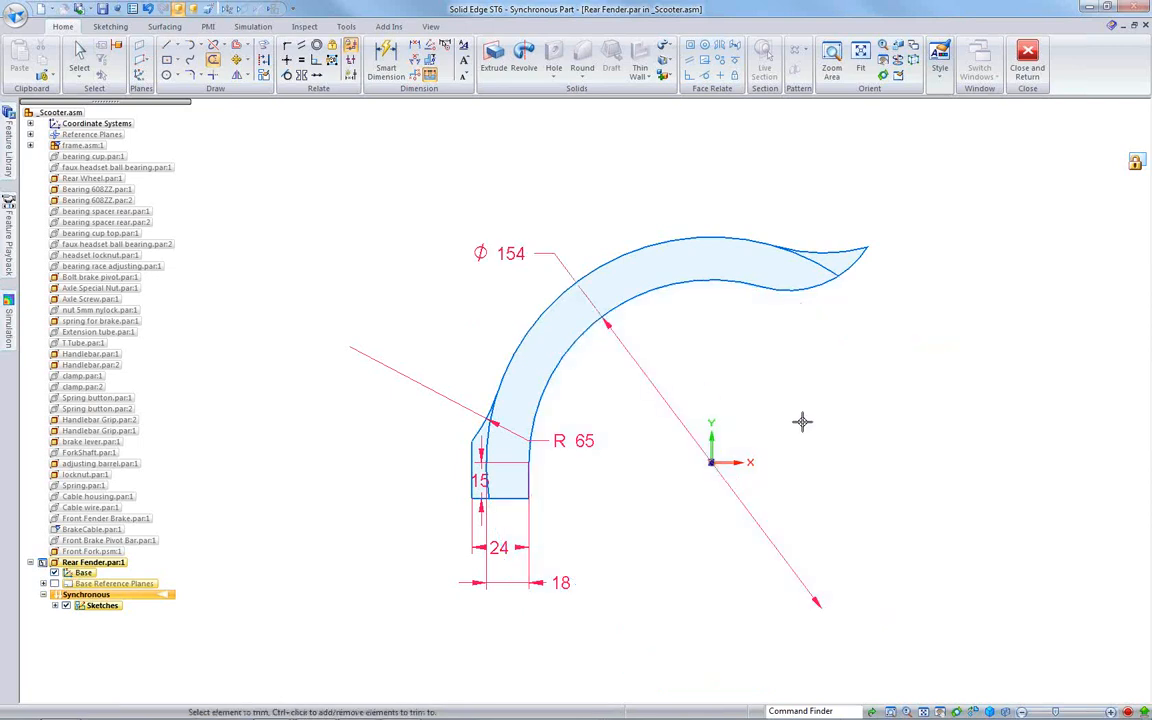
pyautogui.press('Escape')
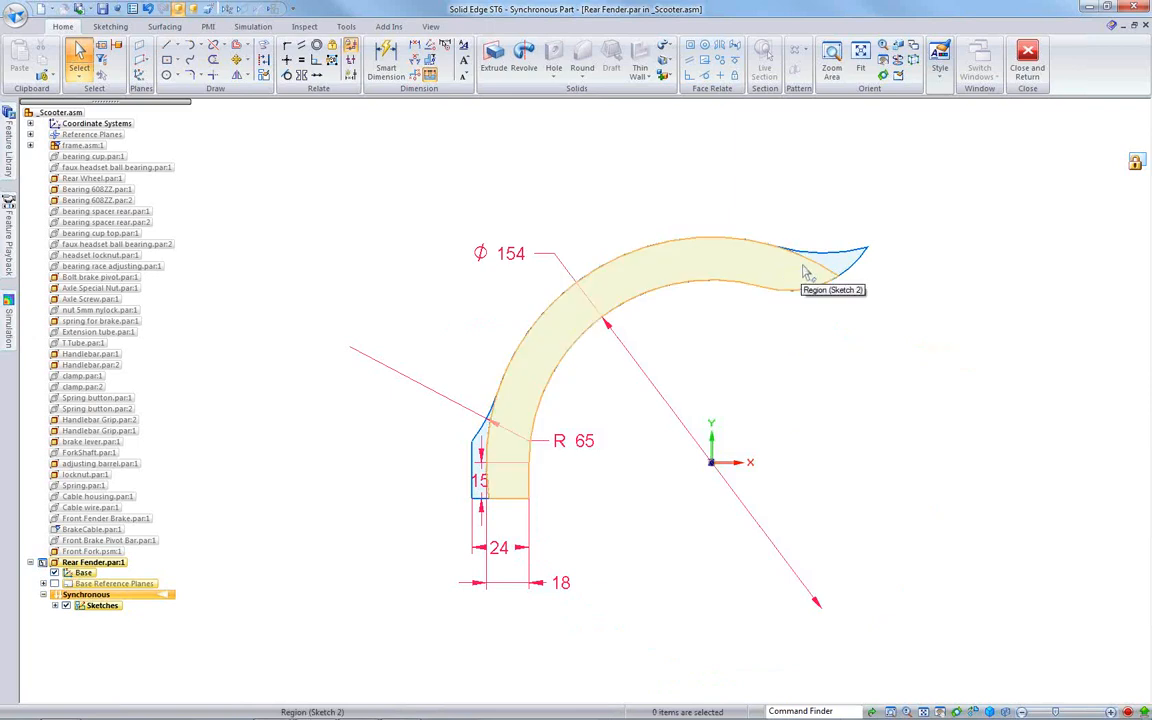
pyautogui.keyDown('shift'); pyautogui.hscroll(-5, 452, 417); pyautogui.keyUp('shift')
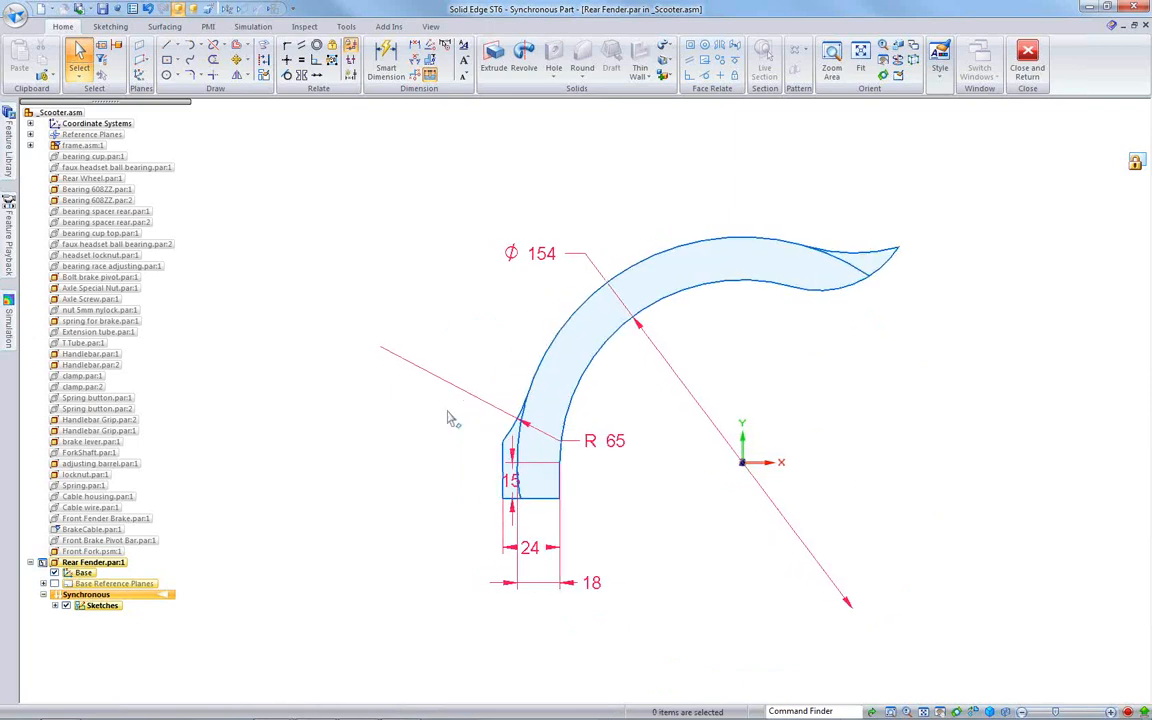
pyautogui.keyDown('shift'); pyautogui.hscroll(6, 462, 385); pyautogui.keyUp('shift')
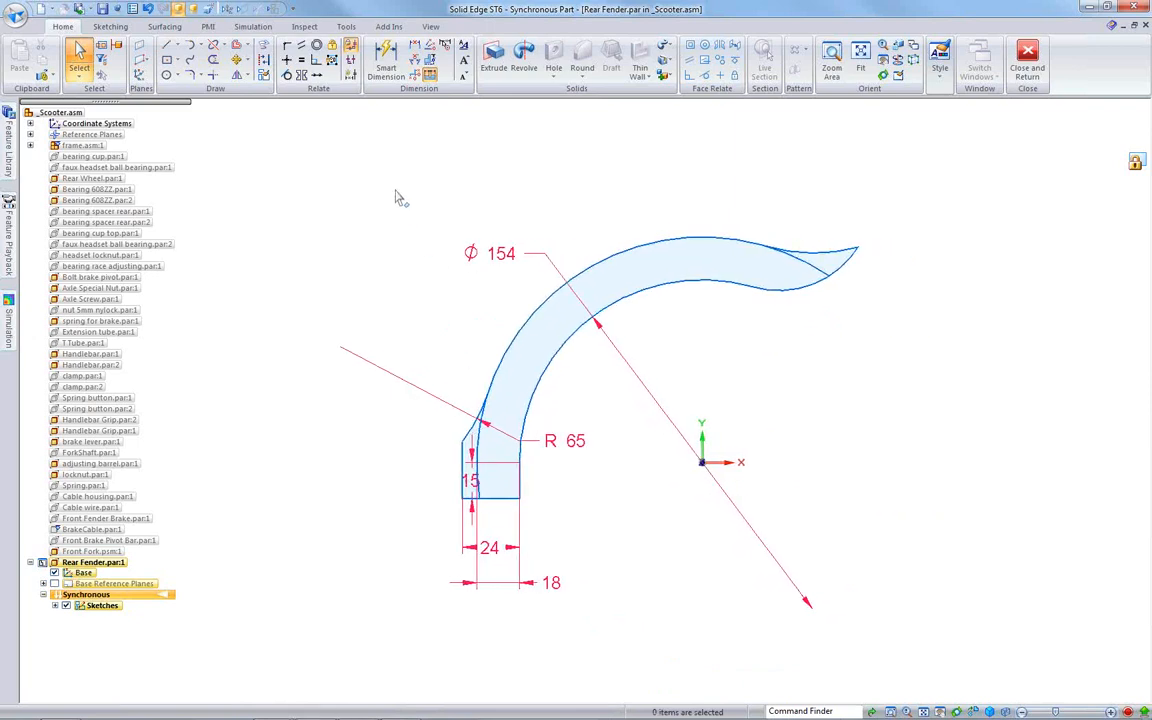
# Step: With the surrounding assembly shown, extrude all regions of the fender sketch symmetrically to about 39 mm wide
pyautogui.moveTo(384, 197)
pyautogui.mouseDown()
pyautogui.moveTo(483, 399)
pyautogui.moveTo(828, 514)
pyautogui.moveTo(893, 512)
pyautogui.moveTo(769, 481)
pyautogui.mouseUp()
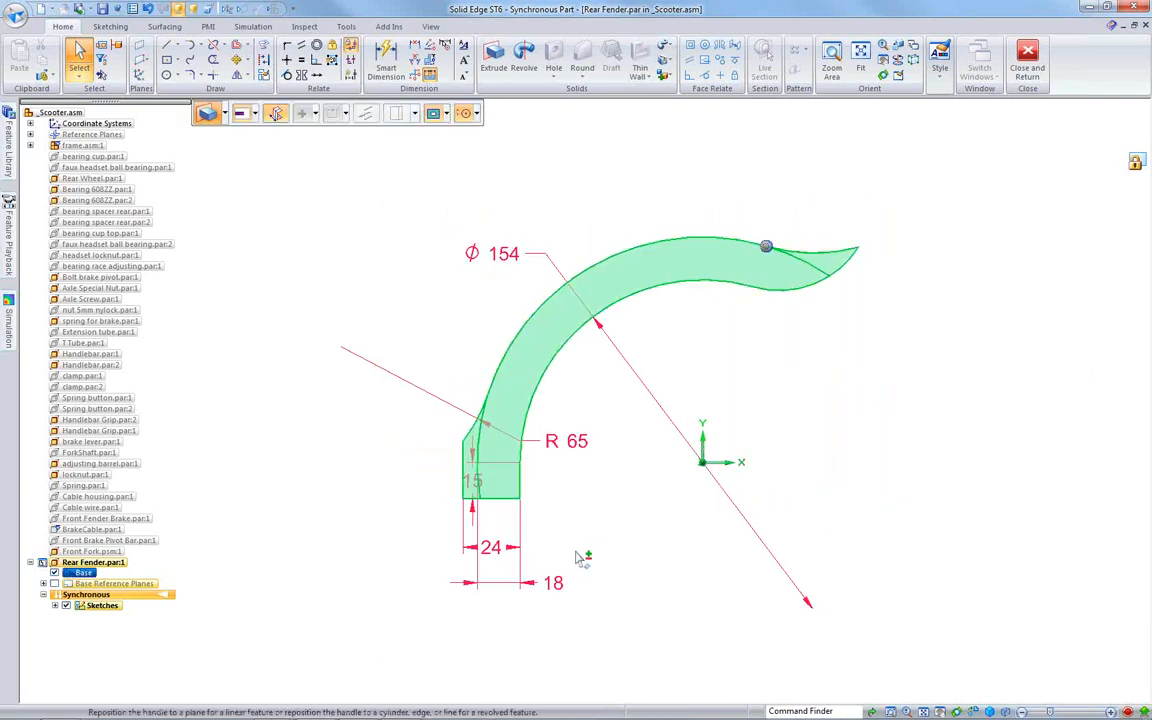
pyautogui.moveTo(584, 491)
pyautogui.mouseDown(button='middle')
pyautogui.moveTo(558, 540)
pyautogui.moveTo(551, 600)
pyautogui.mouseUp(button='middle')
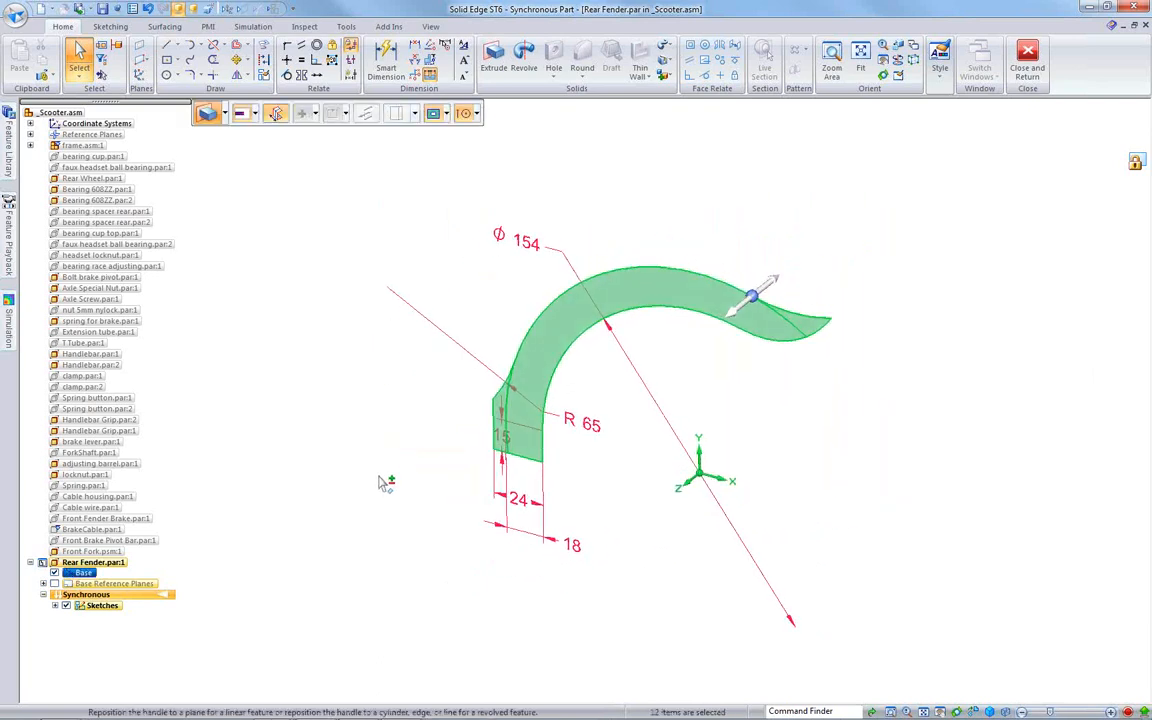
pyautogui.hotkey('ctrl', 'shift', 'p')
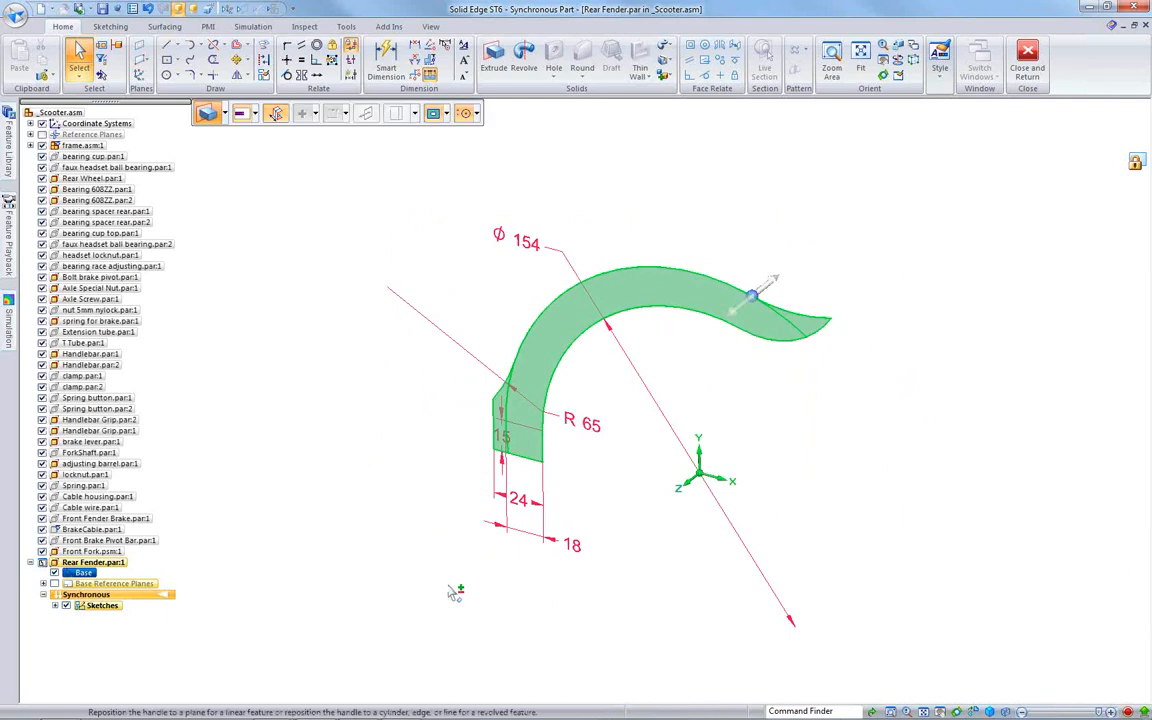
pyautogui.click(777, 290)
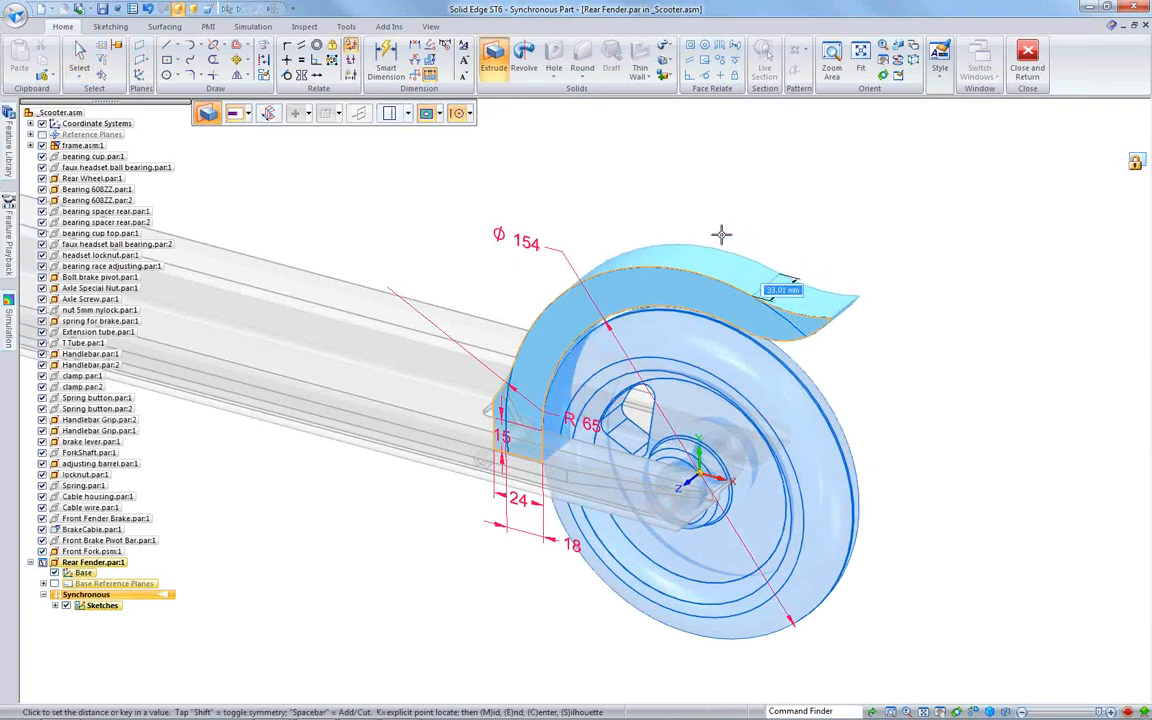
pyautogui.press('shift')
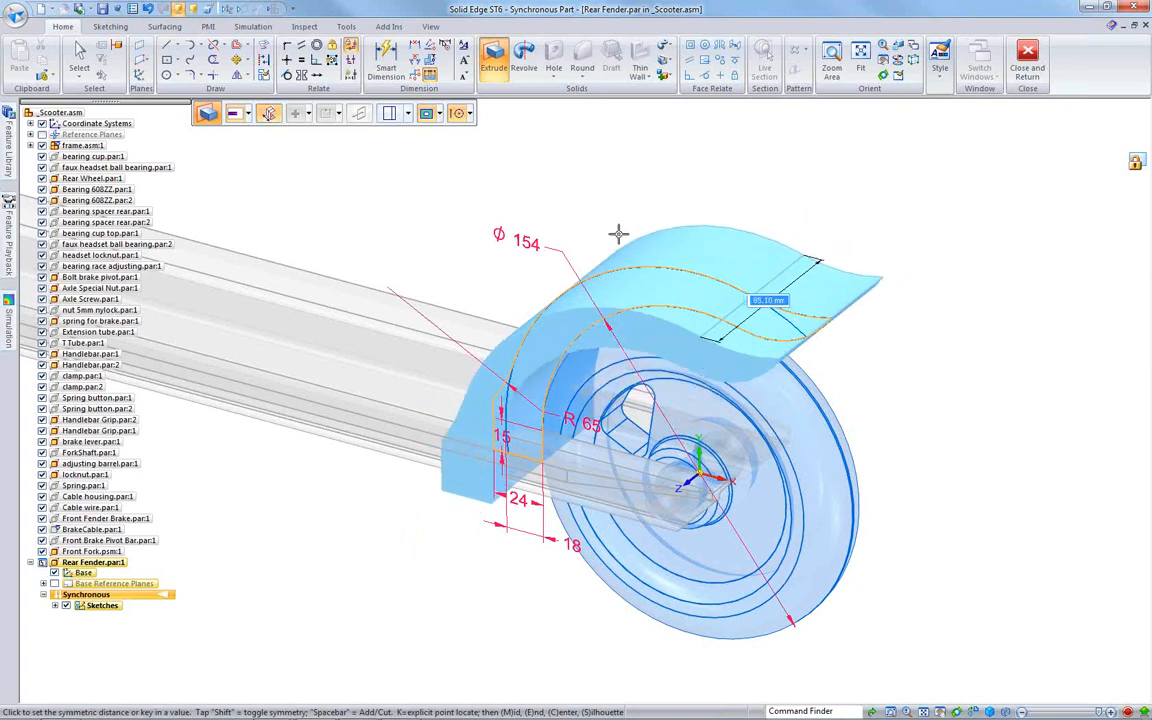
pyautogui.hscroll(1, 625, 260)
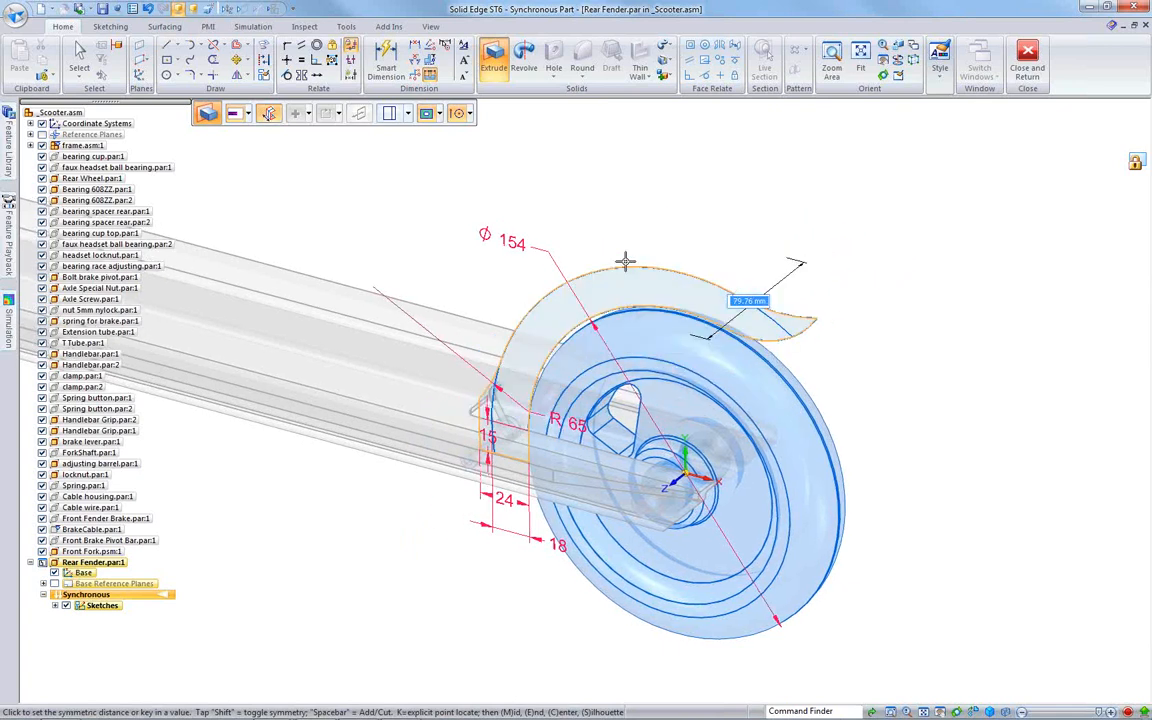
pyautogui.hscroll(-2, 622, 260)
pyautogui.scroll(3, 622, 260)
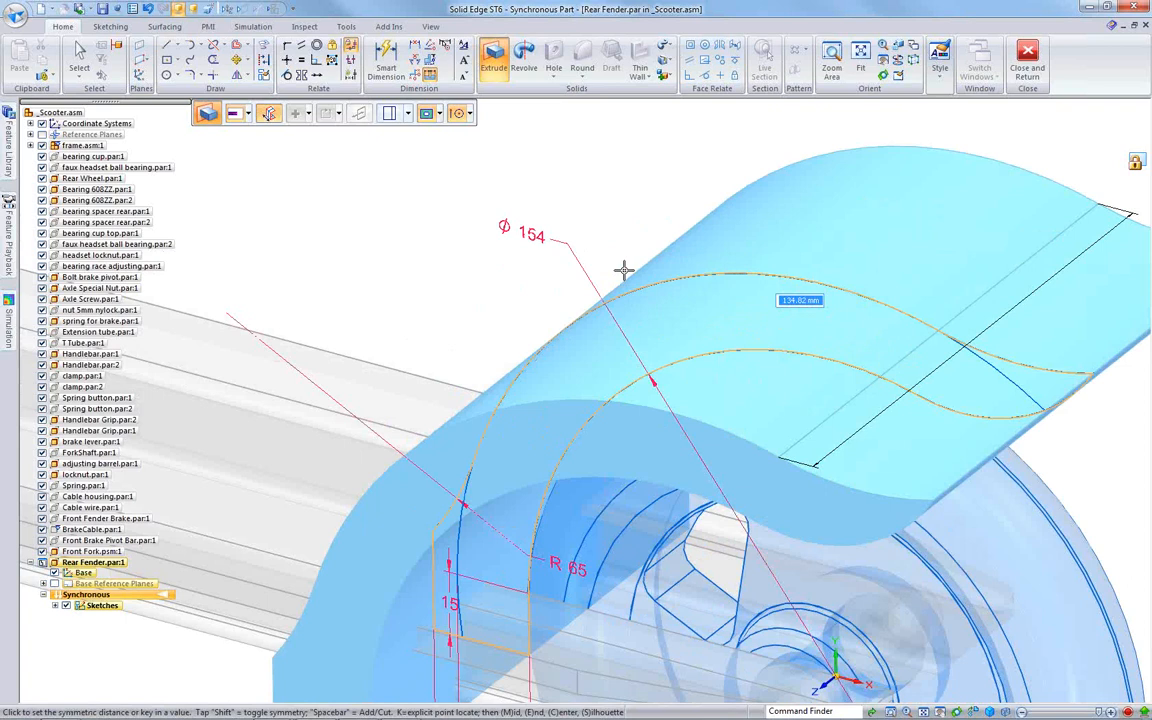
pyautogui.scroll(-1, 623, 269)
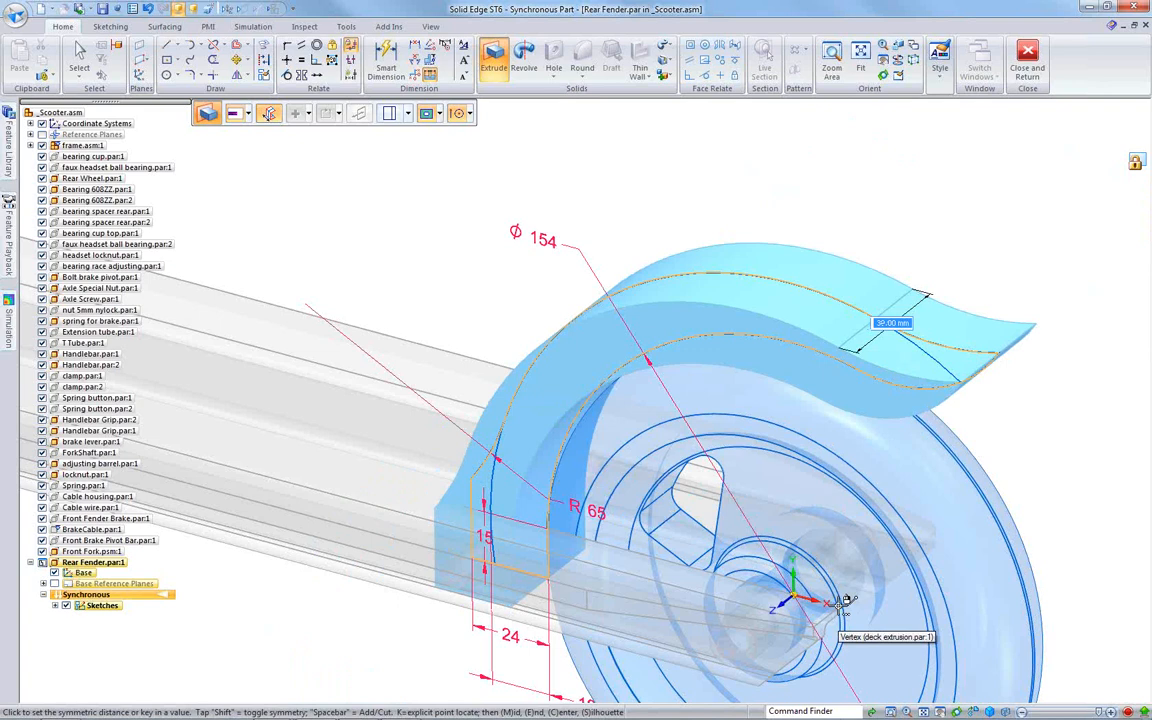
pyautogui.write('3')
pyautogui.press('Return')
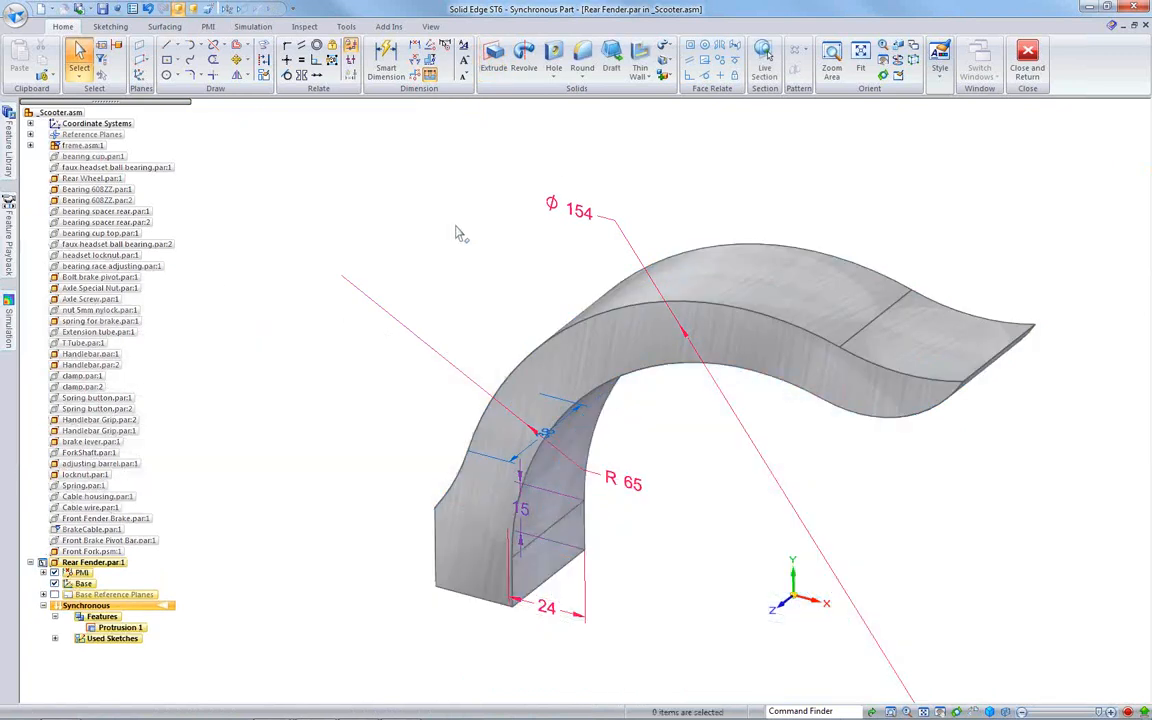
# Step: Change the part's base style to Gold, keeping individual part styles in use
pyautogui.scroll(-2, 420, 312)
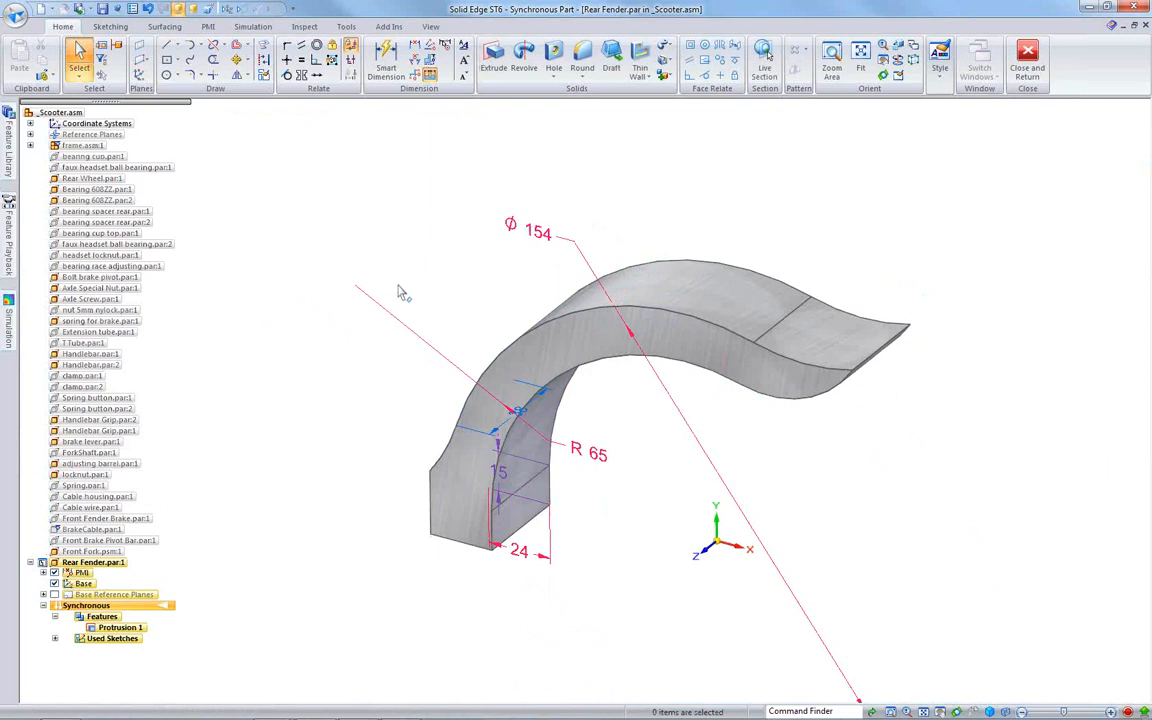
pyautogui.click(430, 26)
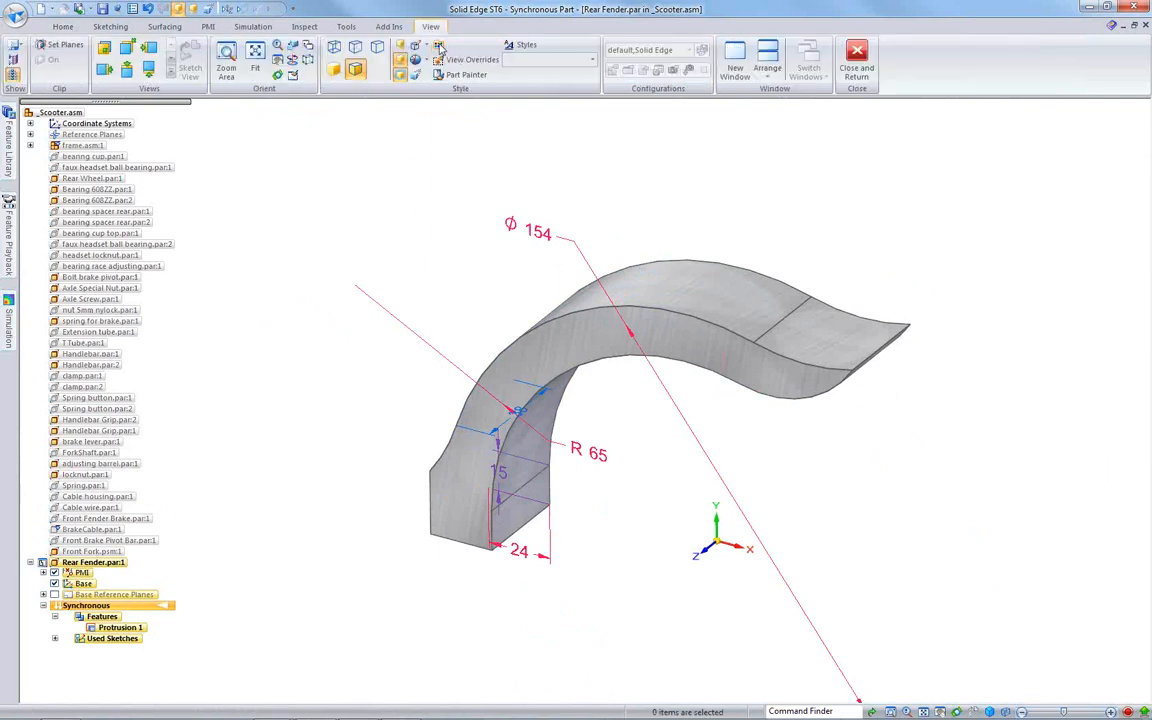
pyautogui.click(437, 44)
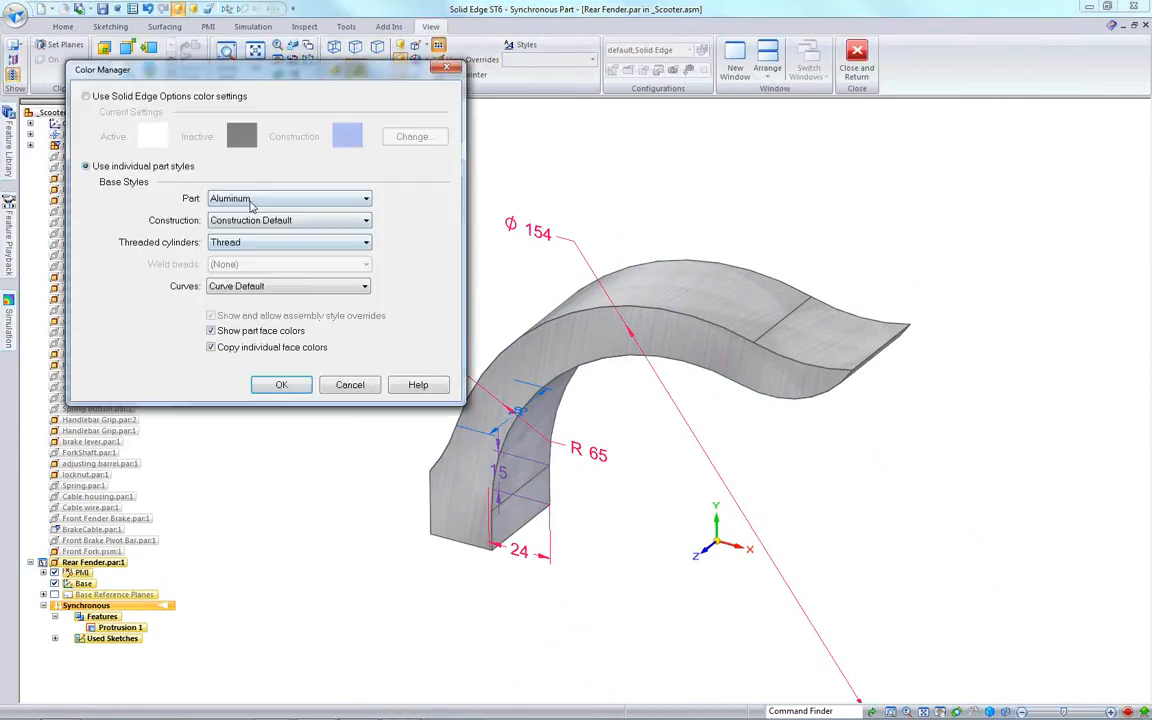
pyautogui.click(289, 198)
pyautogui.click(219, 434)
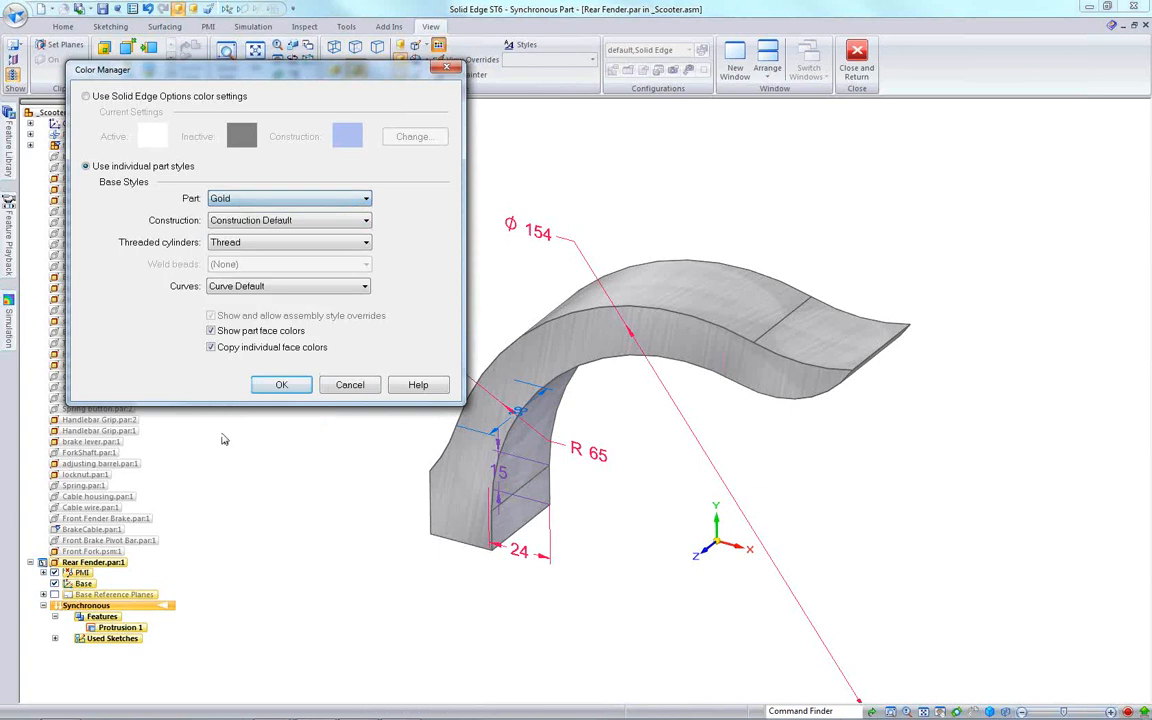
pyautogui.click(262, 384)
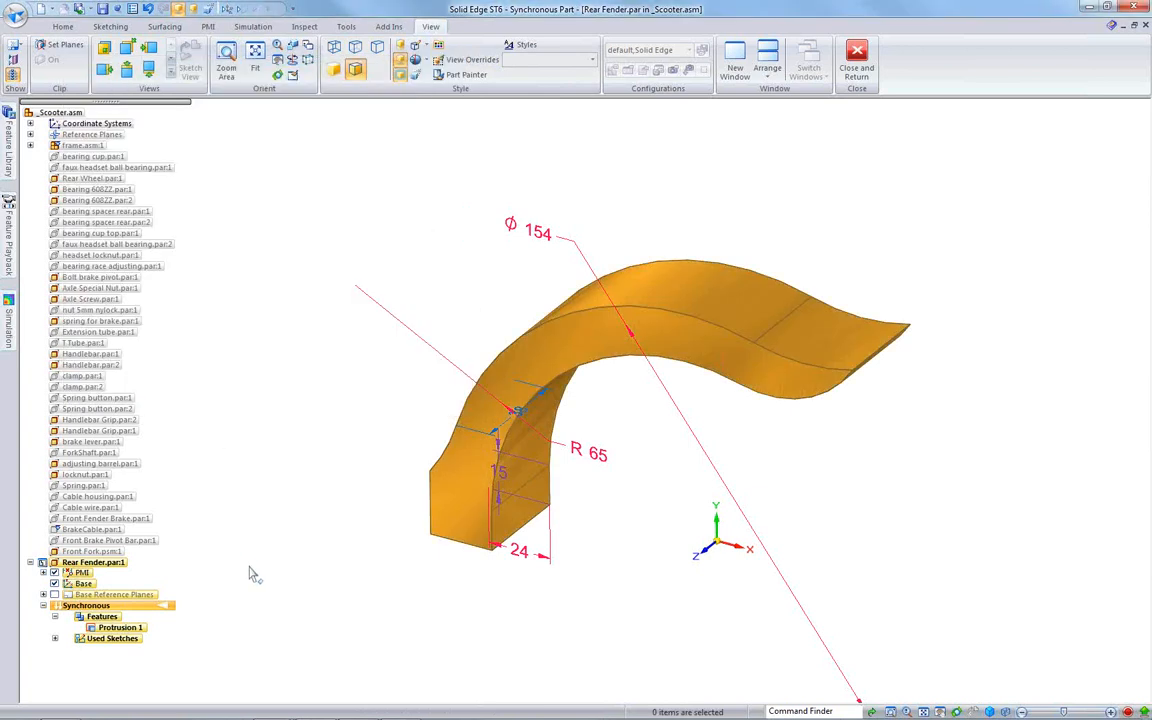
# Step: Set the 24 mm dimension across the fender's lower mounting end to 22 mm
pyautogui.moveTo(388, 655); pyautogui.dragTo(636, 637, button='middle')
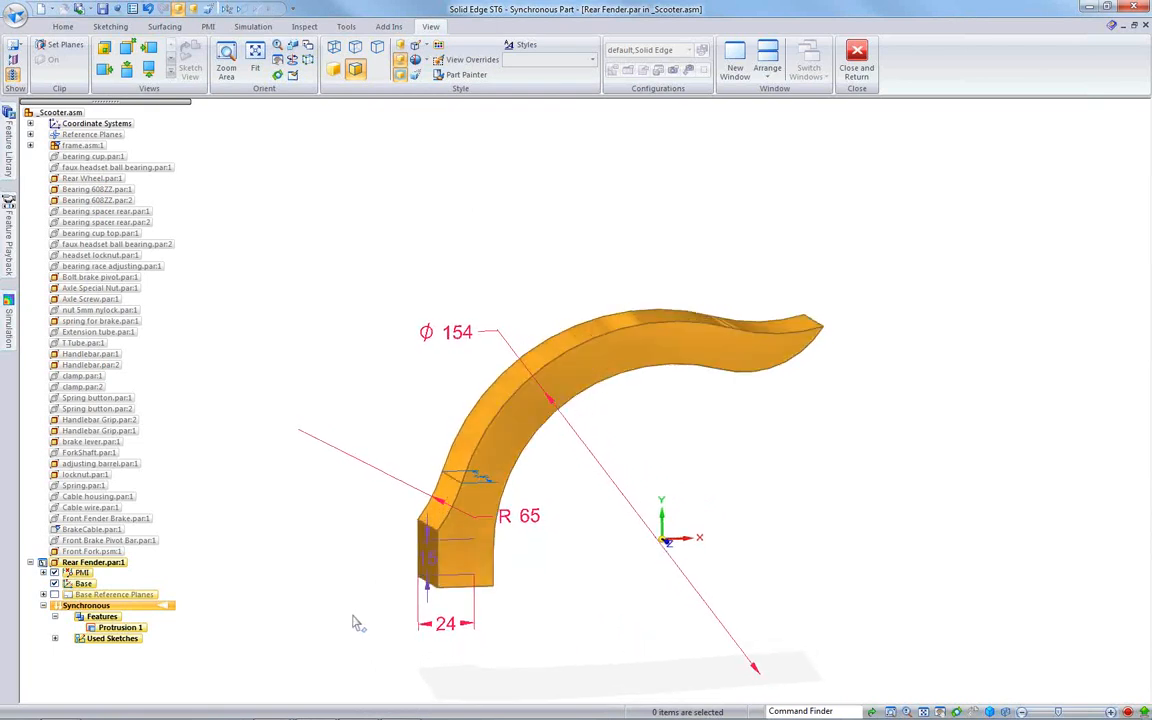
pyautogui.click(422, 562)
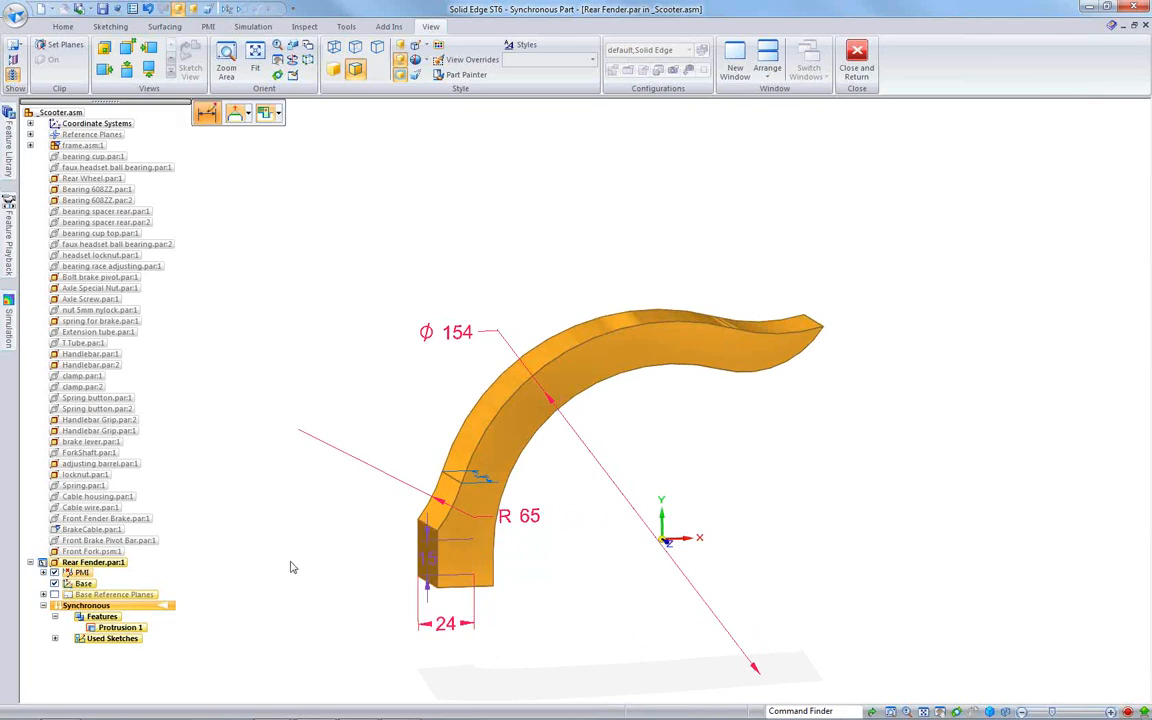
pyautogui.write('22')
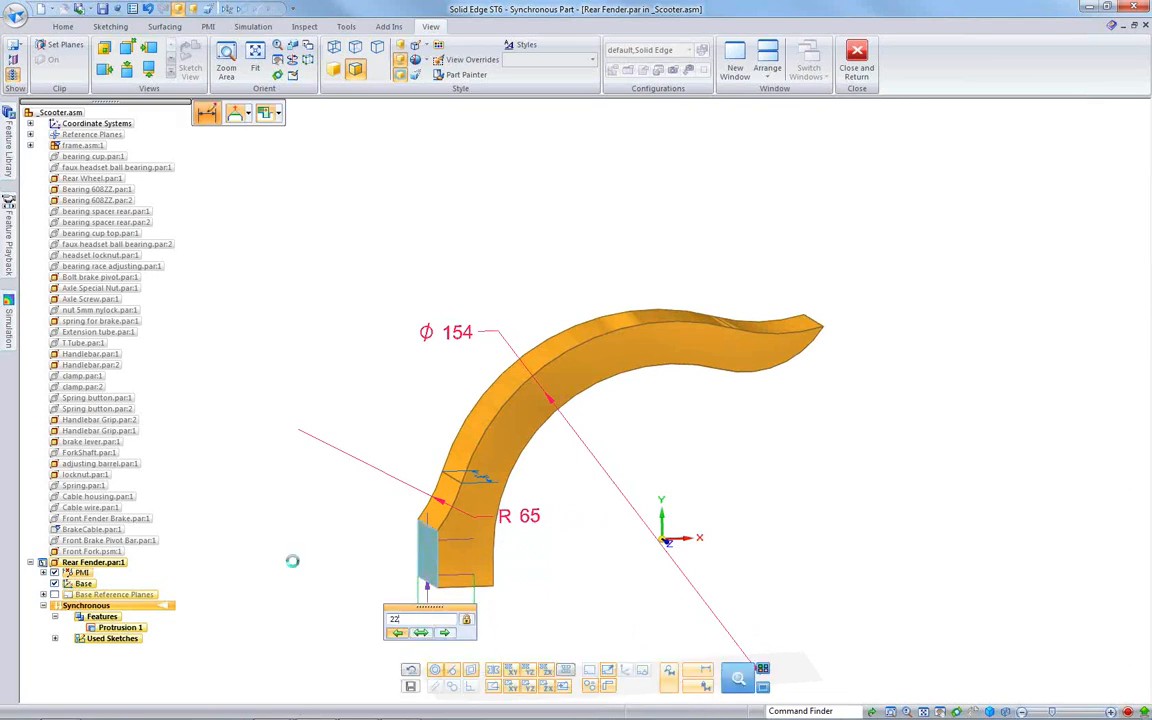
pyautogui.press('Return')
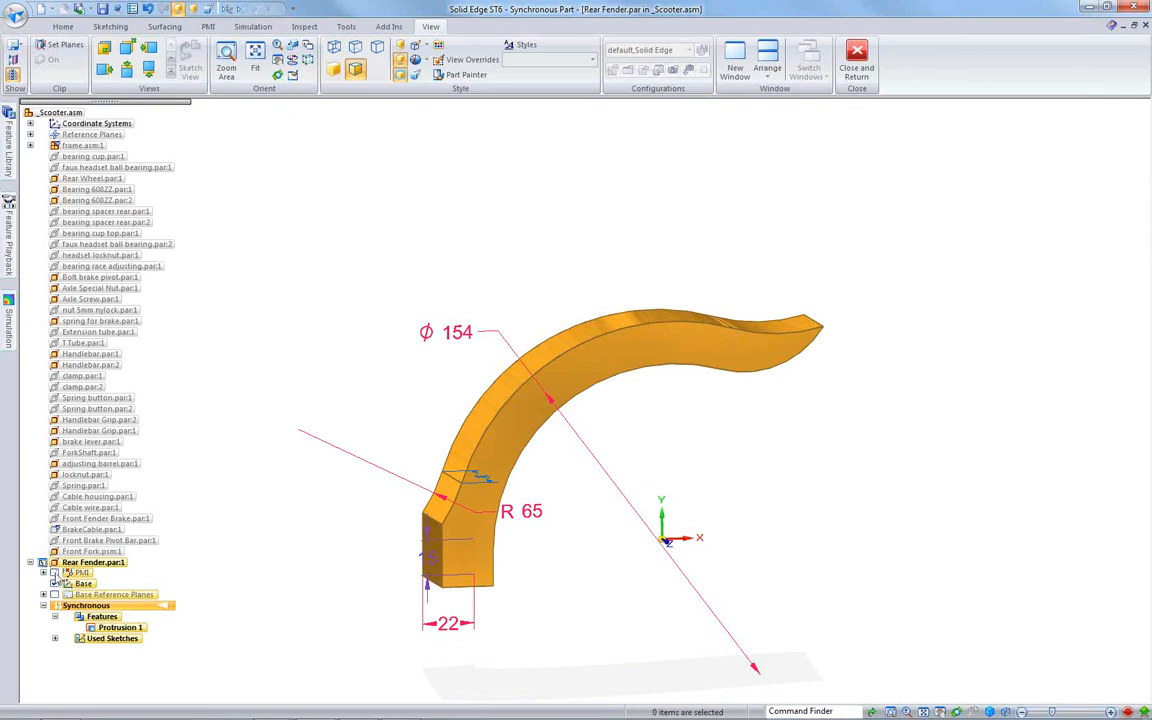
# Step: Round both long outer edge chains of the fender, from the mounting end to the tail, with a 15 mm radius
pyautogui.scroll(4, 378, 393)
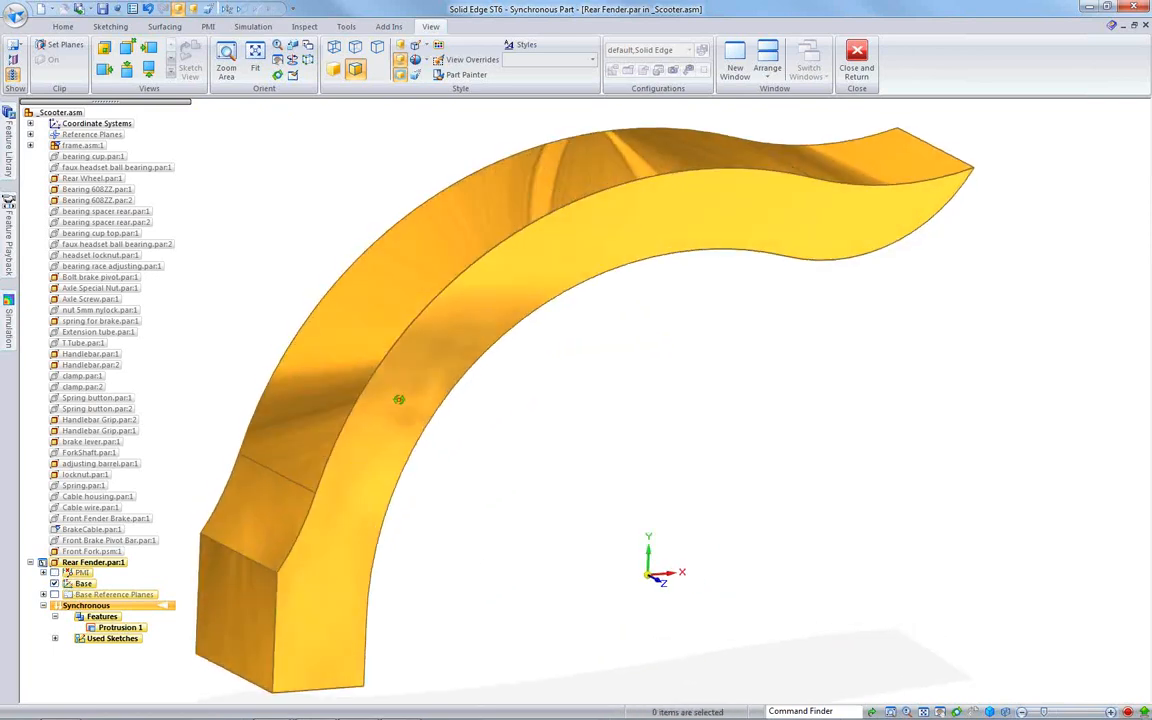
pyautogui.moveTo(398, 399); pyautogui.dragTo(298, 239, button='middle')
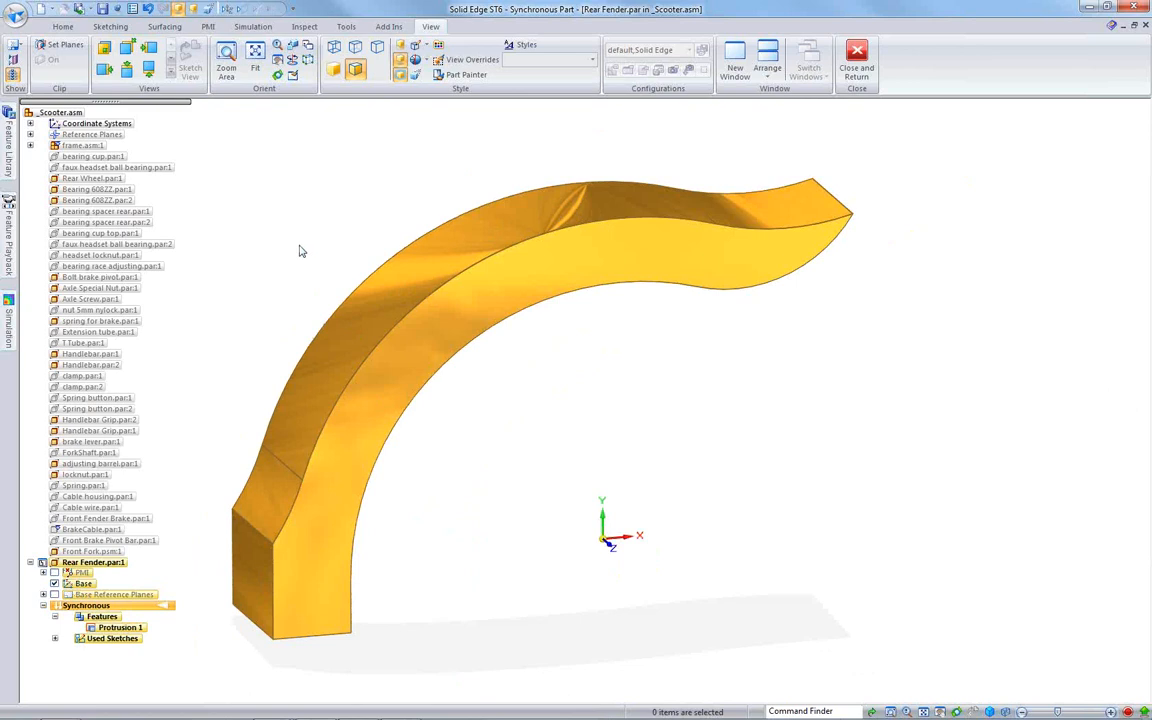
pyautogui.rightClick(300, 251)
pyautogui.click(299, 277)
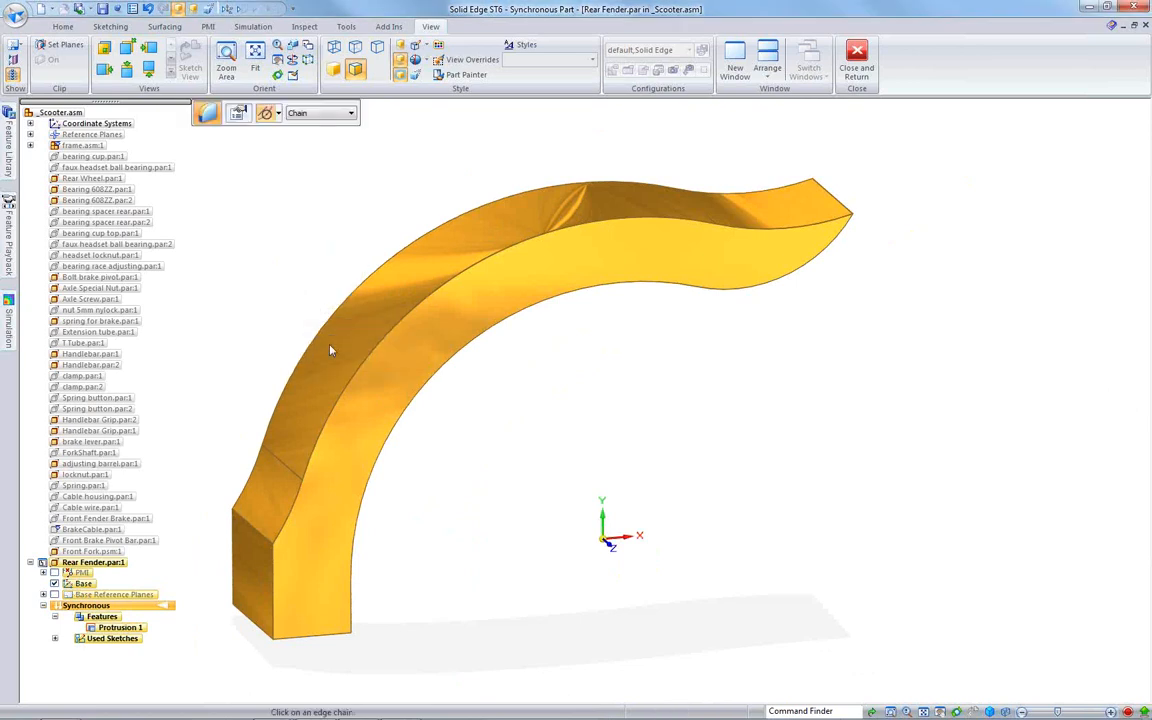
pyautogui.click(328, 366)
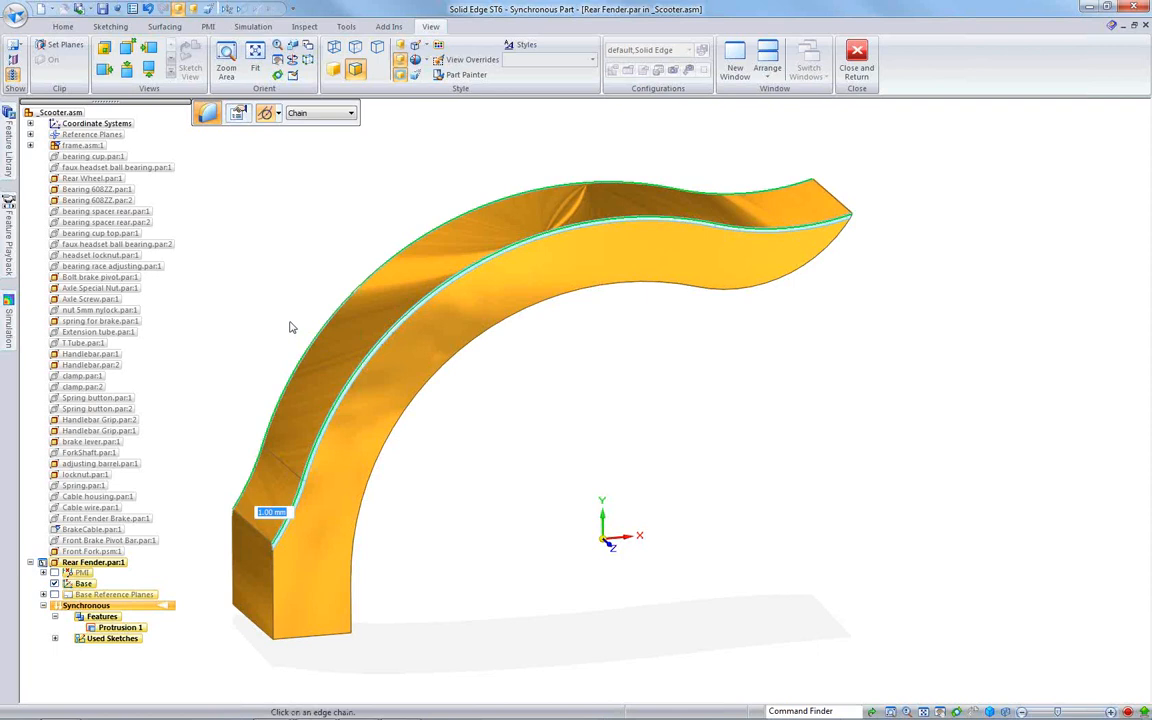
pyautogui.write('15')
pyautogui.press('Return')
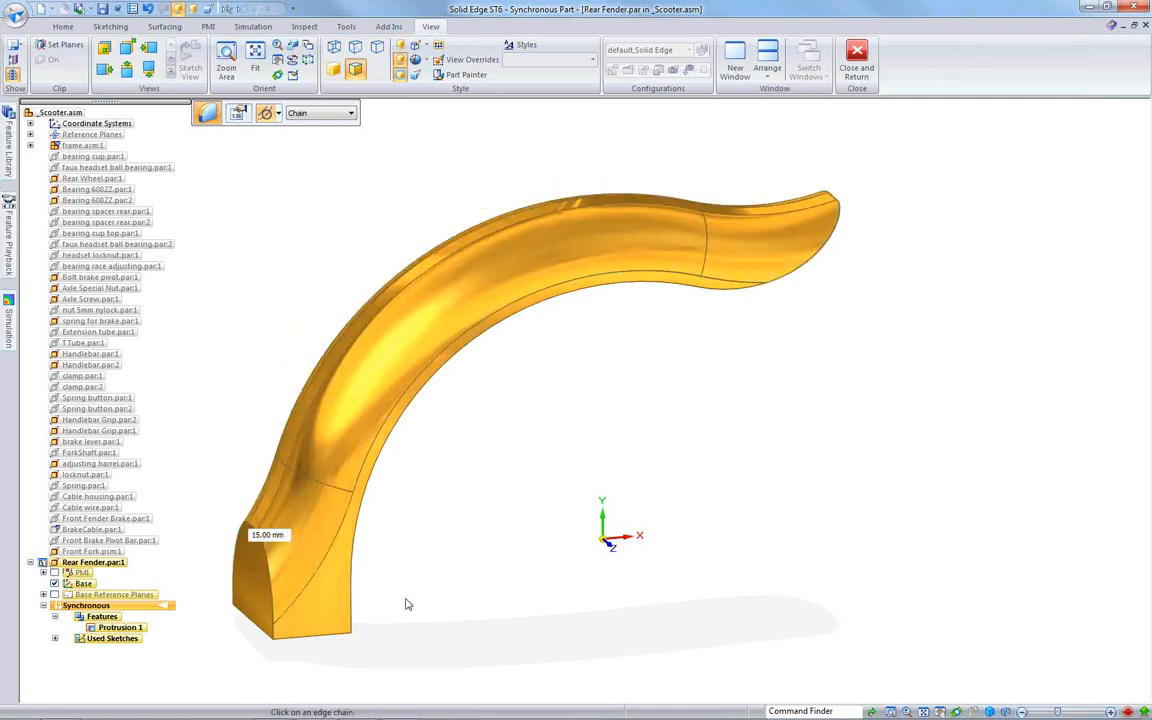
# Step: Round the lower inner edge of the fender's mounting end with a 15 mm radius
pyautogui.moveTo(390, 582); pyautogui.dragTo(364, 600, button='middle')
pyautogui.click(361, 608)
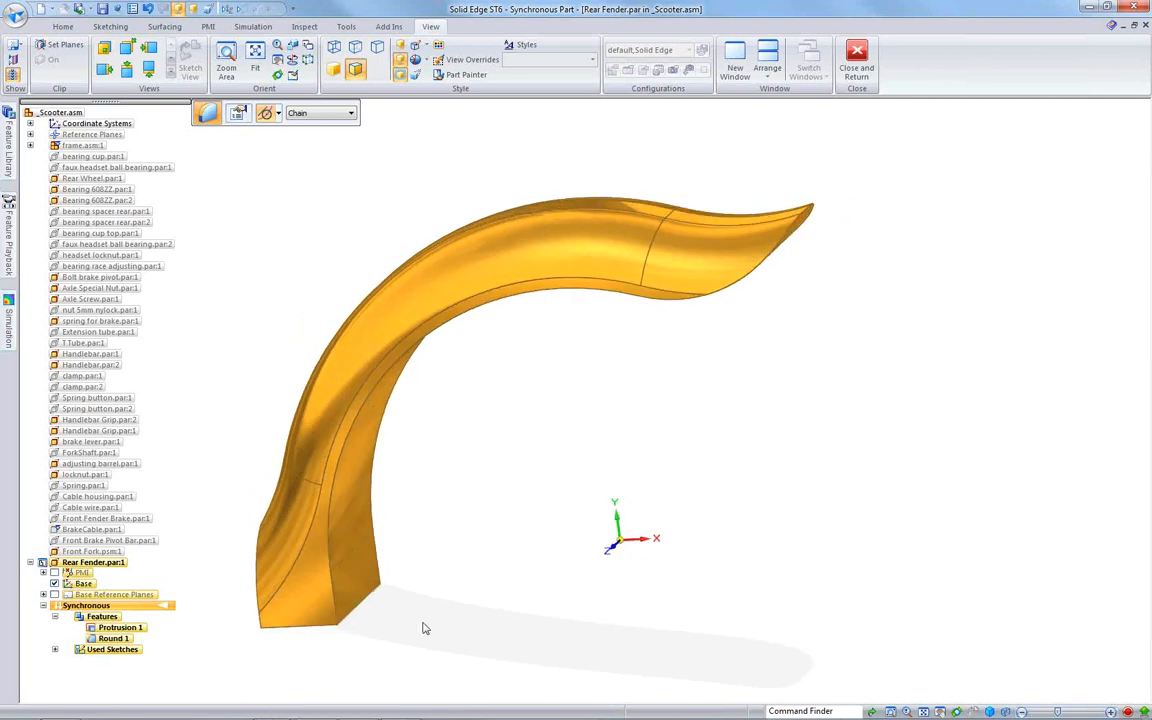
pyautogui.rightClick(446, 591)
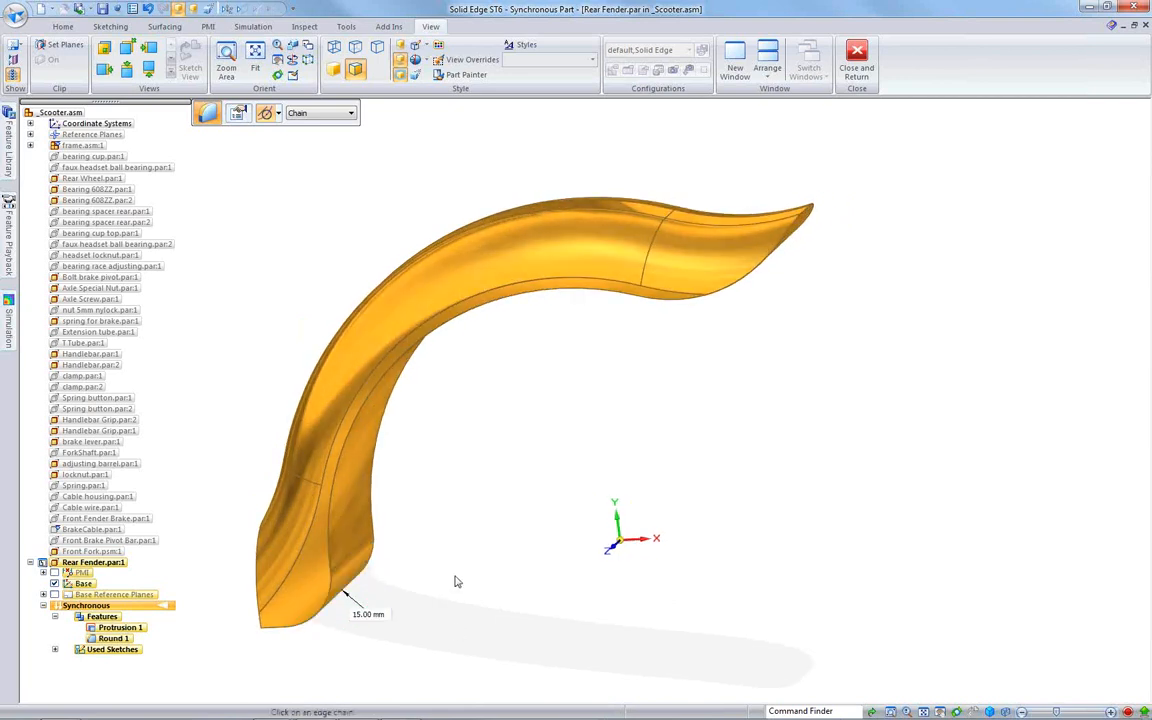
# Step: Search the commands for "hollow" and apply Thin Wall at 2 mm, opening the fender's tail underside, inner curve, lower rounded and bottom faces
pyautogui.moveTo(502, 531); pyautogui.dragTo(530, 391, button='middle')
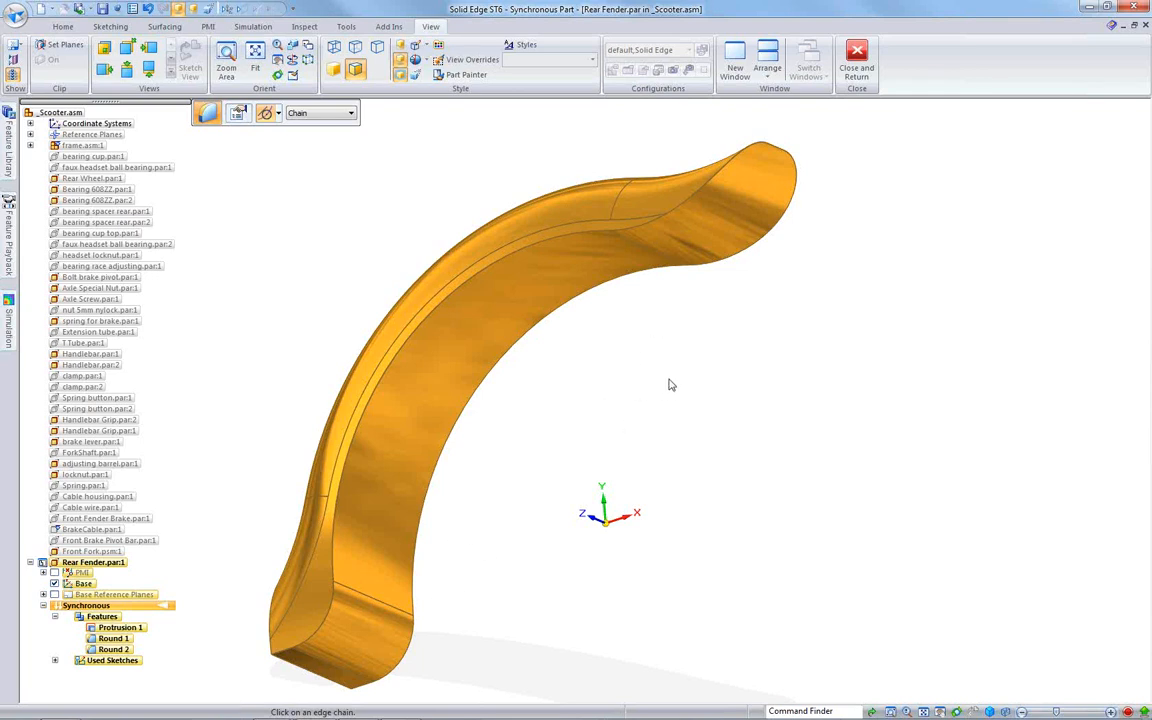
pyautogui.click(786, 711)
pyautogui.write('hollow')
pyautogui.press('Return')
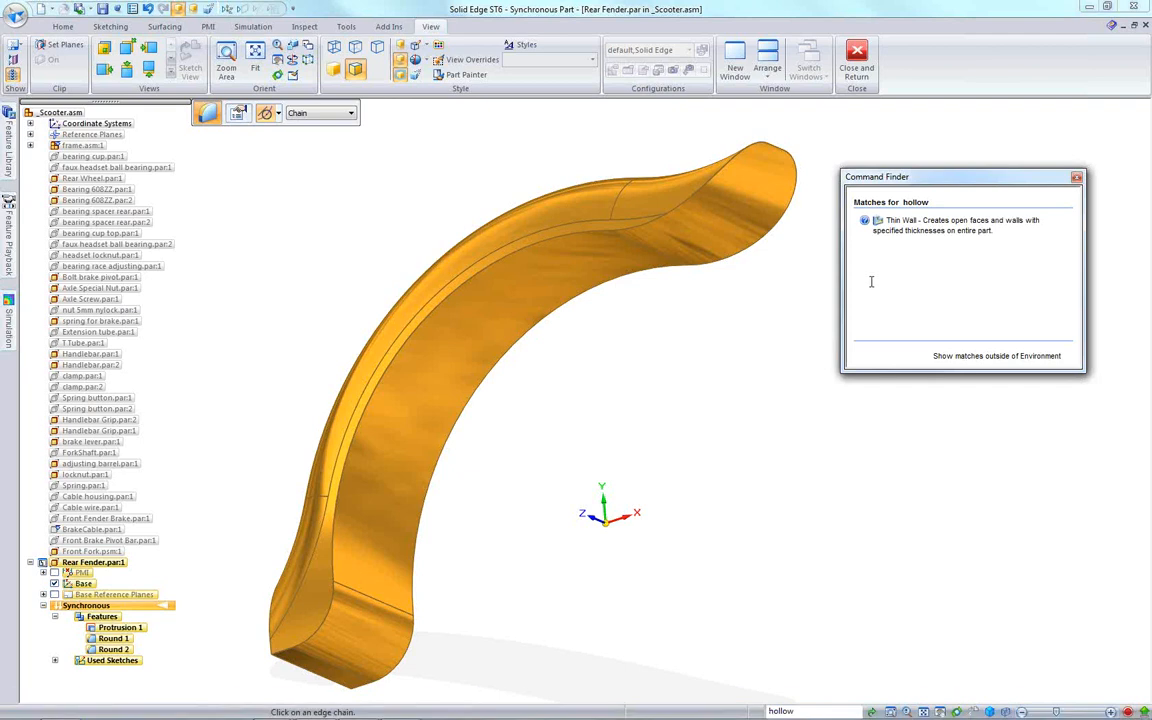
pyautogui.moveTo(876, 228)
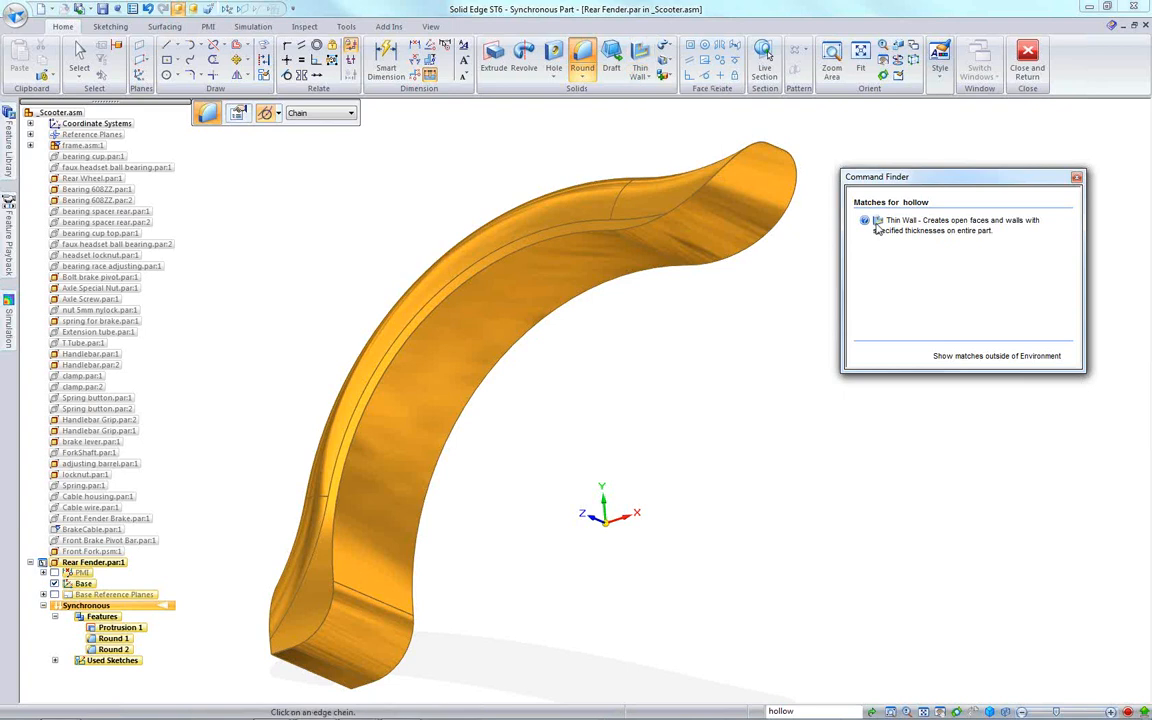
pyautogui.click(876, 228)
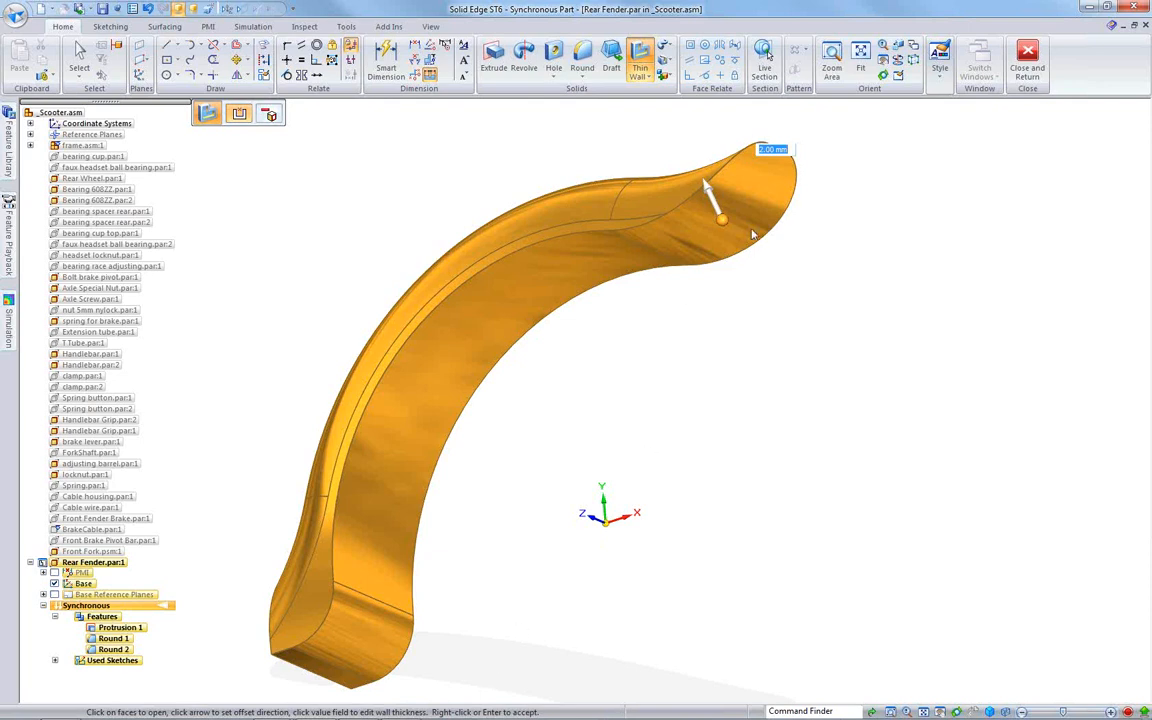
pyautogui.click(681, 191)
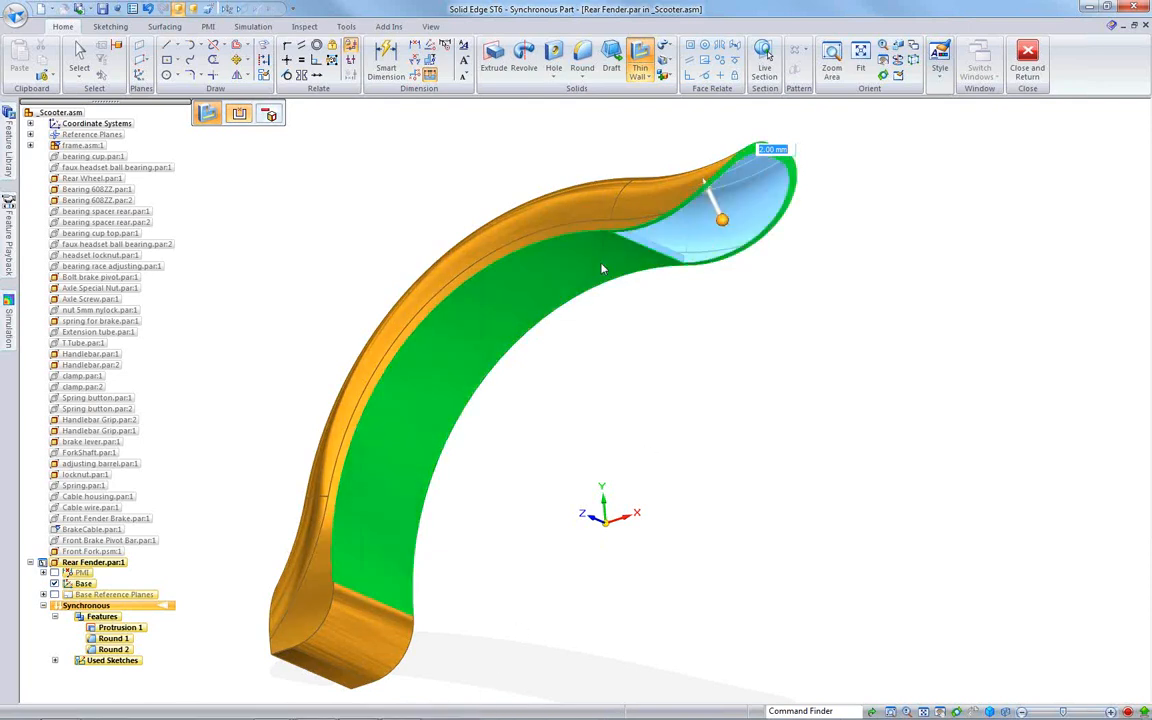
pyautogui.click(540, 236)
pyautogui.click(312, 578)
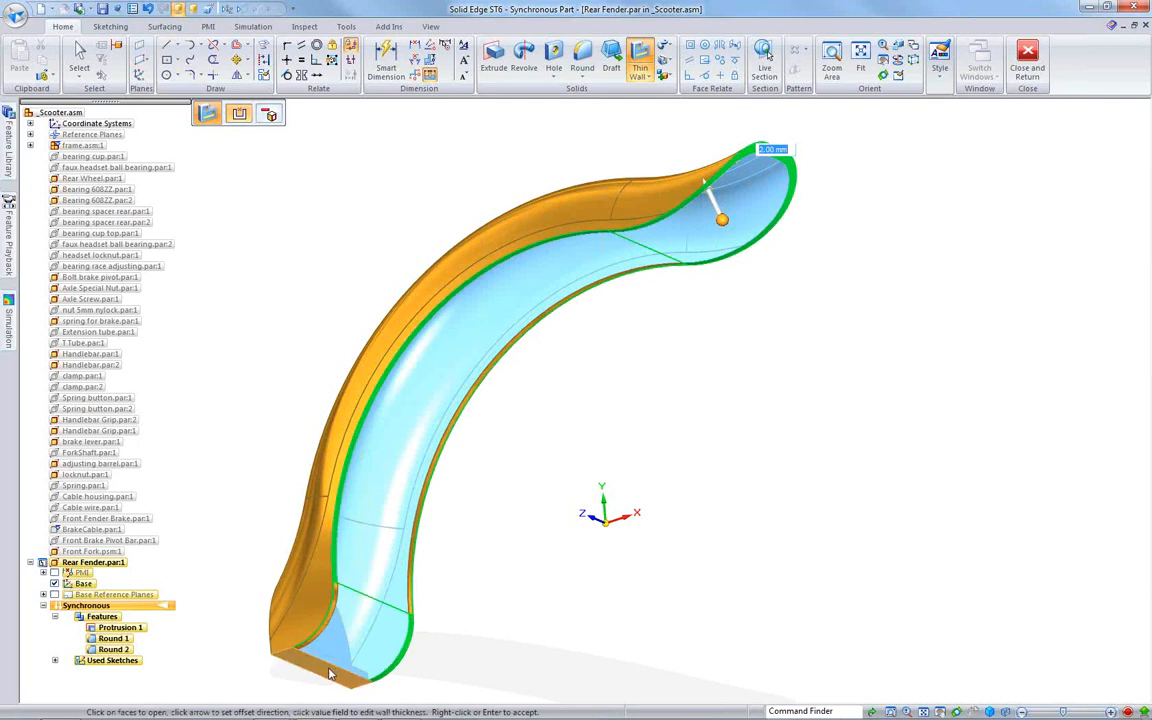
pyautogui.click(330, 672)
pyautogui.rightClick(668, 465)
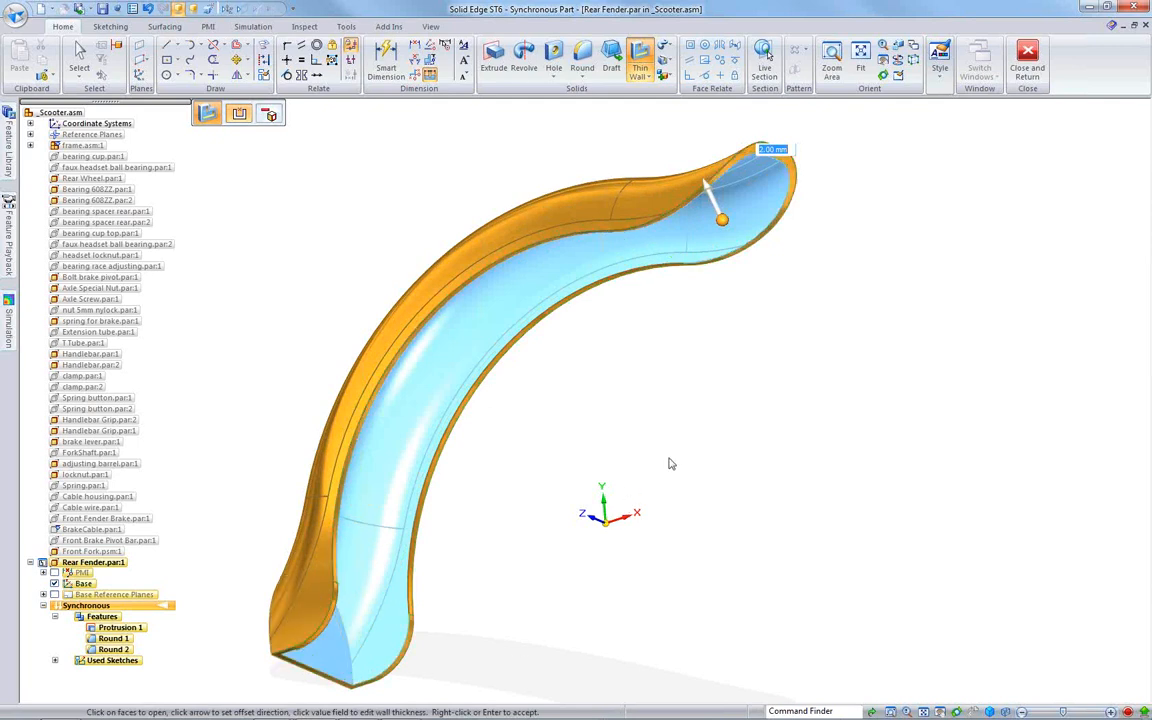
pyautogui.rightClick(670, 450)
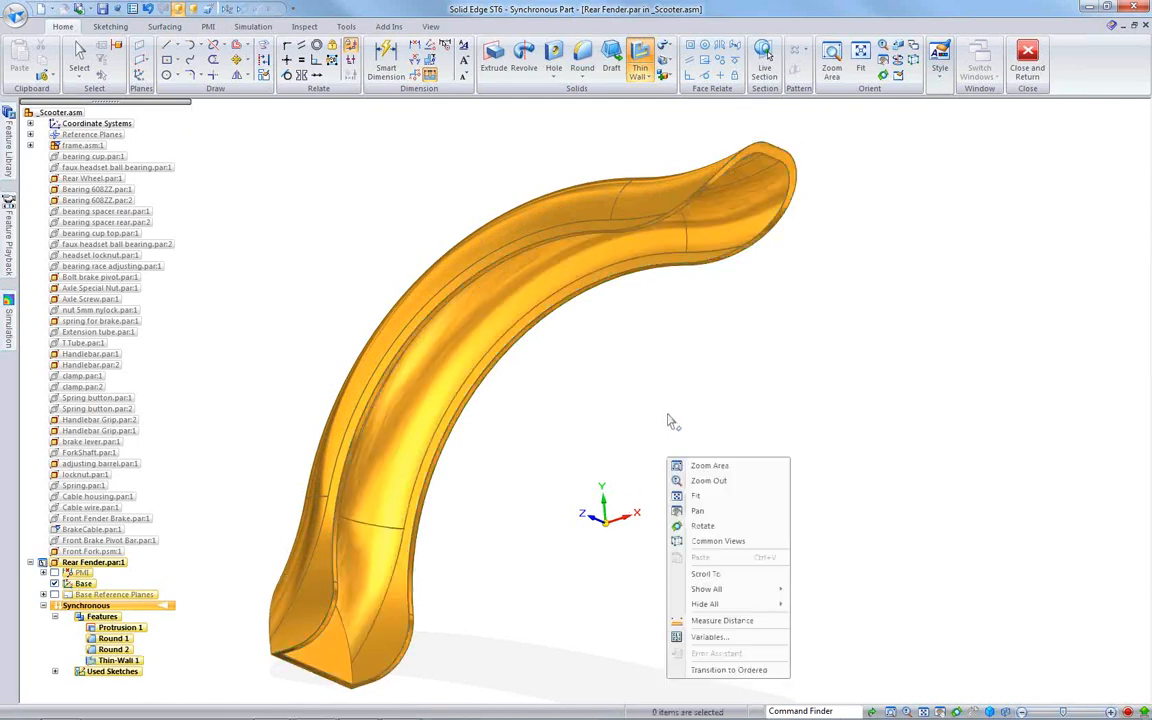
pyautogui.press('Escape')
# Step: Show the surrounding scooter assembly again to view the hollowed fender over the rear wheel
pyautogui.moveTo(679, 425)
pyautogui.mouseDown(button='middle')
pyautogui.moveTo(687, 412)
pyautogui.moveTo(685, 427)
pyautogui.mouseUp(button='middle')
pyautogui.scroll(-3, 685, 427)
pyautogui.moveTo(585, 506); pyautogui.dragTo(681, 555, button='middle')
pyautogui.hotkey('ctrl', 'shift', 'h')
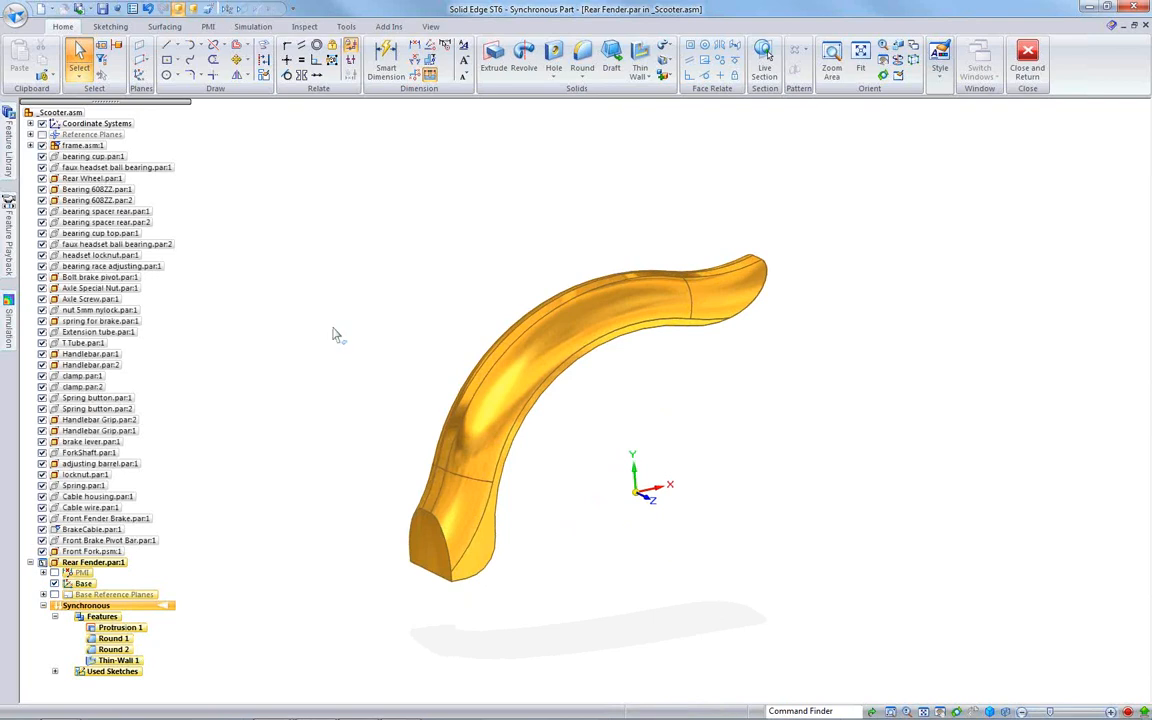
pyautogui.scroll(-2, 291, 420)
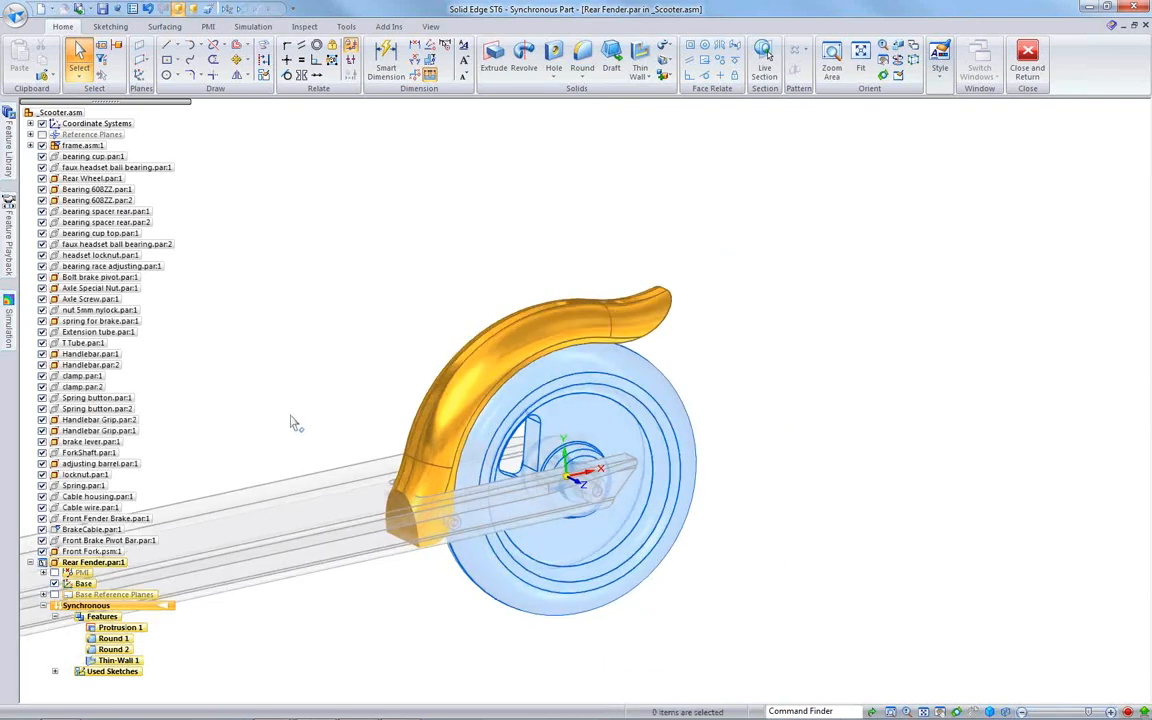
# Step: Inquire the dimensions of the brake pivot bolt that passes through the fender's mounting end
pyautogui.scroll(3, 291, 420)
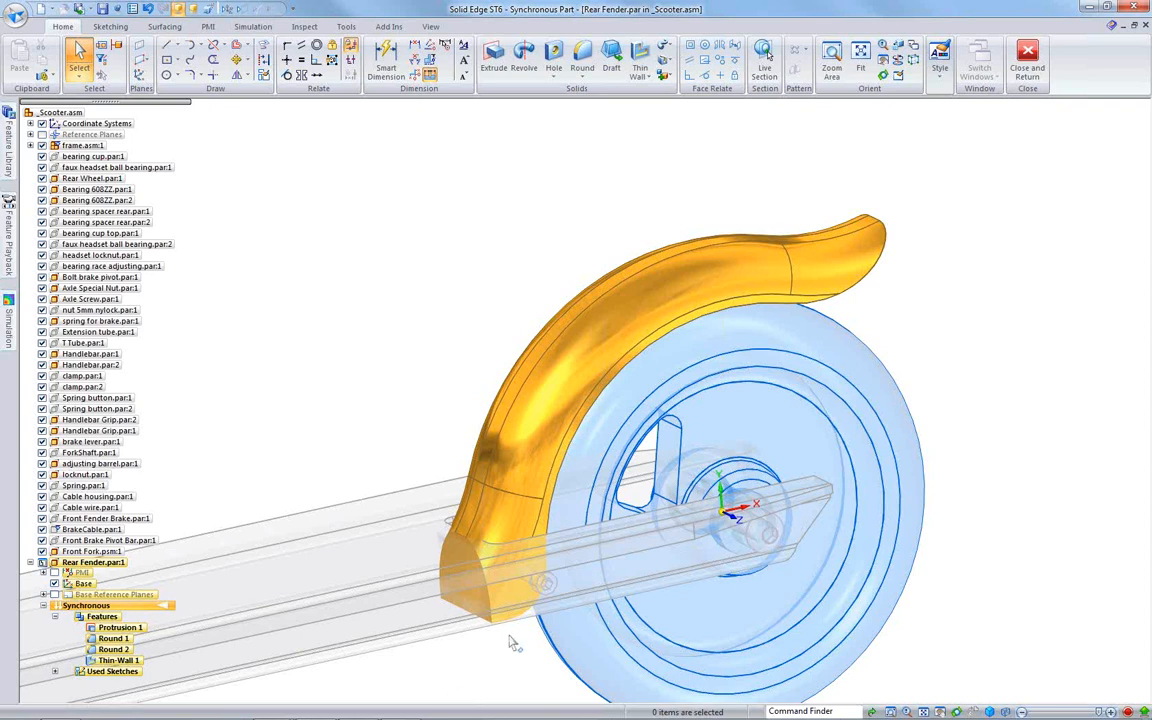
pyautogui.keyDown('shift'); pyautogui.moveTo(510, 643); pyautogui.dragTo(513, 453, button='middle'); pyautogui.keyUp('shift')
pyautogui.scroll(2, 512, 453)
pyautogui.scroll(1, 512, 455)
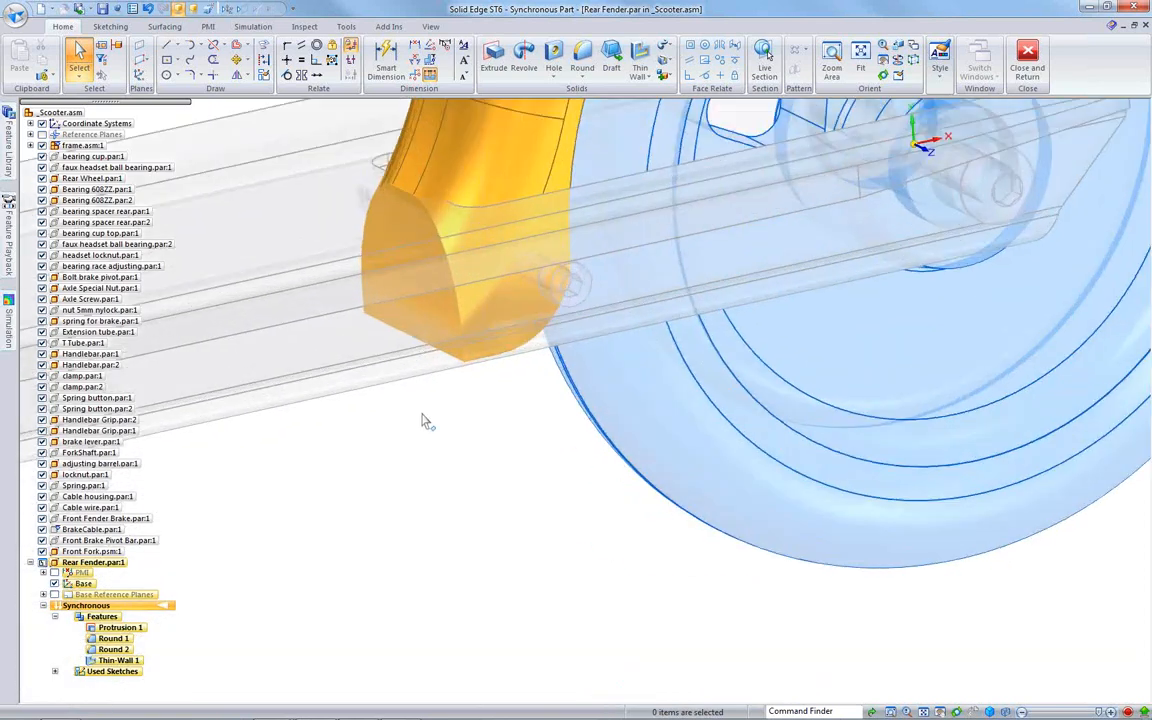
pyautogui.moveTo(427, 416); pyautogui.dragTo(423, 384, button='middle')
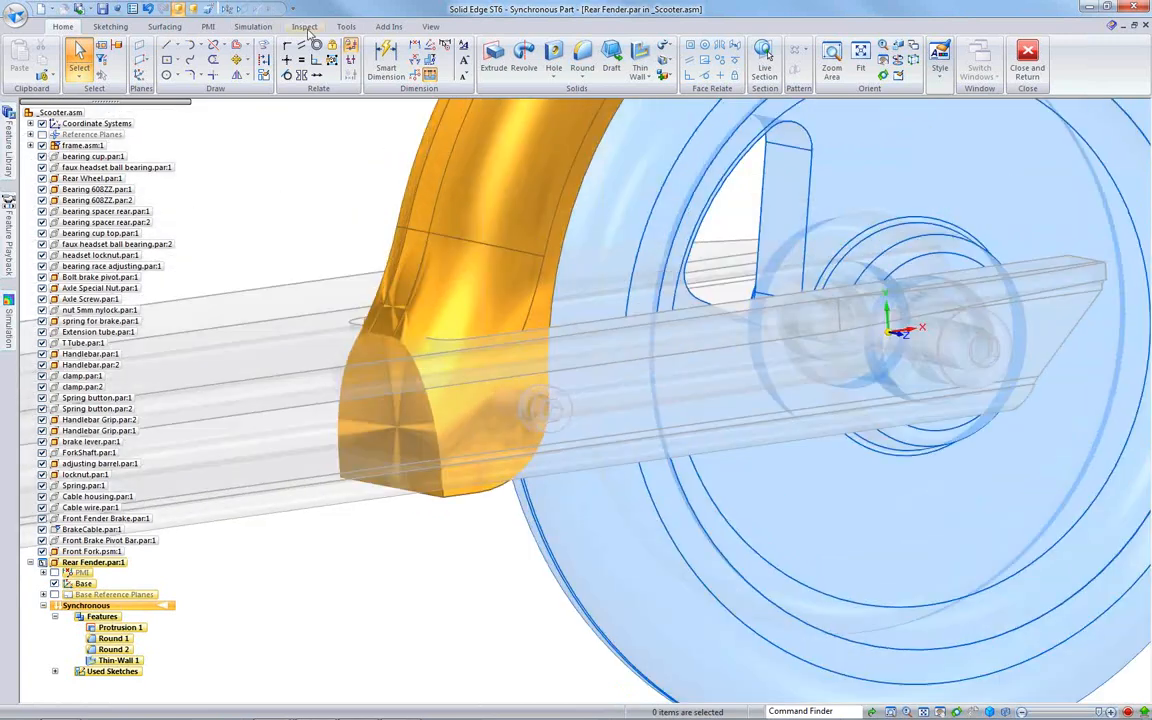
pyautogui.click(304, 27)
pyautogui.click(157, 58)
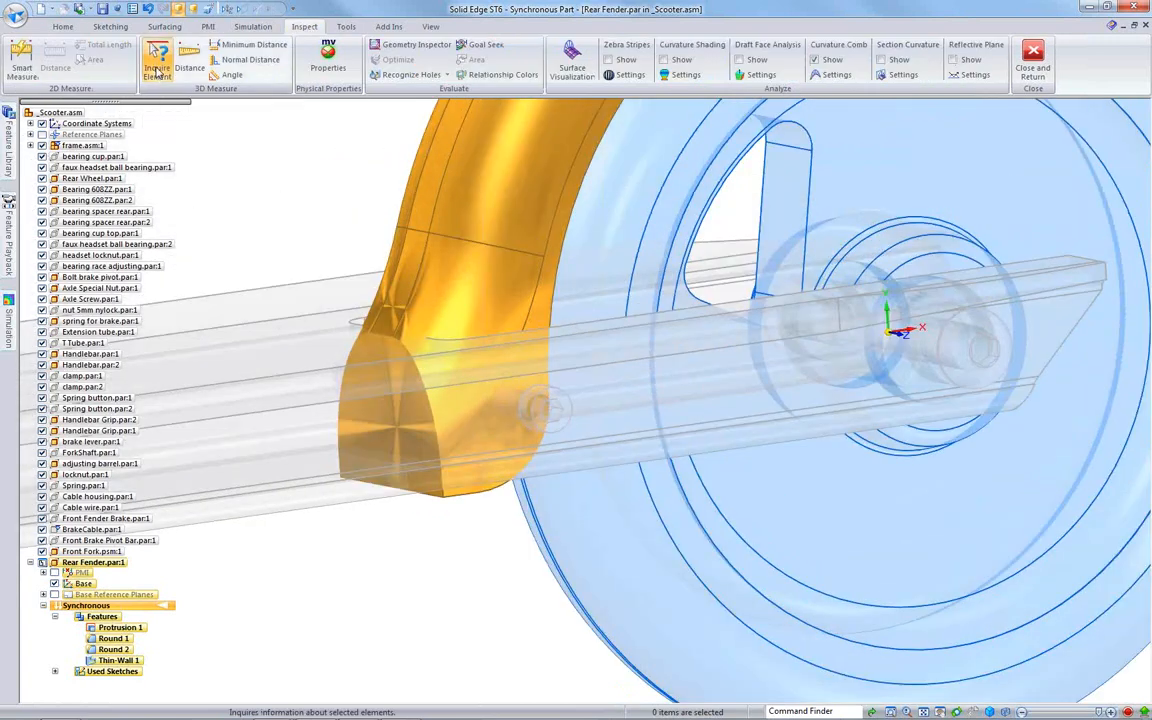
pyautogui.rightClick(514, 405)
pyautogui.click(566, 446)
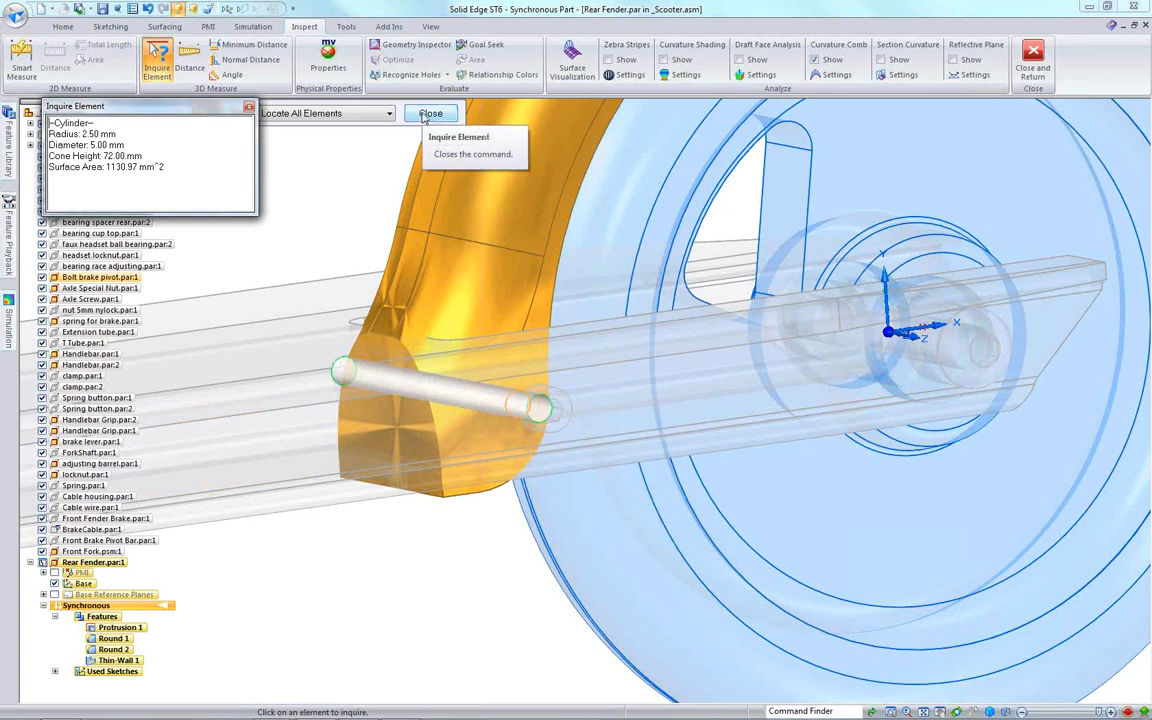
pyautogui.click(430, 113)
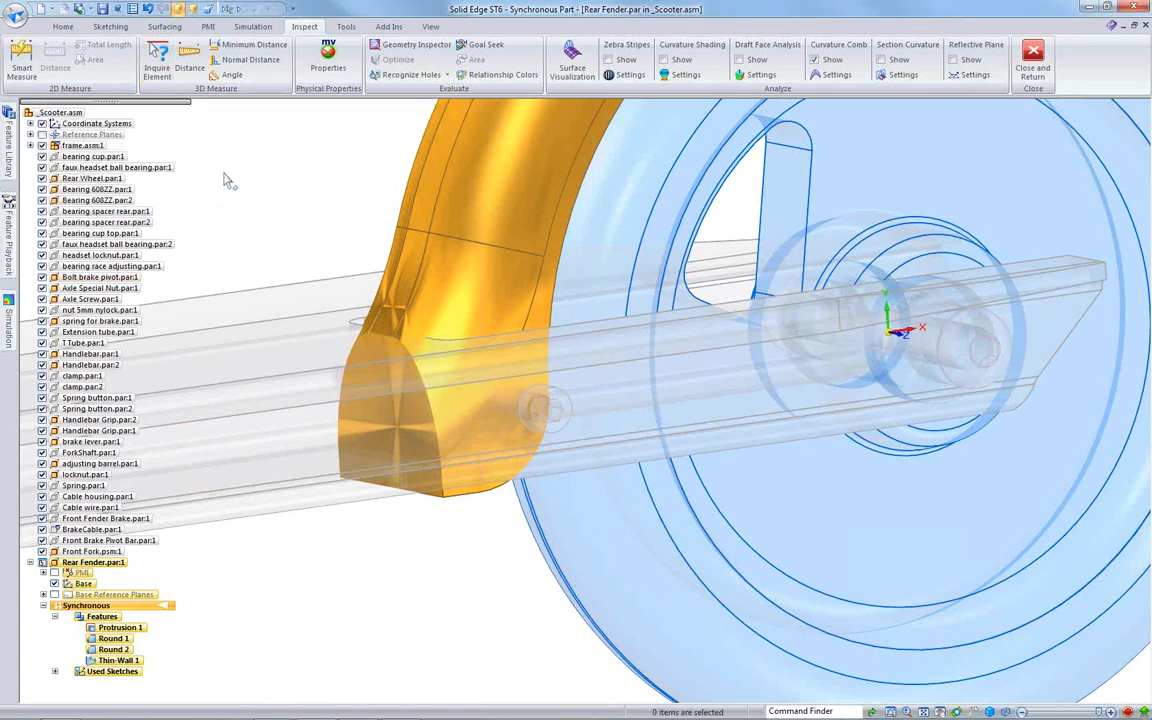
# Step: Project the pivot bolt's circular edge onto the flat side face of the fender's mounting end, and hide the surrounding assembly
pyautogui.click(105, 31)
pyautogui.click(201, 77)
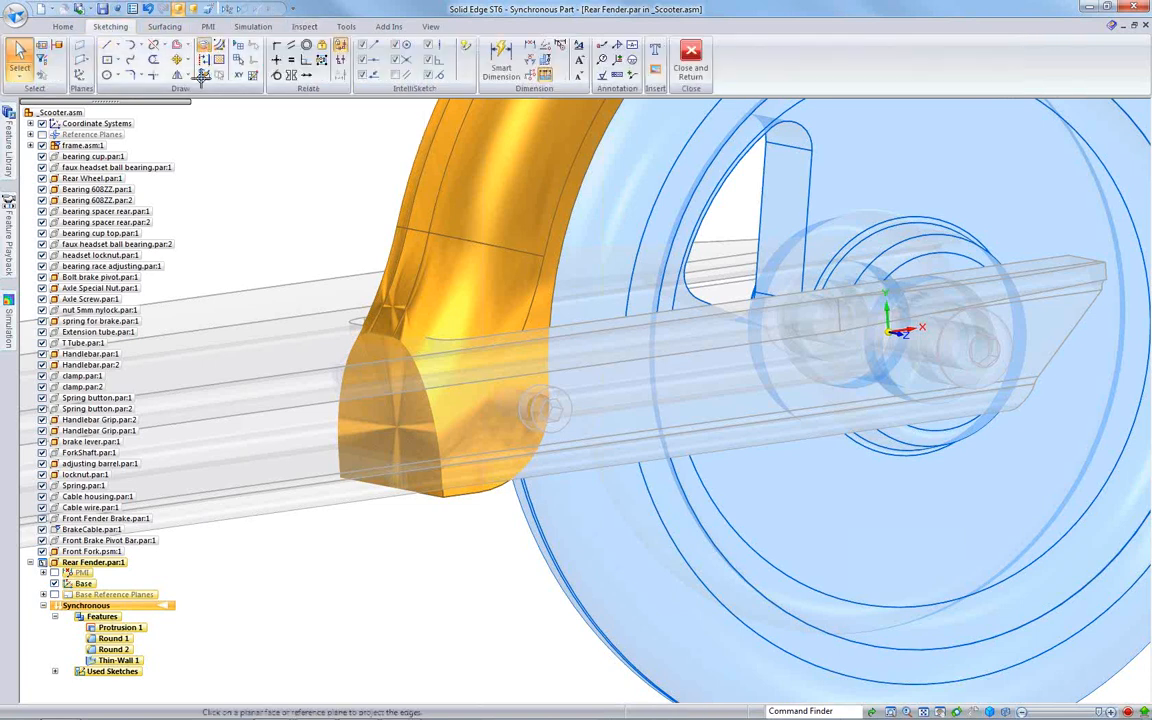
pyautogui.click(485, 458)
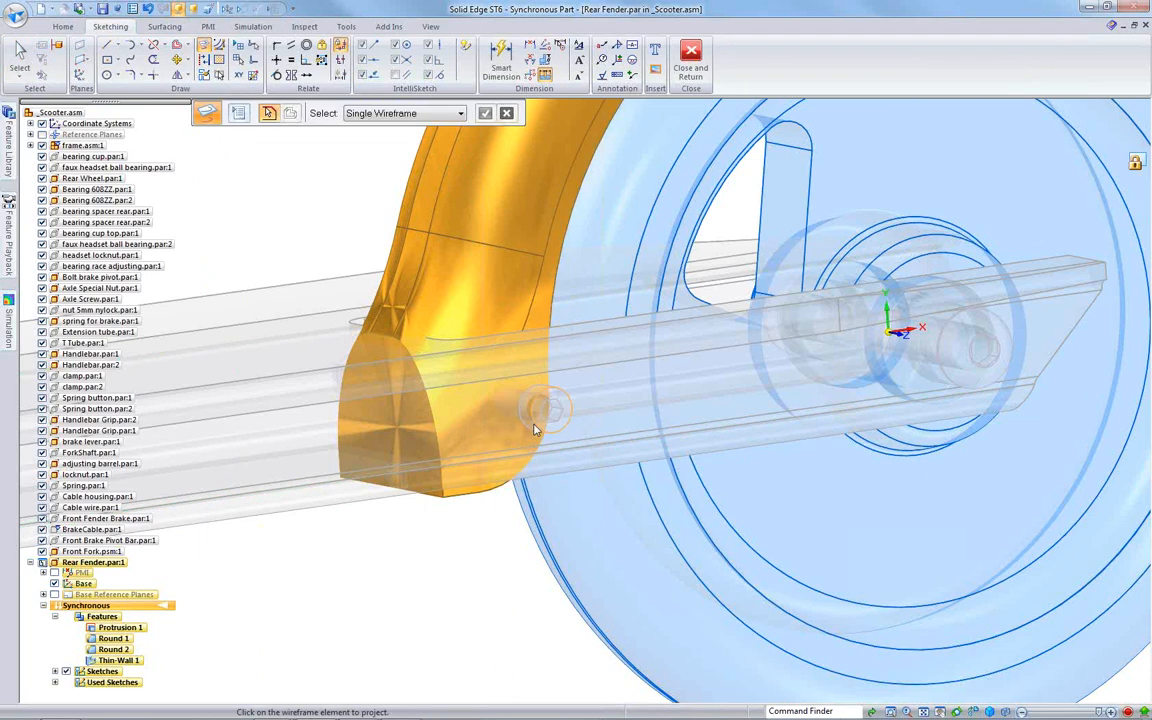
pyautogui.click(535, 428)
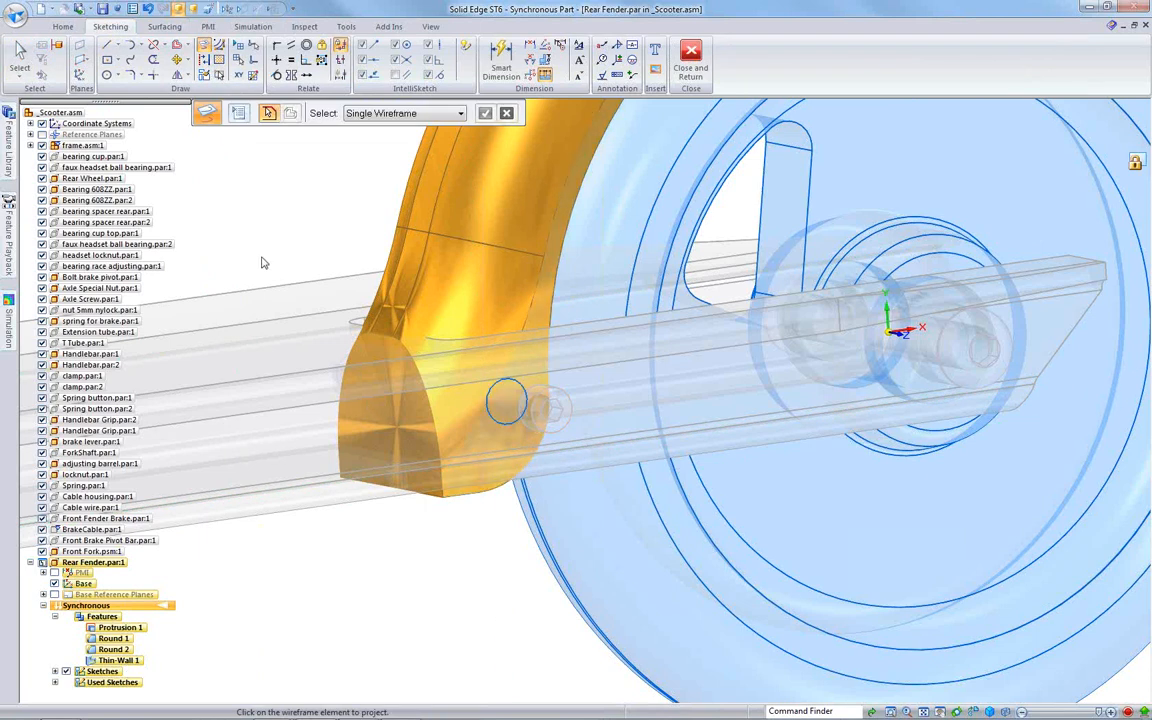
pyautogui.hotkey('ctrl', 'shift', 'p')
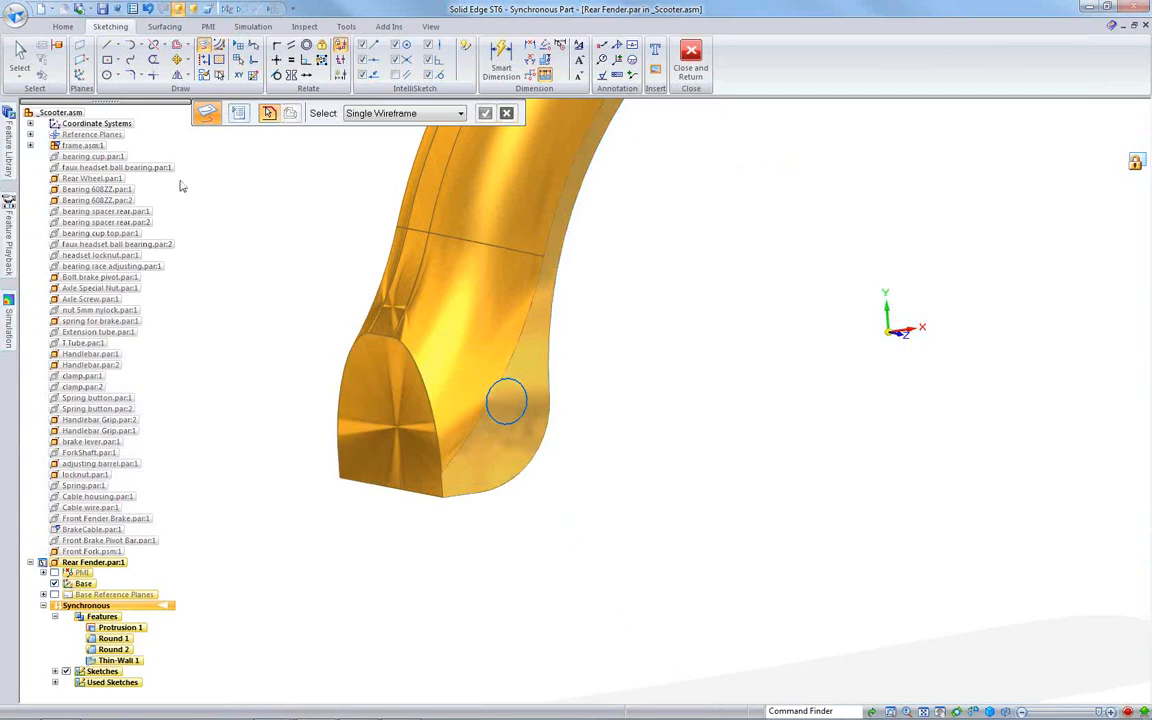
# Step: Place a simple 5.5 mm hole at the centre of the projected circle on the mounting end's side face
pyautogui.click(62, 26)
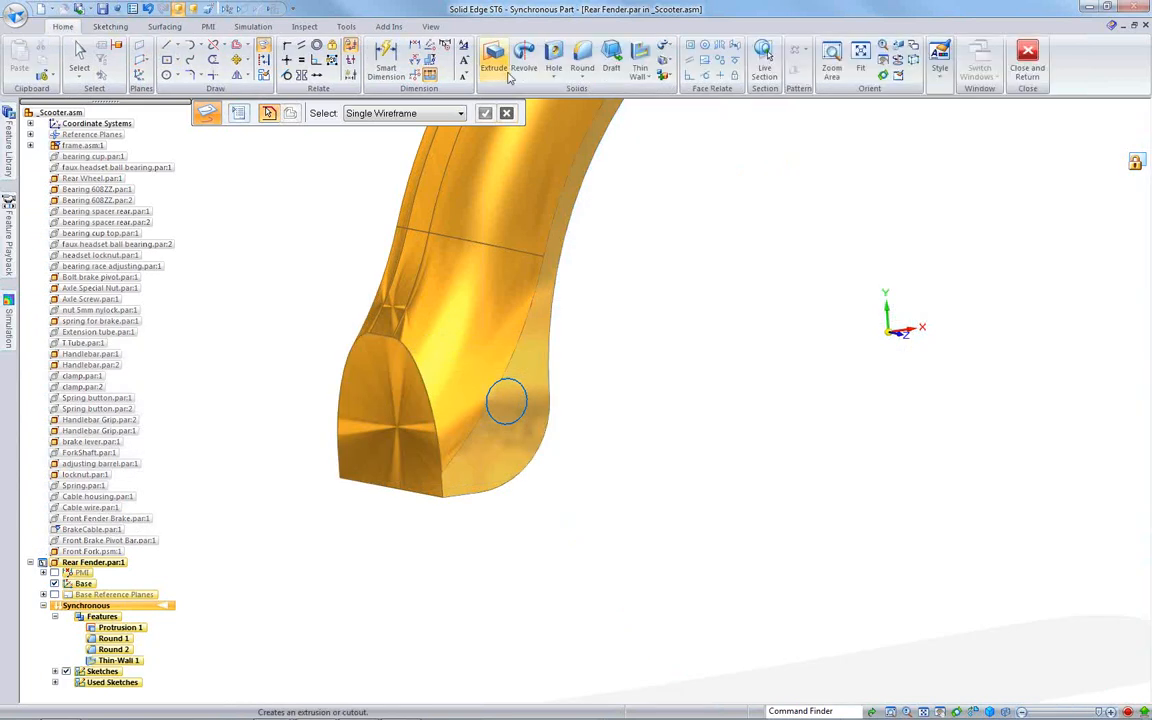
pyautogui.click(553, 55)
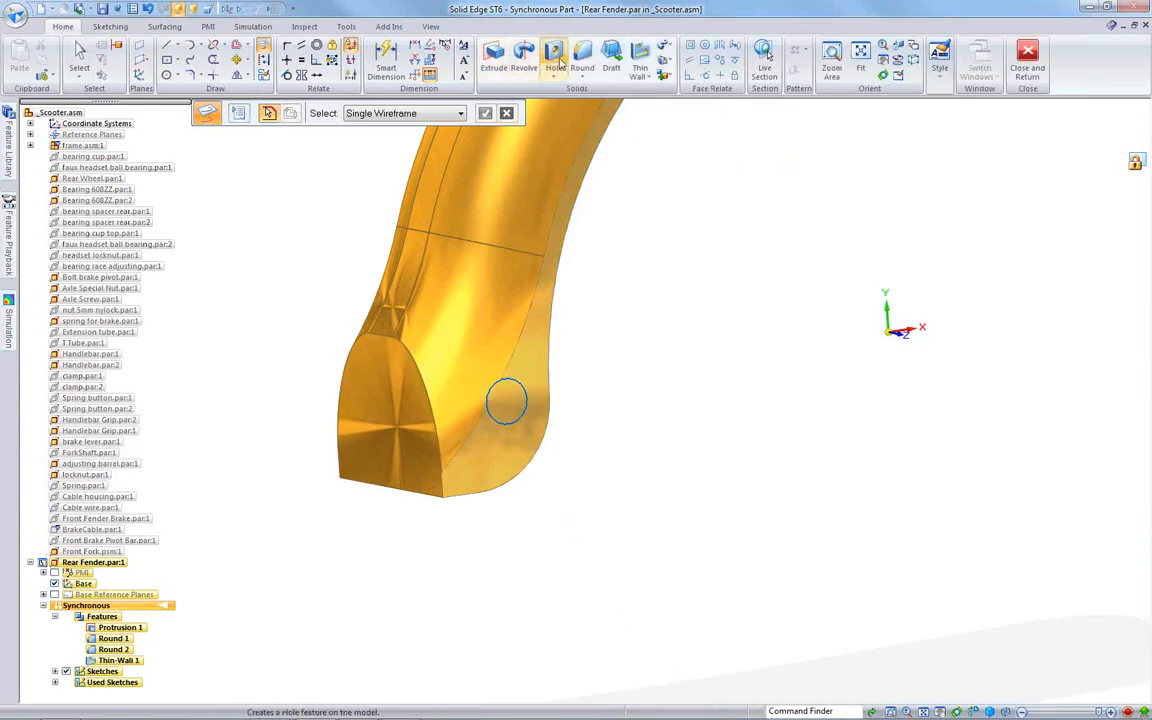
pyautogui.click(207, 113)
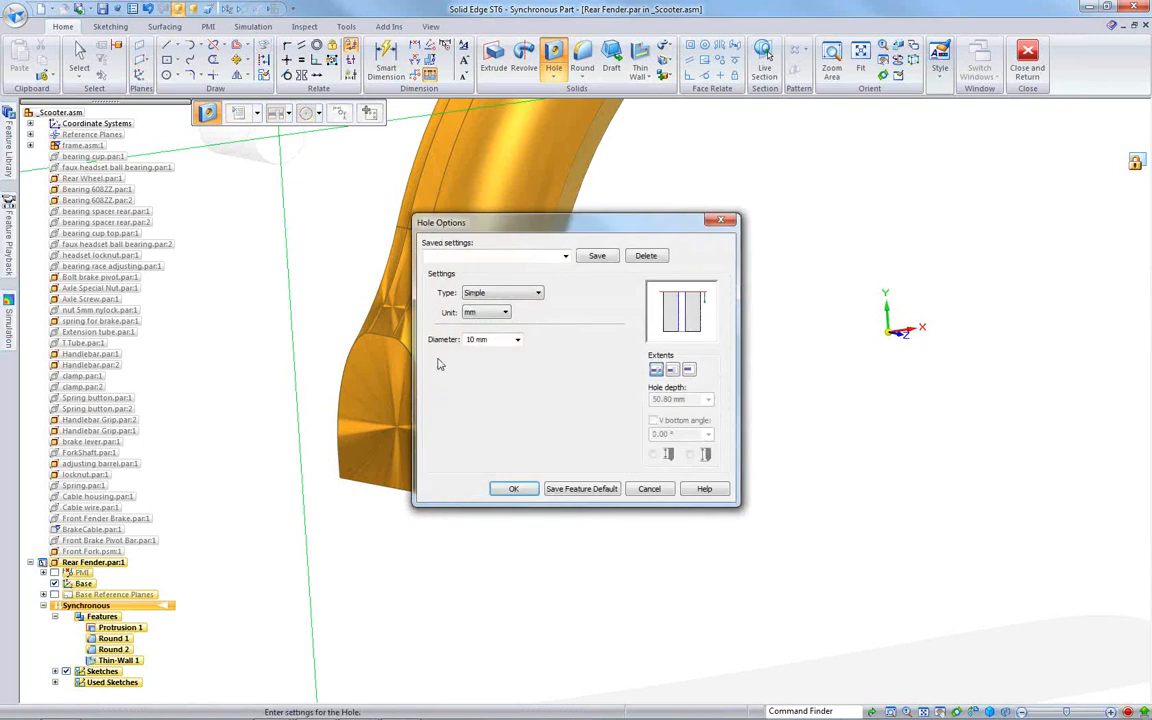
pyautogui.doubleClick(498, 339)
pyautogui.write('5.5')
pyautogui.press('Return')
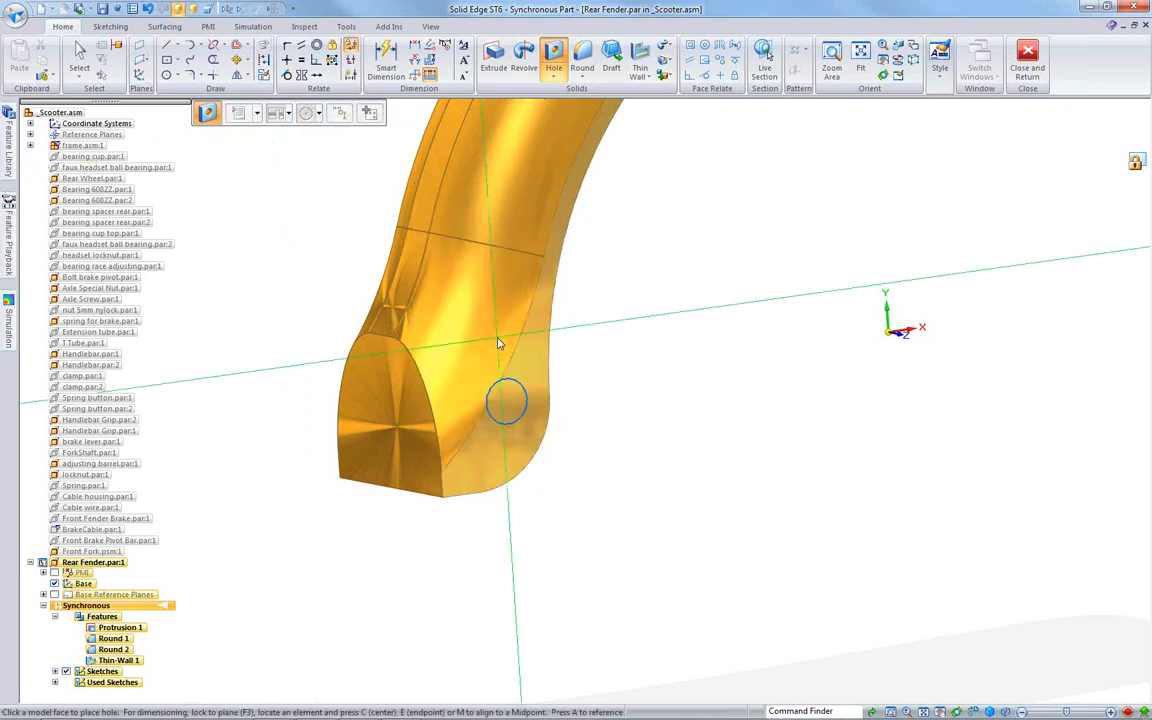
pyautogui.click(503, 420)
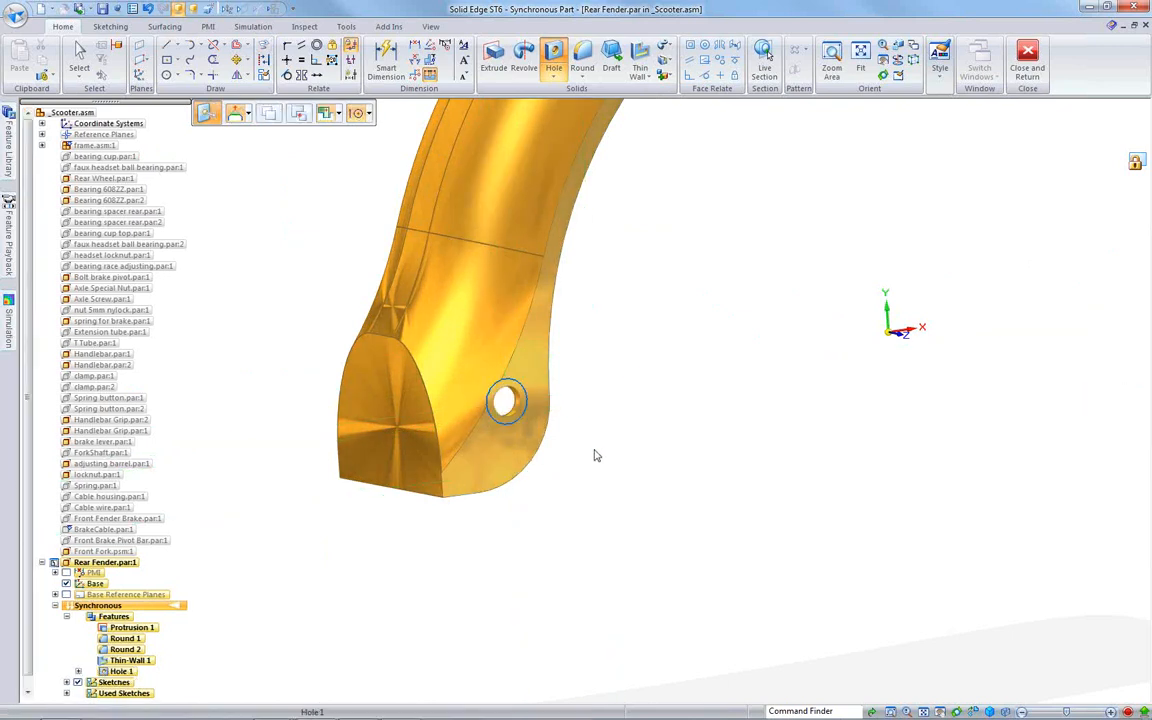
pyautogui.press('Escape')
# Step: Show the scooter assembly again to examine how the fender's mounting end sits between the frame rails, and hide it again
pyautogui.moveTo(424, 205); pyautogui.dragTo(496, 365, button='middle')
pyautogui.scroll(-4, 424, 328)
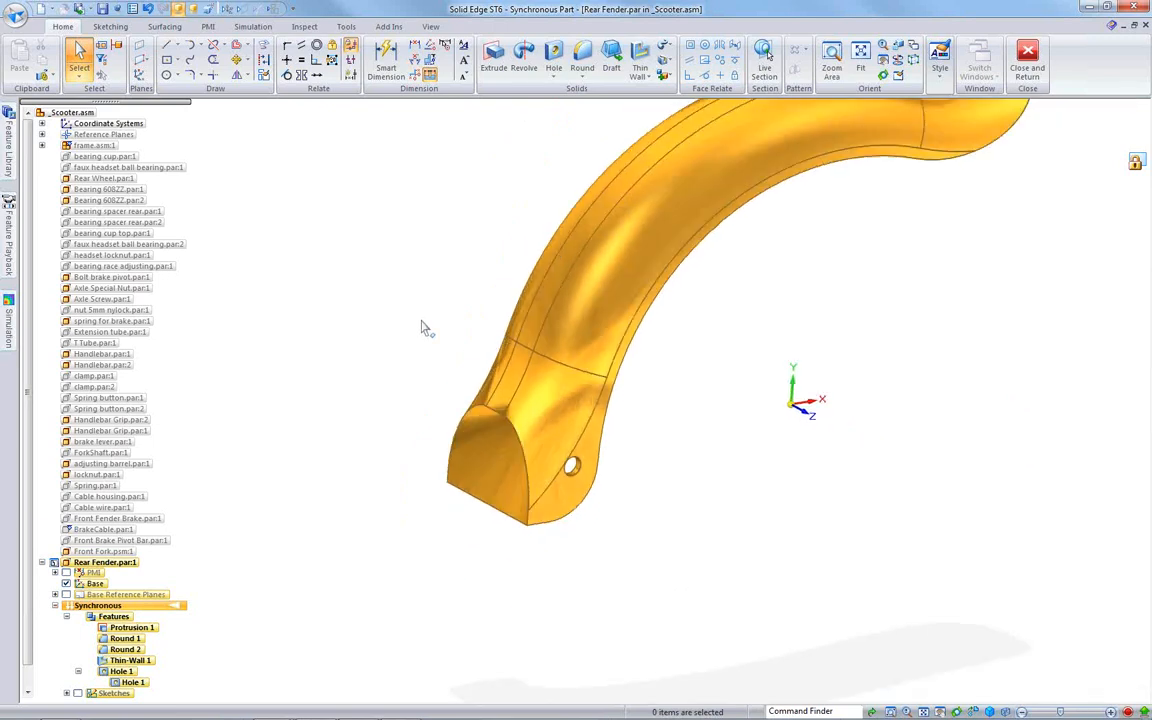
pyautogui.moveTo(622, 545)
pyautogui.mouseDown(button='middle')
pyautogui.moveTo(609, 553)
pyautogui.moveTo(608, 530)
pyautogui.mouseUp(button='middle')
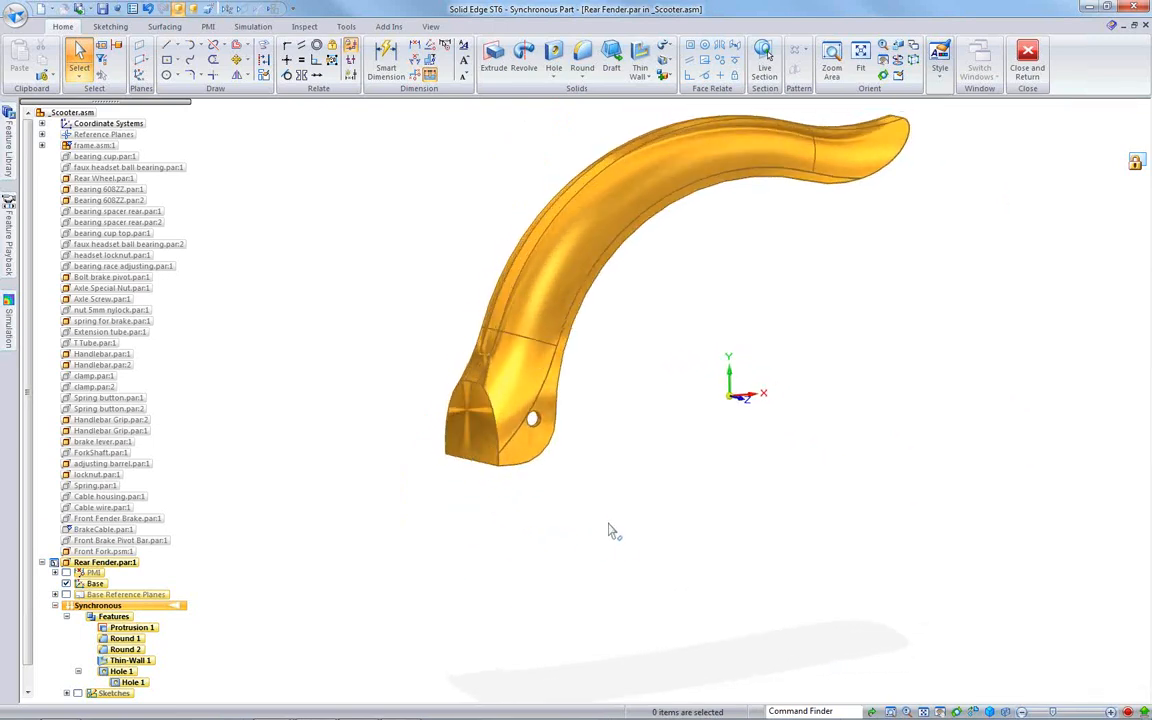
pyautogui.hotkey('ctrl', 'shift', 'p')
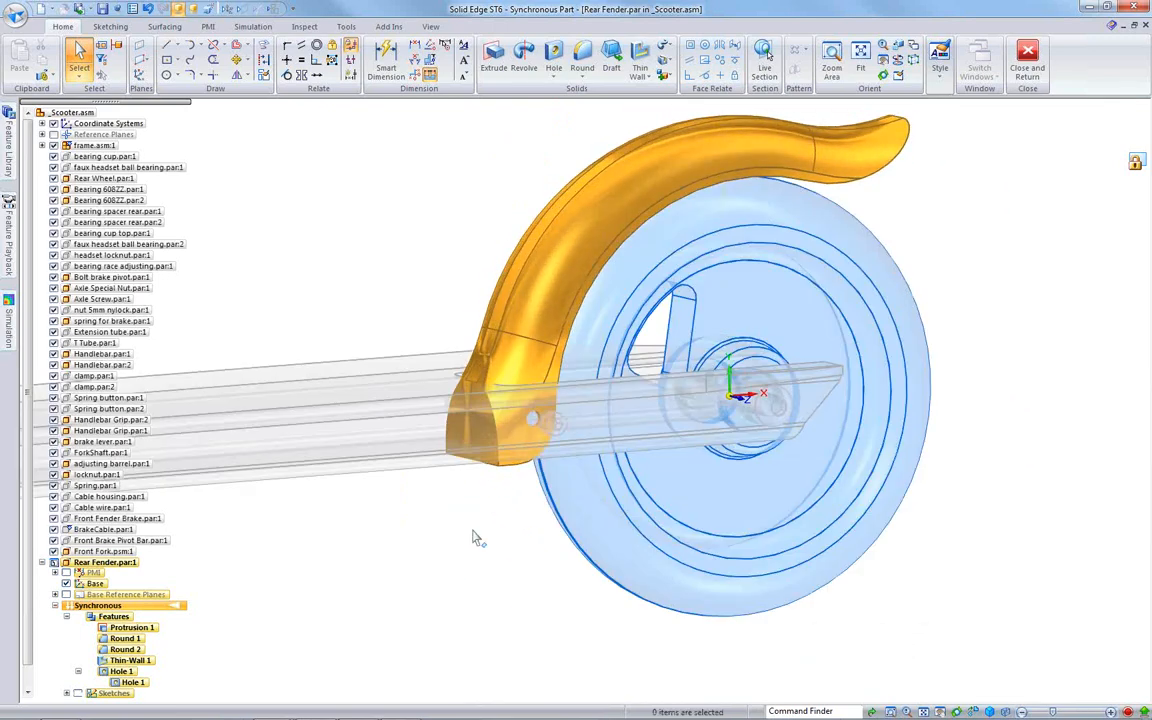
pyautogui.moveTo(473, 535); pyautogui.dragTo(475, 442, button='middle')
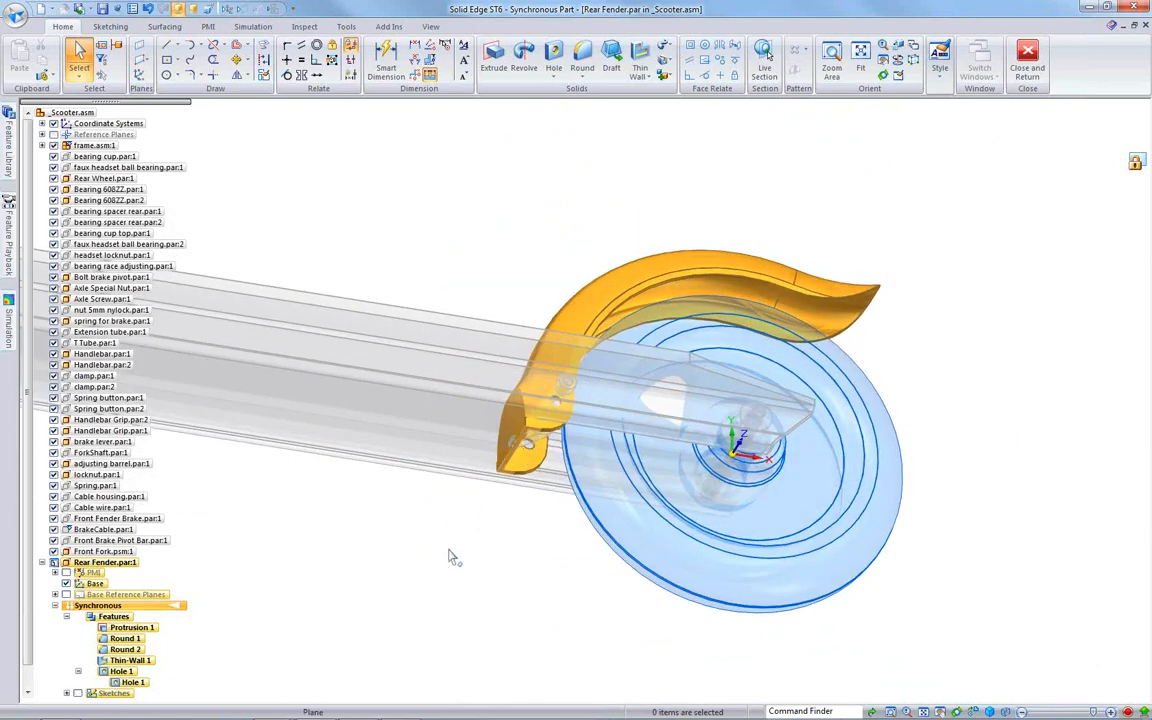
pyautogui.moveTo(496, 530); pyautogui.dragTo(483, 504, button='middle')
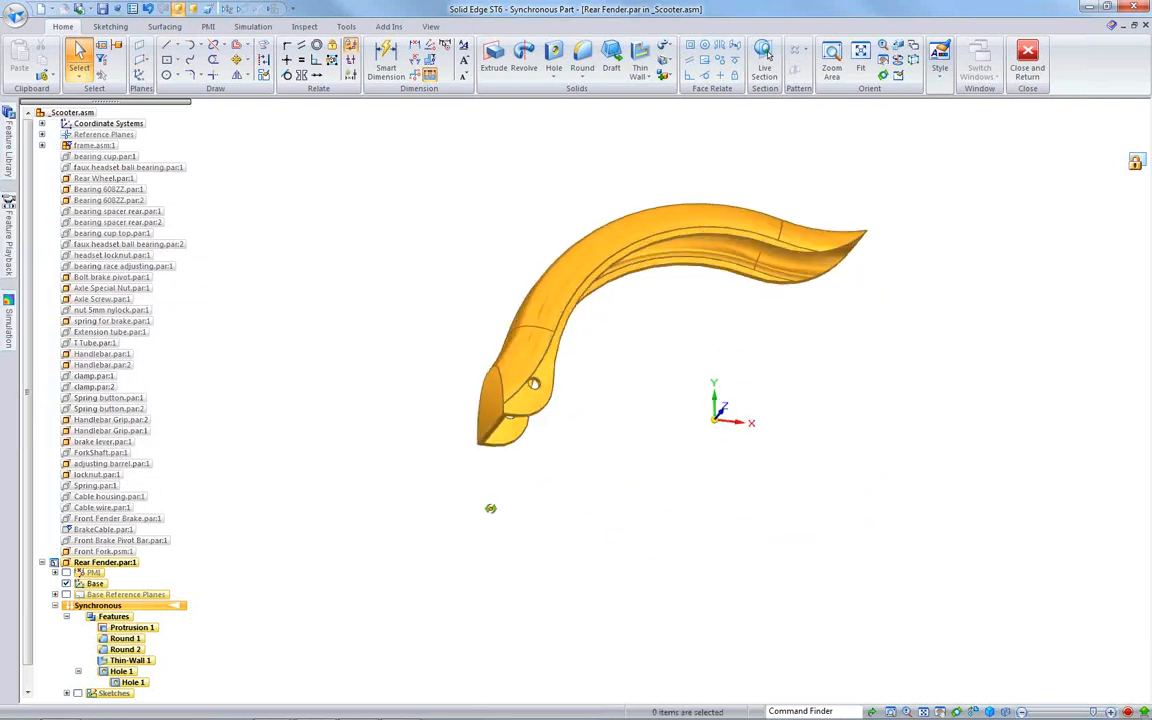
# Step: Sketch a centre rectangle about 11.5 mm wide and 21.3 mm high on the mounting end's front face, centred on its lower edge's midpoint
pyautogui.moveTo(490, 508); pyautogui.dragTo(519, 516, button='middle')
pyautogui.scroll(6, 517, 517)
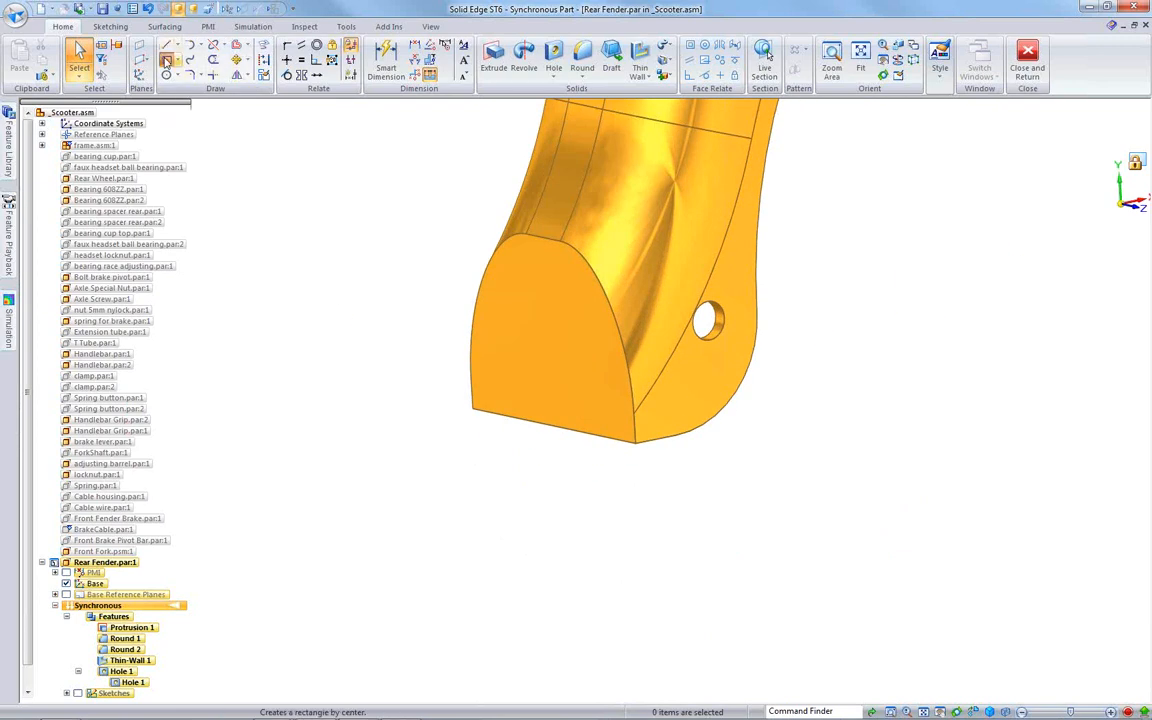
pyautogui.click(167, 60)
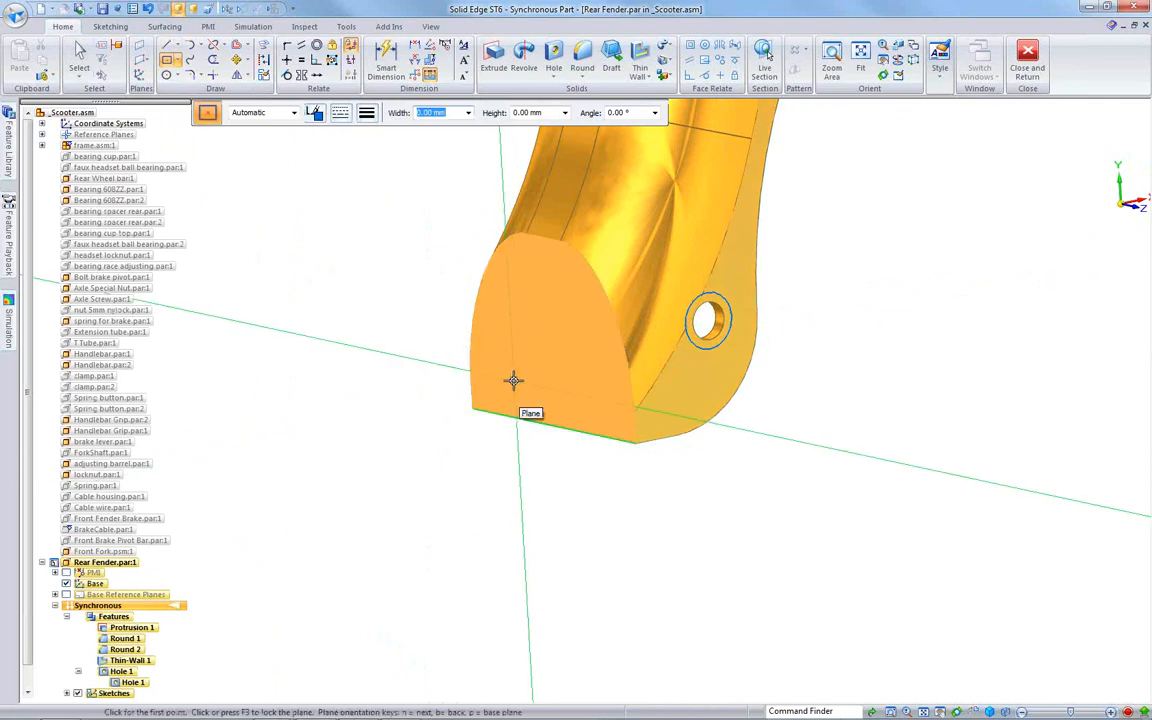
pyautogui.press('F3')
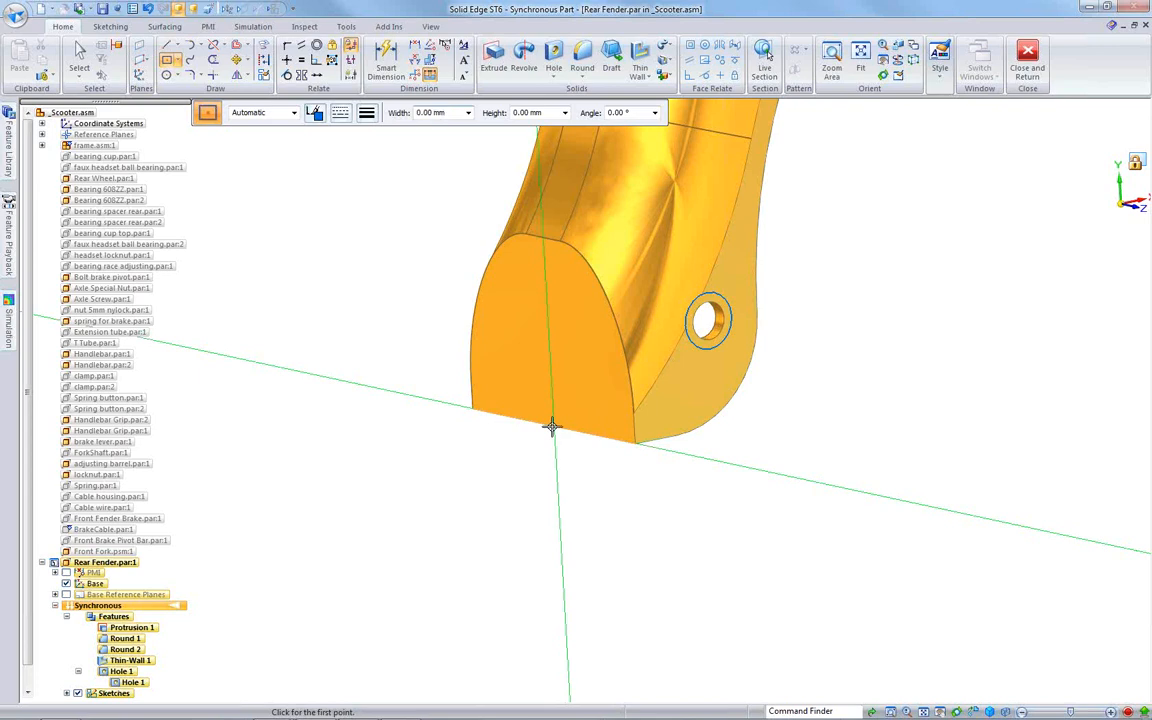
pyautogui.click(552, 427)
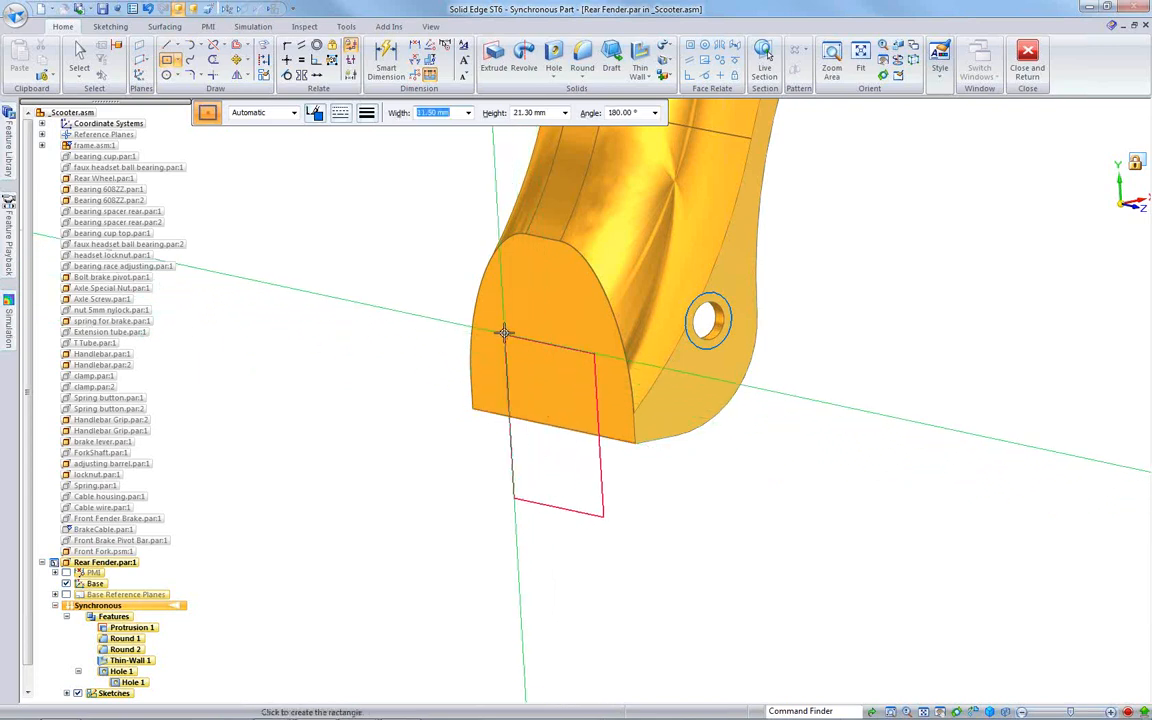
pyautogui.click(503, 331)
pyautogui.press('Escape')
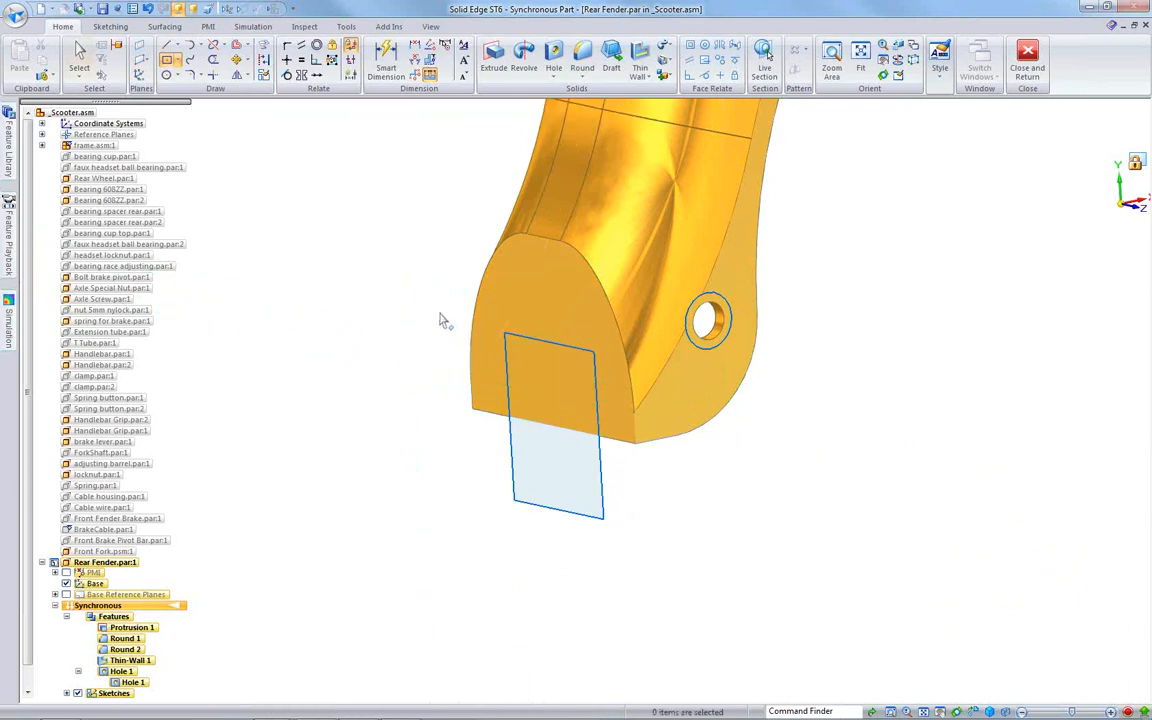
# Step: Cut a slot through the front wall of the mounting end by extruding the rectangle symmetrically
pyautogui.moveTo(440, 318); pyautogui.dragTo(612, 580)
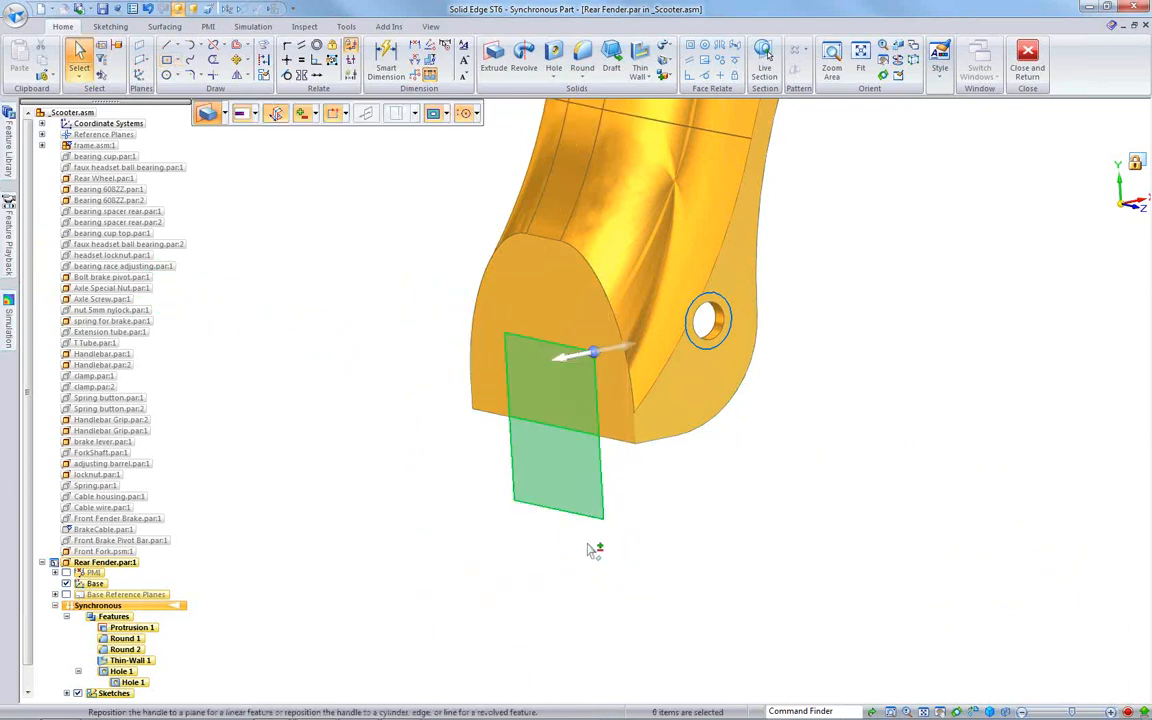
pyautogui.click(558, 357)
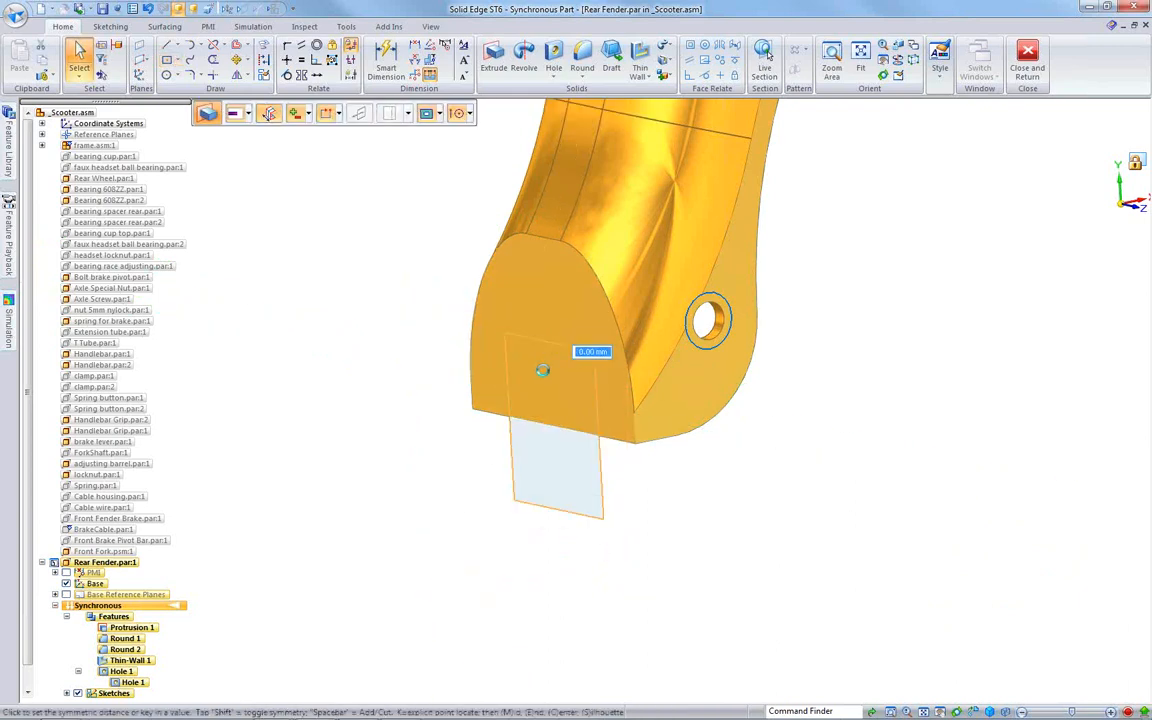
pyautogui.click(470, 381)
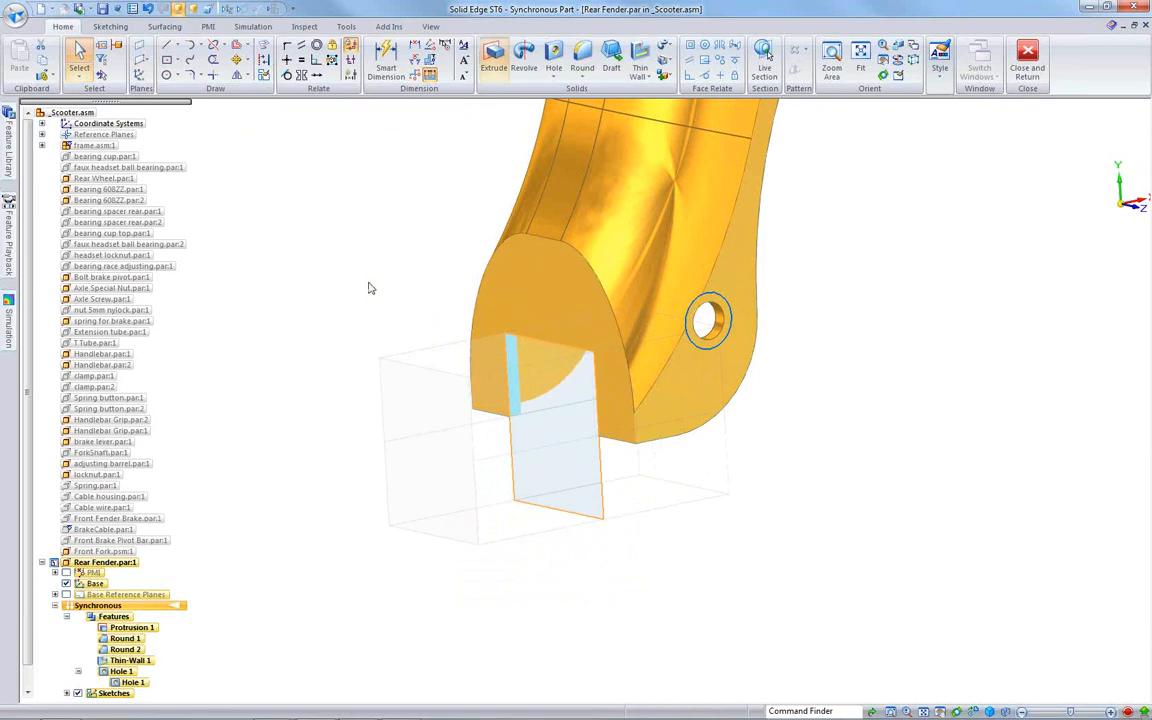
# Step: Rotate the slot's side face inward by about 20° around its lower edge, keeping the opposite side symmetric
pyautogui.scroll(2, 545, 450)
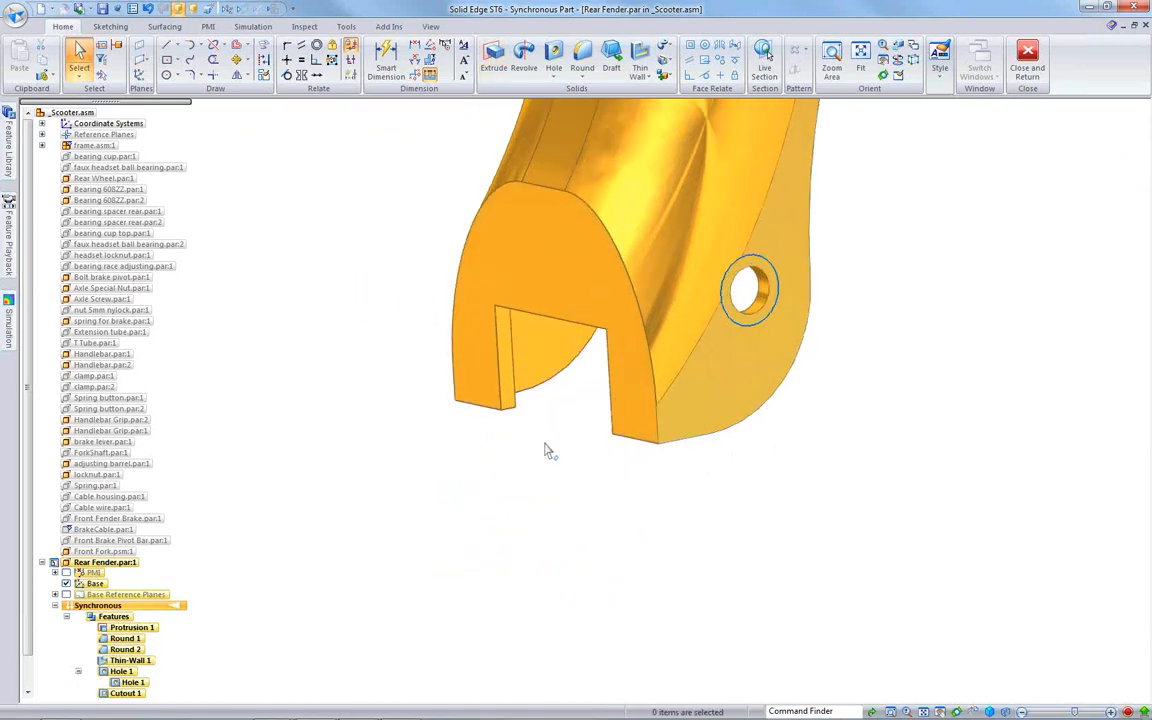
pyautogui.scroll(1, 545, 450)
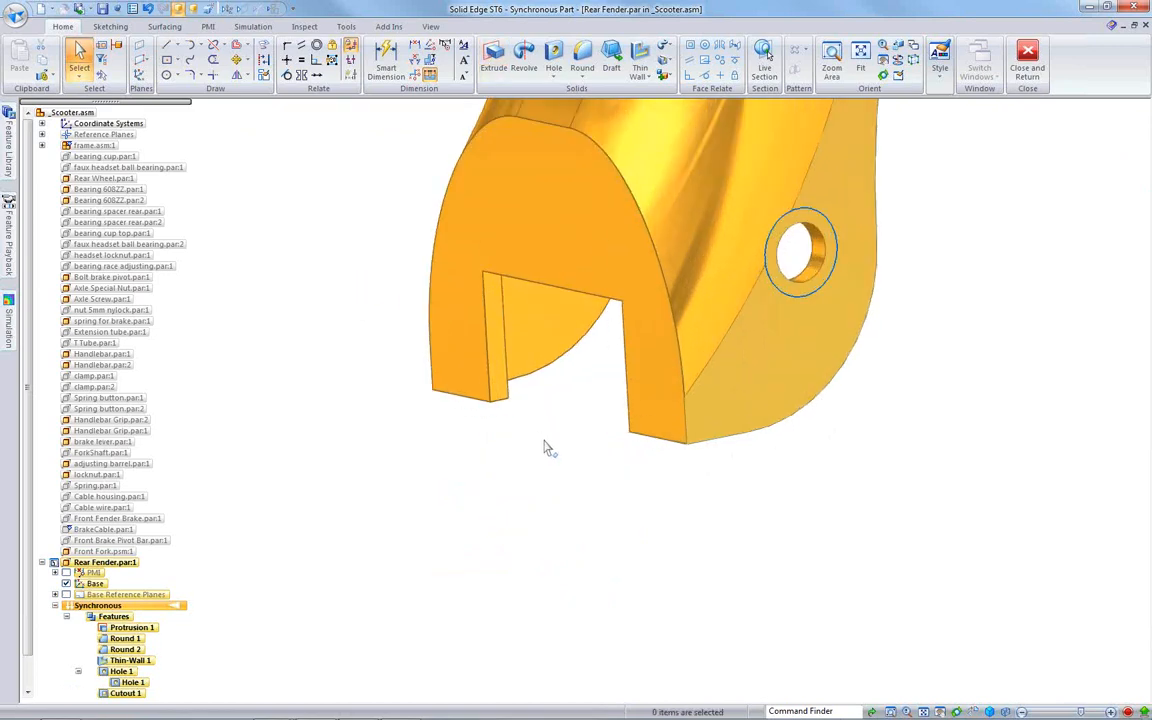
pyautogui.click(503, 392)
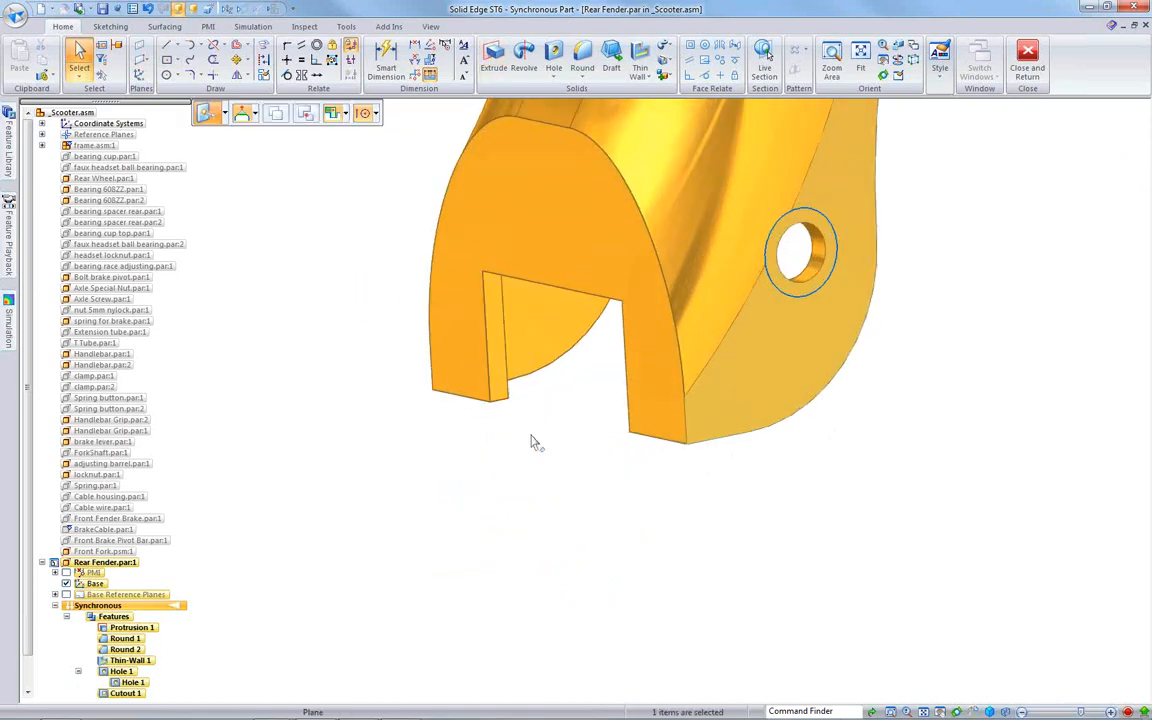
pyautogui.click(503, 390)
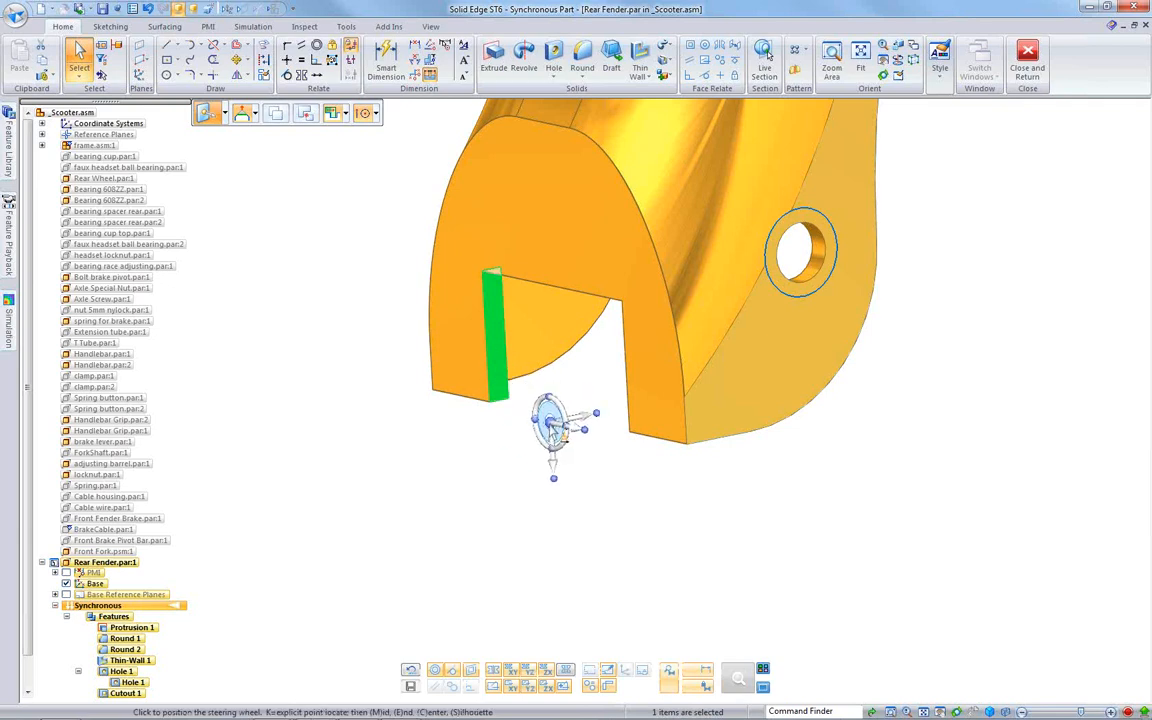
pyautogui.click(498, 398)
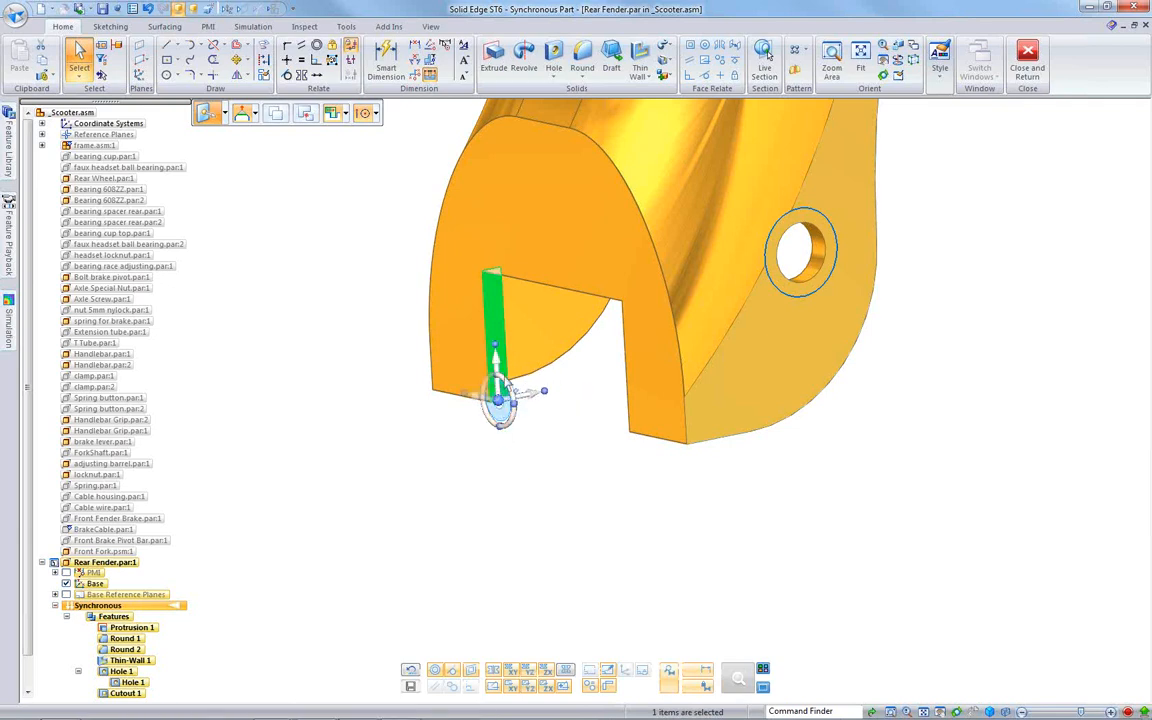
pyautogui.click(495, 355)
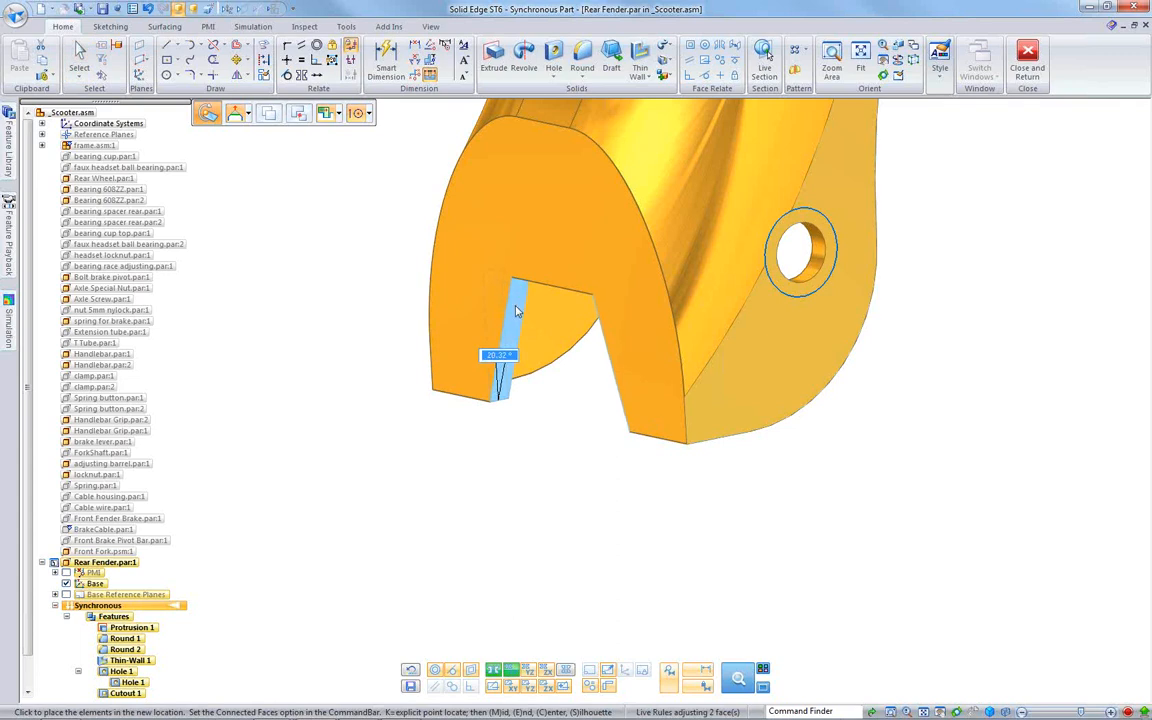
pyautogui.click(515, 323)
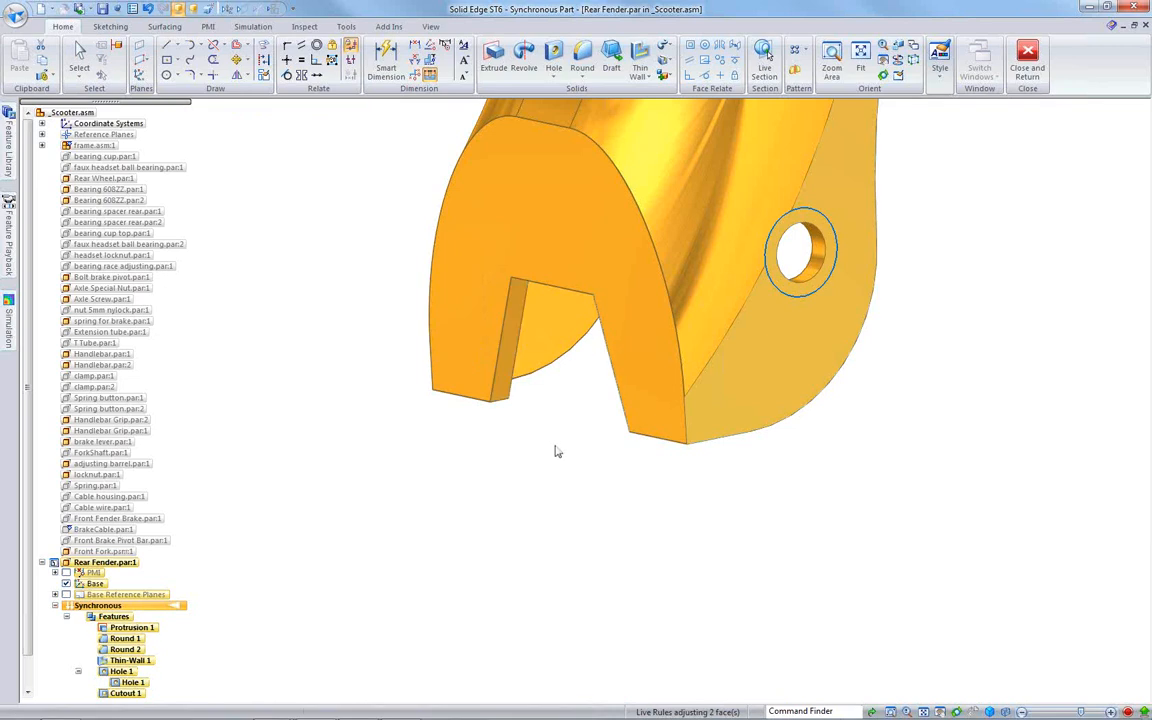
# Step: Round the slot's four corner edges and the outer front edge of the mounting end with a 5 mm radius
pyautogui.rightClick(566, 458)
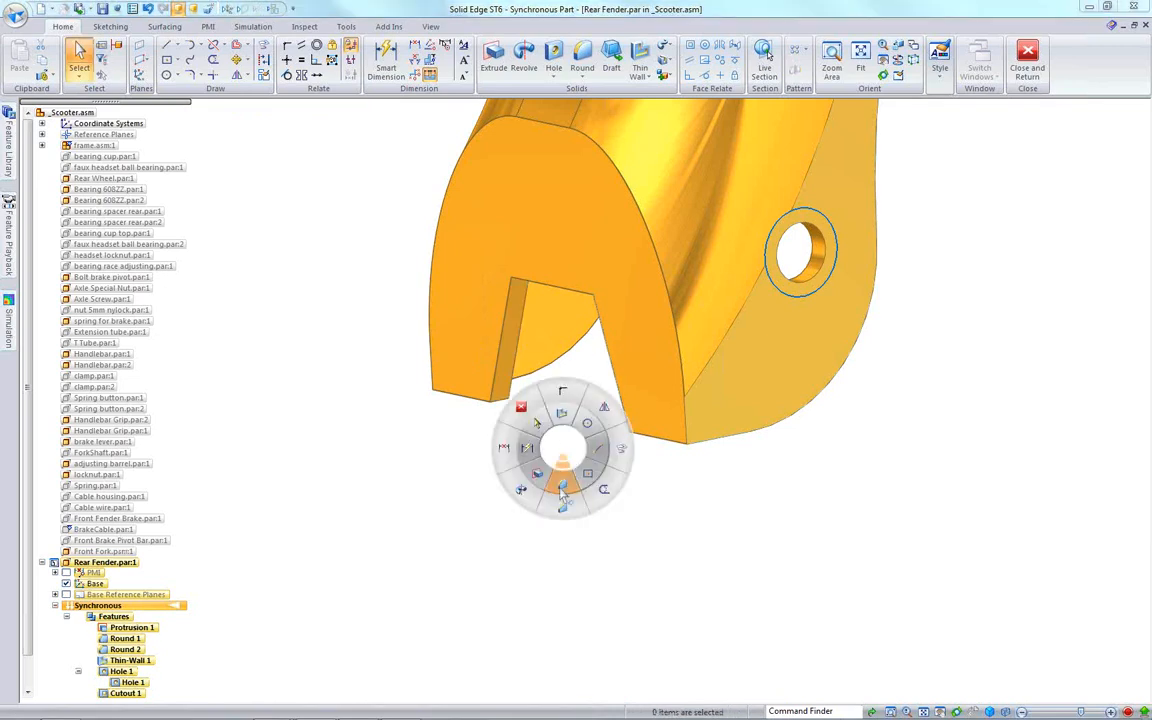
pyautogui.click(563, 483)
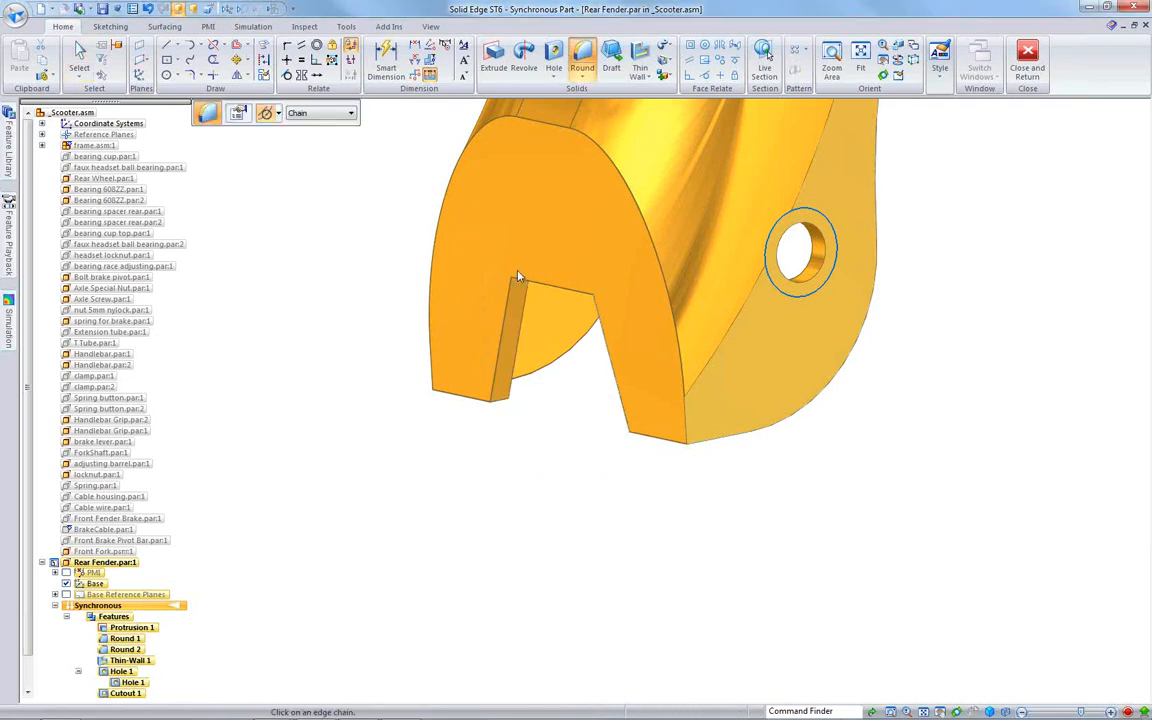
pyautogui.click(505, 404)
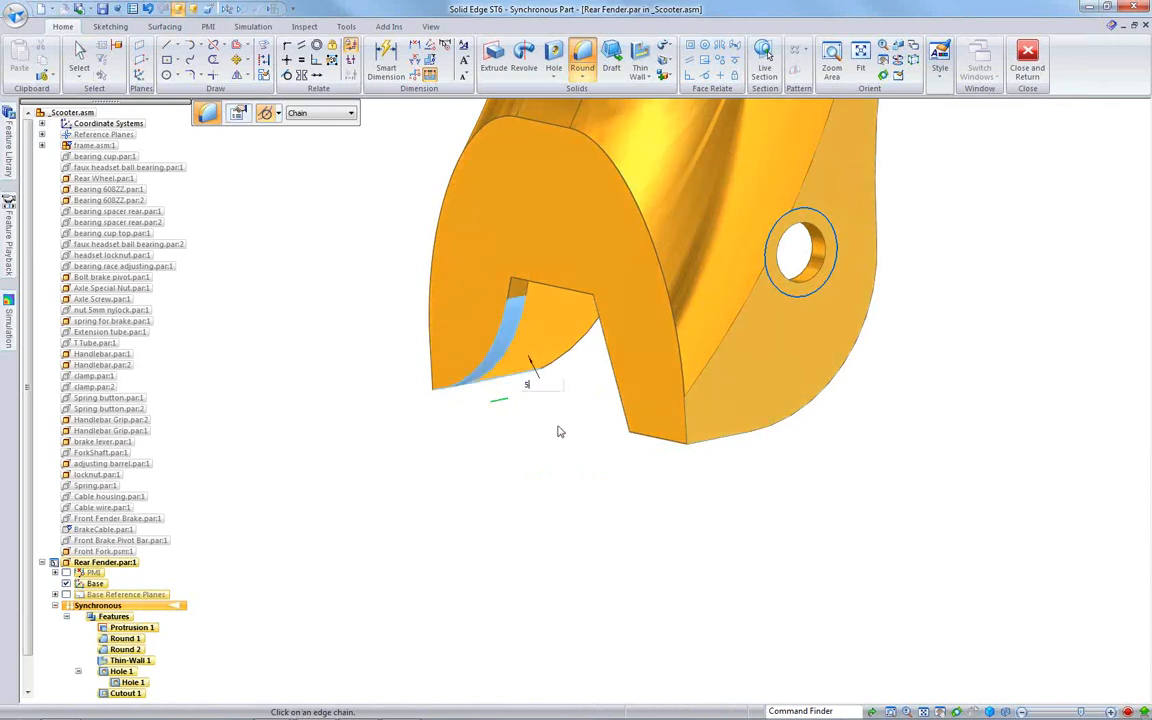
pyautogui.press('Return')
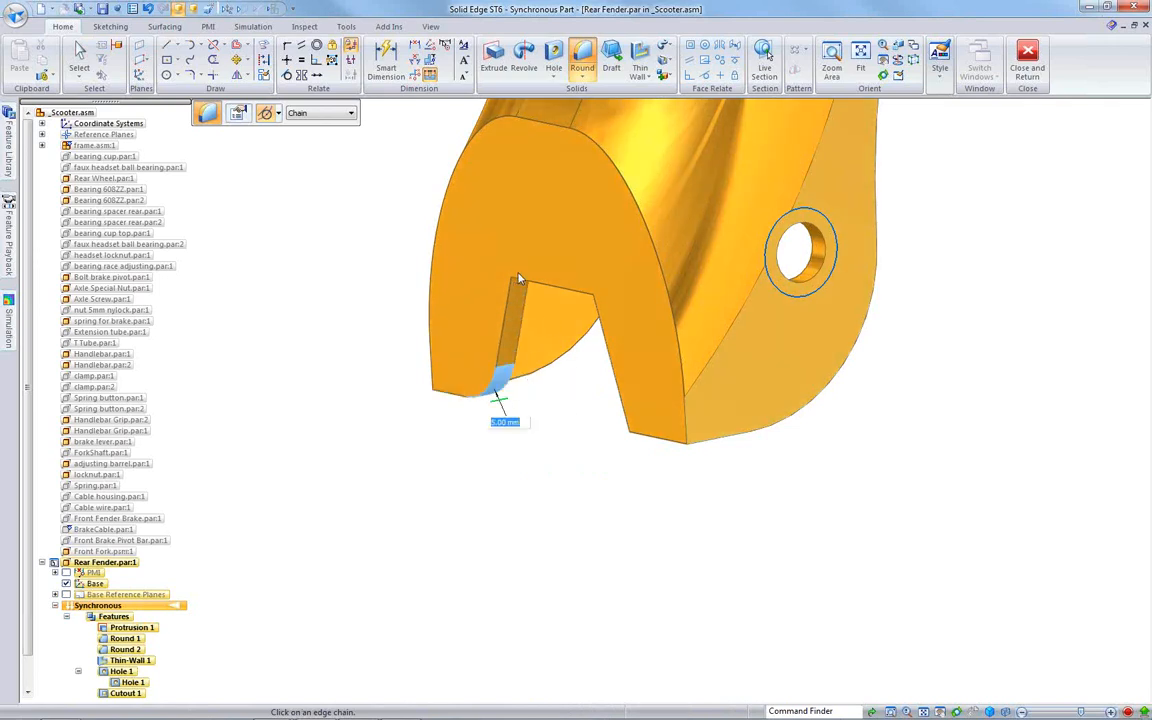
pyautogui.click(519, 281)
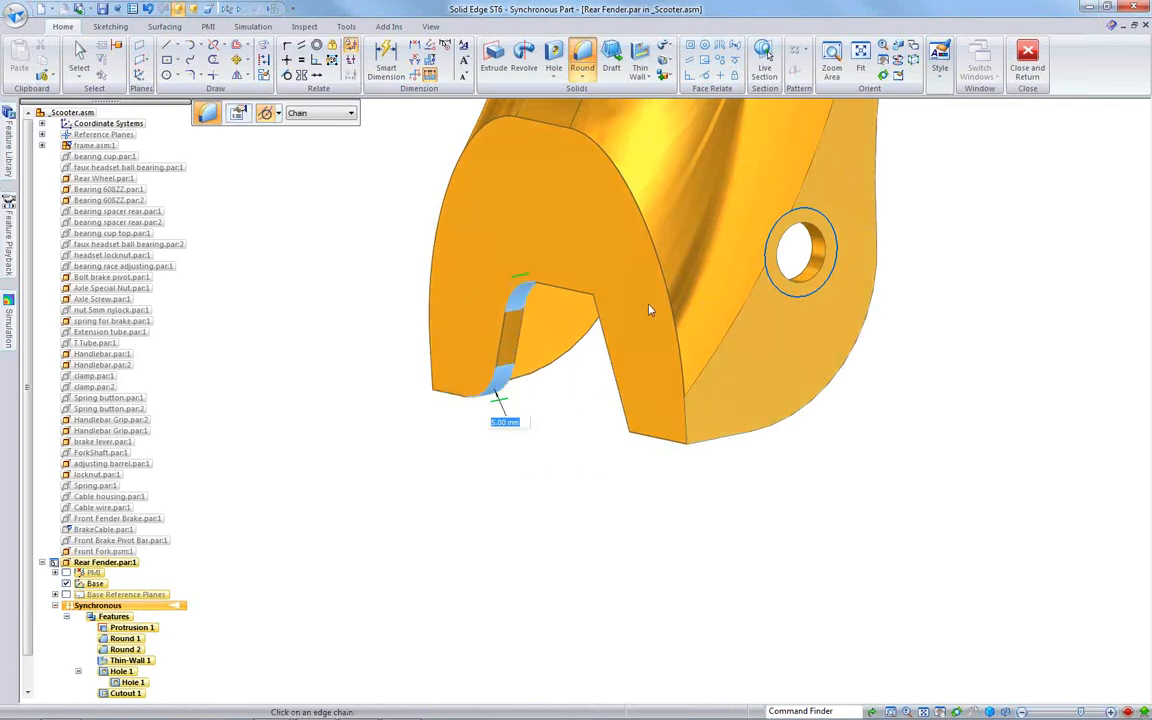
pyautogui.click(598, 297)
pyautogui.click(640, 435)
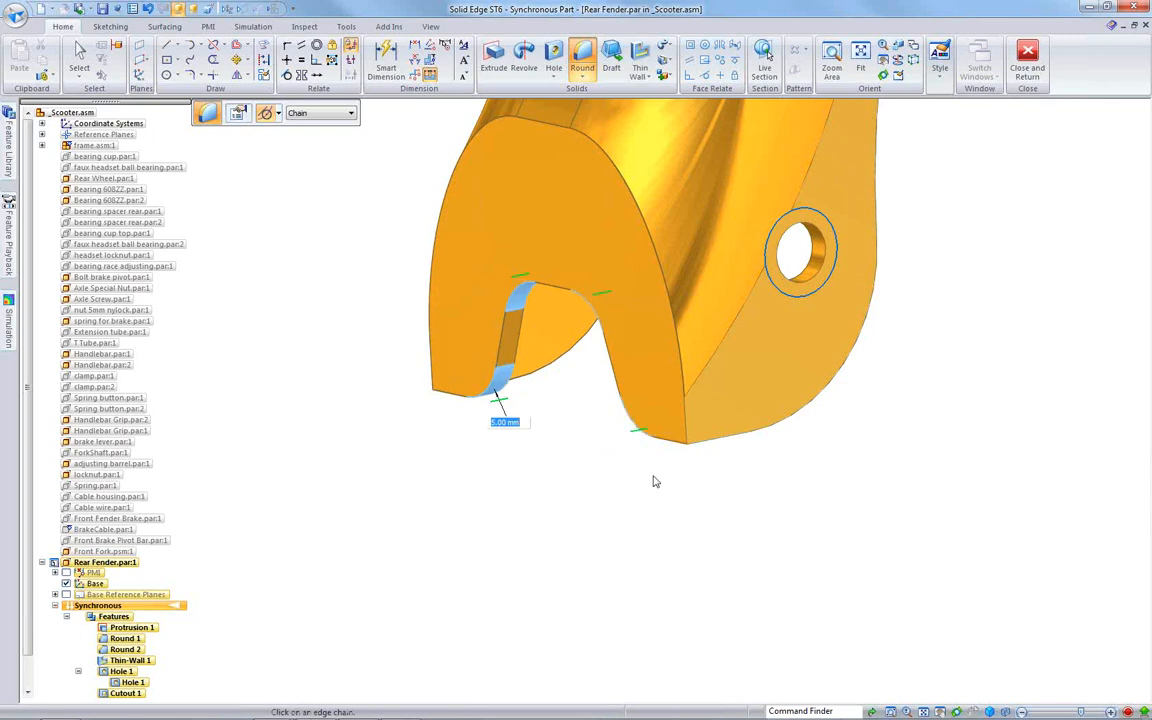
pyautogui.click(686, 385)
pyautogui.rightClick(458, 473)
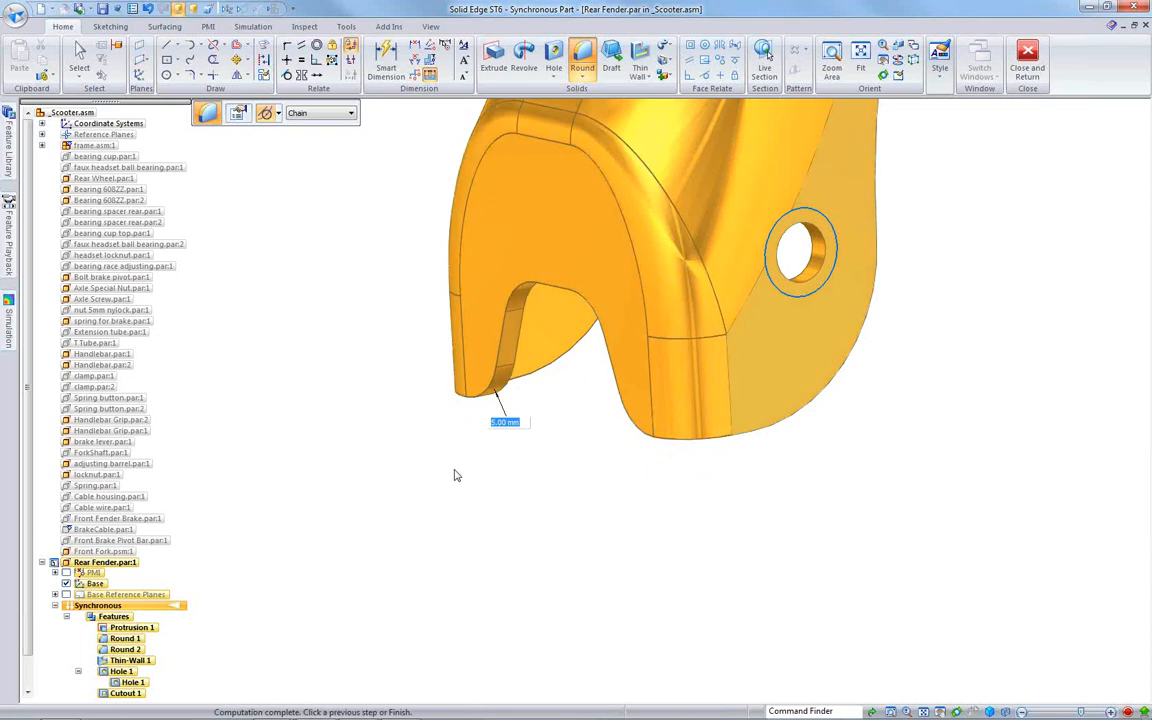
pyautogui.press('Escape')
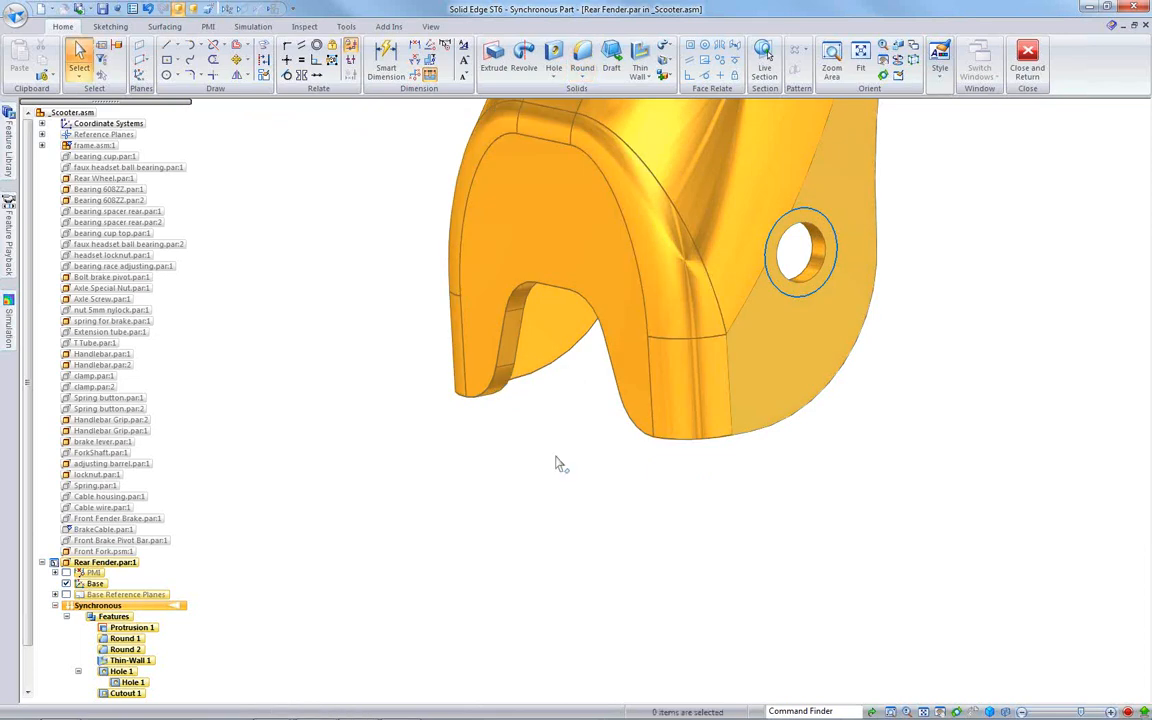
# Step: Finish editing the rear fender in place and return to the scooter assembly
pyautogui.scroll(-5, 556, 456)
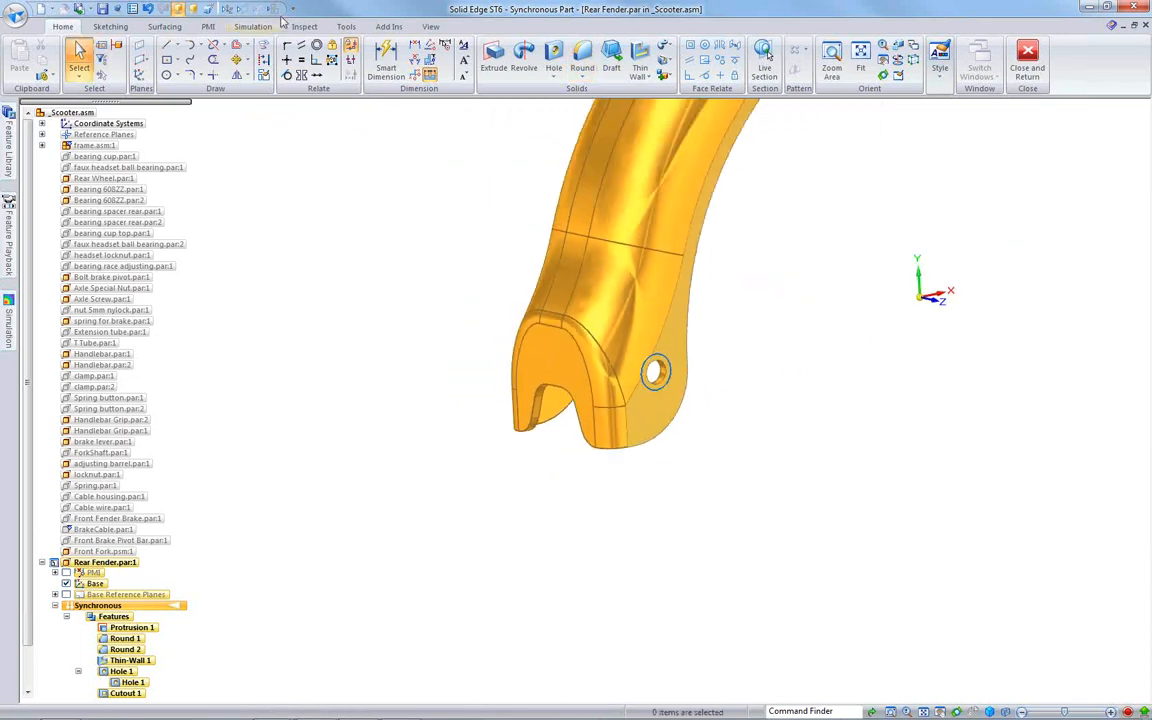
pyautogui.moveTo(360, 288); pyautogui.dragTo(575, 329, button='middle')
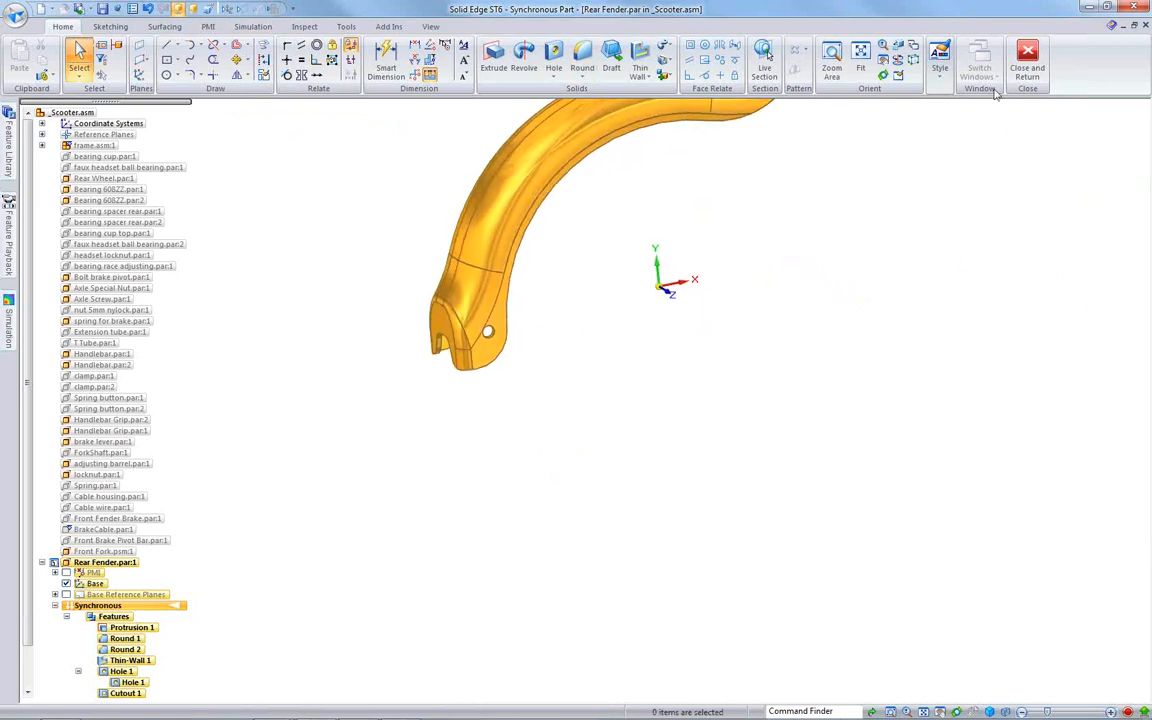
pyautogui.click(1027, 62)
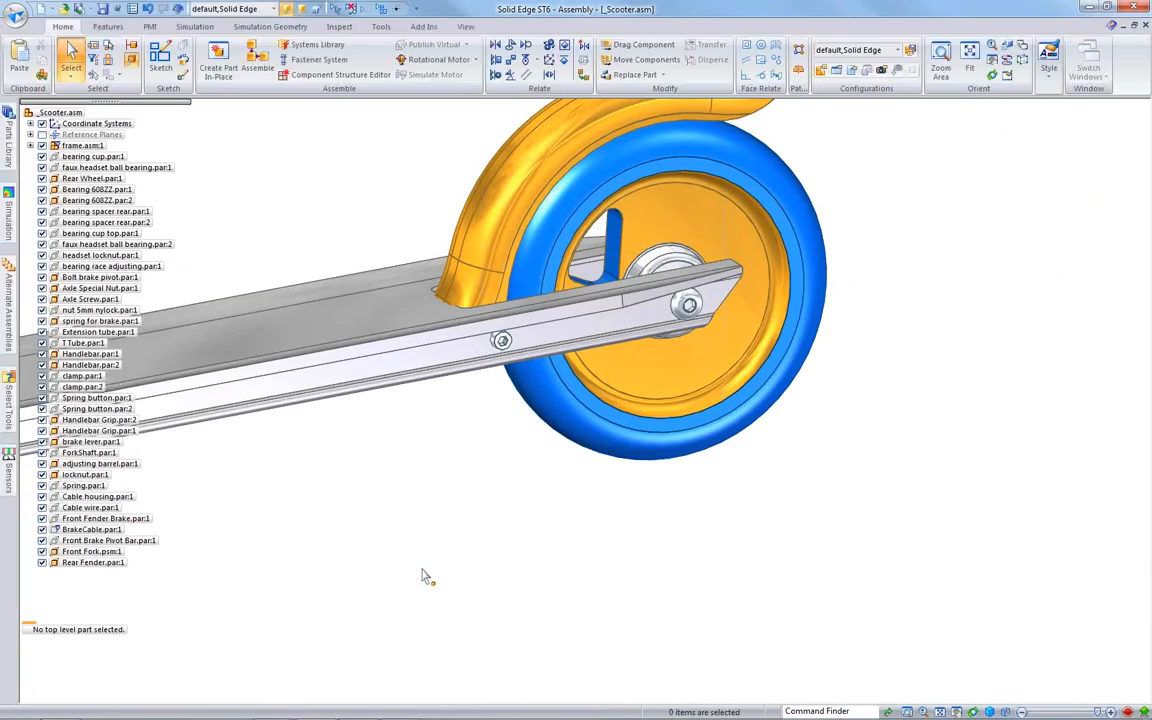
# Step: Examine from the underside how the brake spring's hooked end sits against the fender and the deck opening
pyautogui.moveTo(436, 566); pyautogui.dragTo(407, 407, button='middle')
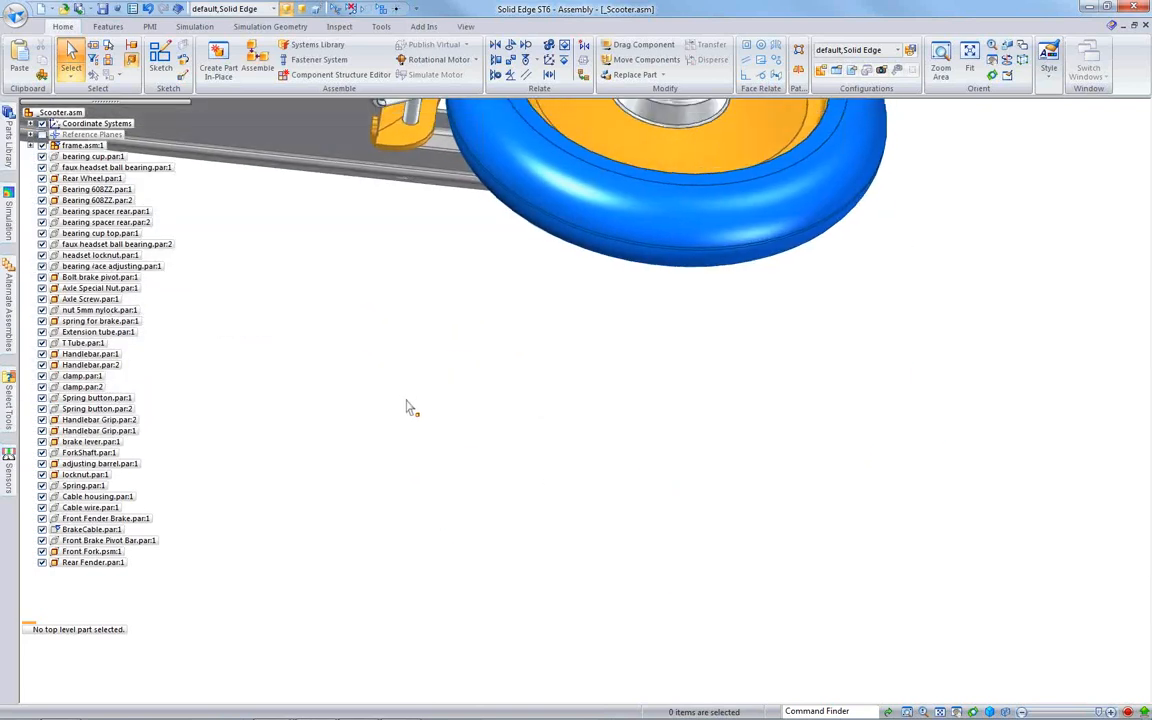
pyautogui.moveTo(427, 520); pyautogui.dragTo(489, 577, button='middle')
pyautogui.scroll(3, 486, 570)
pyautogui.moveTo(503, 444); pyautogui.dragTo(460, 444, button='middle')
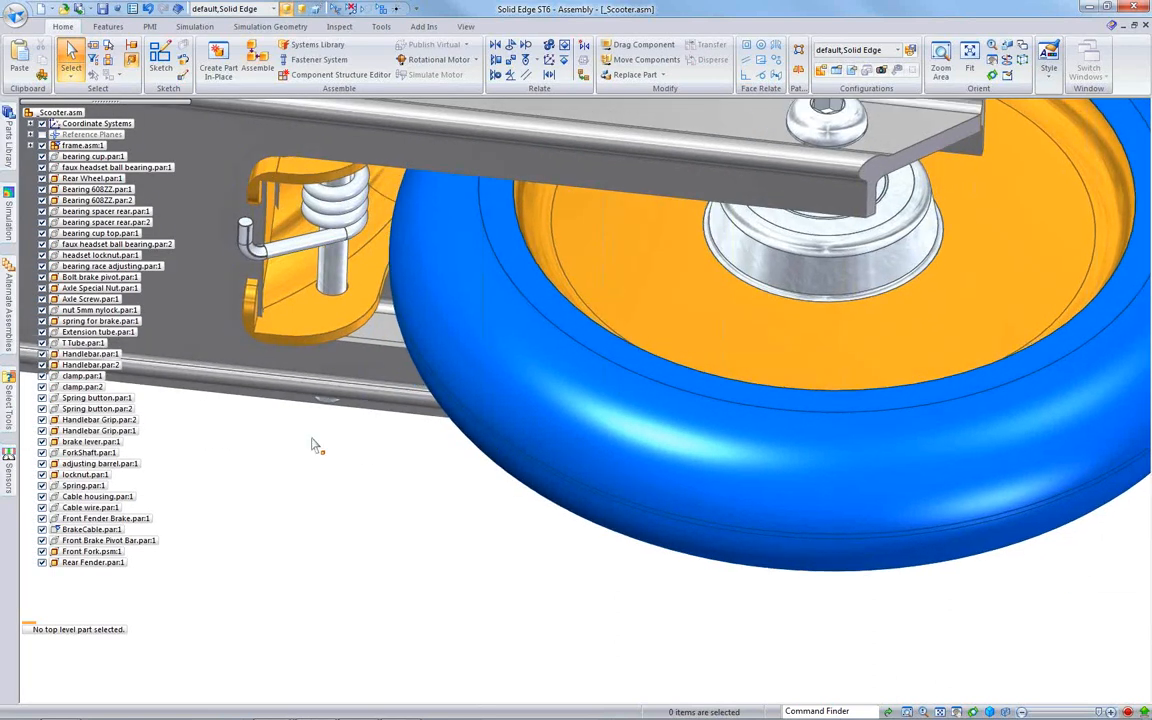
pyautogui.middleClick(292, 366)
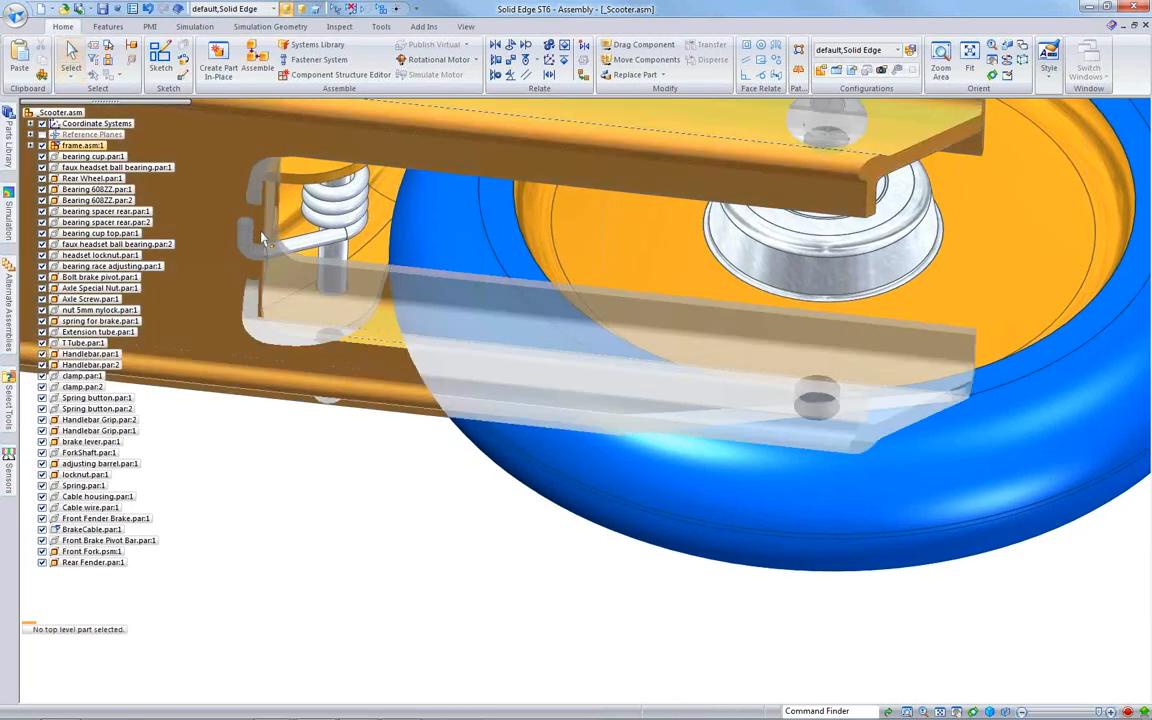
pyautogui.click(242, 238)
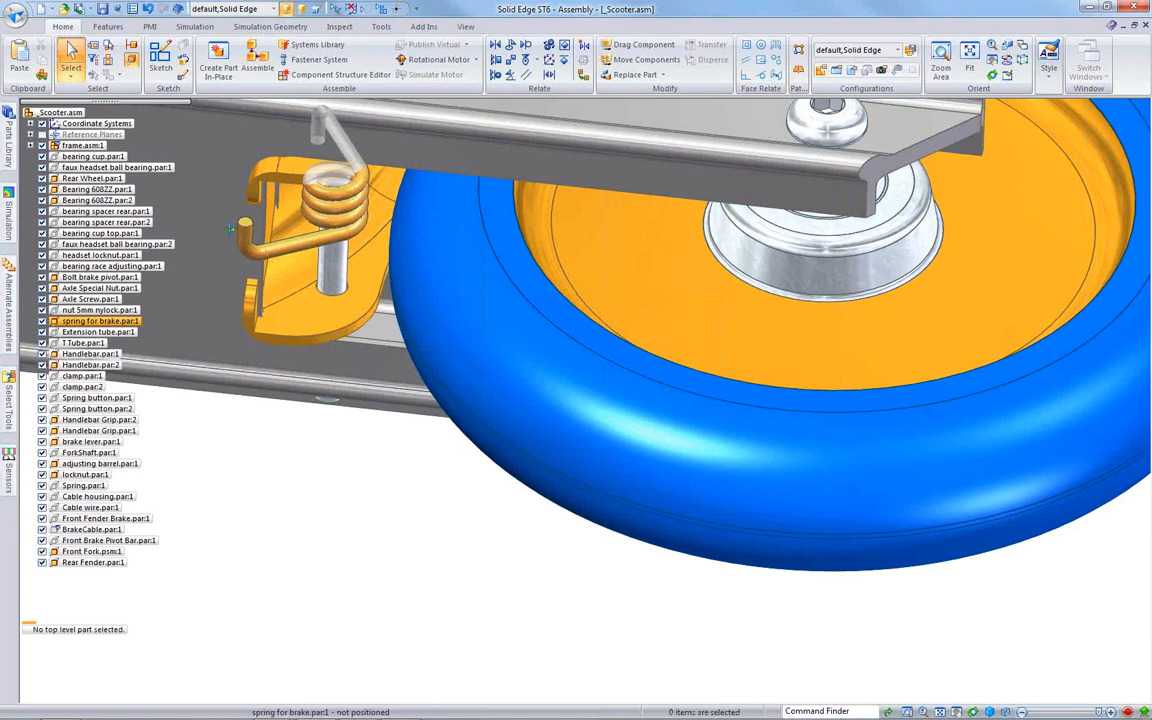
pyautogui.moveTo(230, 228); pyautogui.dragTo(190, 232, button='middle')
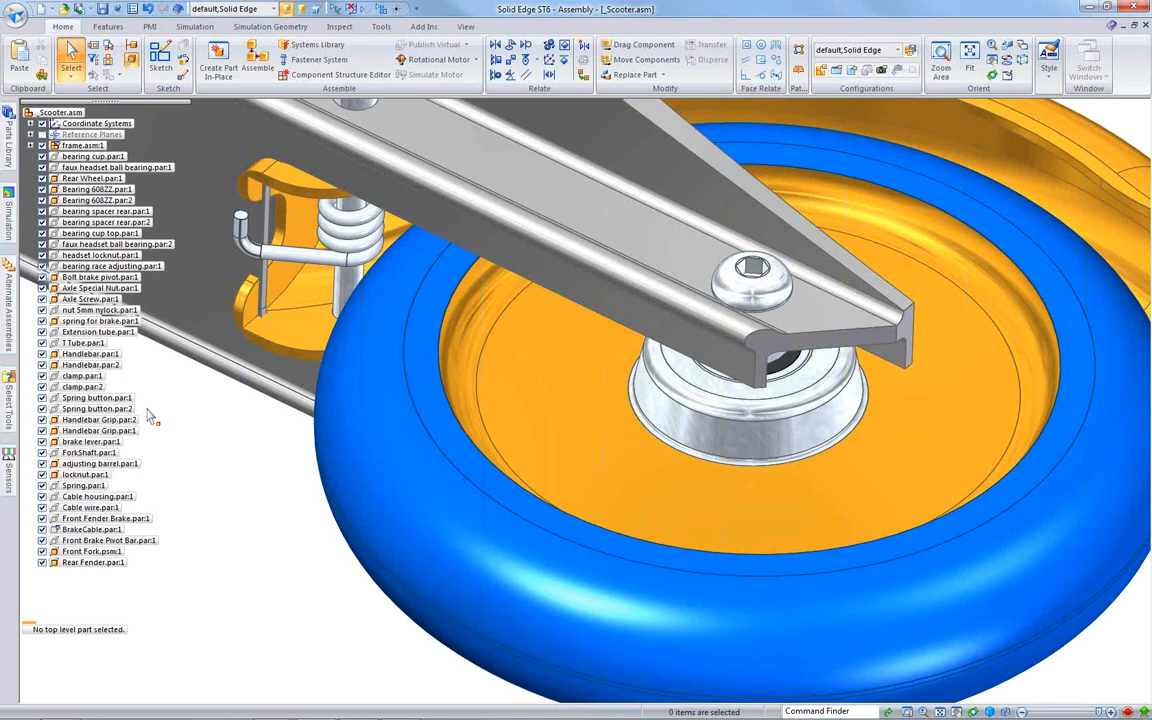
pyautogui.moveTo(205, 441); pyautogui.dragTo(305, 490, button='middle')
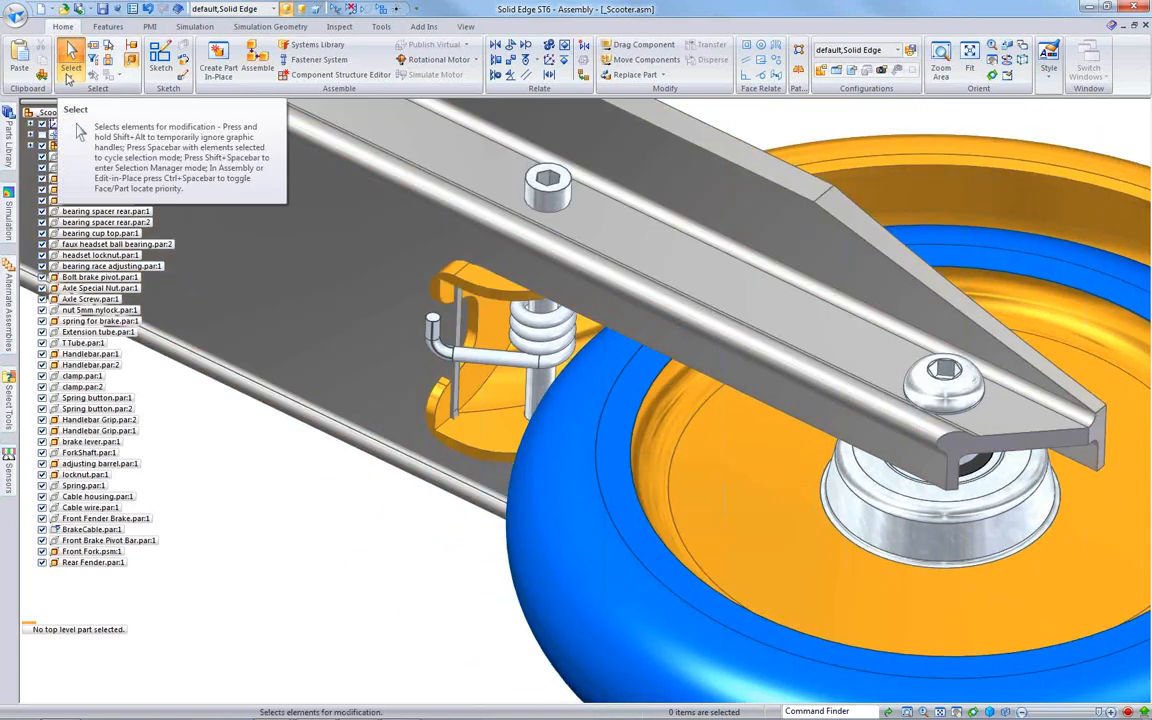
# Step: With Face Priority selection, move the deck opening's end face away from the rear wheel to enlarge the opening around the spring hook
pyautogui.click(71, 72)
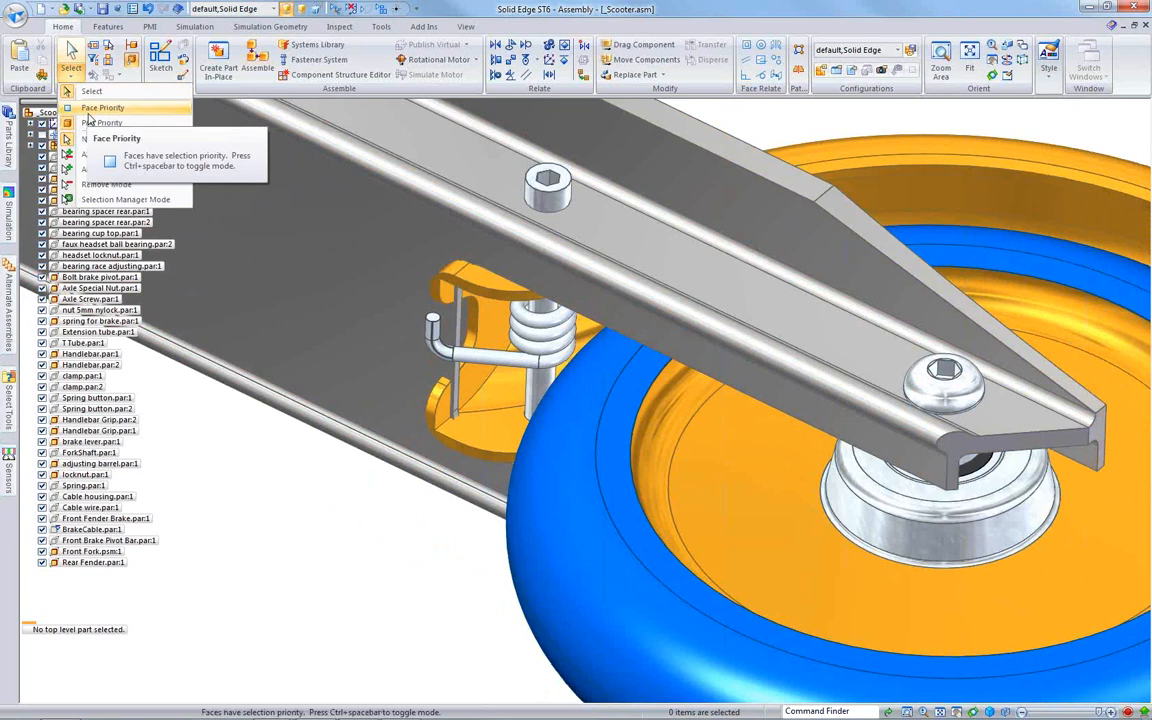
pyautogui.click(96, 108)
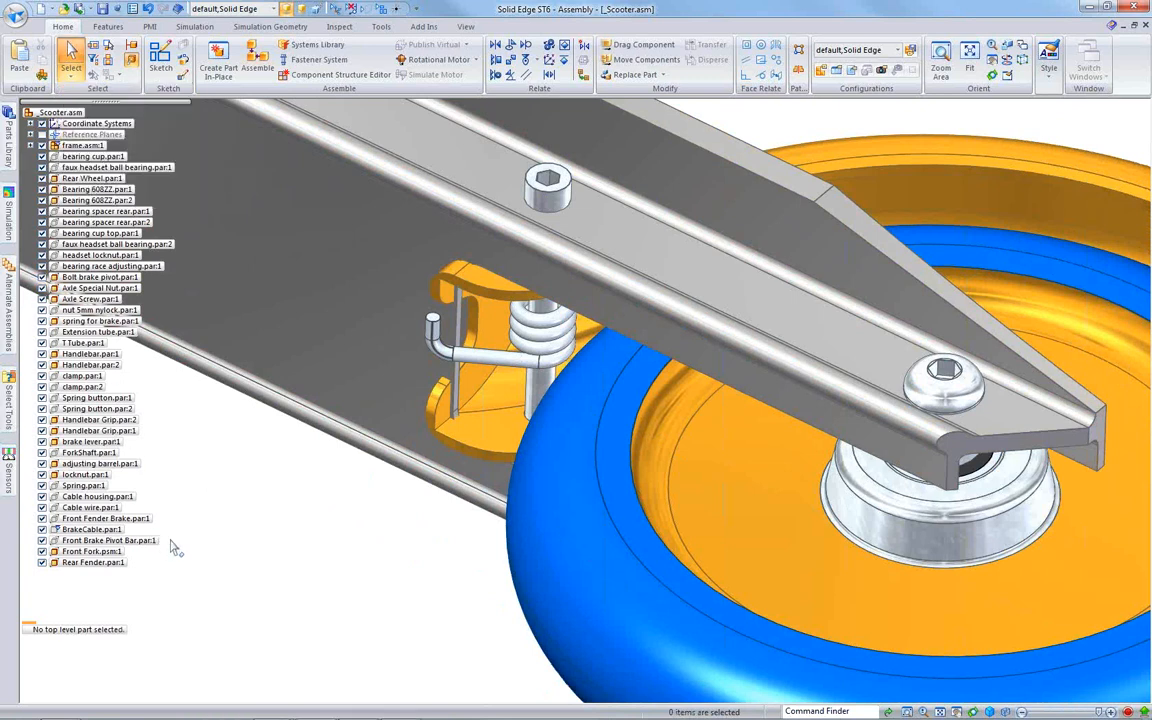
pyautogui.click(455, 330)
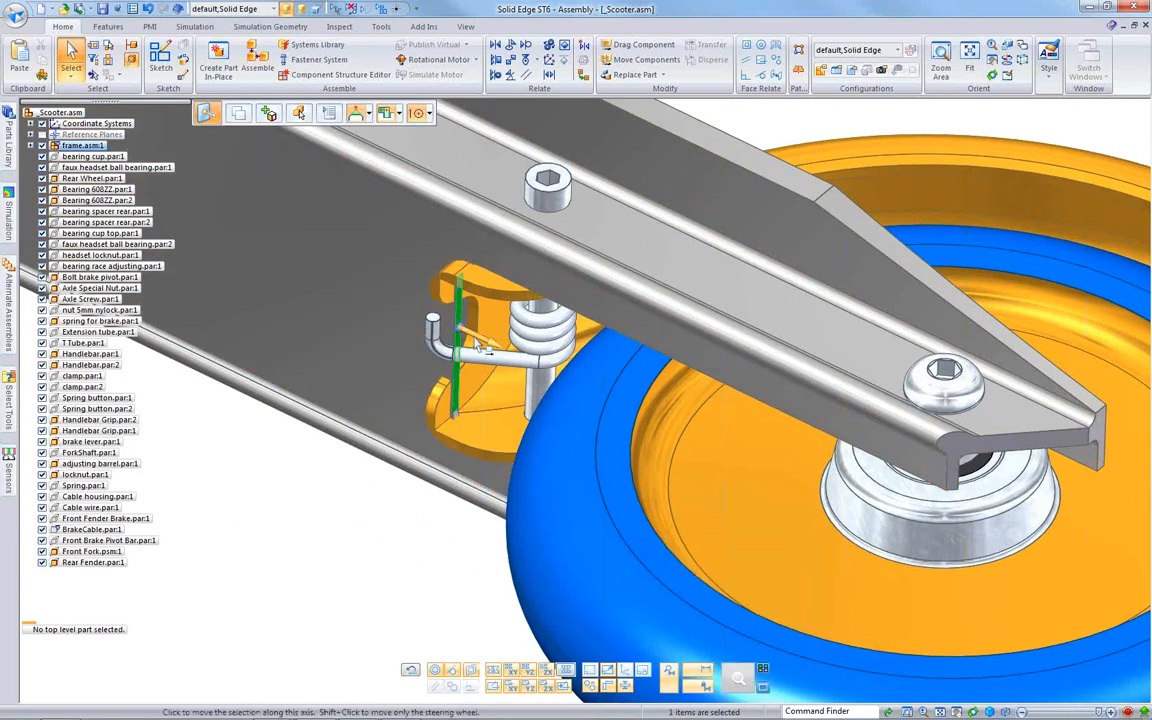
pyautogui.click(480, 345)
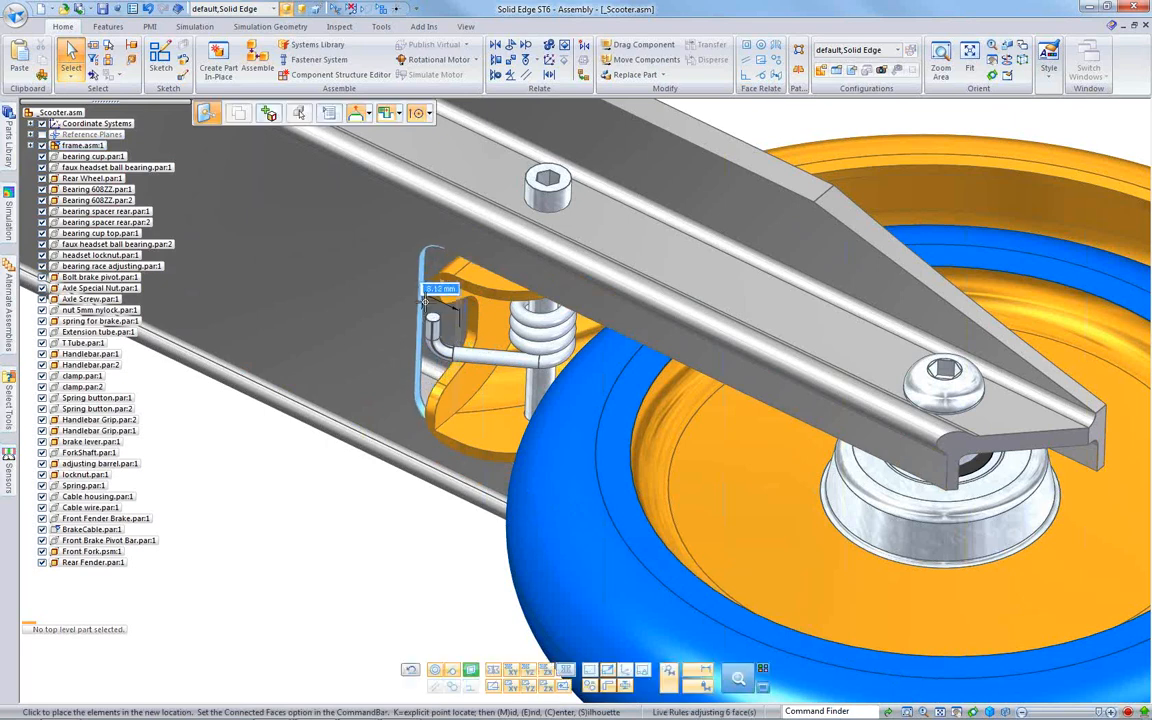
pyautogui.click(424, 298)
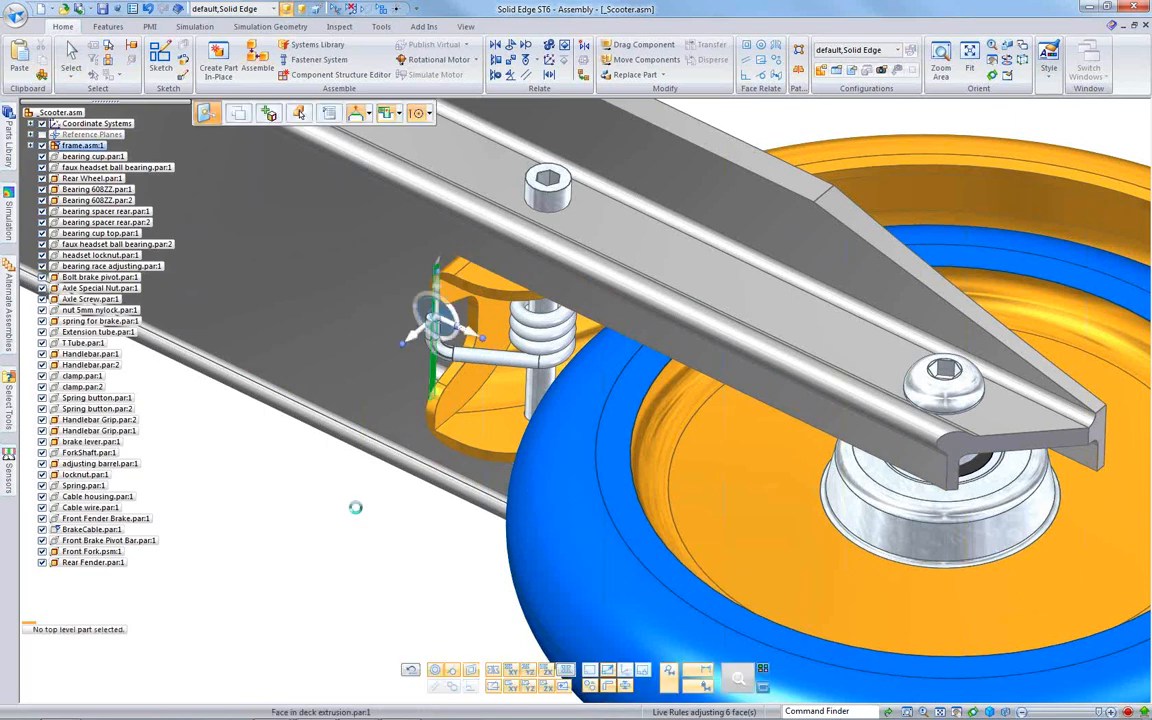
pyautogui.press('Escape')
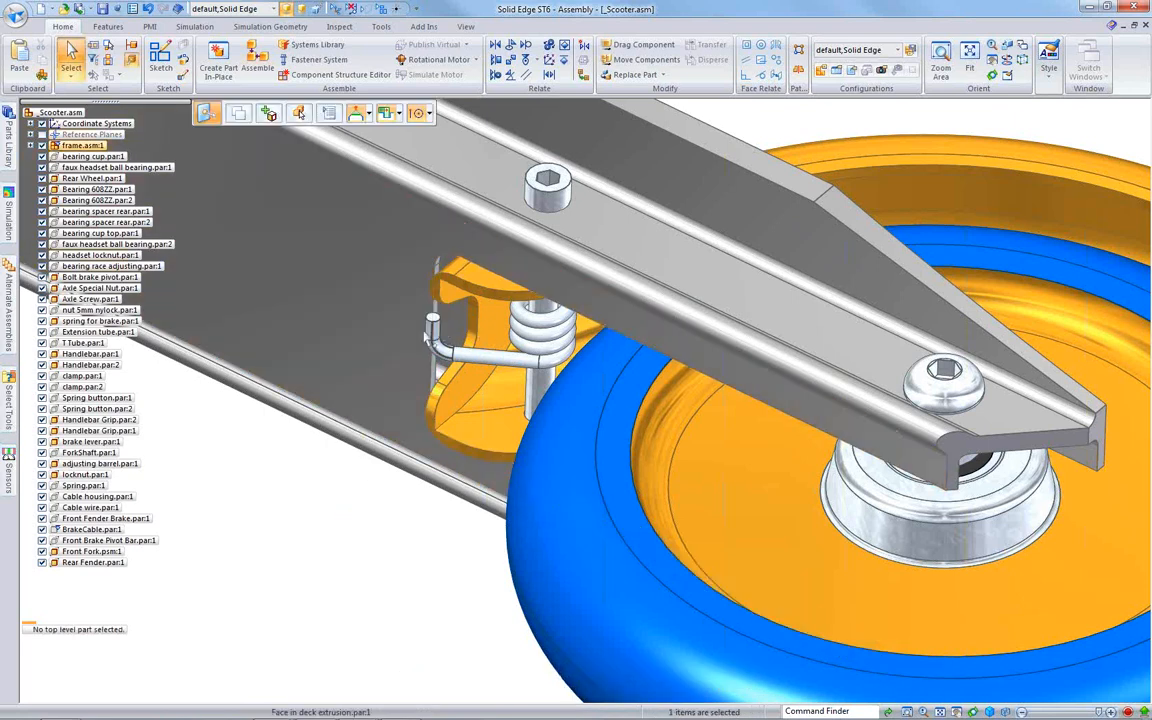
# Step: Lengthen the brake spring's lower arm by moving its hooked end along the arm's axis, away from the coil
pyautogui.click(410, 311)
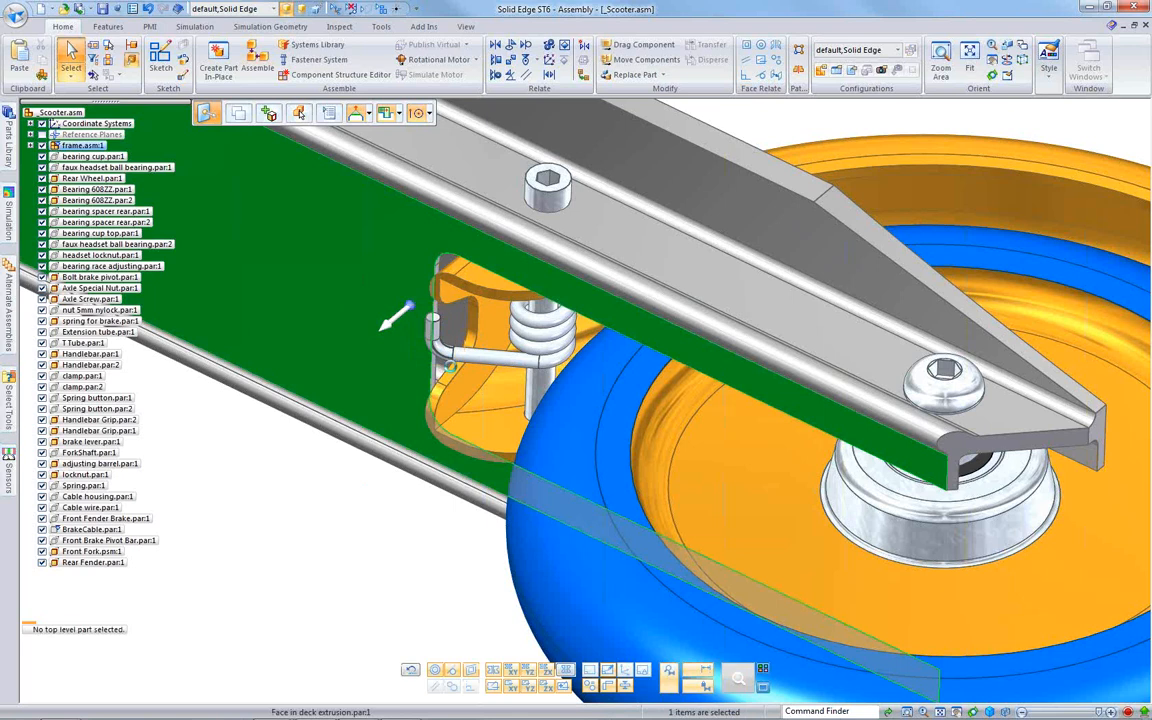
pyautogui.click(437, 330)
pyautogui.click(434, 322)
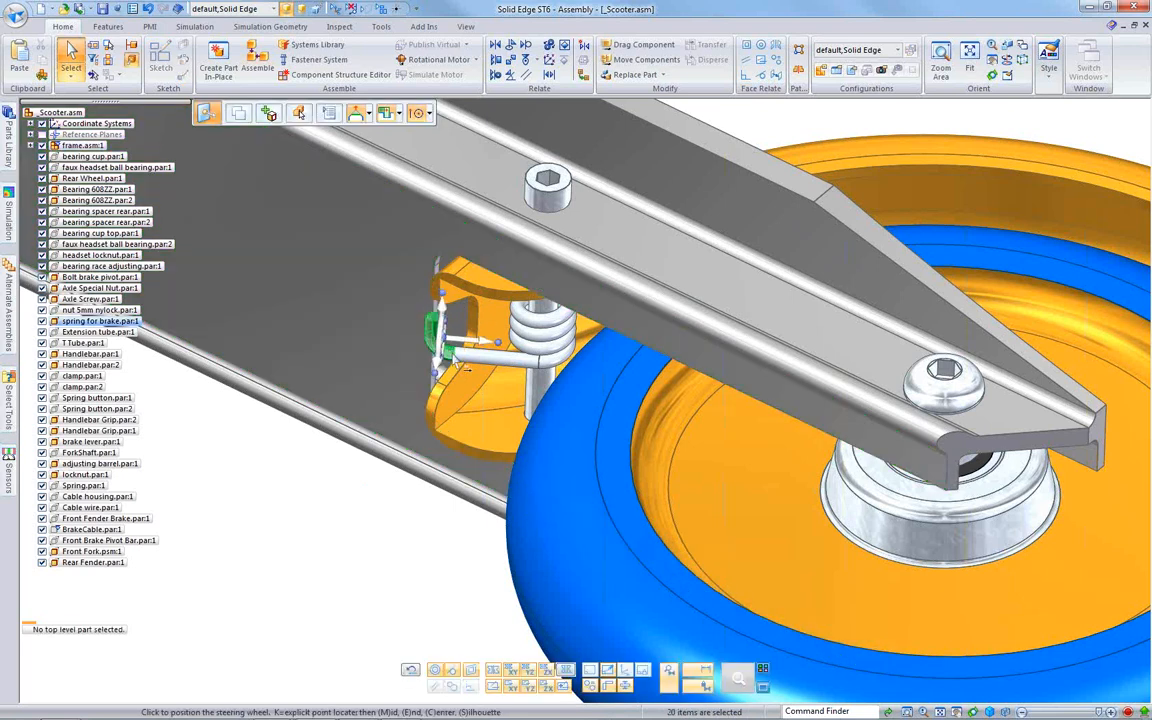
pyautogui.click(474, 358)
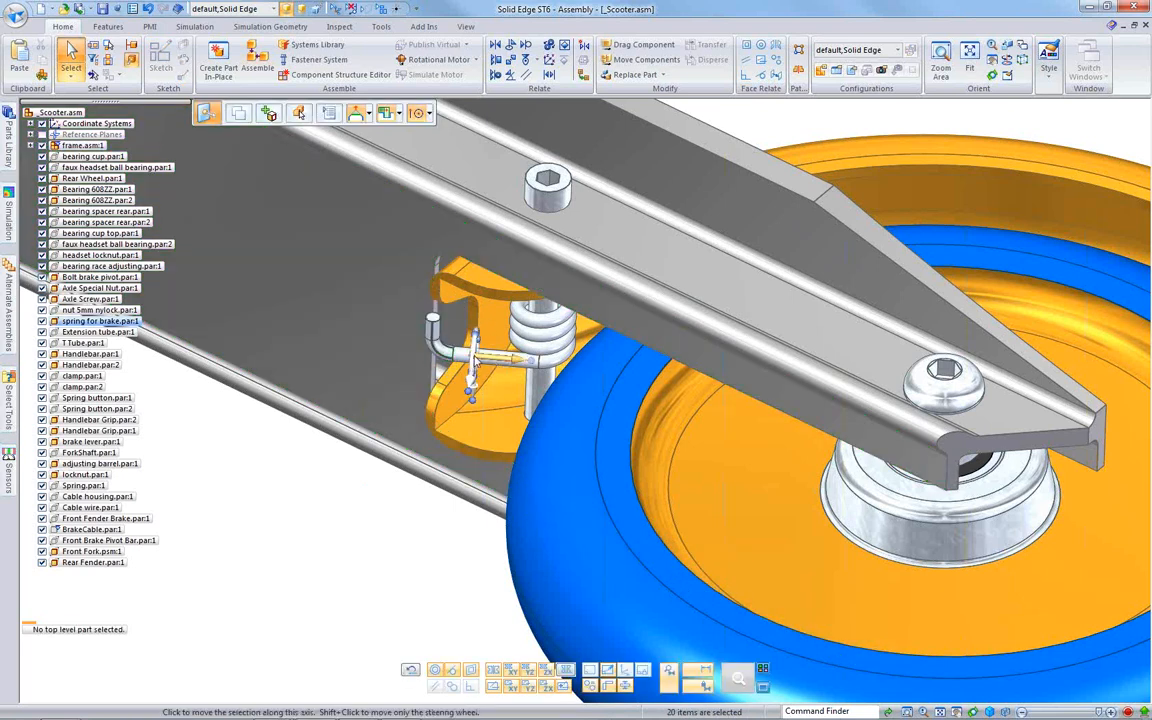
pyautogui.click(497, 368)
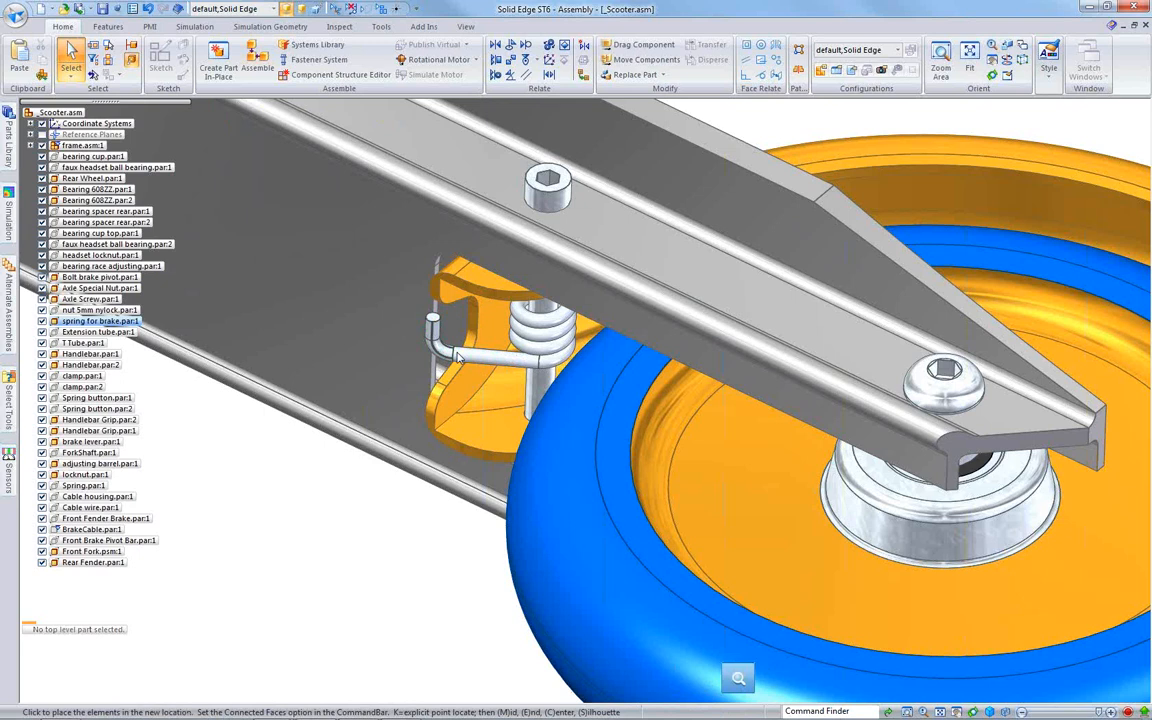
pyautogui.click(443, 350)
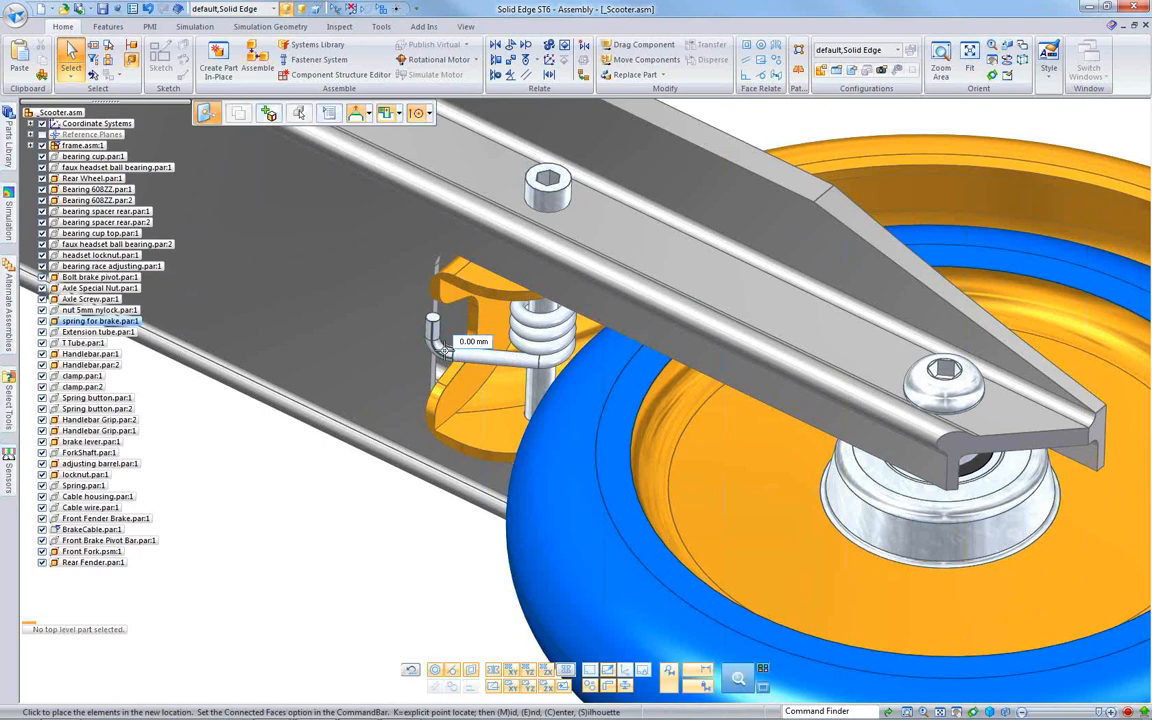
pyautogui.moveTo(443, 350); pyautogui.dragTo(368, 483)
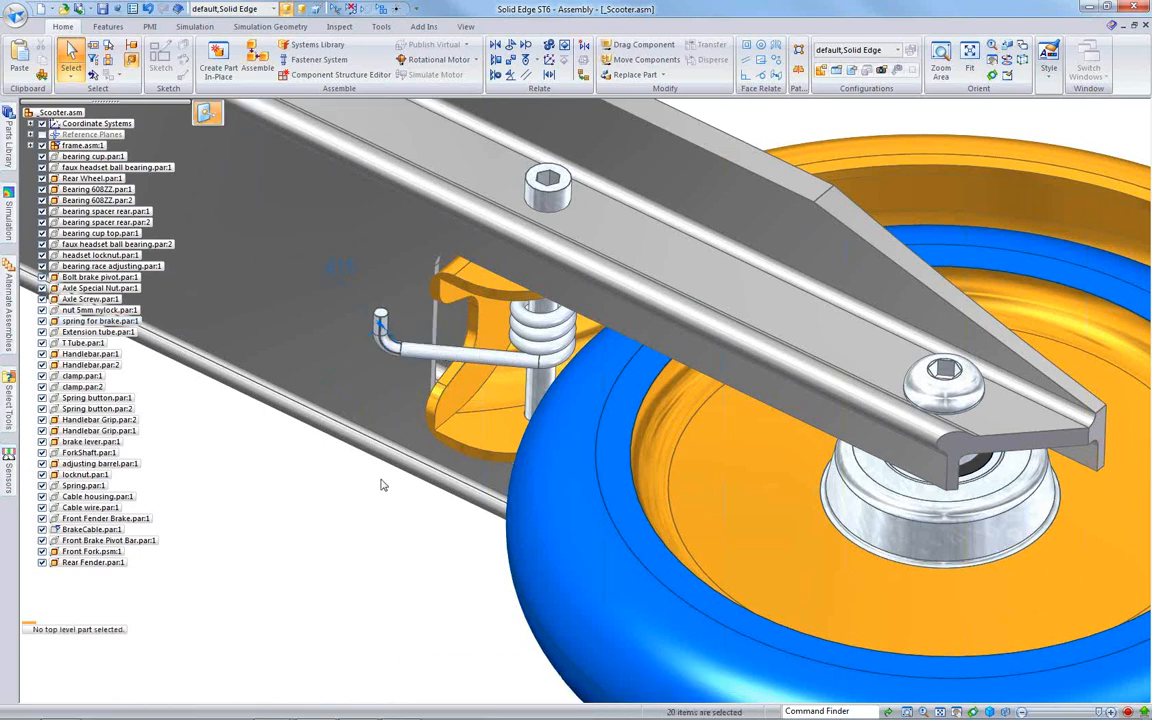
pyautogui.moveTo(404, 478); pyautogui.dragTo(604, 532, button='middle')
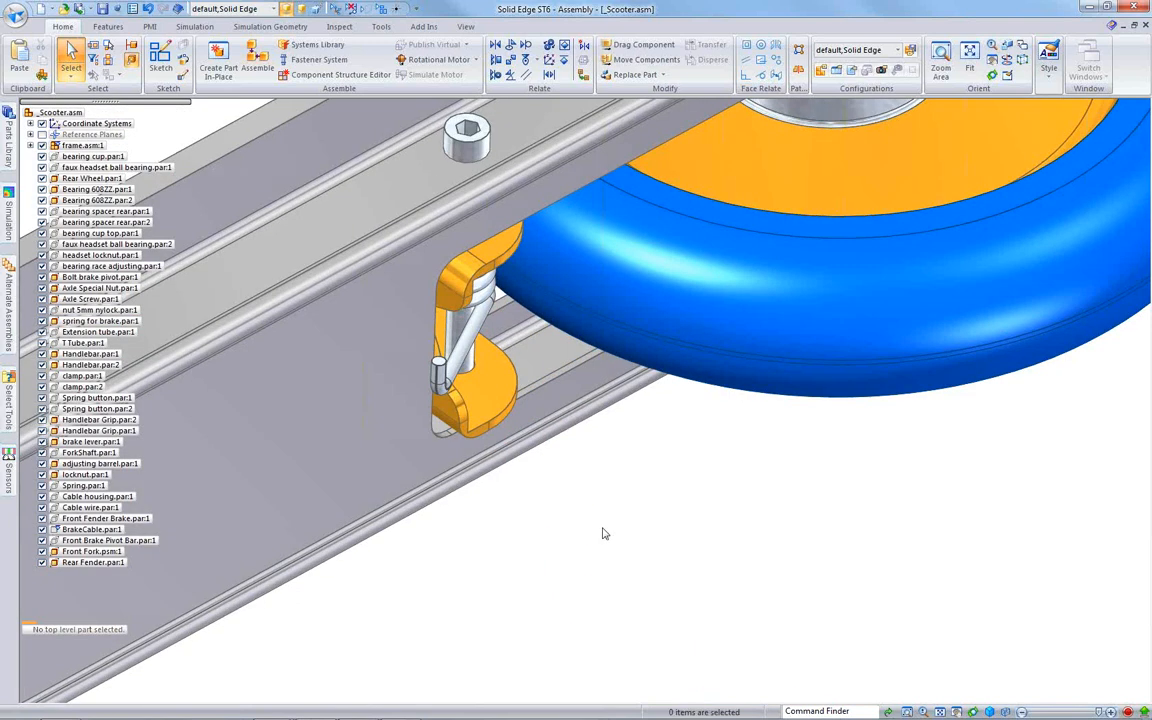
pyautogui.press('Escape')
# Step: Examine the rear fender and wheel from above and from the side to check how far the fender tail reaches
pyautogui.moveTo(600, 567); pyautogui.dragTo(662, 540, button='middle')
pyautogui.scroll(-4, 604, 579)
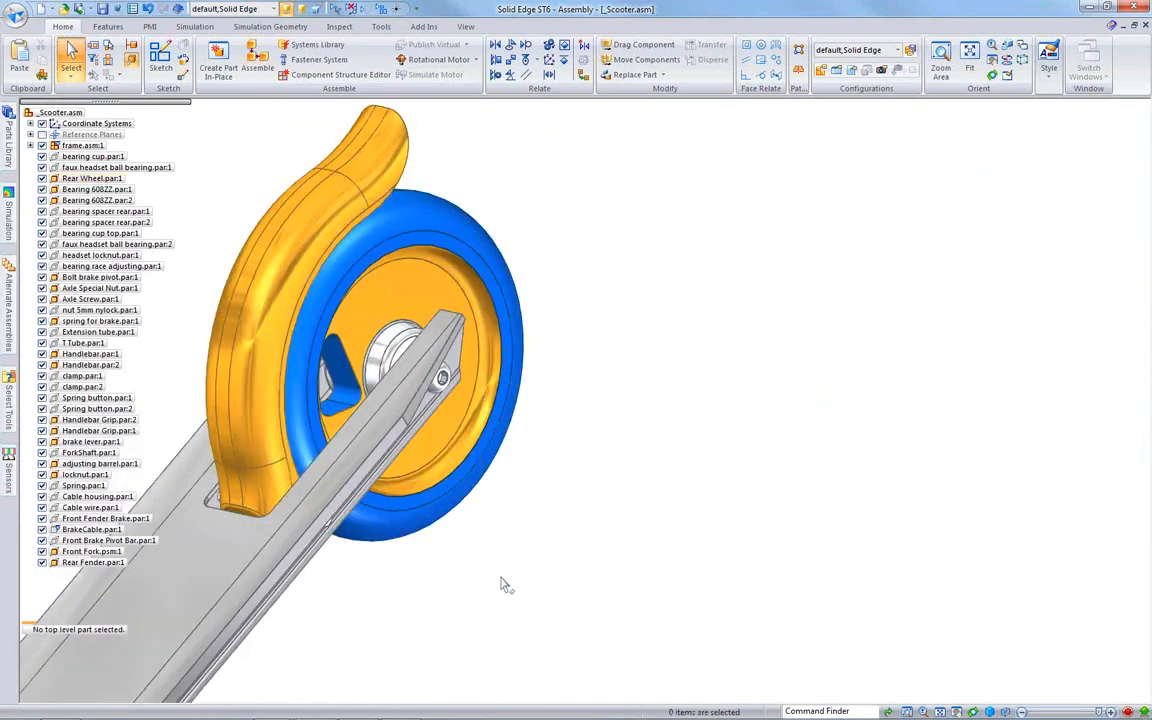
pyautogui.hotkey('ctrl', 'f')
pyautogui.scroll(2, 858, 609)
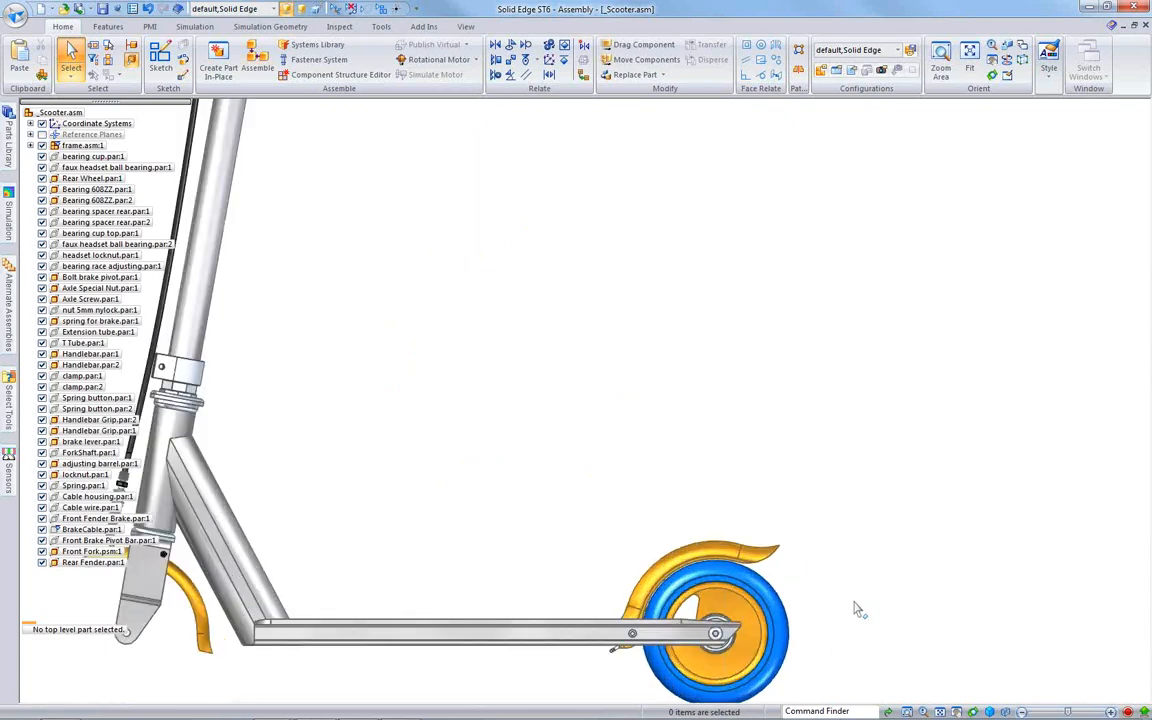
pyautogui.scroll(2, 855, 609)
pyautogui.keyDown('shift'); pyautogui.moveTo(807, 579); pyautogui.dragTo(782, 309, button='middle'); pyautogui.keyUp('shift')
pyautogui.scroll(1, 757, 502)
pyautogui.scroll(-1, 757, 502)
pyautogui.moveTo(757, 502); pyautogui.dragTo(672, 498, button='middle')
pyautogui.scroll(2, 672, 497)
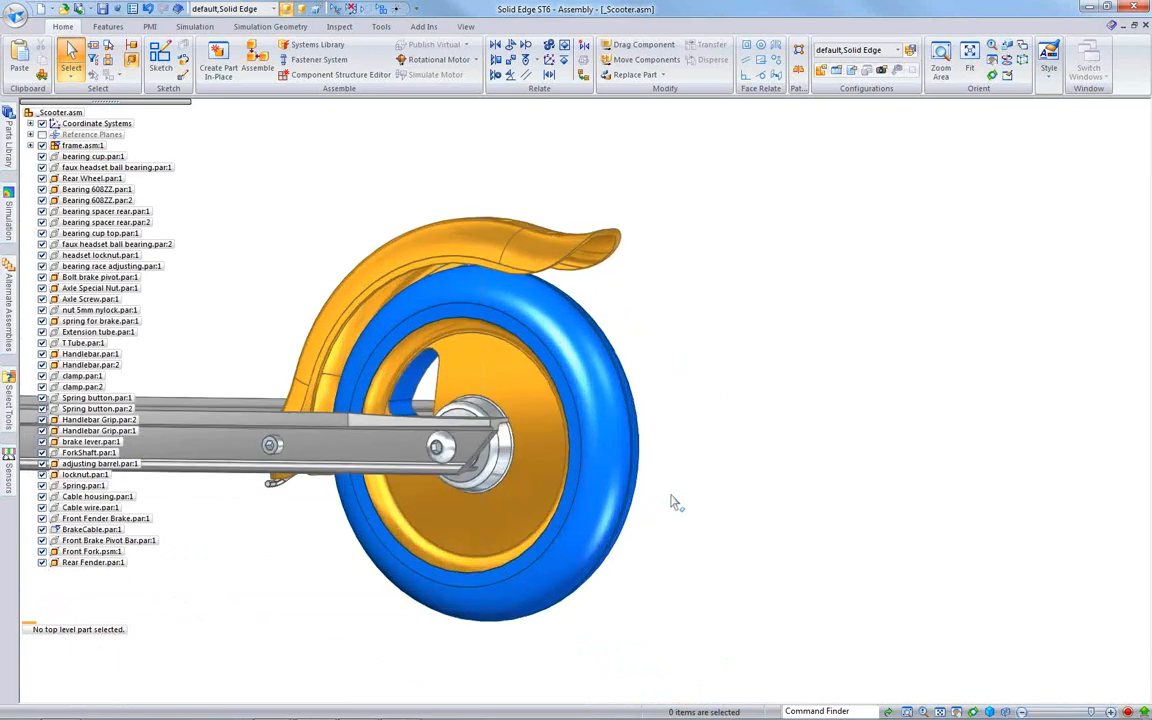
# Step: Extend the fender tail by rotating its end face about 5 degrees around the rear wheel's axle
pyautogui.click(620, 241)
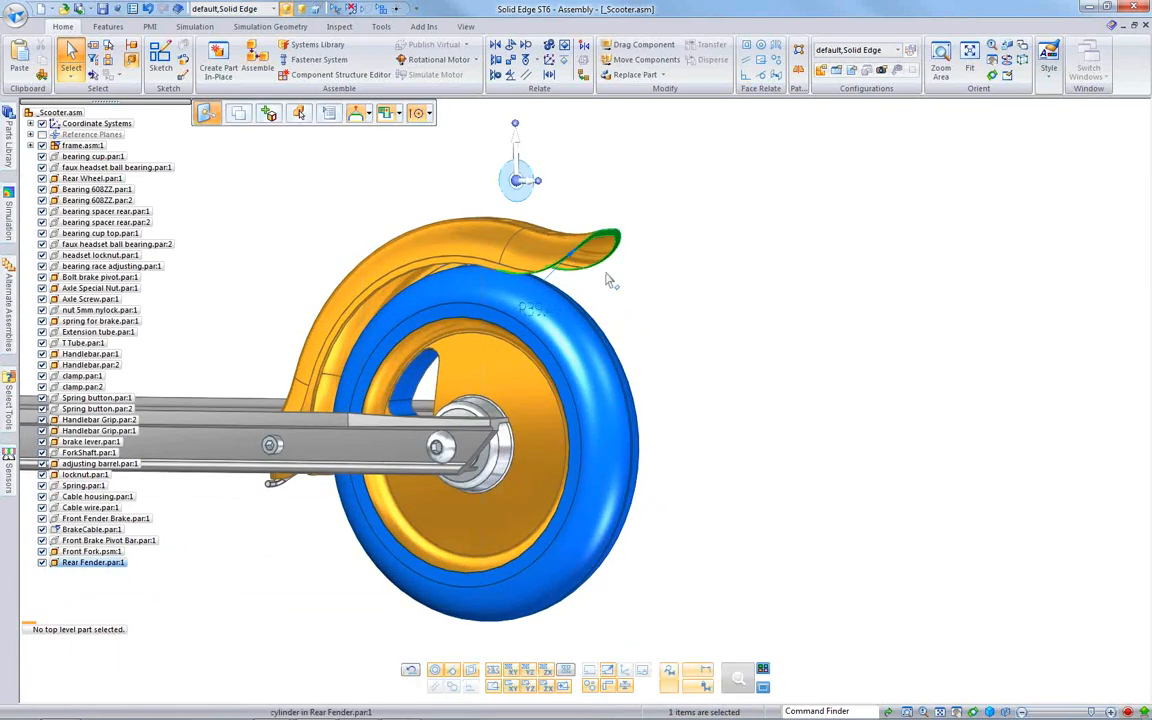
pyautogui.click(517, 181)
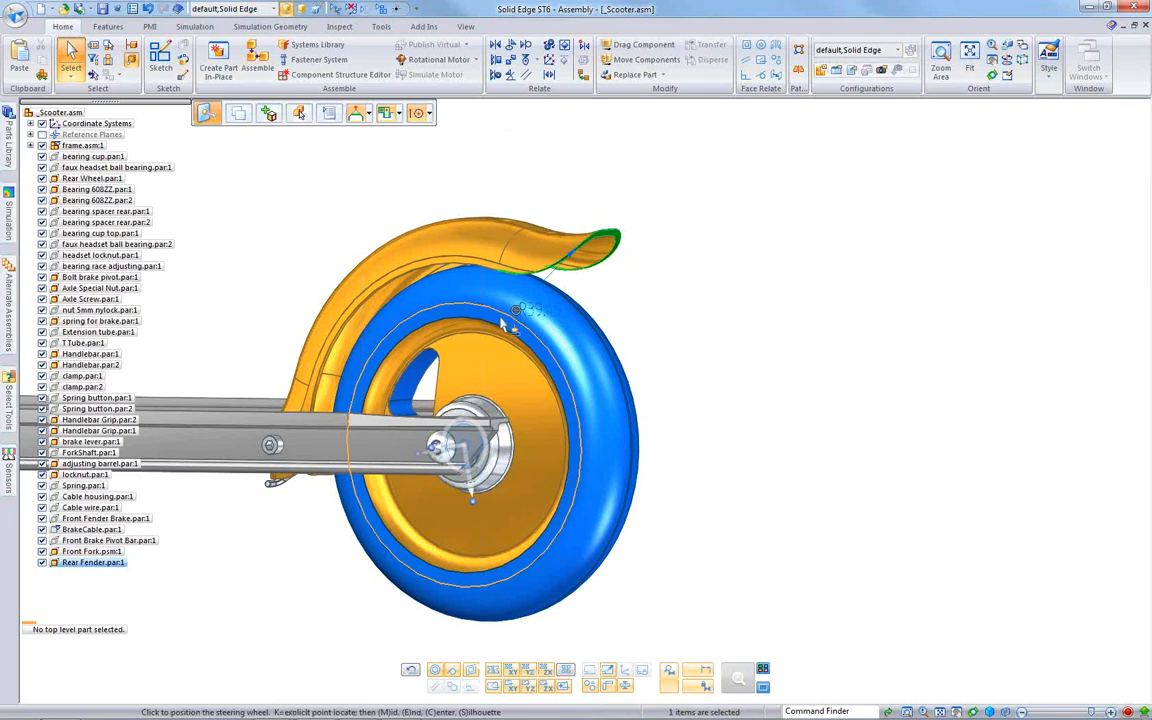
pyautogui.click(502, 432)
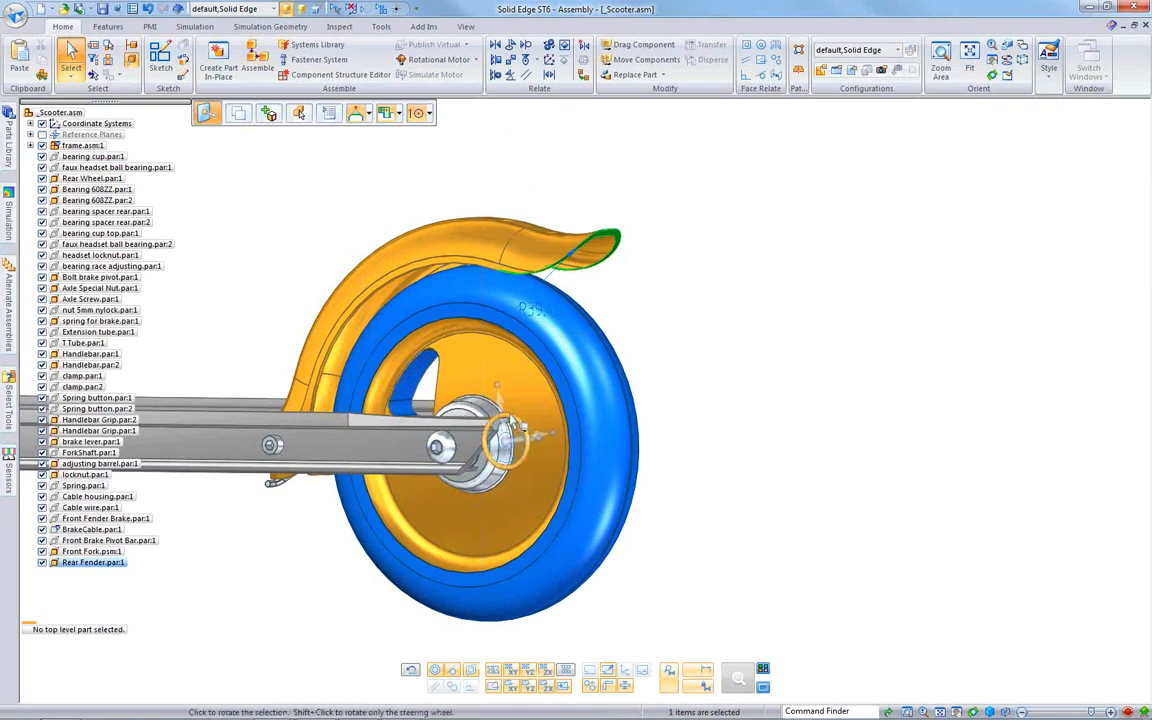
pyautogui.click(517, 421)
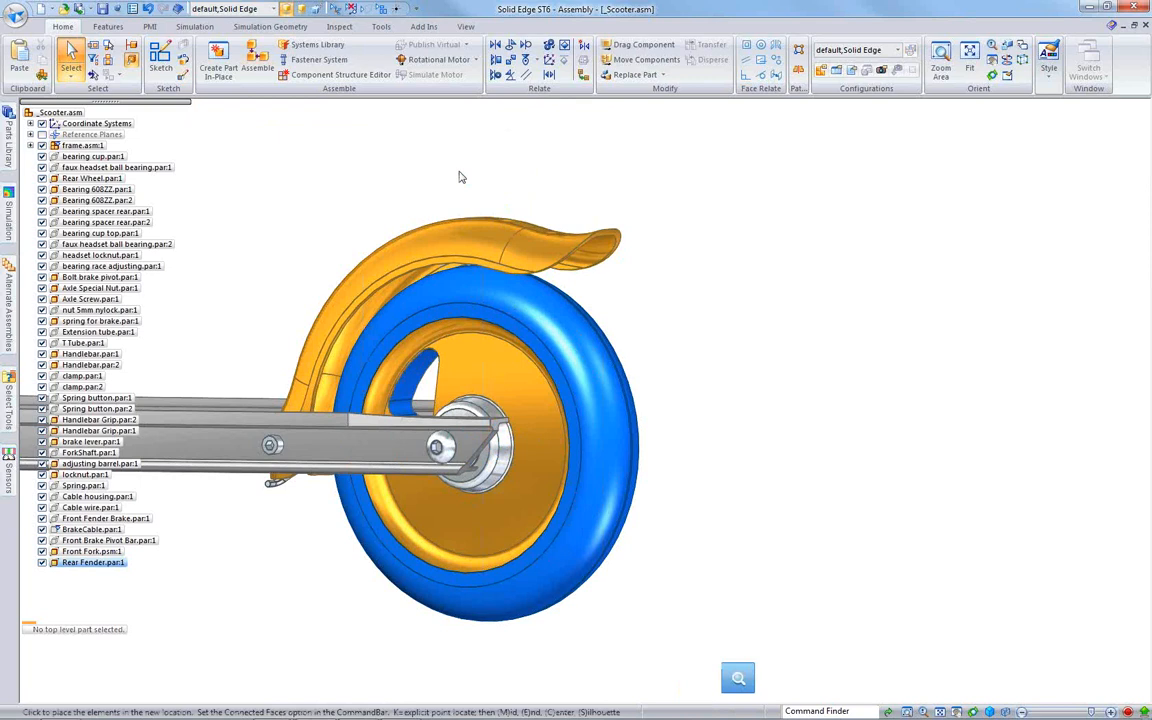
pyautogui.click(492, 187)
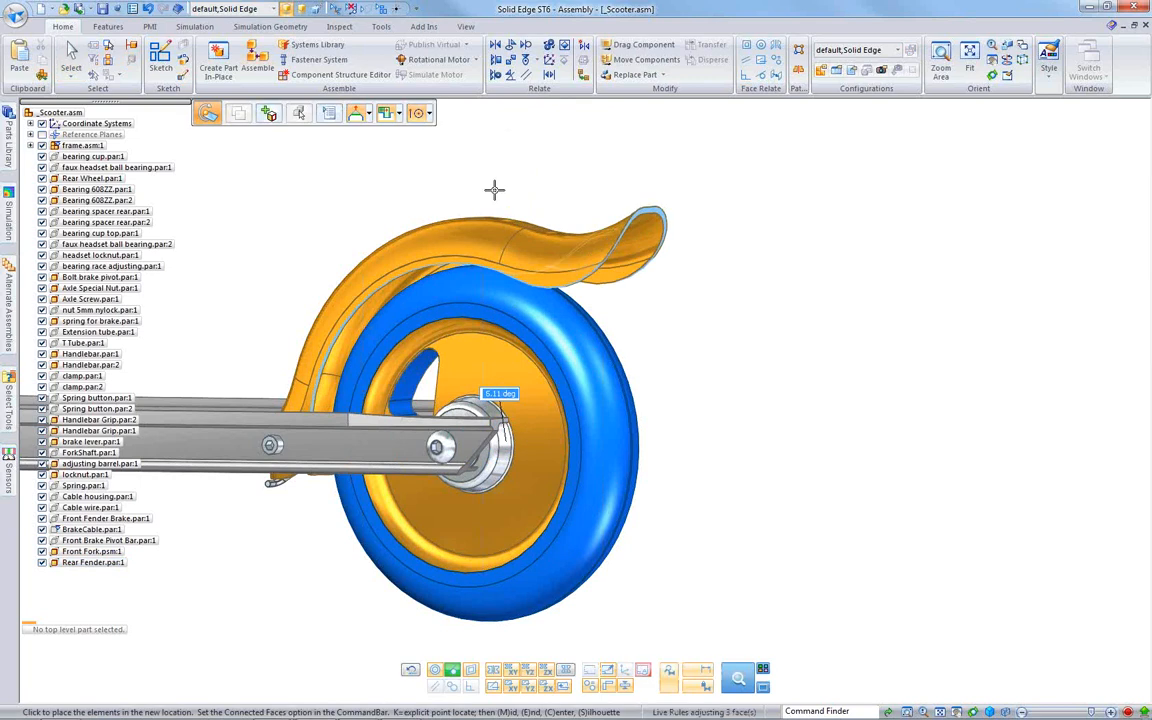
pyautogui.click(573, 212)
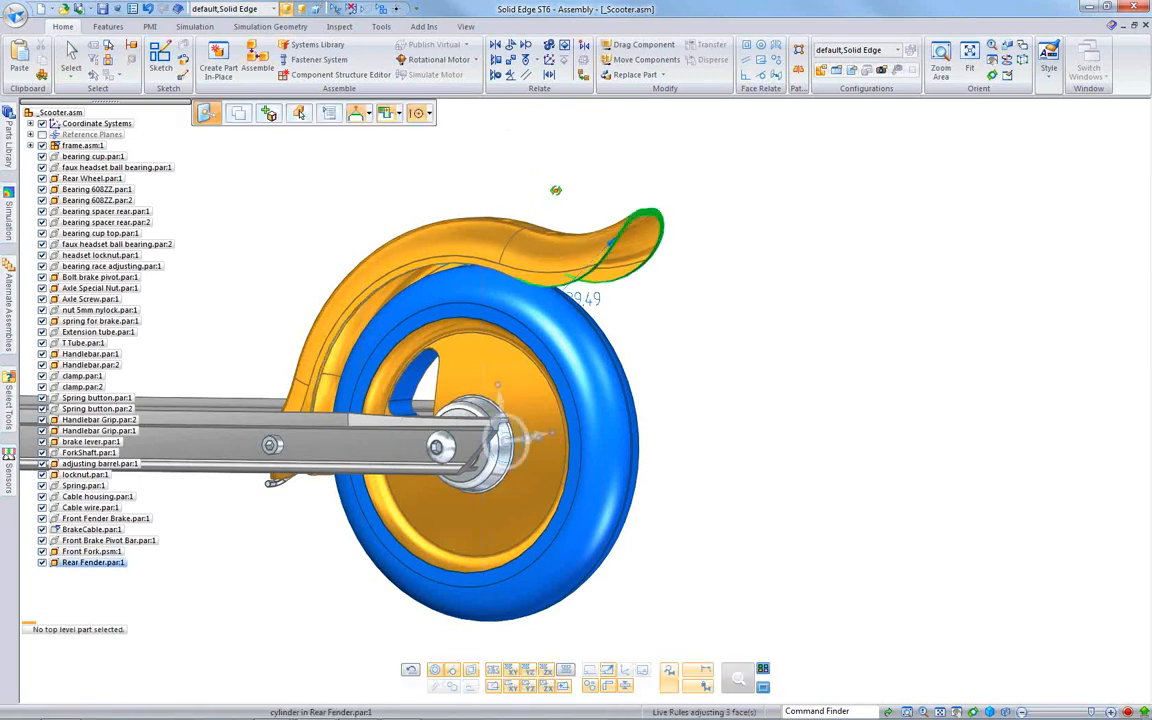
pyautogui.press('Escape')
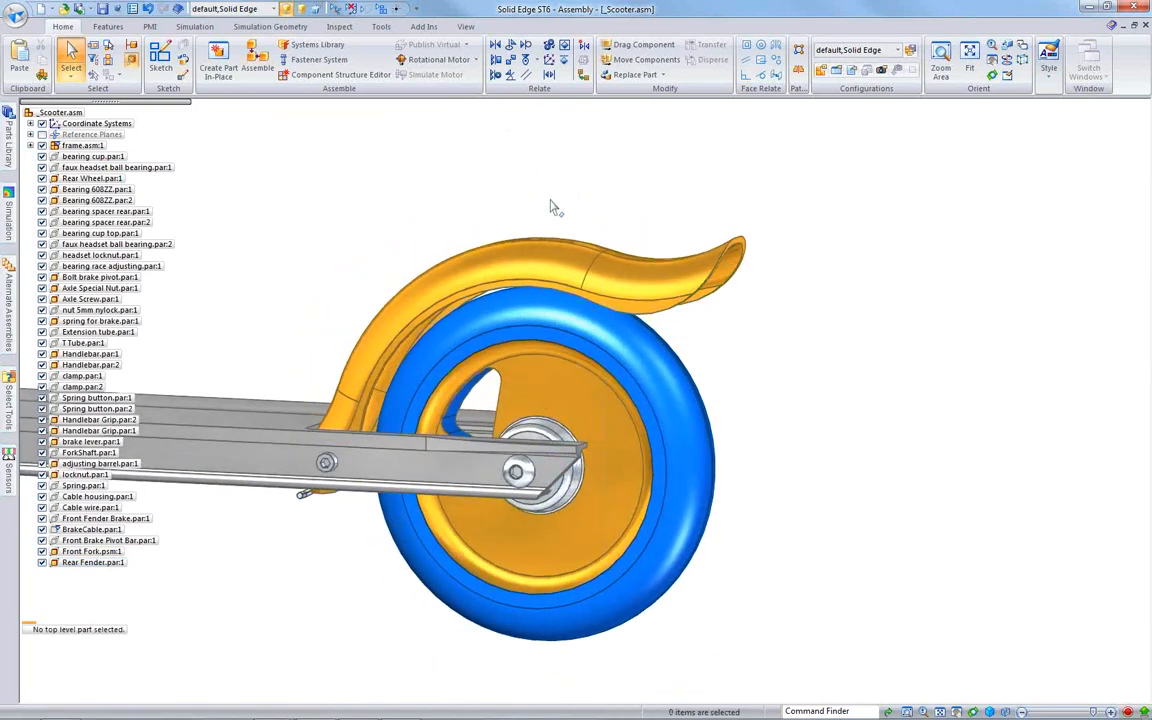
# Step: Rotate all faces of the fender's upturned tail 20 degrees around the rear wheel's axle, lifting the tail towards the deck
pyautogui.moveTo(548, 197); pyautogui.dragTo(700, 346)
pyautogui.click(634, 220)
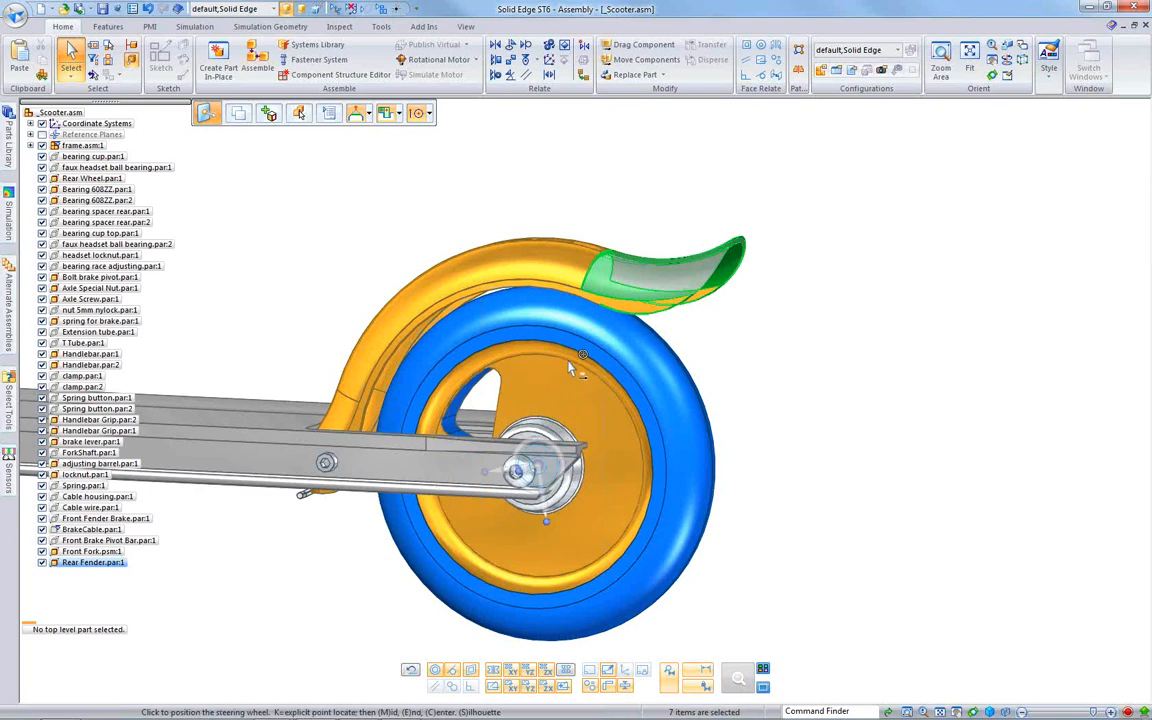
pyautogui.click(536, 452)
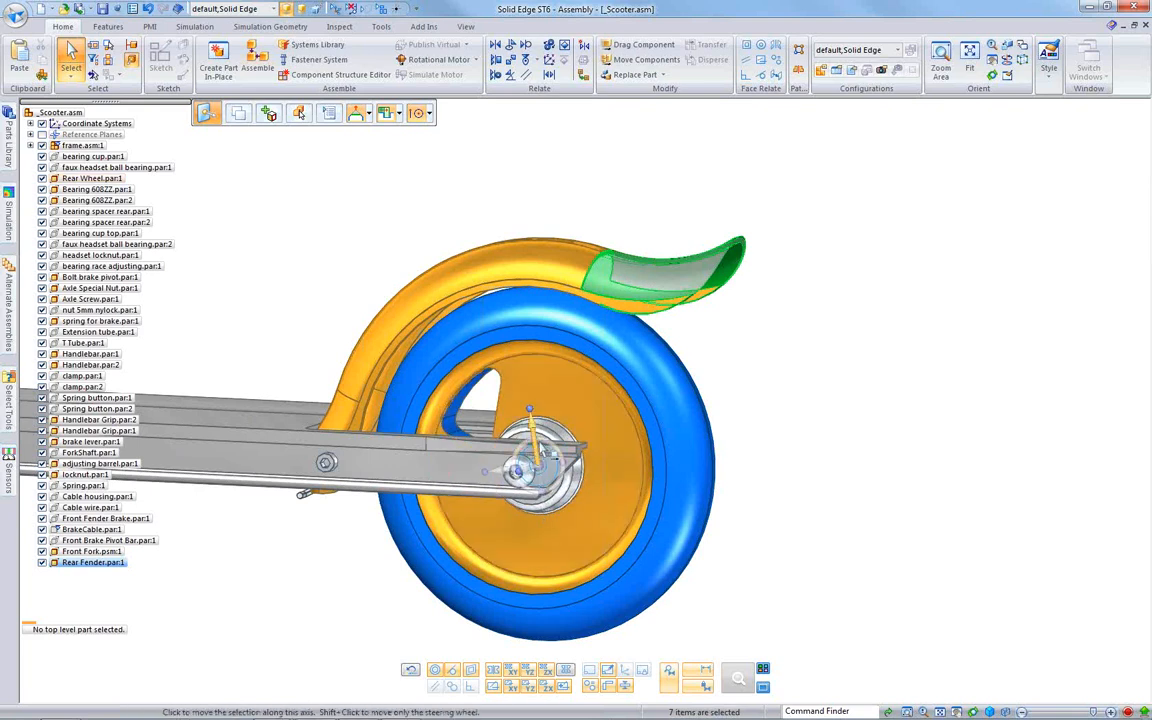
pyautogui.press('Escape')
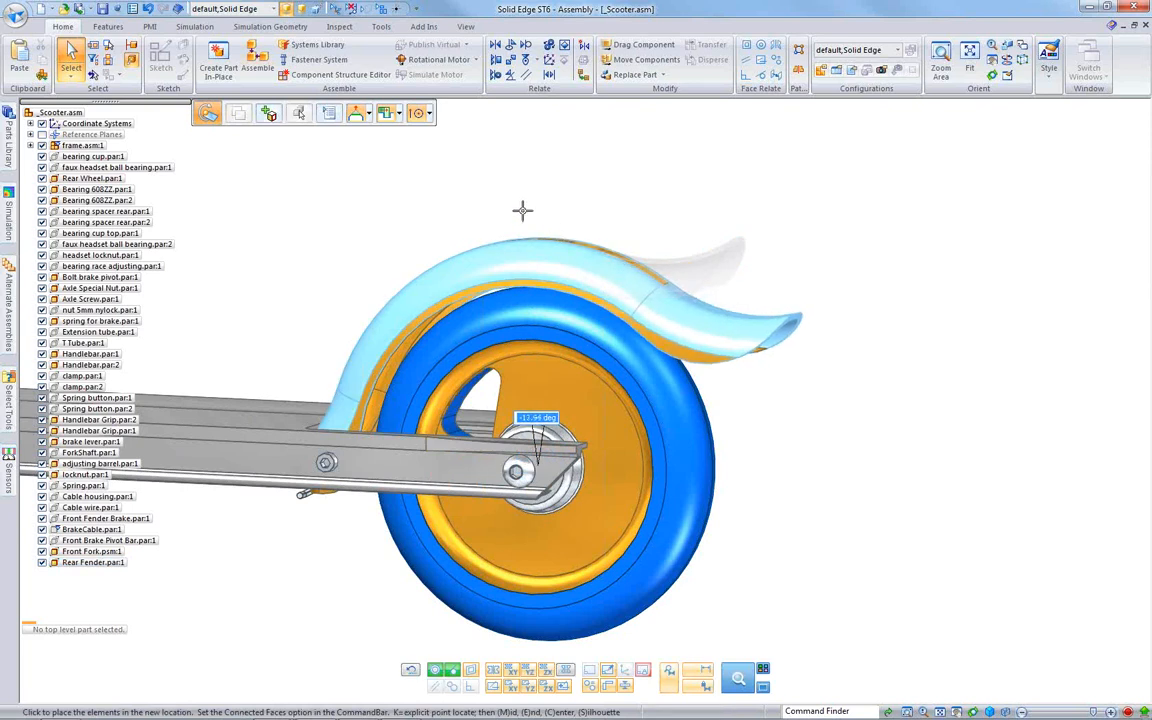
pyautogui.click(395, 208)
pyautogui.write('20')
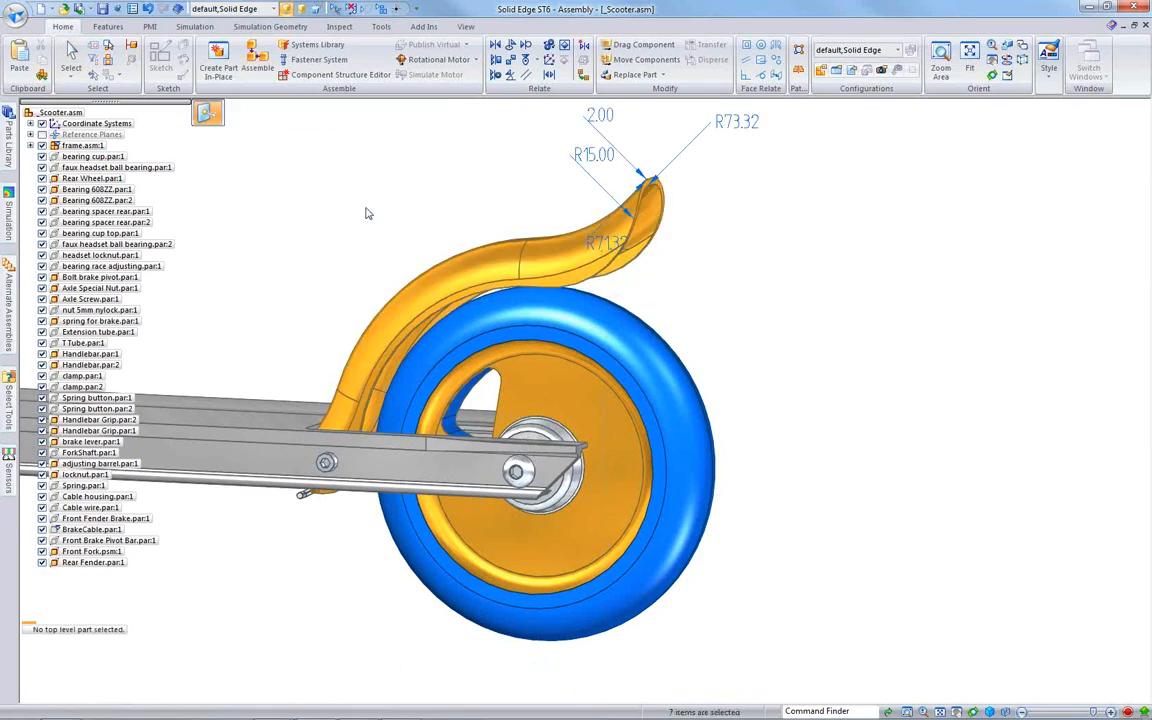
# Step: Select the rear wheel's web, rim and hub side faces together with the fender's side face and the deck opening's inner side face
pyautogui.moveTo(692, 312); pyautogui.dragTo(745, 361, button='middle')
pyautogui.scroll(4, 746, 360)
pyautogui.scroll(-1, 748, 352)
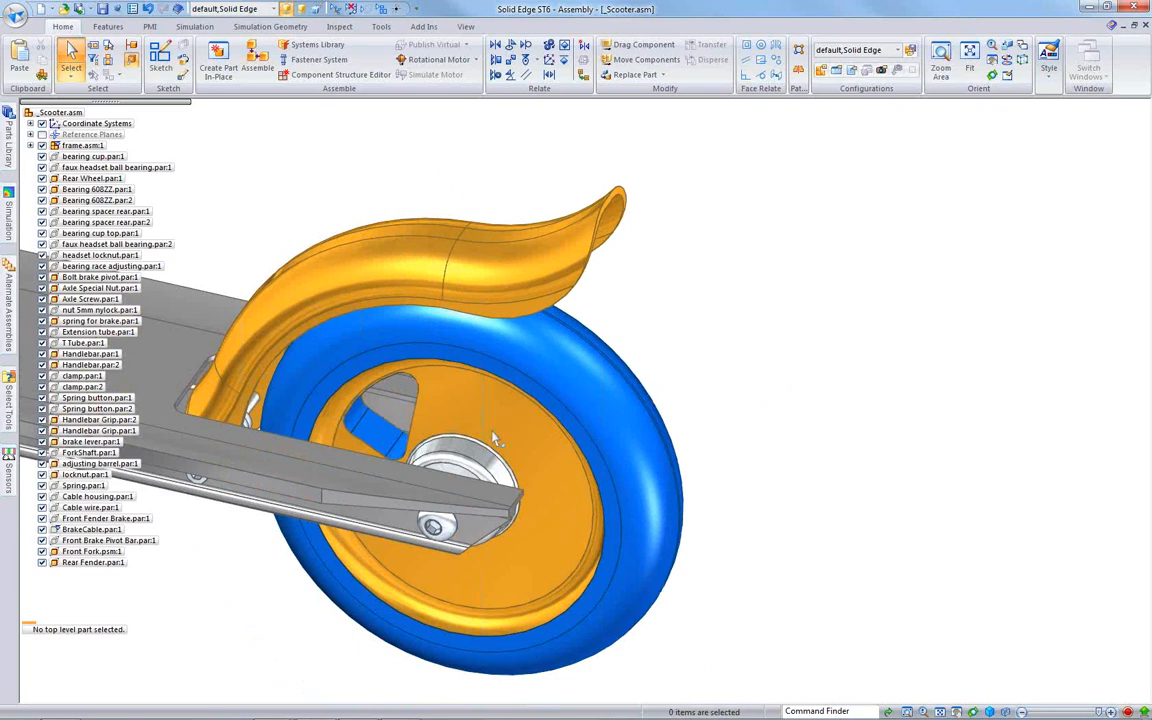
pyautogui.click(448, 372)
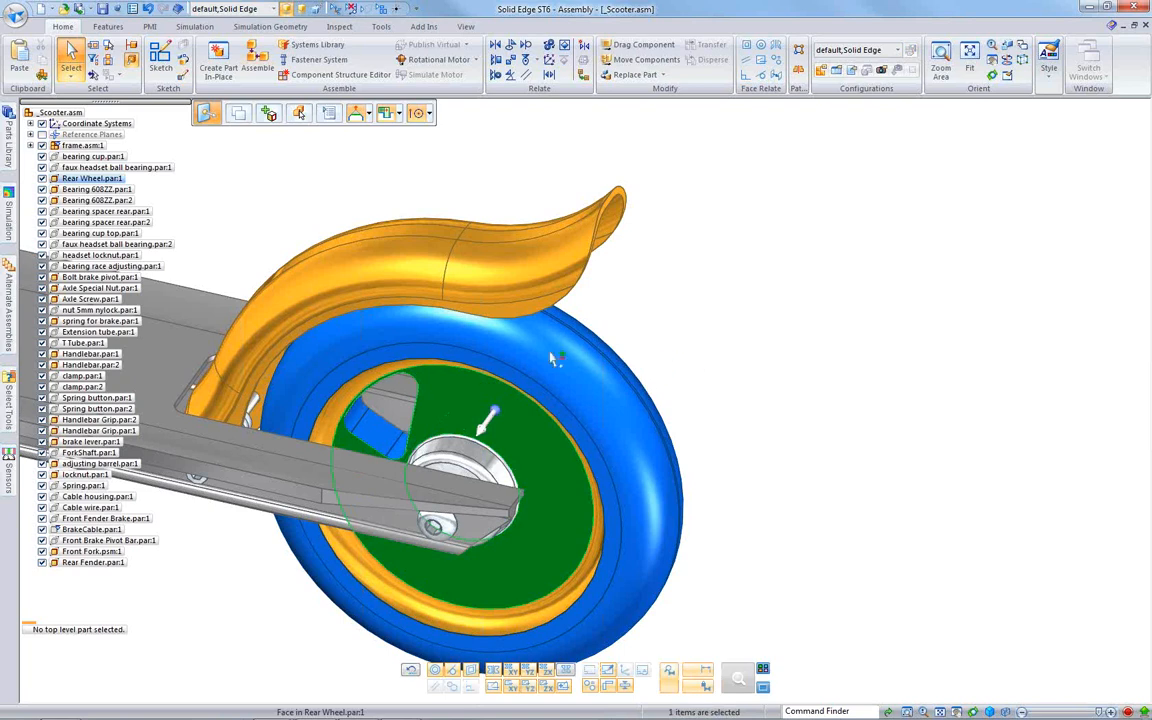
pyautogui.click(453, 358)
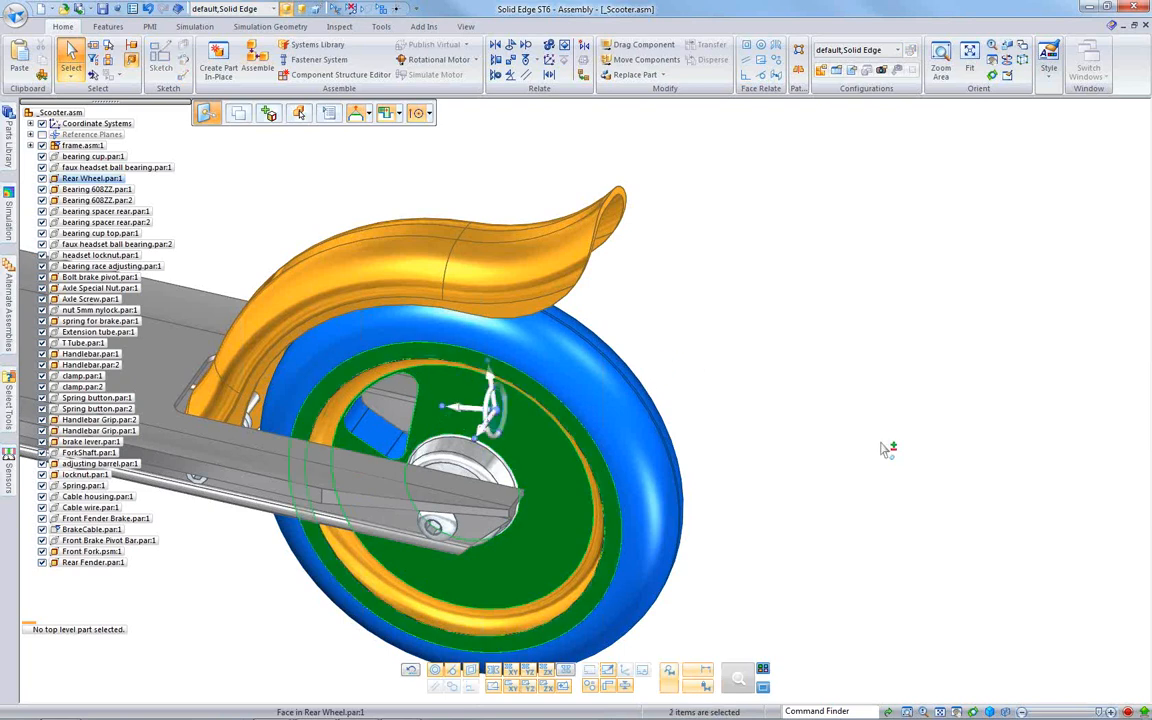
pyautogui.click(531, 318)
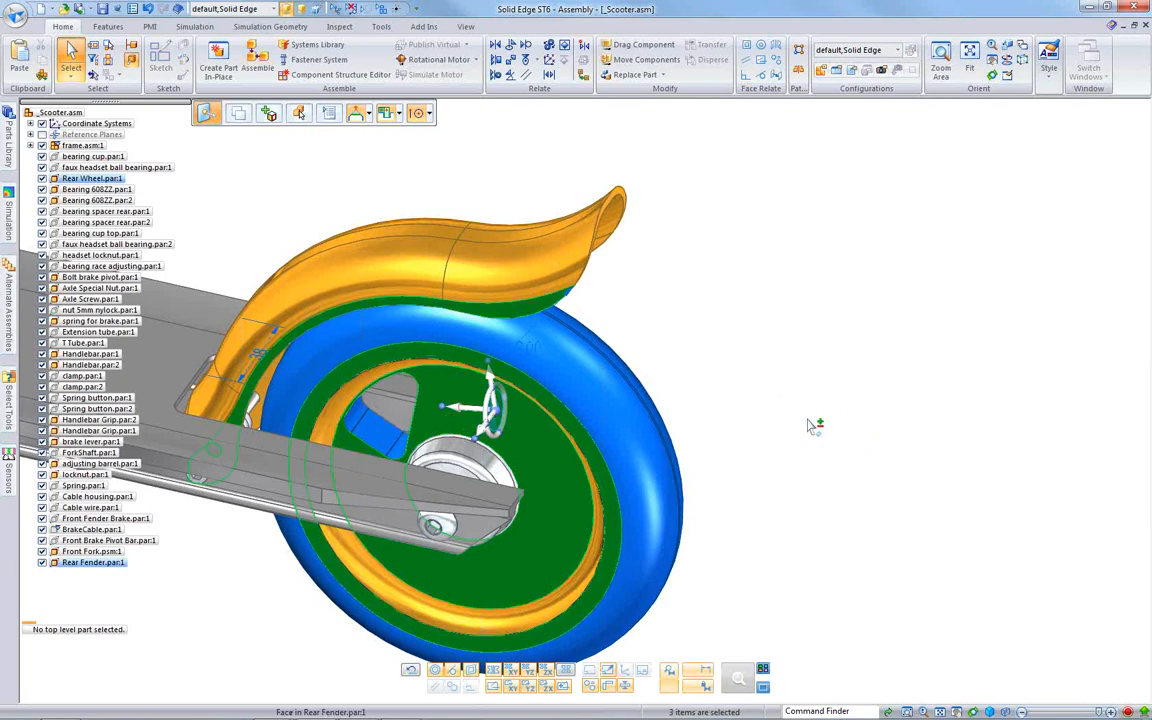
pyautogui.keyDown('ctrl'); pyautogui.click(895, 460); pyautogui.keyUp('ctrl')
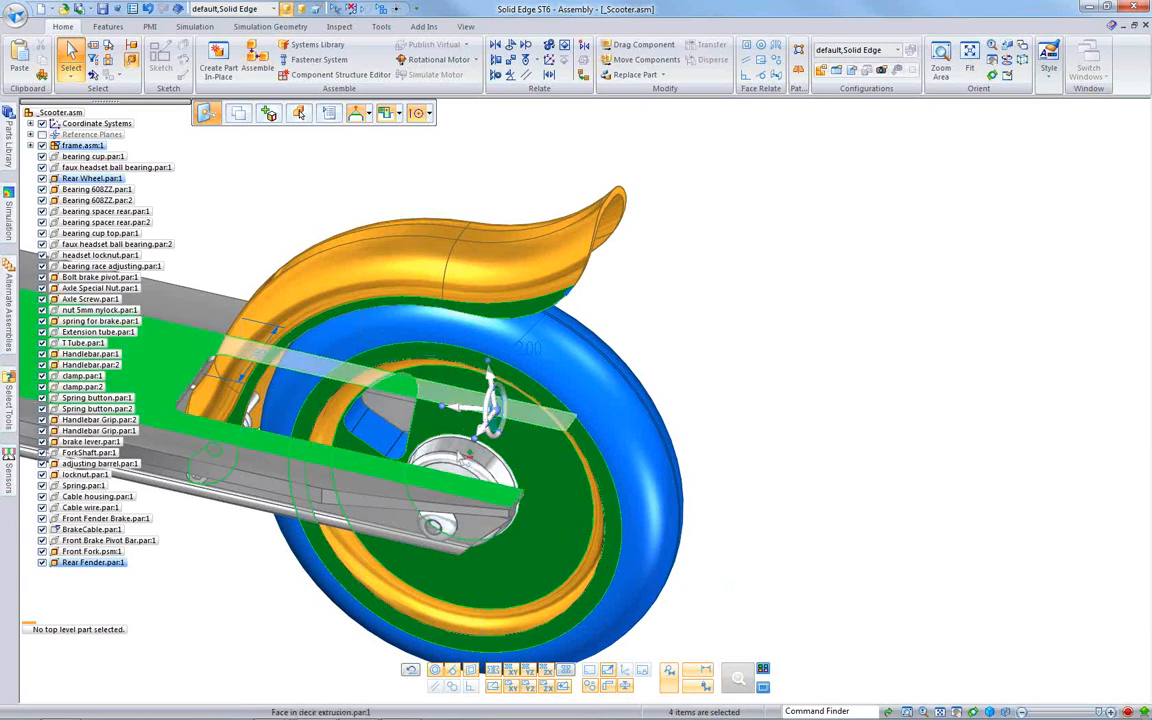
pyautogui.rightClick(358, 461)
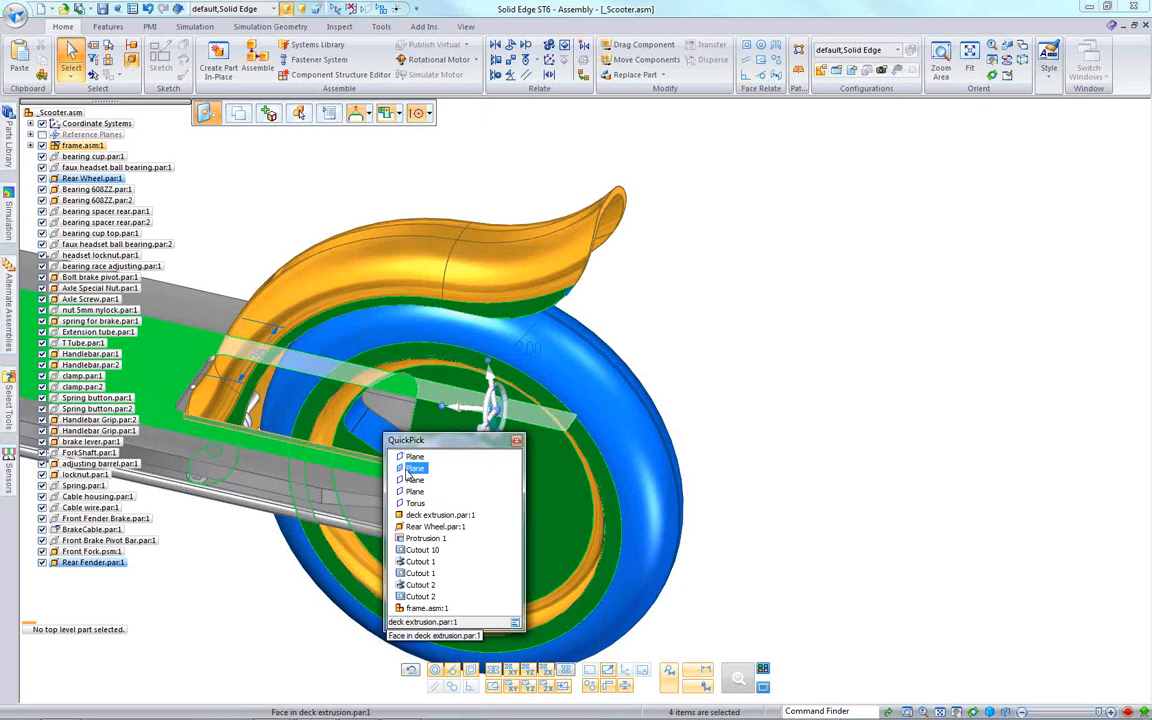
pyautogui.click(408, 470)
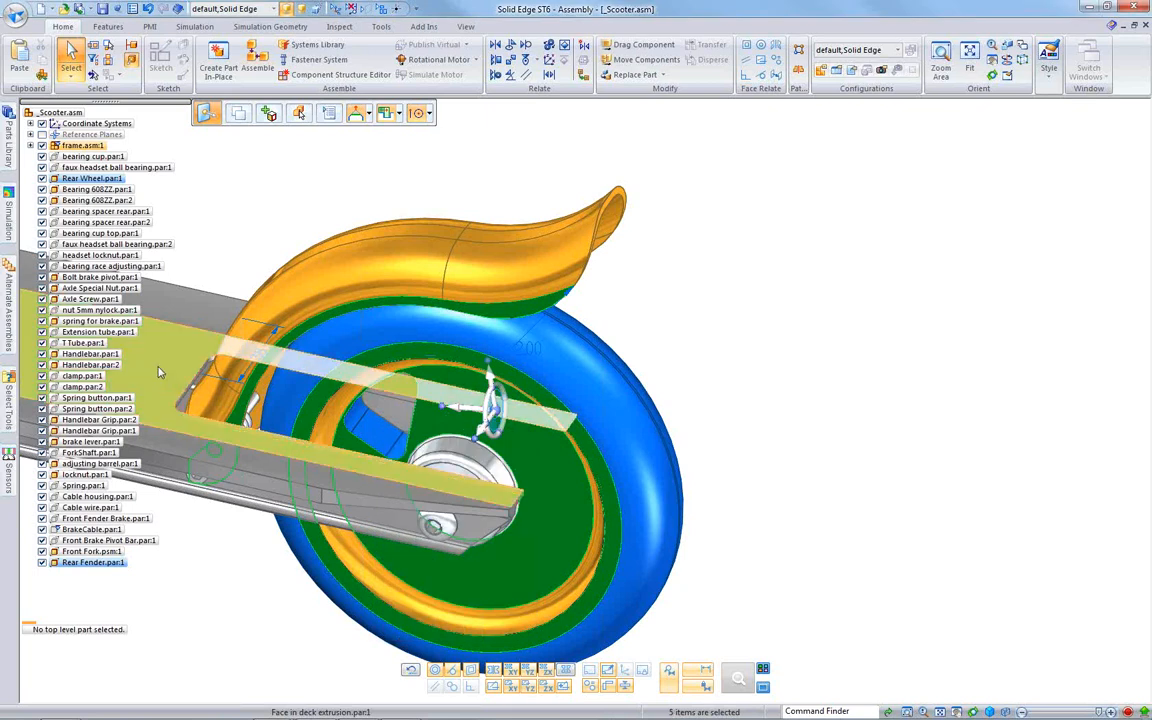
pyautogui.click(455, 478)
pyautogui.keyDown('ctrl'); pyautogui.click(455, 478); pyautogui.keyUp('ctrl')
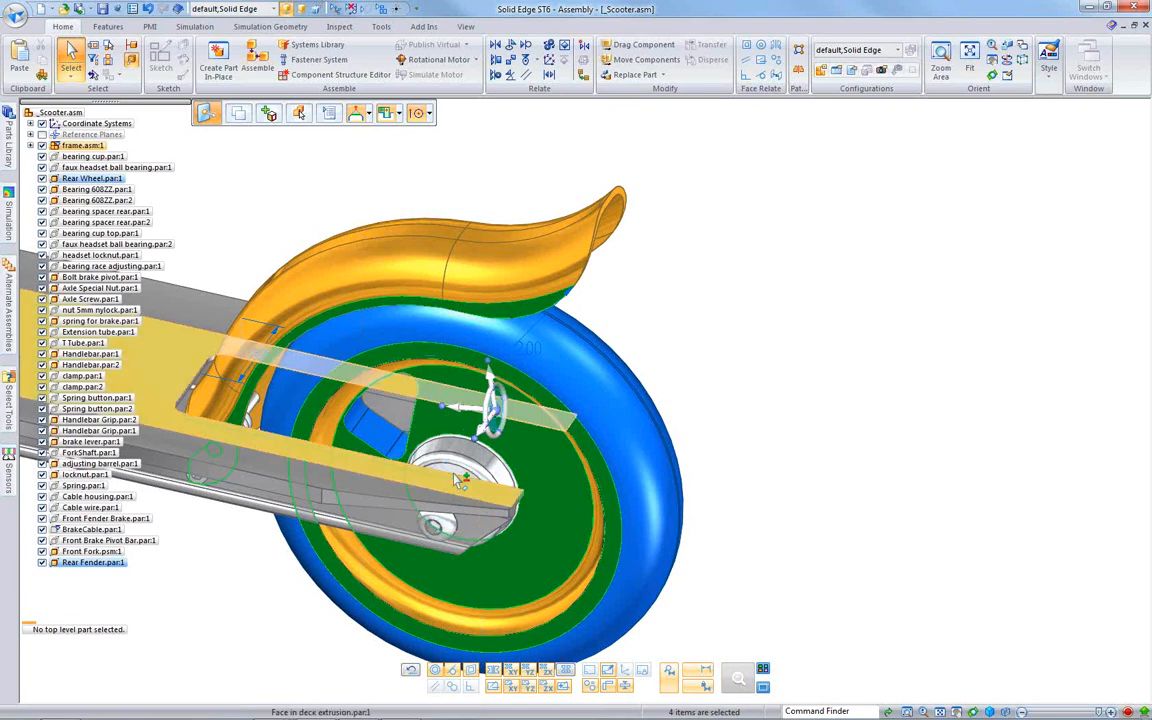
pyautogui.rightClick(458, 480)
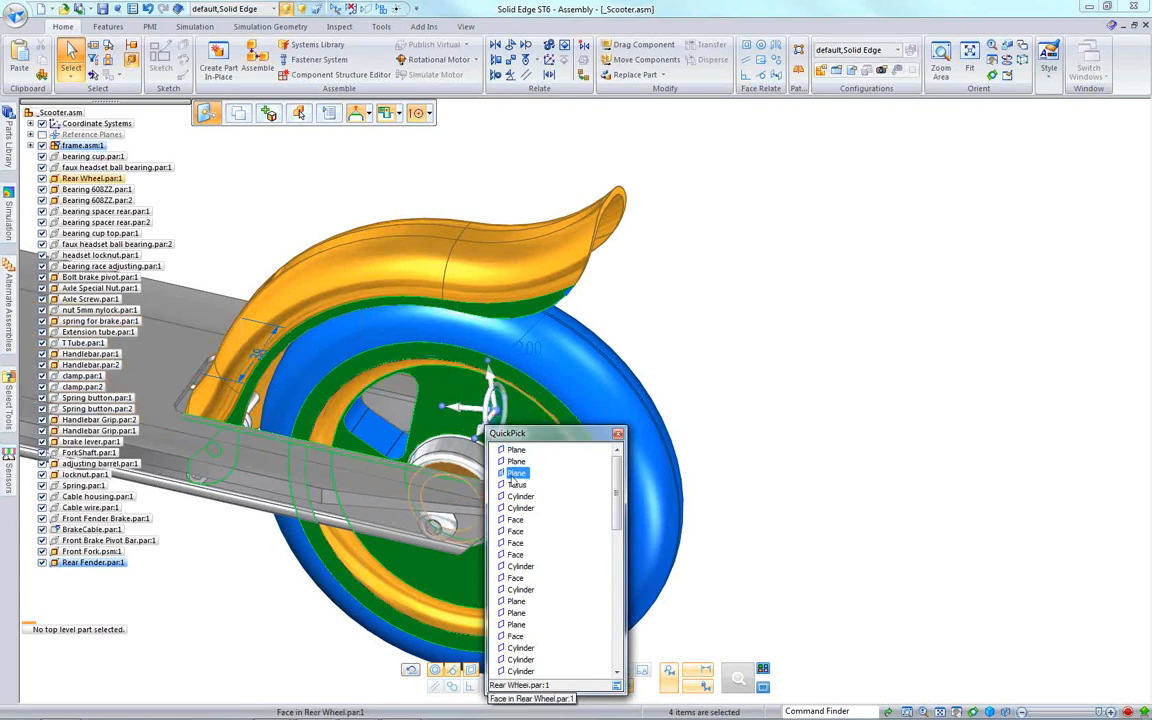
pyautogui.click(513, 474)
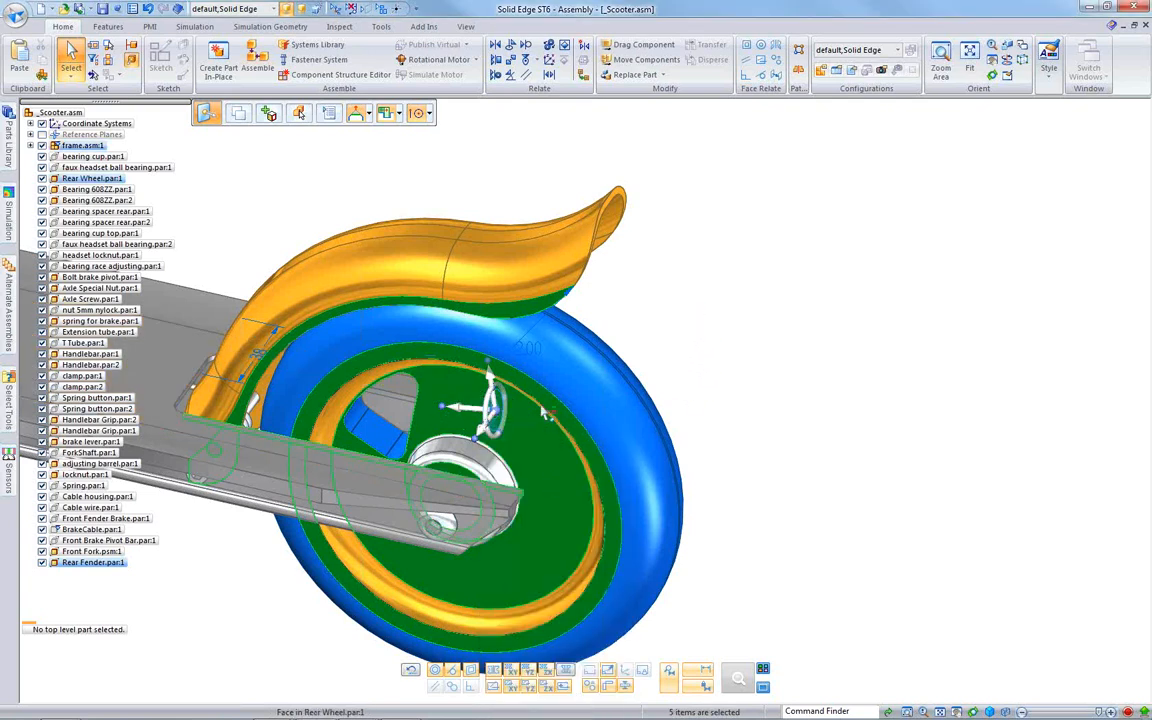
# Step: Move the selected wheel, fender and deck opening faces outward symmetrically, making the fender 50 mm wide
pyautogui.click(493, 410)
pyautogui.click(787, 300)
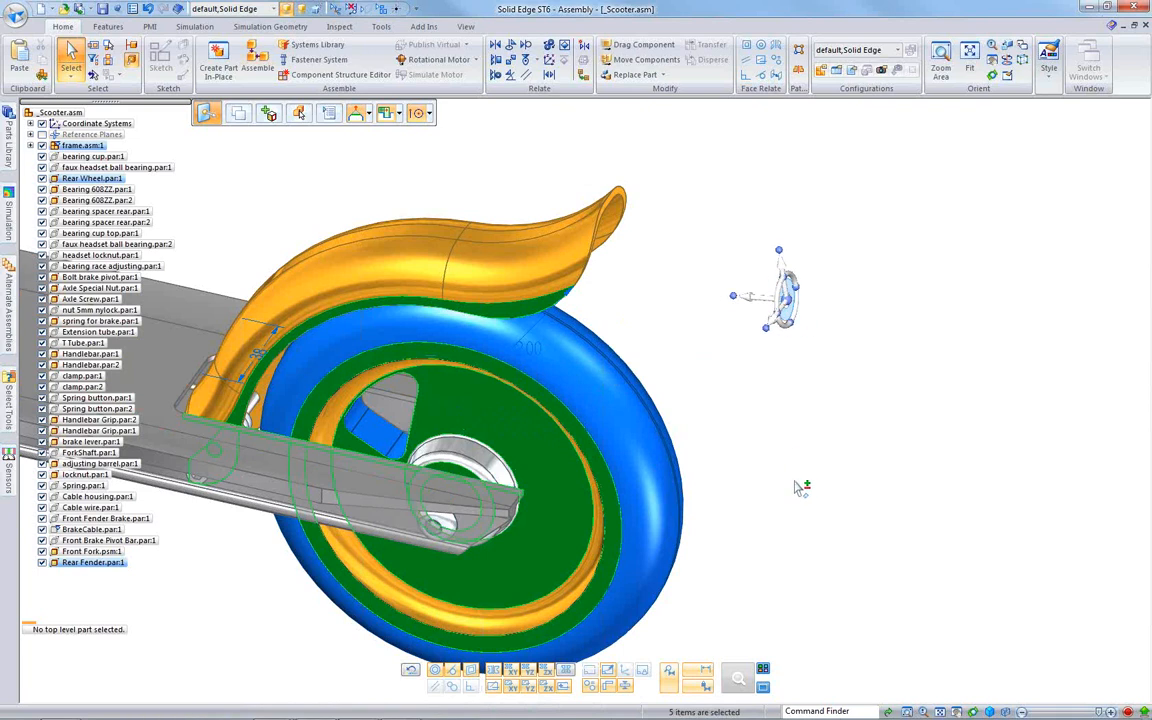
pyautogui.moveTo(793, 486); pyautogui.dragTo(799, 380, button='middle')
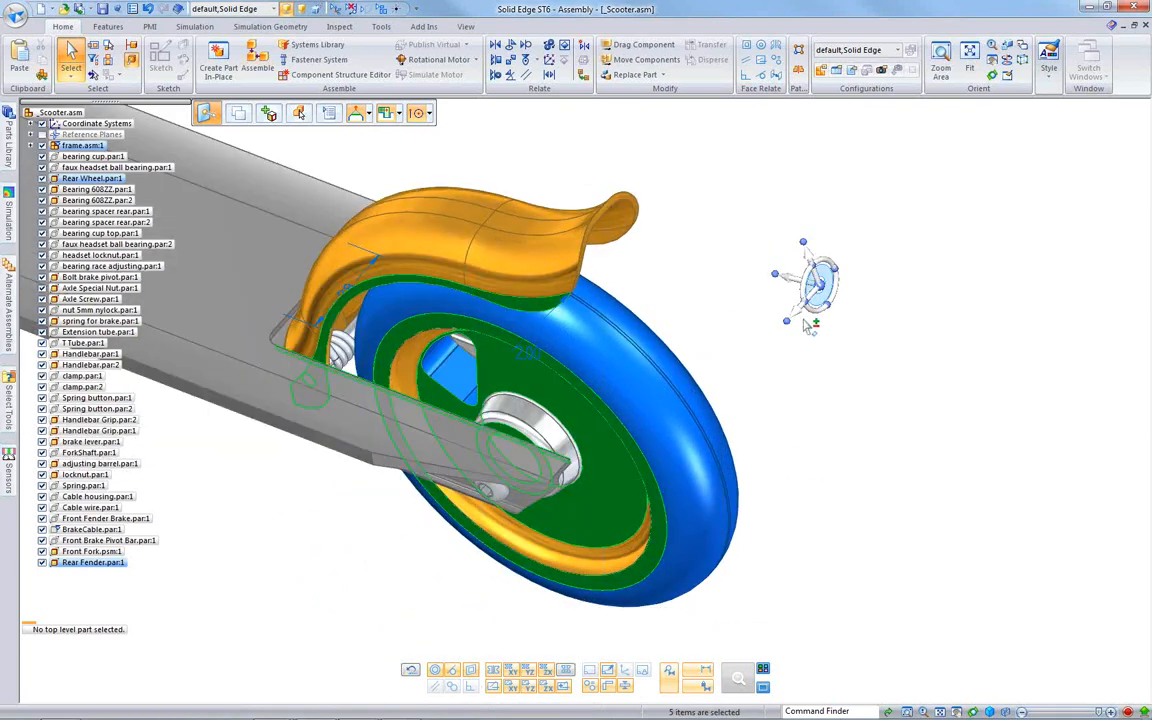
pyautogui.click(818, 287)
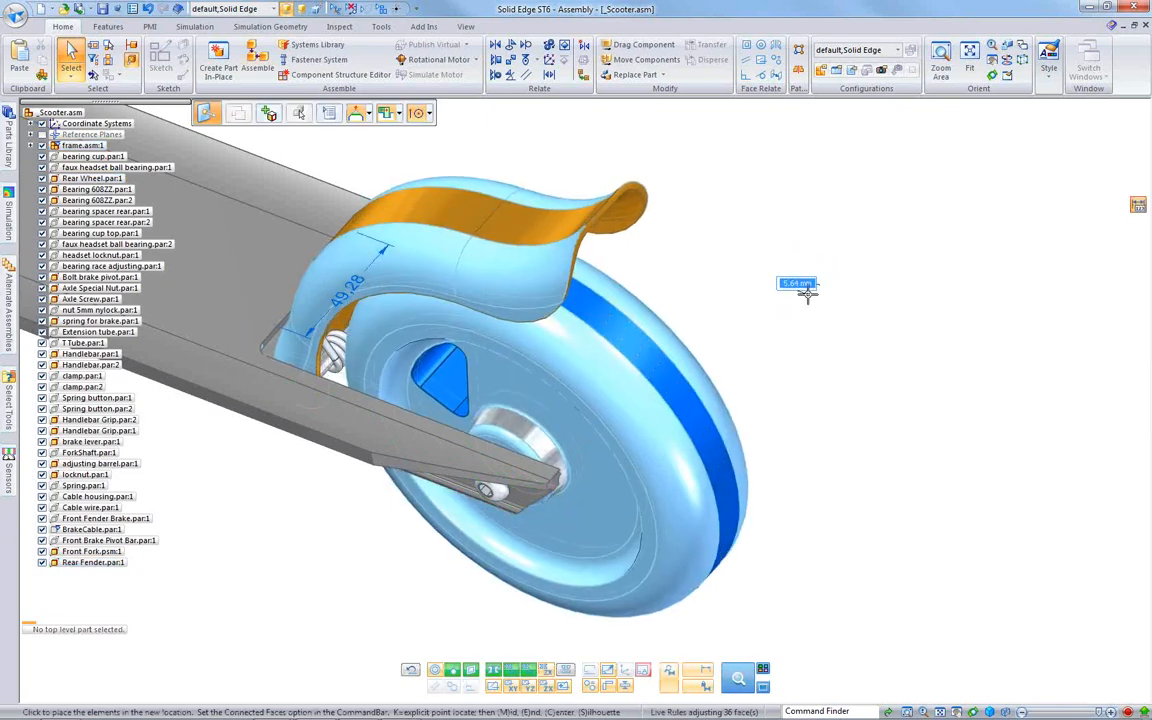
pyautogui.write('5')
pyautogui.press('Return')
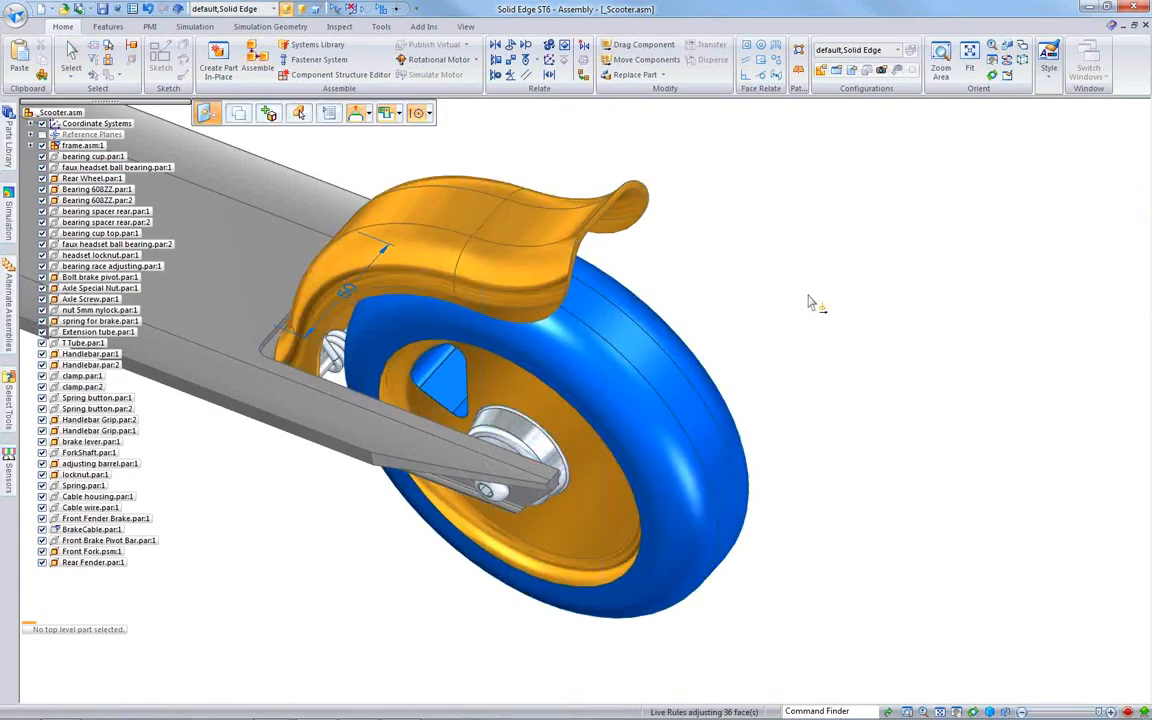
pyautogui.click(794, 337)
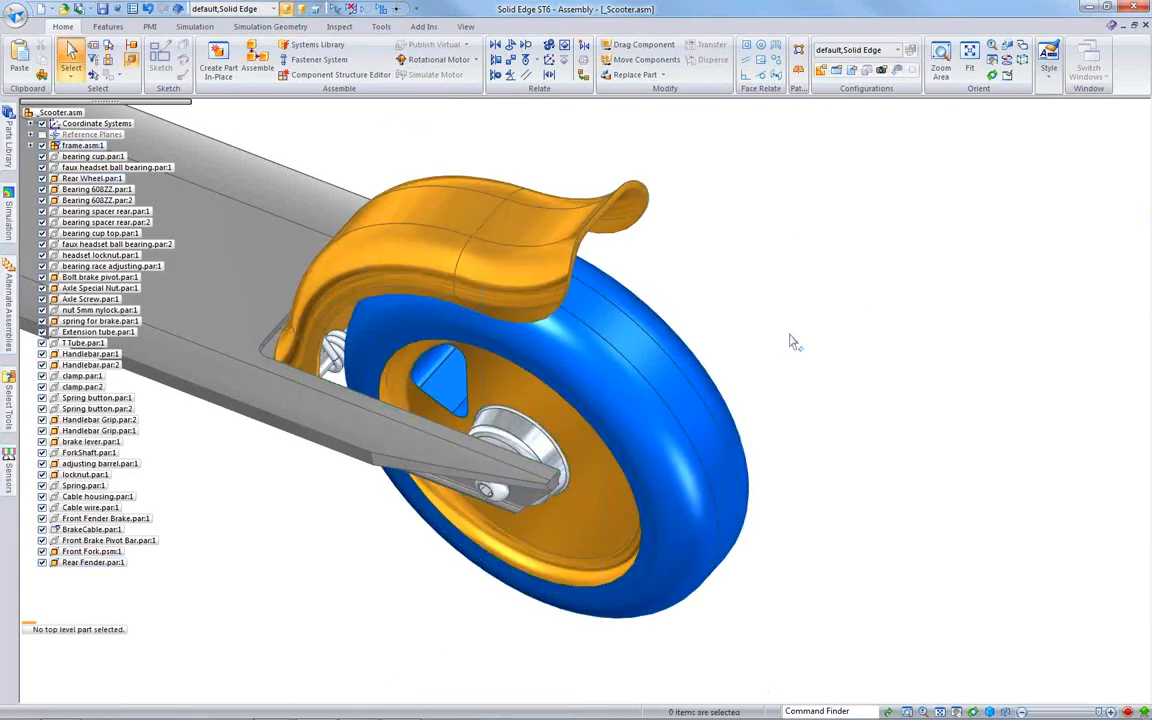
# Step: Open the Rear Wheel part for in-place editing within the scooter assembly
pyautogui.scroll(-2, 816, 353)
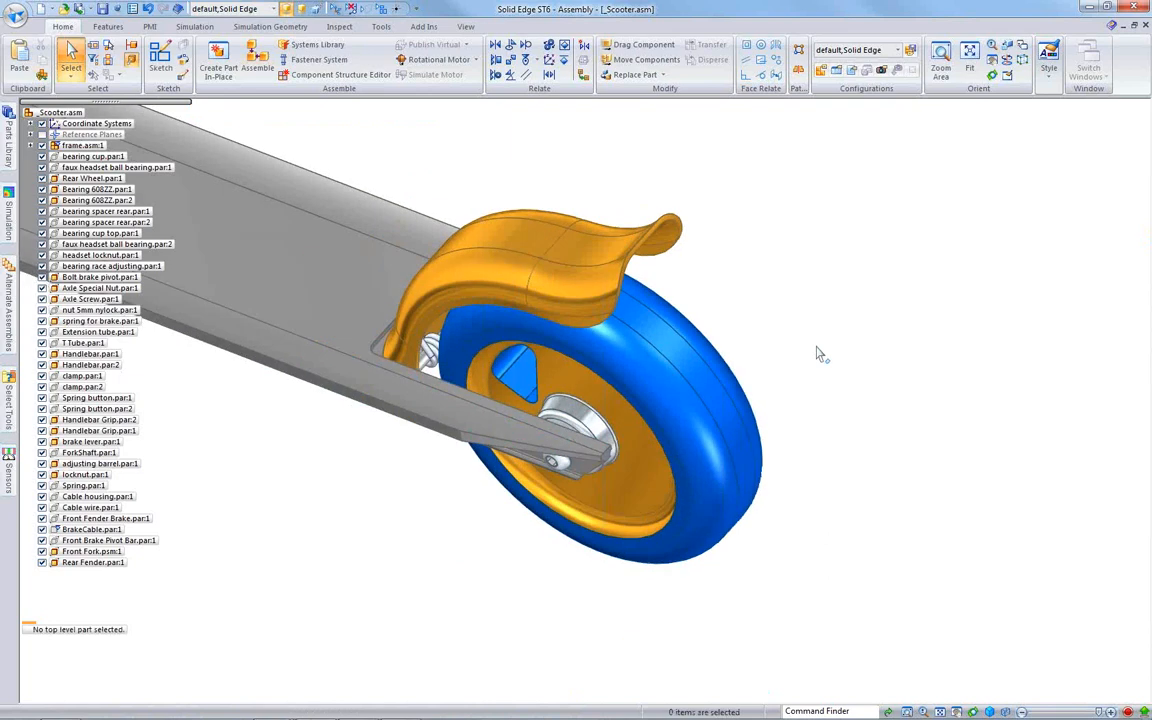
pyautogui.scroll(-2, 873, 373)
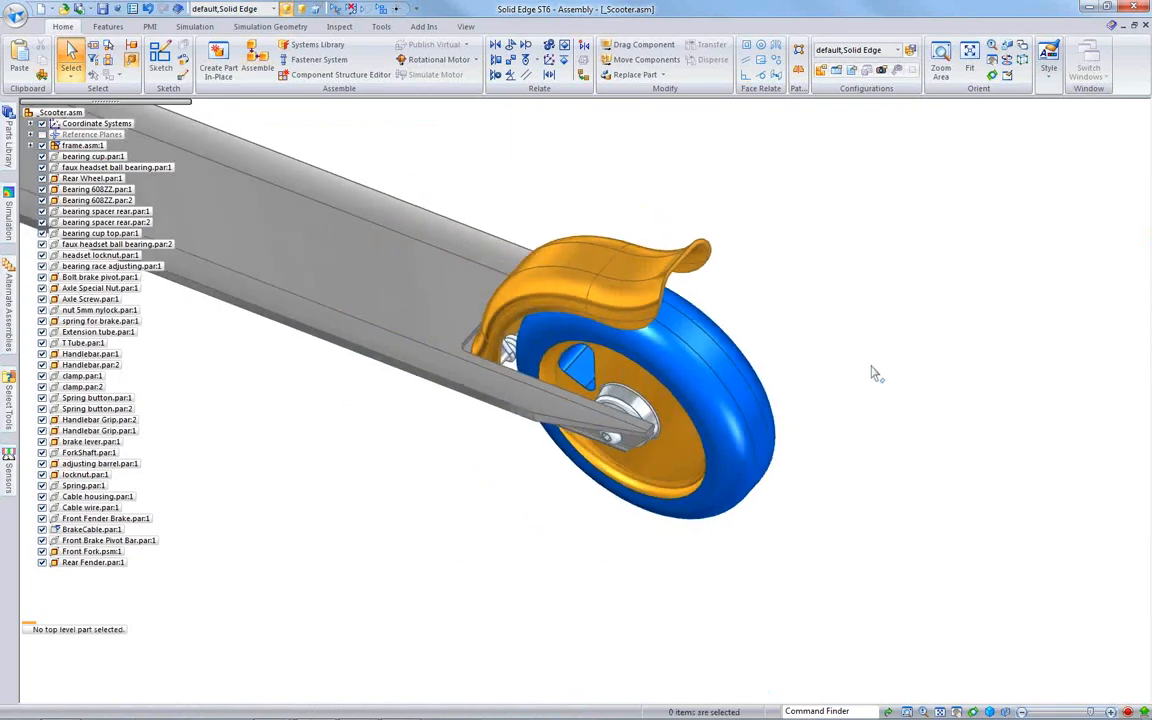
pyautogui.moveTo(876, 347); pyautogui.dragTo(828, 320, button='middle')
pyautogui.scroll(-3, 828, 318)
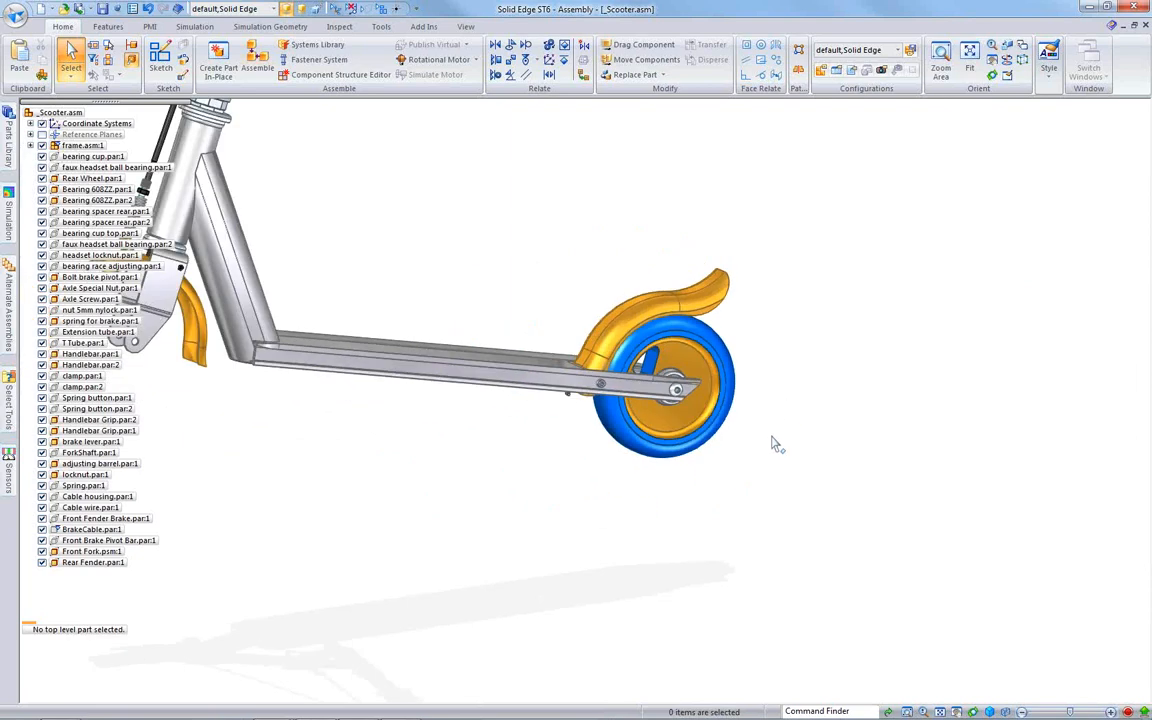
pyautogui.scroll(5, 775, 446)
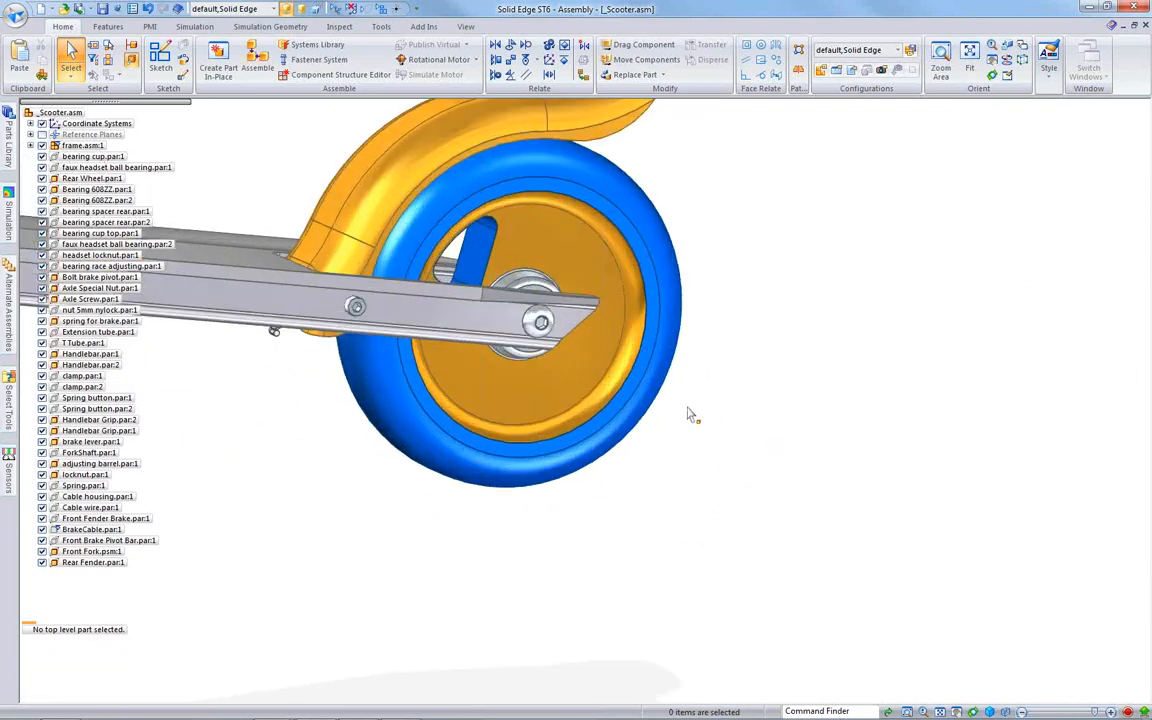
pyautogui.click(591, 396)
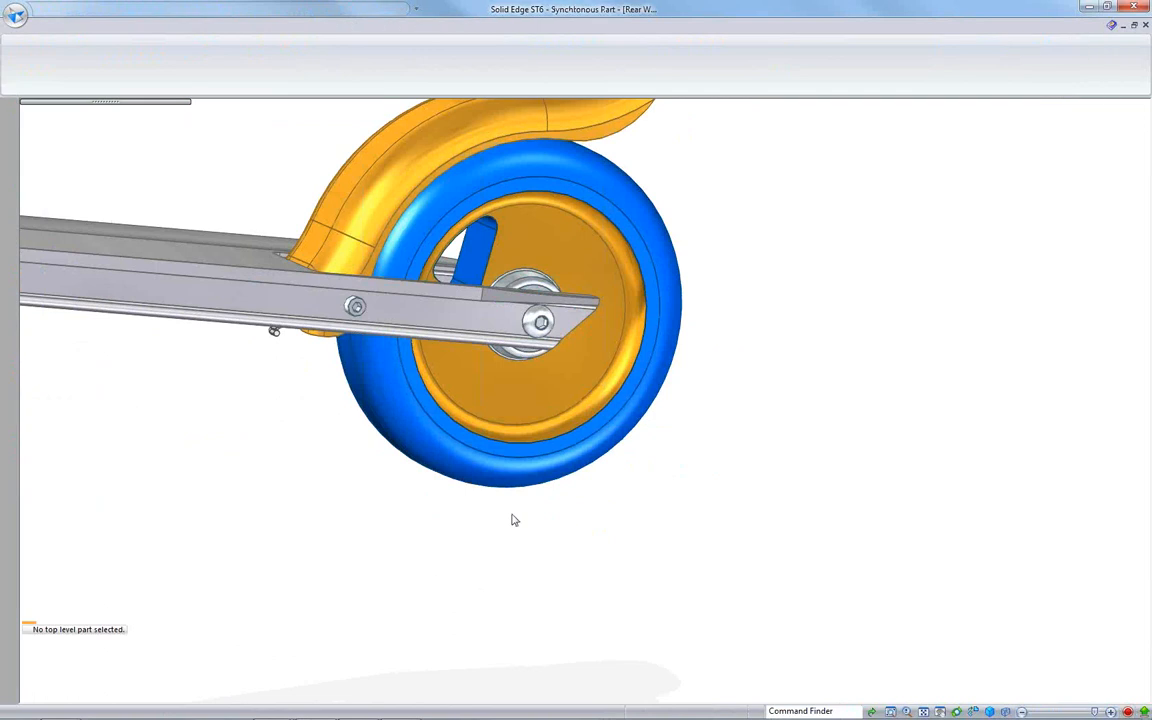
pyautogui.moveTo(389, 480); pyautogui.dragTo(390, 376, button='middle')
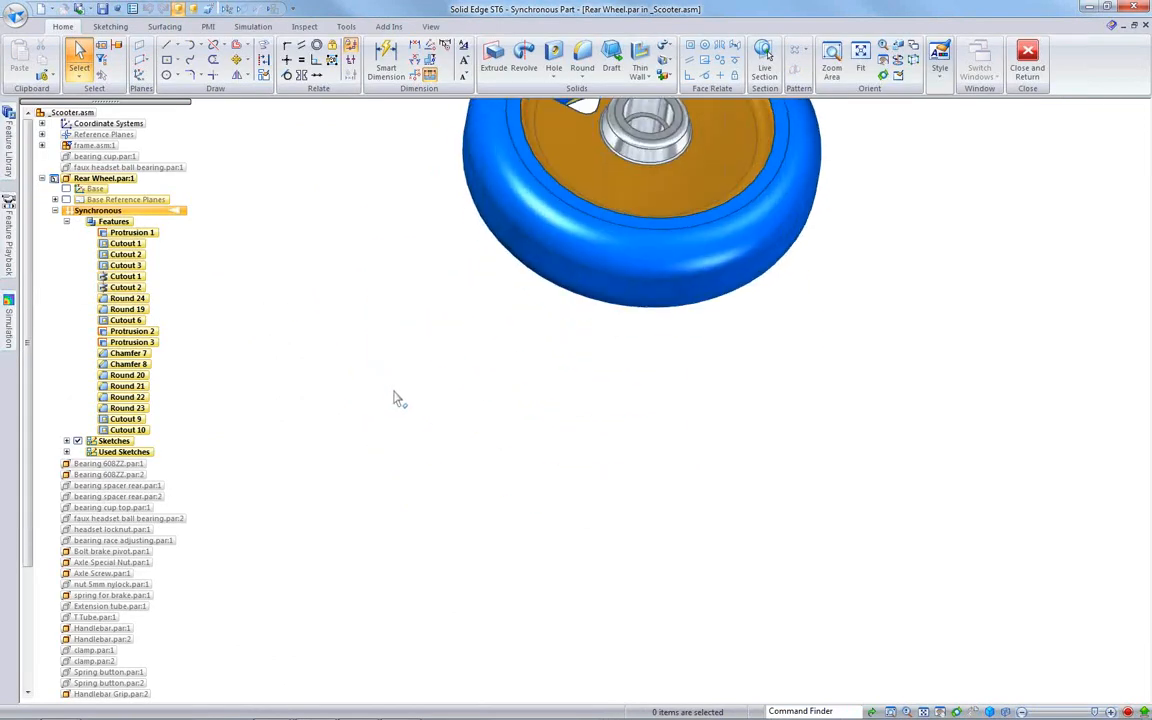
# Step: Create a circular pattern of the triangular web cutout around the rear wheel's centre axis with a count of 5
pyautogui.keyDown('shift'); pyautogui.moveTo(396, 430); pyautogui.dragTo(374, 694, button='middle'); pyautogui.keyUp('shift')
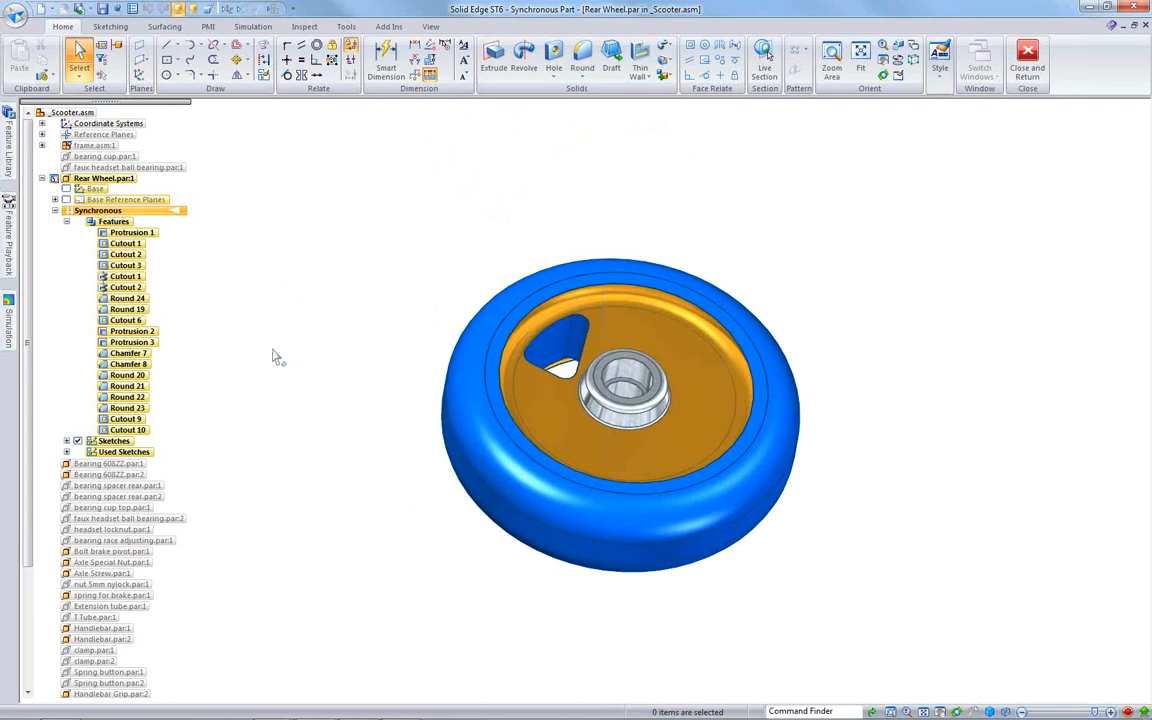
pyautogui.moveTo(356, 340)
pyautogui.mouseDown(button='middle')
pyautogui.moveTo(363, 357)
pyautogui.moveTo(352, 357)
pyautogui.moveTo(368, 330)
pyautogui.mouseUp(button='middle')
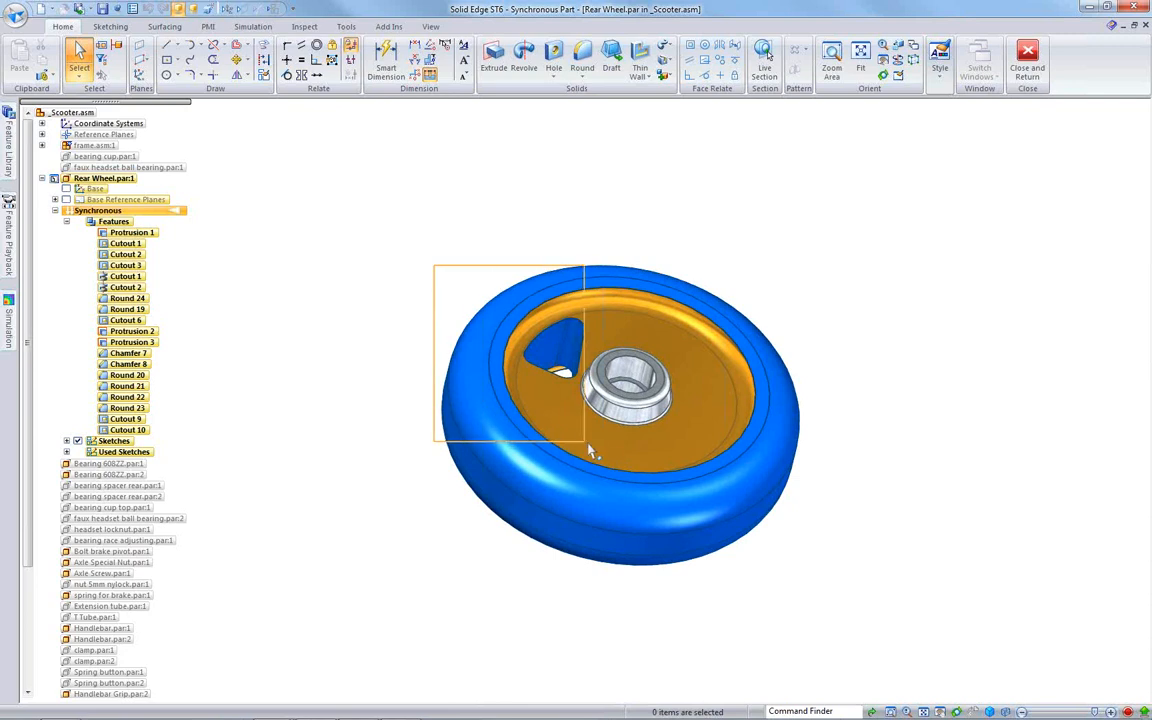
pyautogui.click(432, 424)
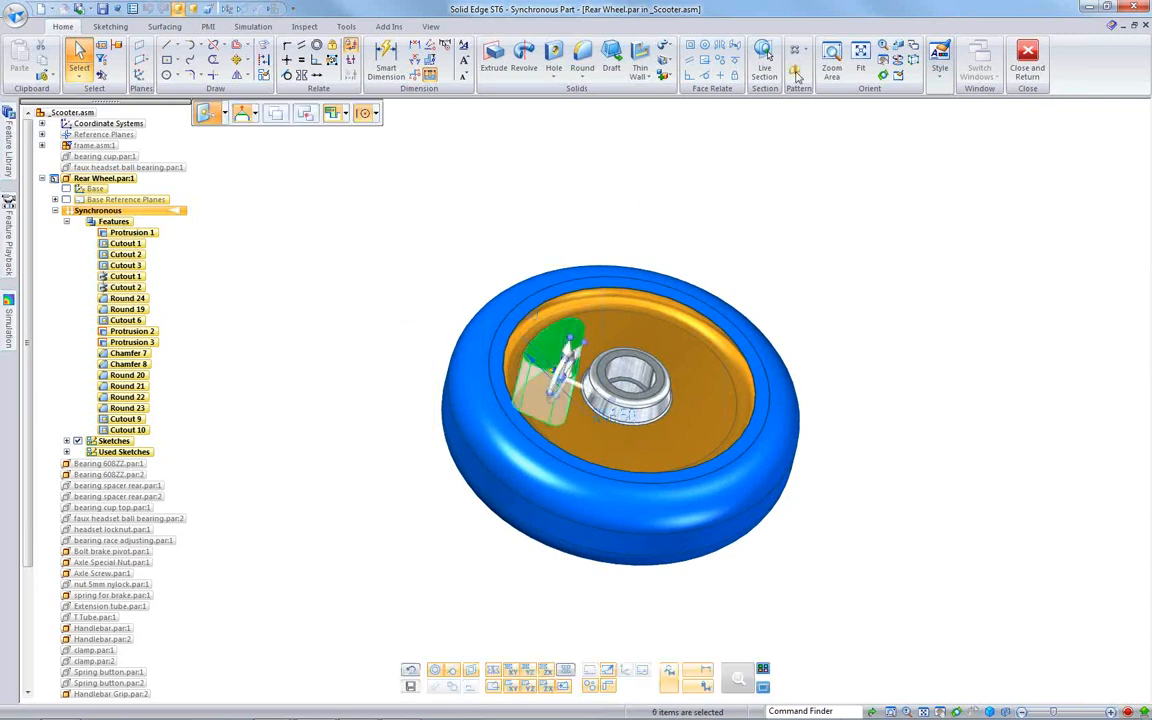
pyautogui.click(808, 52)
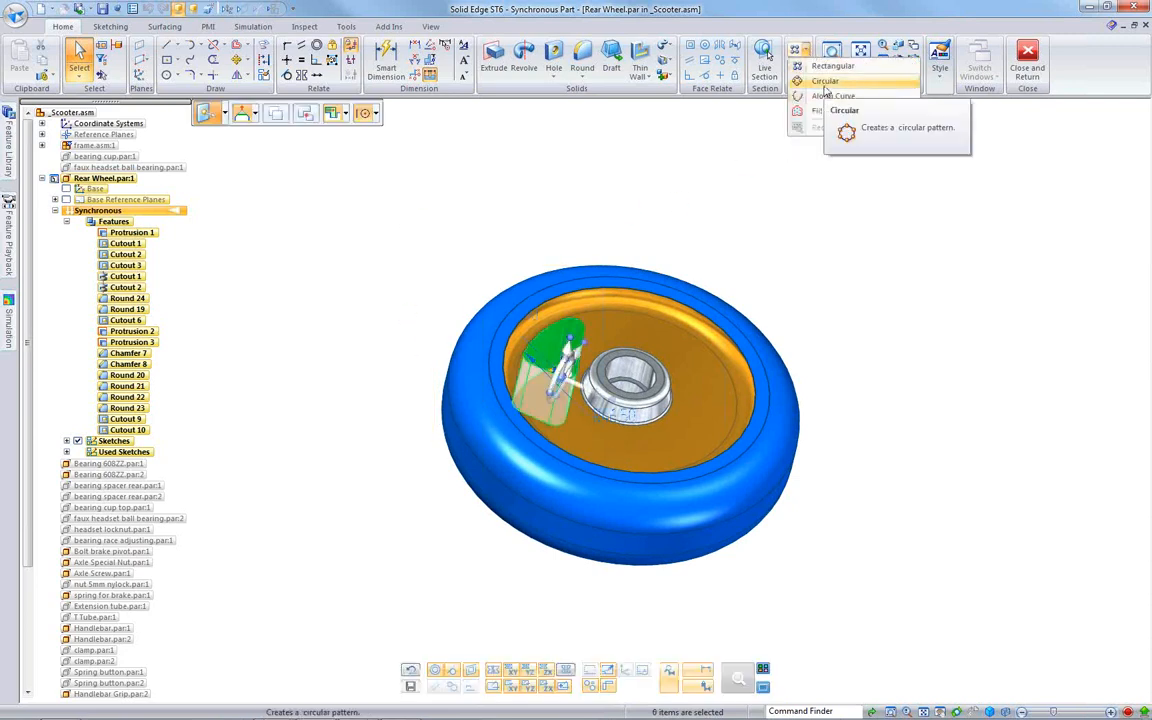
pyautogui.click(818, 83)
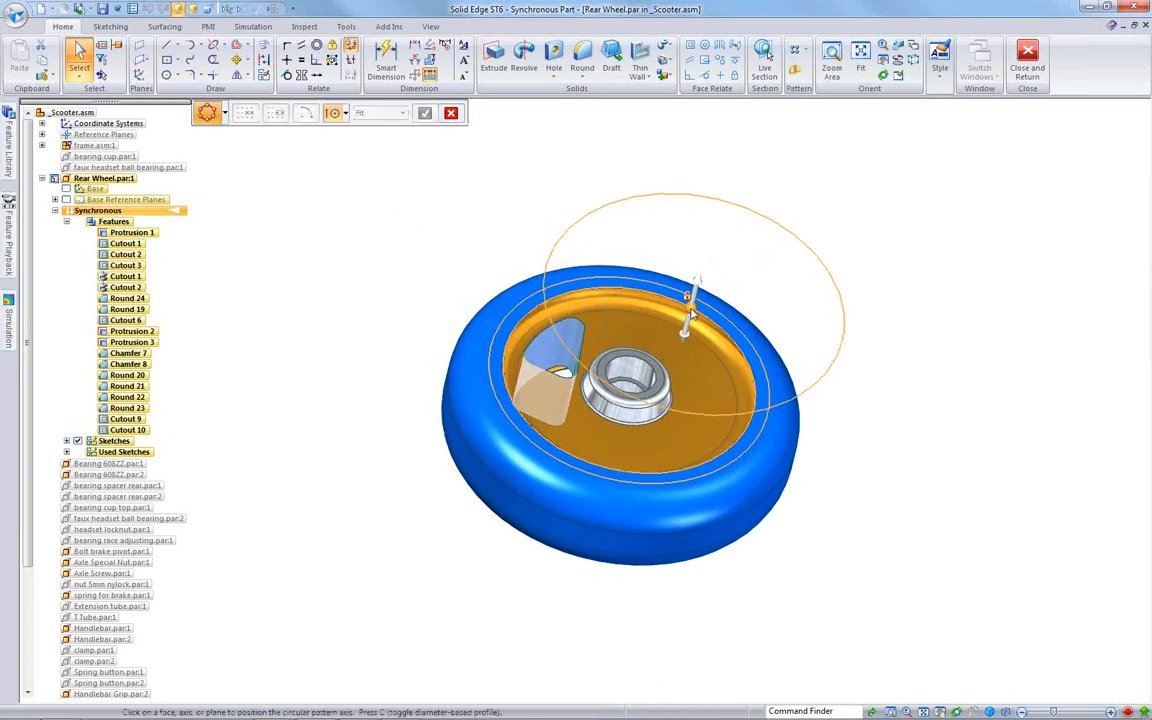
pyautogui.click(692, 312)
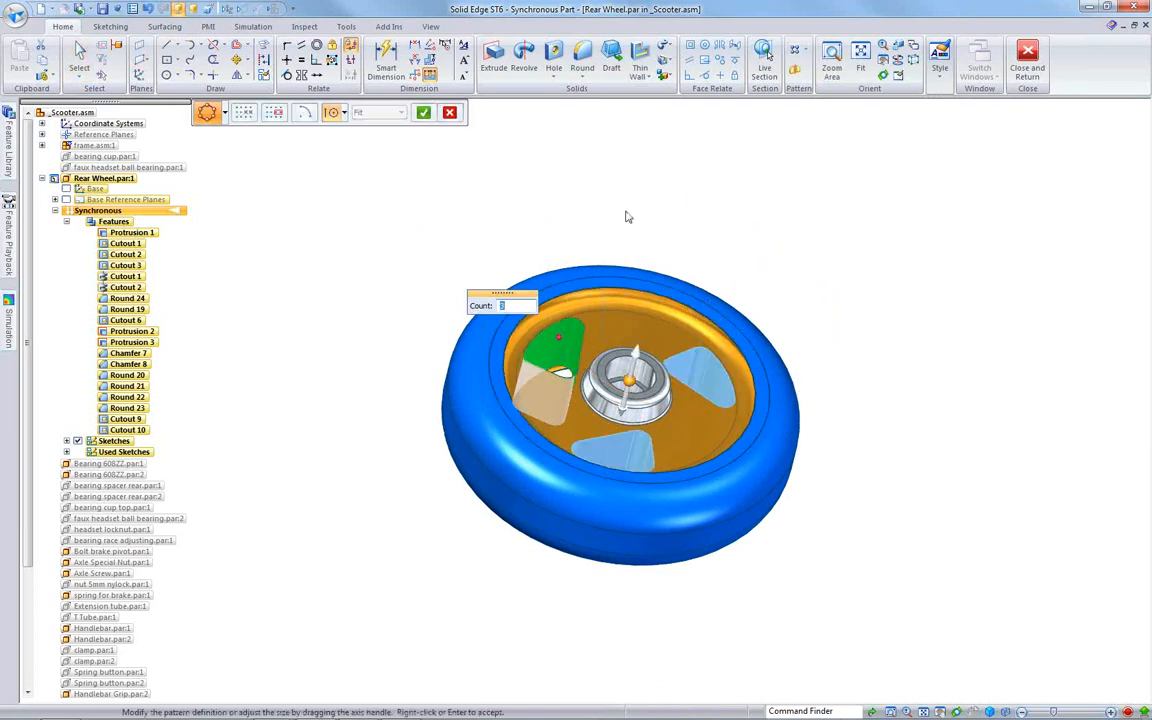
pyautogui.moveTo(612, 215); pyautogui.dragTo(594, 242, button='middle')
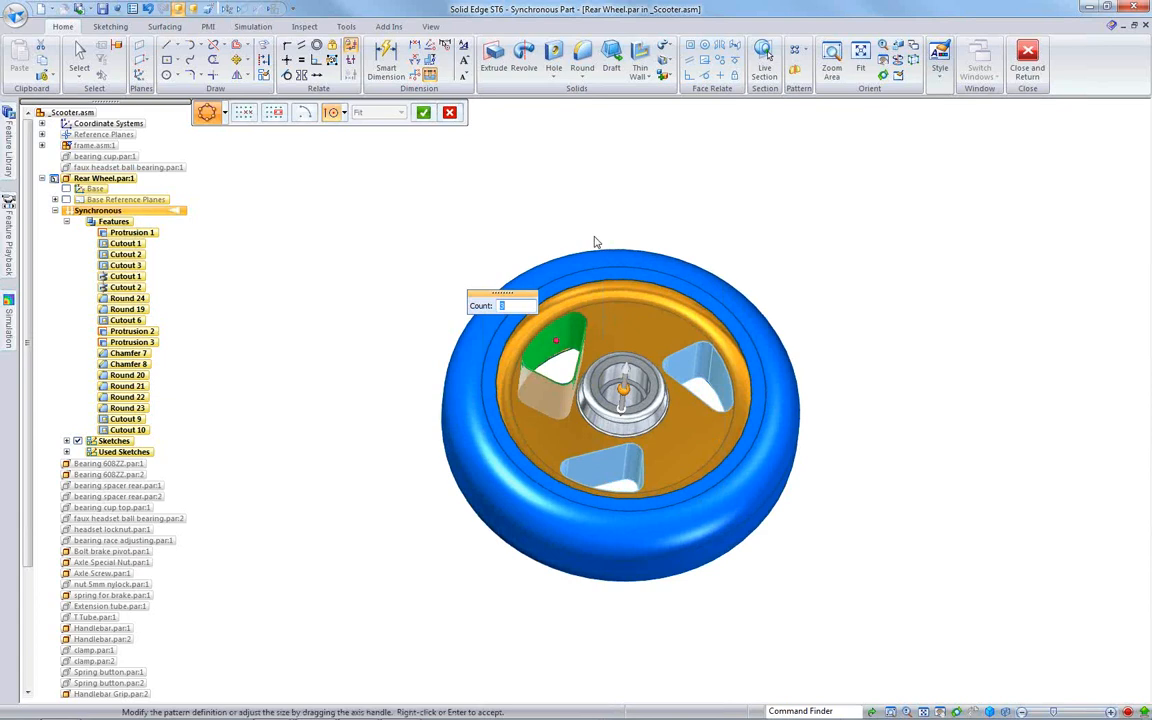
pyautogui.write('5')
pyautogui.press('Return')
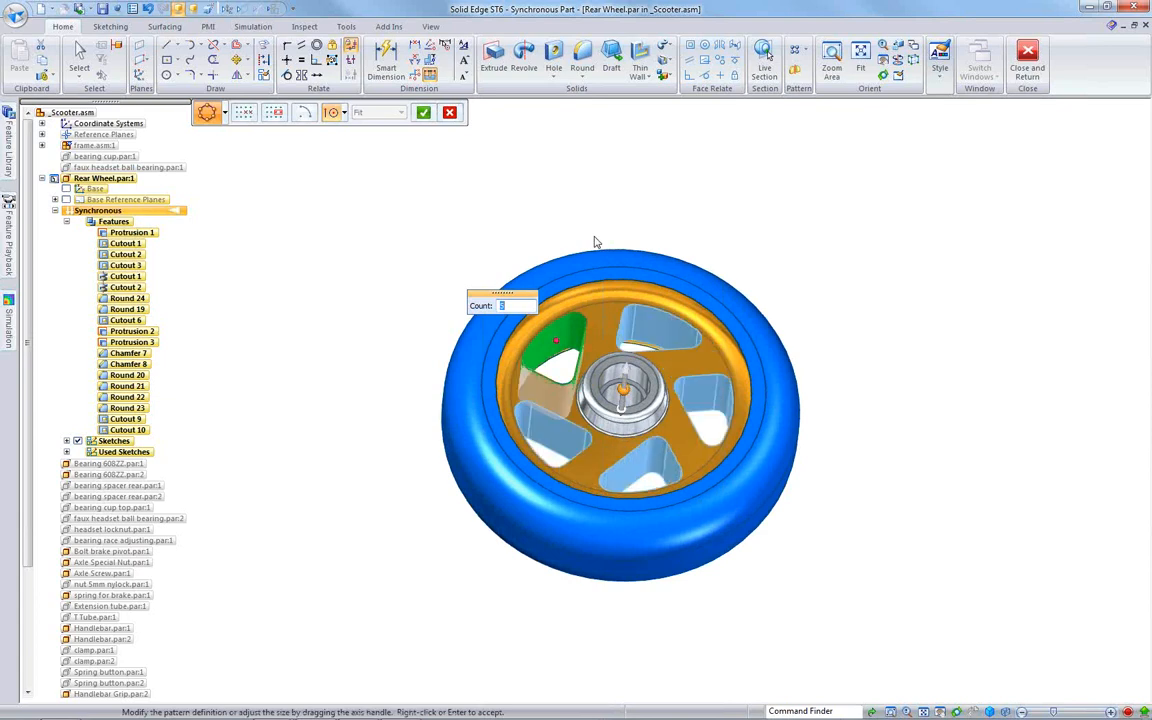
pyautogui.rightClick(594, 240)
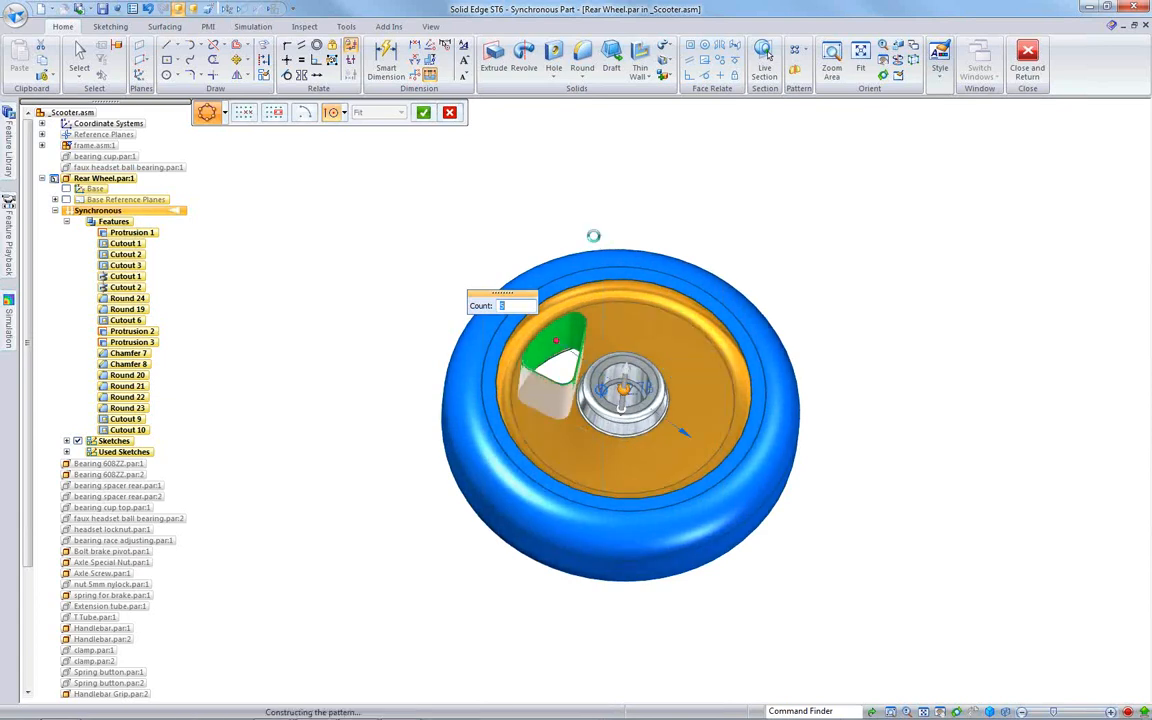
pyautogui.press('Escape')
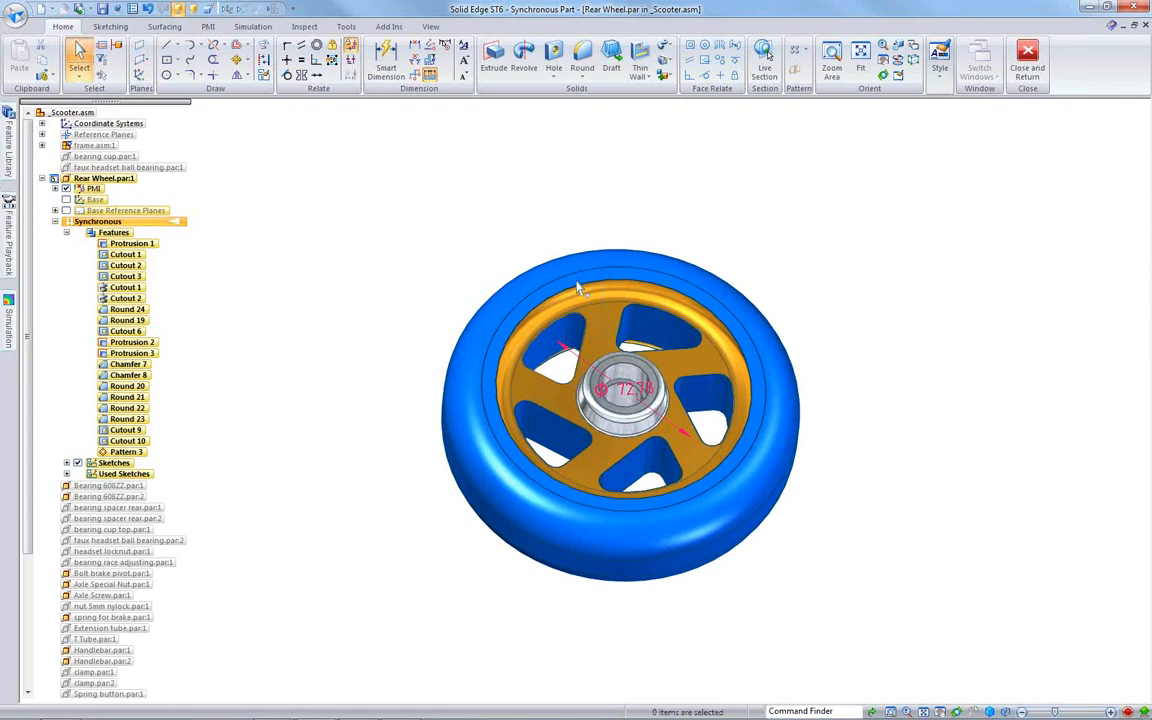
# Step: Rotate the rounded corner face of the original web cutout around the wheel's hub axis to widen the patterned openings and thin the spokes
pyautogui.click(578, 338)
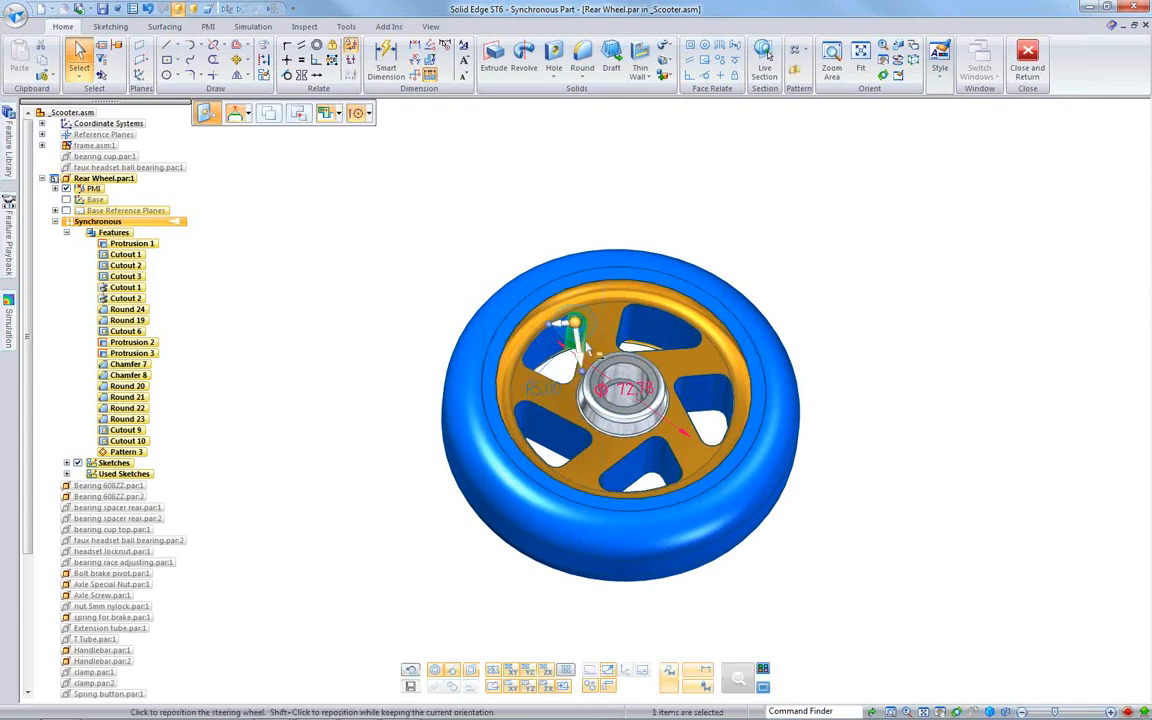
pyautogui.click(601, 347)
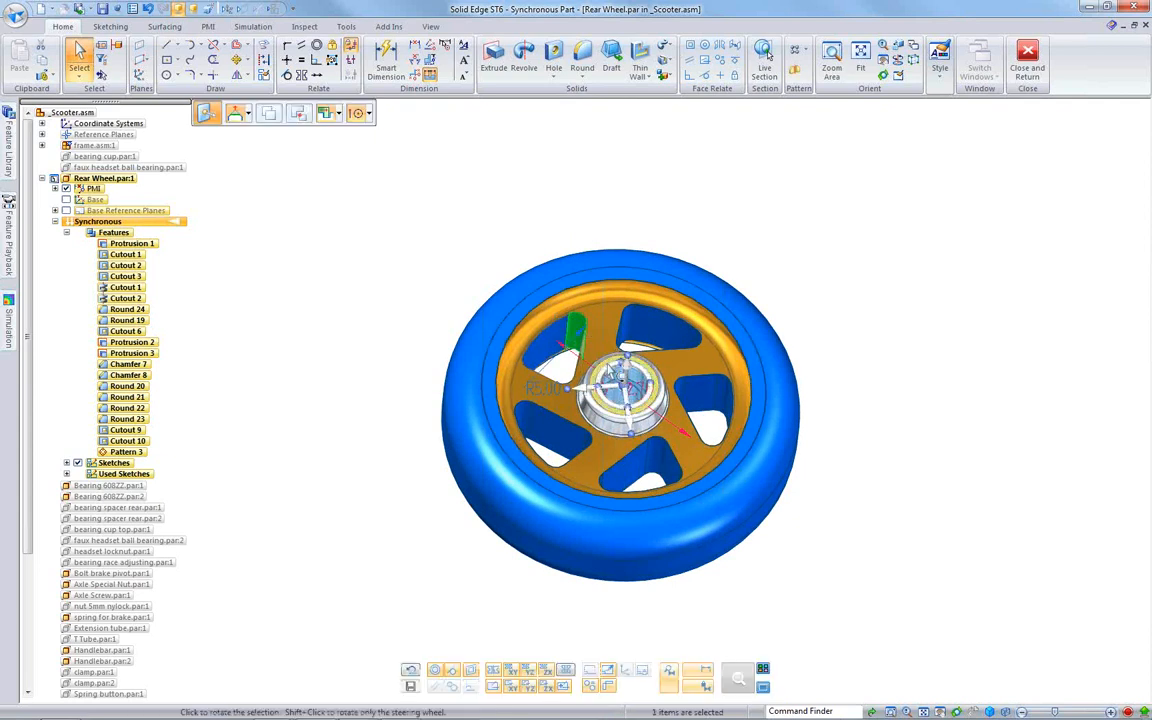
pyautogui.click(601, 347)
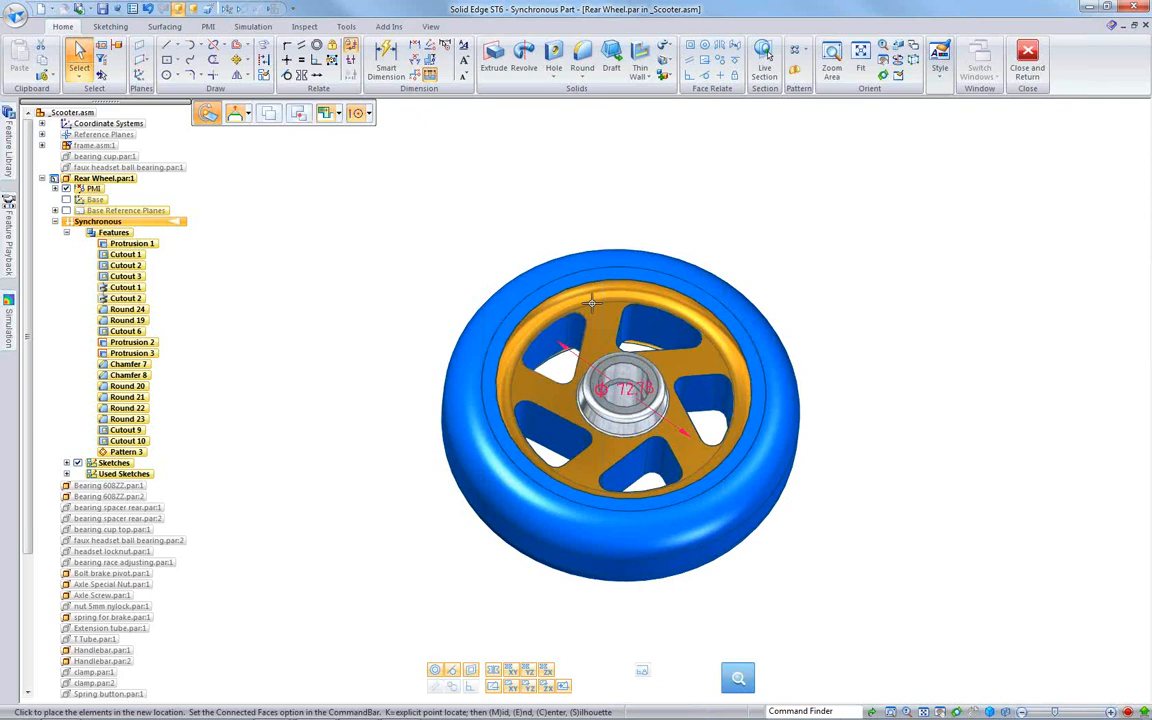
pyautogui.click(578, 226)
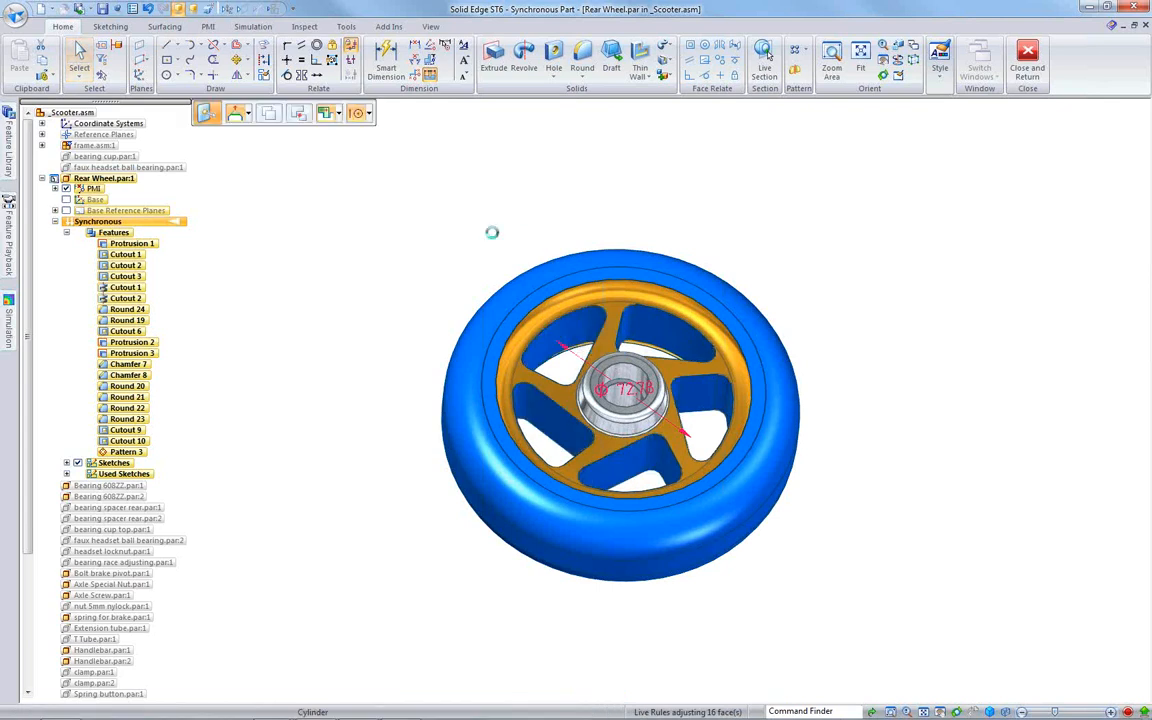
pyautogui.click(492, 235)
pyautogui.moveTo(470, 240); pyautogui.dragTo(518, 344, button='middle')
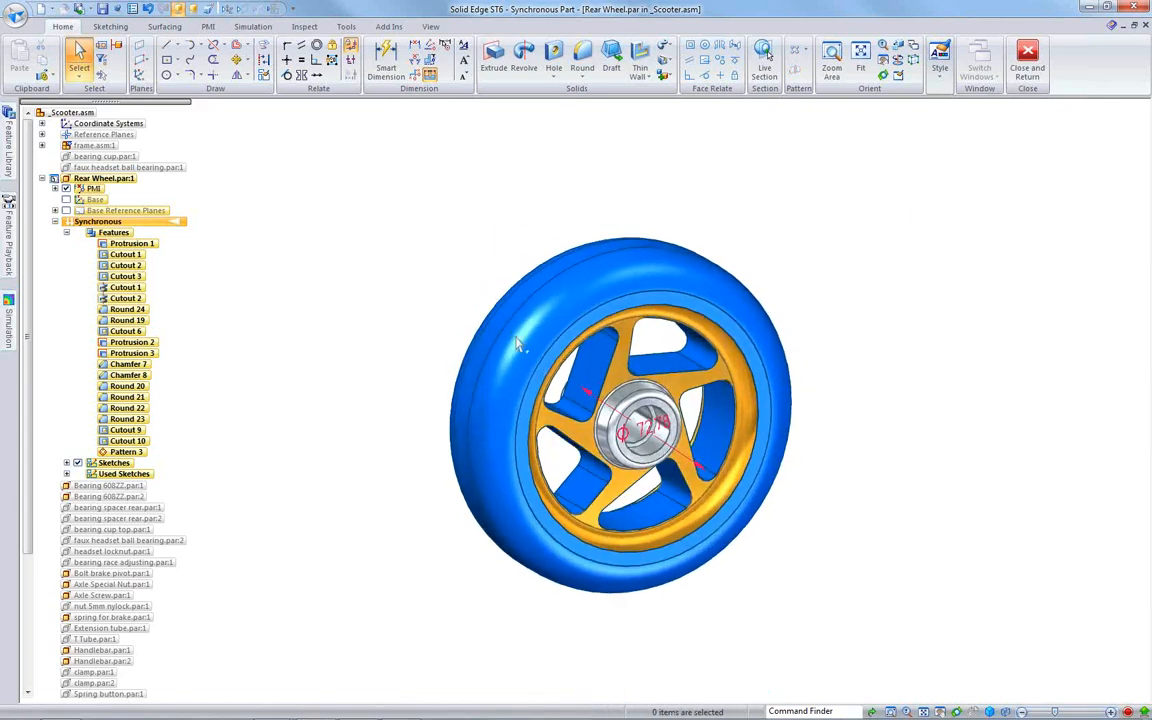
# Step: Return to the scooter assembly and open the handlebar grip on the side away from the brake lever for in-place editing
pyautogui.click(1027, 60)
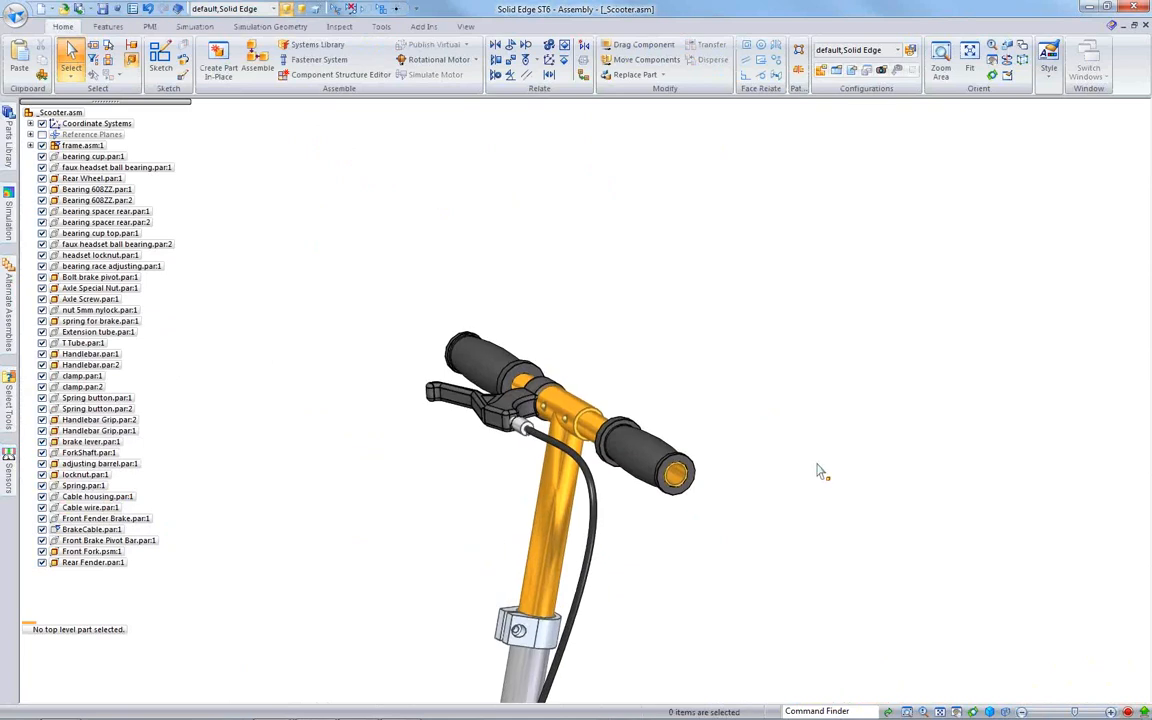
pyautogui.scroll(2, 812, 465)
pyautogui.scroll(1, 812, 461)
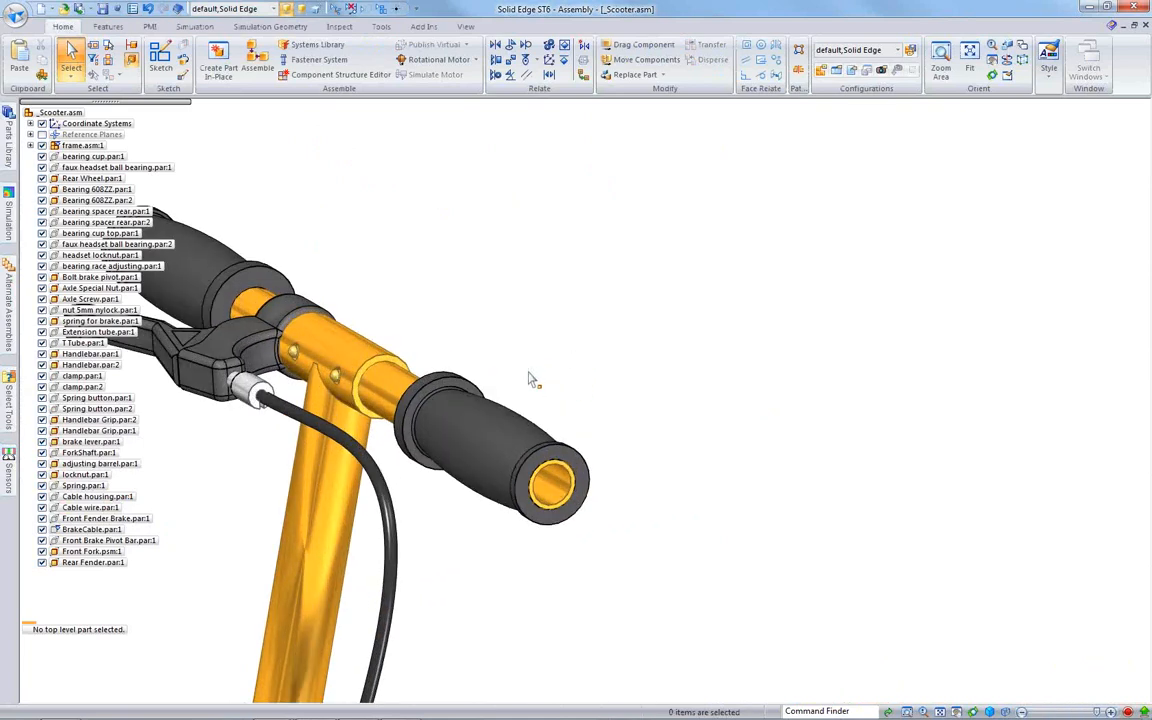
pyautogui.click(480, 410)
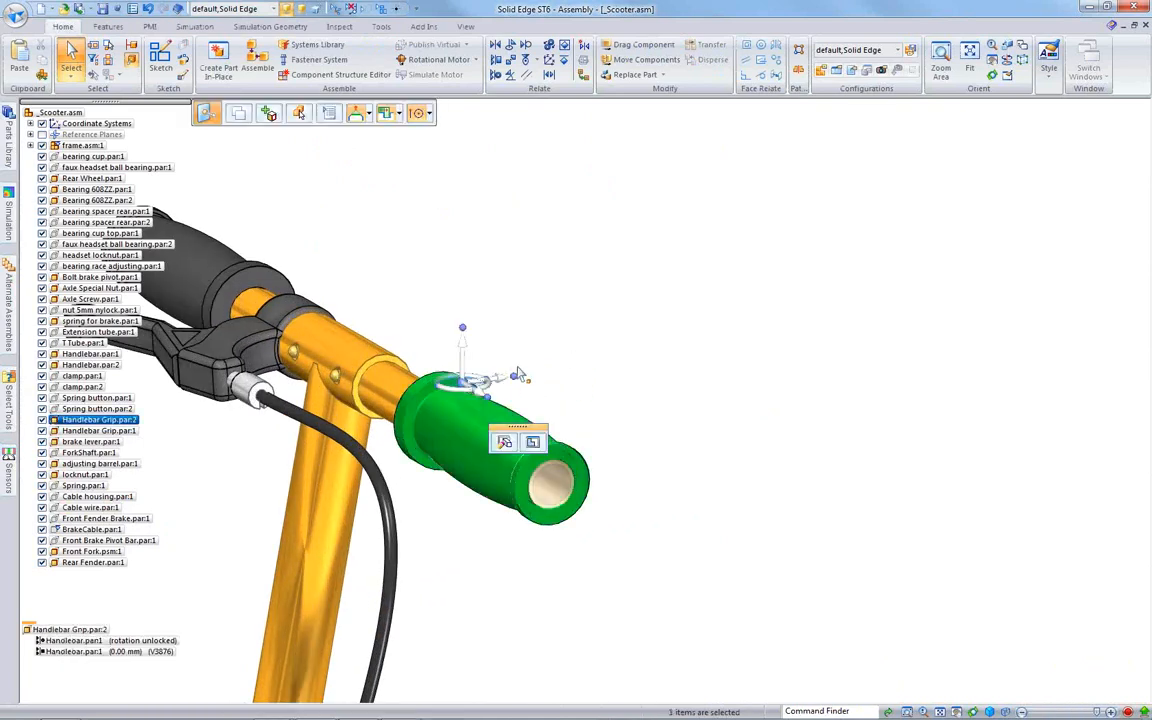
pyautogui.click(533, 443)
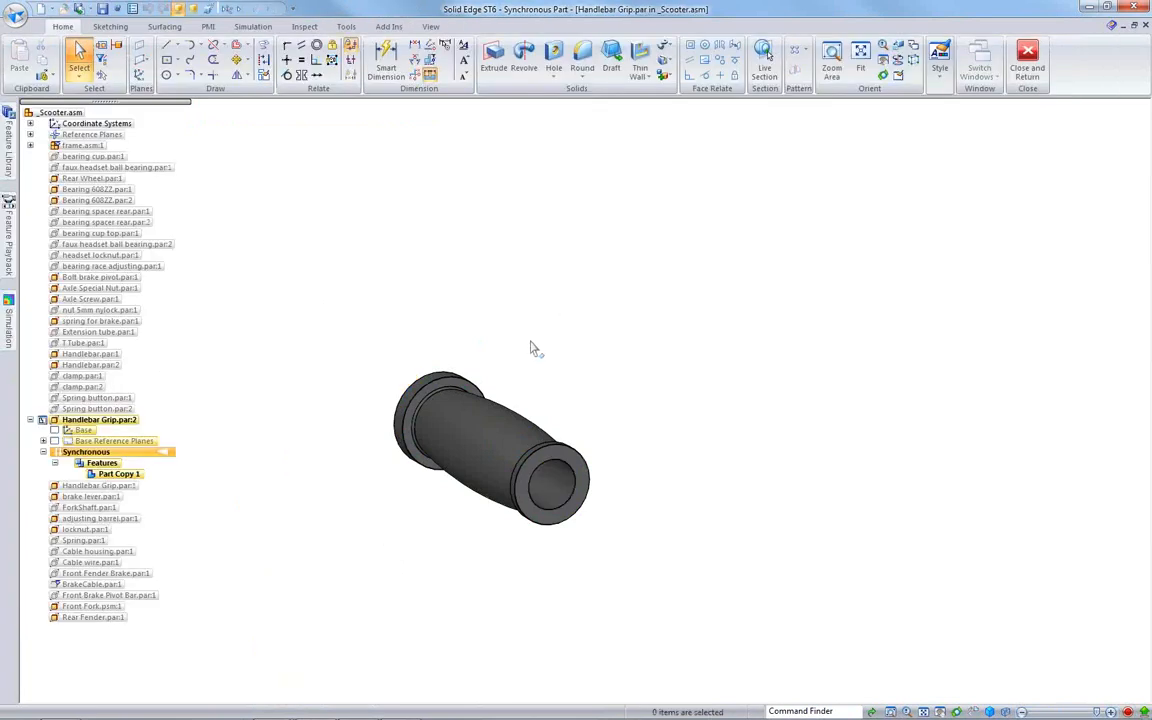
# Step: Set the outer diameter of the handlebar grip's larger end flange to 50 mm
pyautogui.keyDown('shift'); pyautogui.moveTo(532, 342); pyautogui.dragTo(622, 302, button='middle'); pyautogui.keyUp('shift')
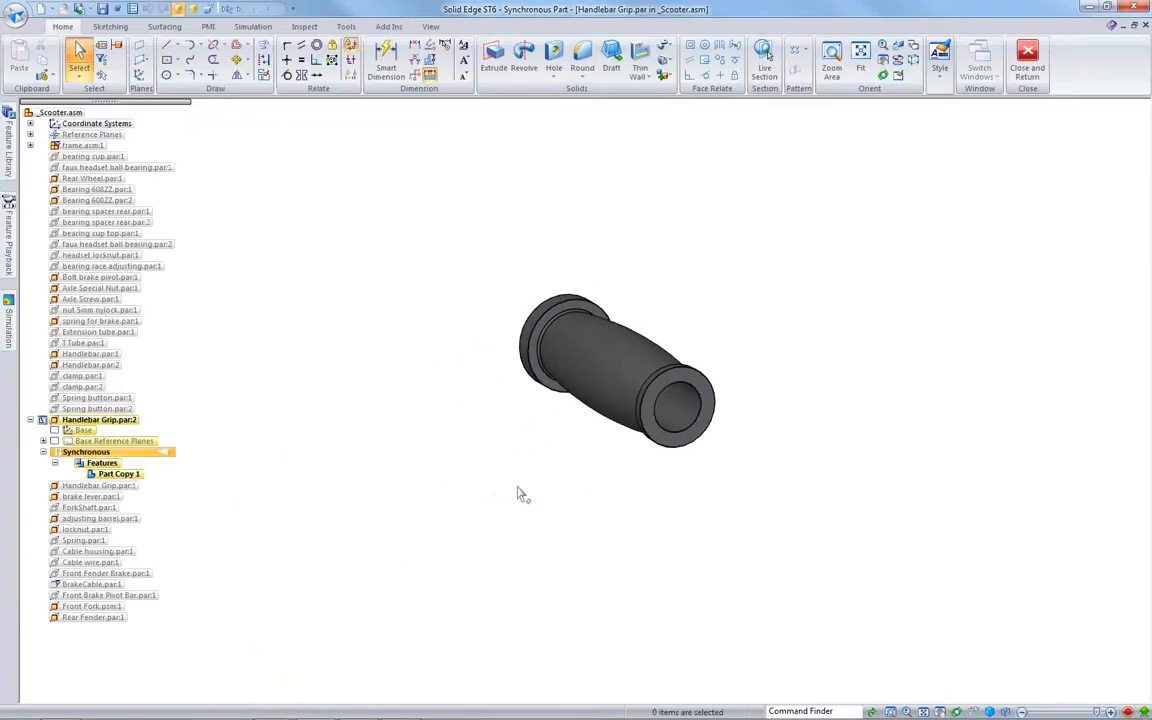
pyautogui.moveTo(520, 492)
pyautogui.mouseDown(button='middle')
pyautogui.moveTo(548, 465)
pyautogui.moveTo(599, 465)
pyautogui.moveTo(506, 492)
pyautogui.mouseUp(button='middle')
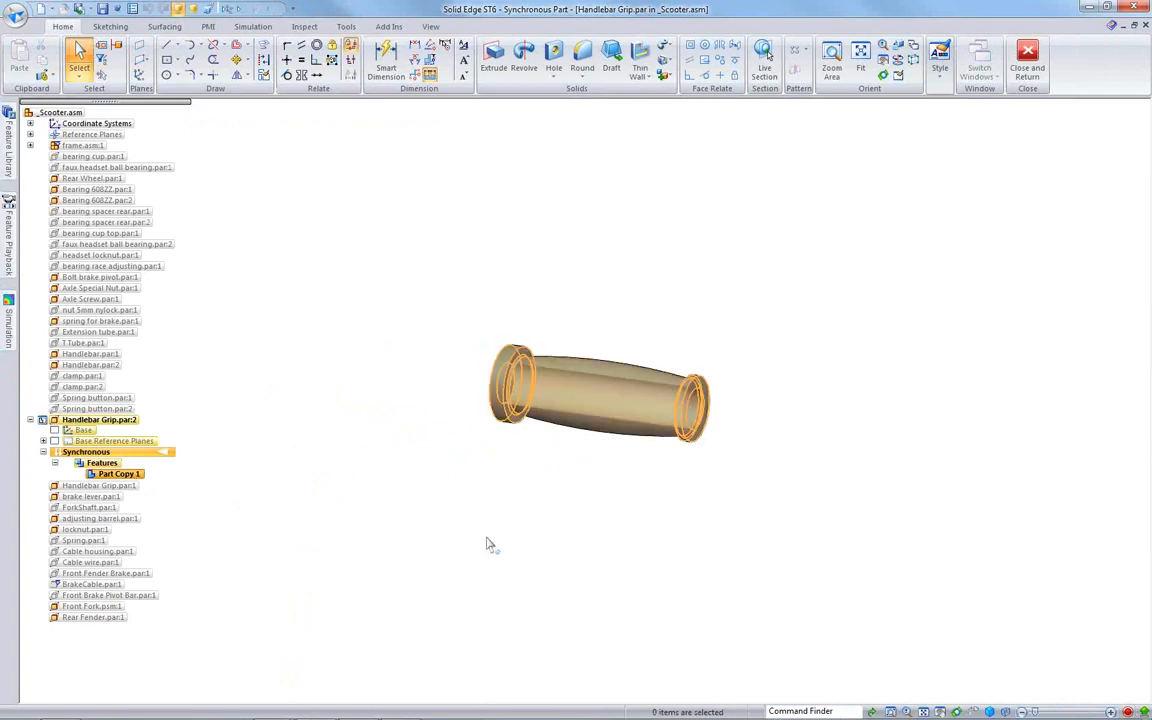
pyautogui.scroll(3, 555, 291)
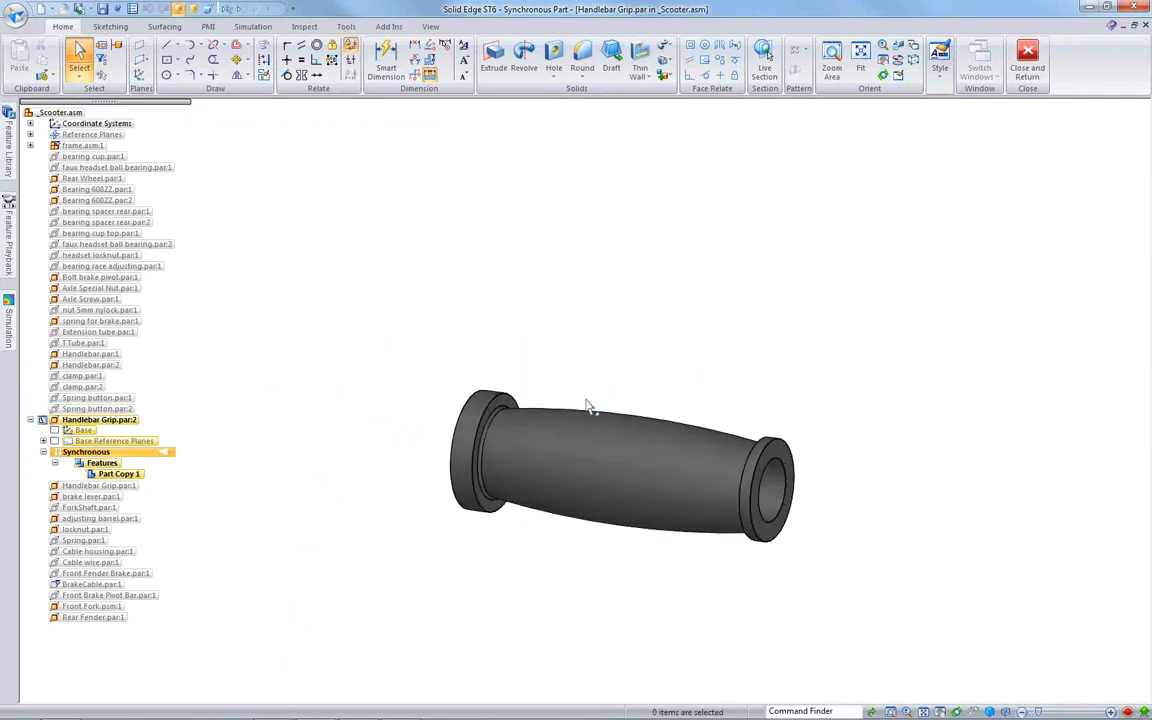
pyautogui.keyDown('shift'); pyautogui.moveTo(571, 371); pyautogui.dragTo(530, 238, button='middle'); pyautogui.keyUp('shift')
pyautogui.scroll(2, 552, 252)
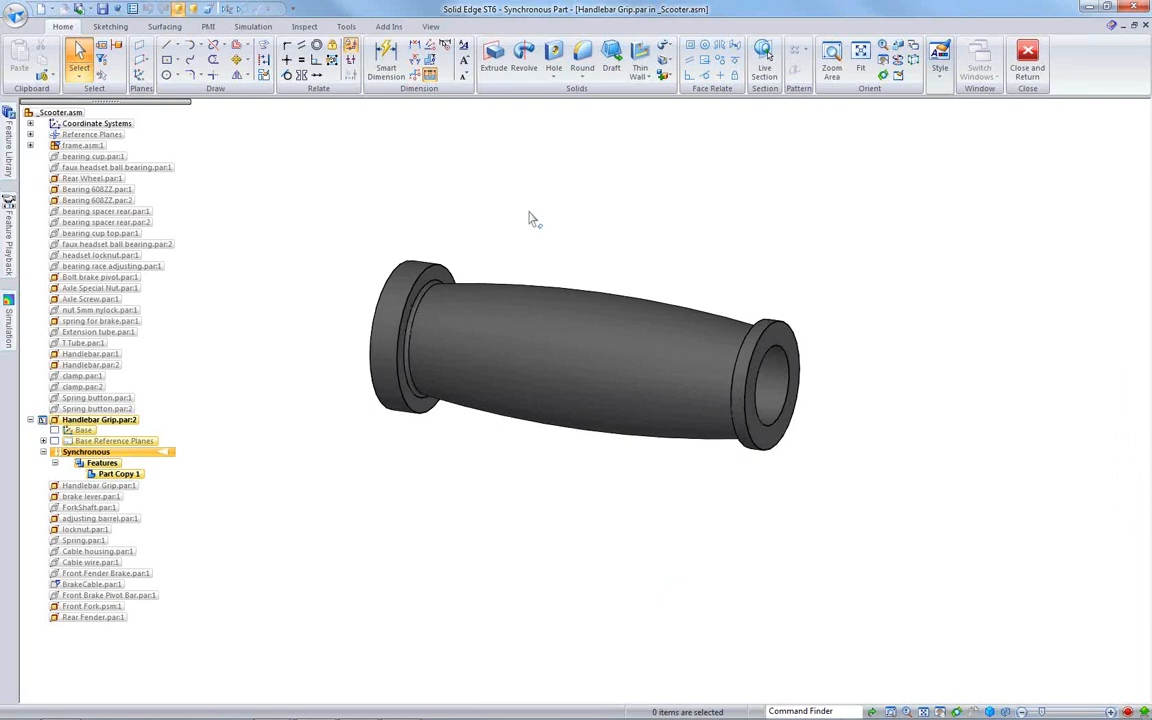
pyautogui.click(362, 251)
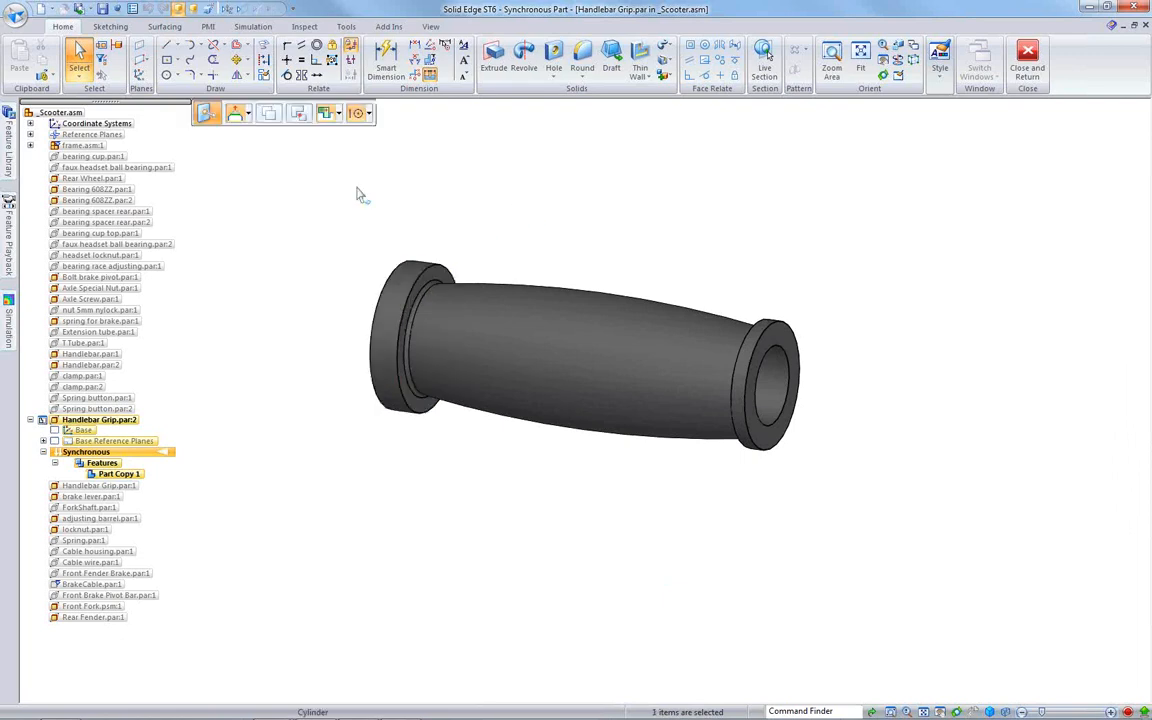
pyautogui.click(338, 468)
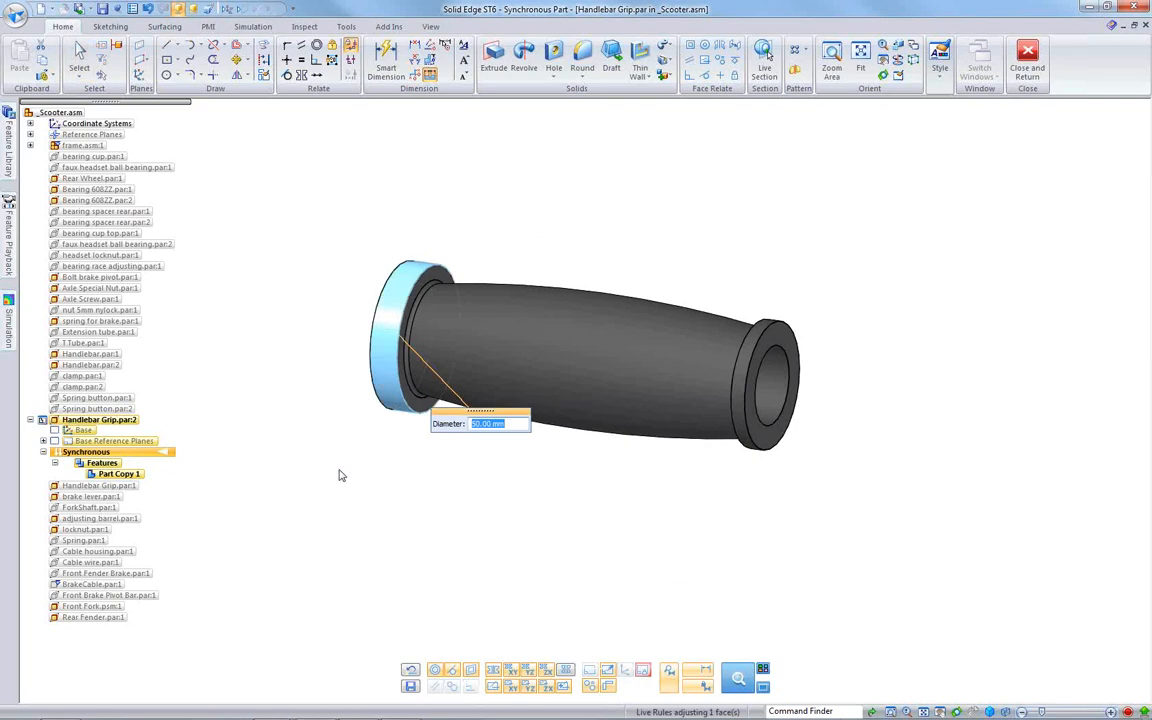
pyautogui.press('Return')
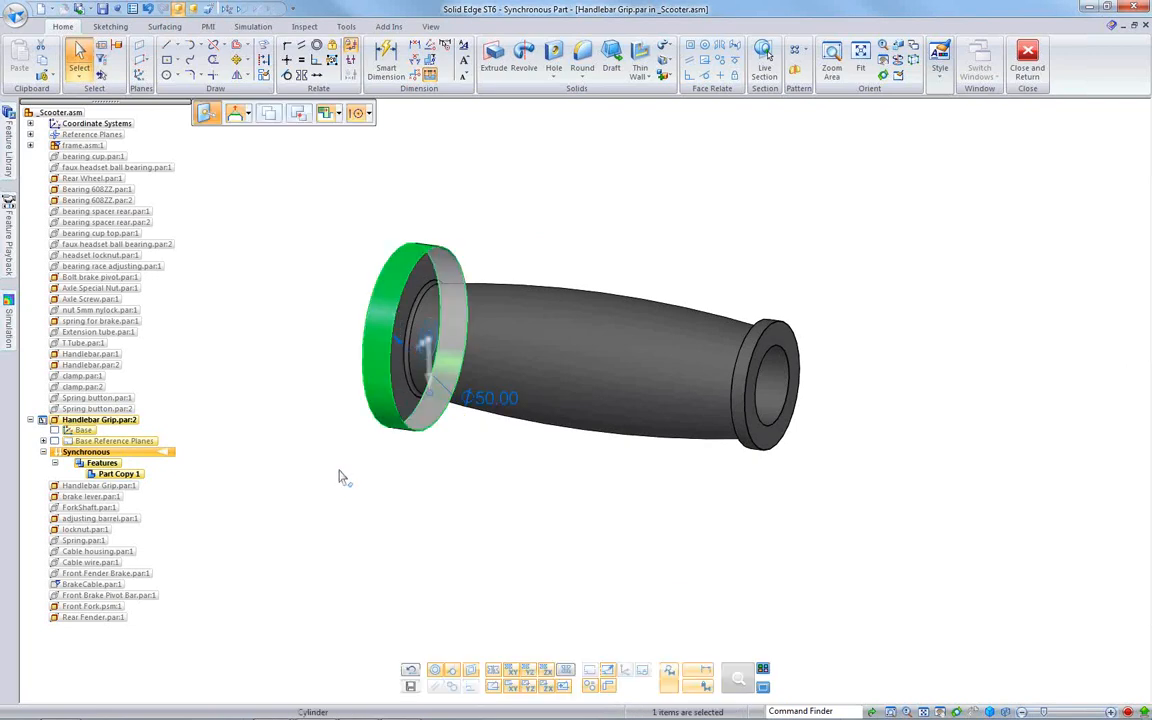
pyautogui.click(455, 221)
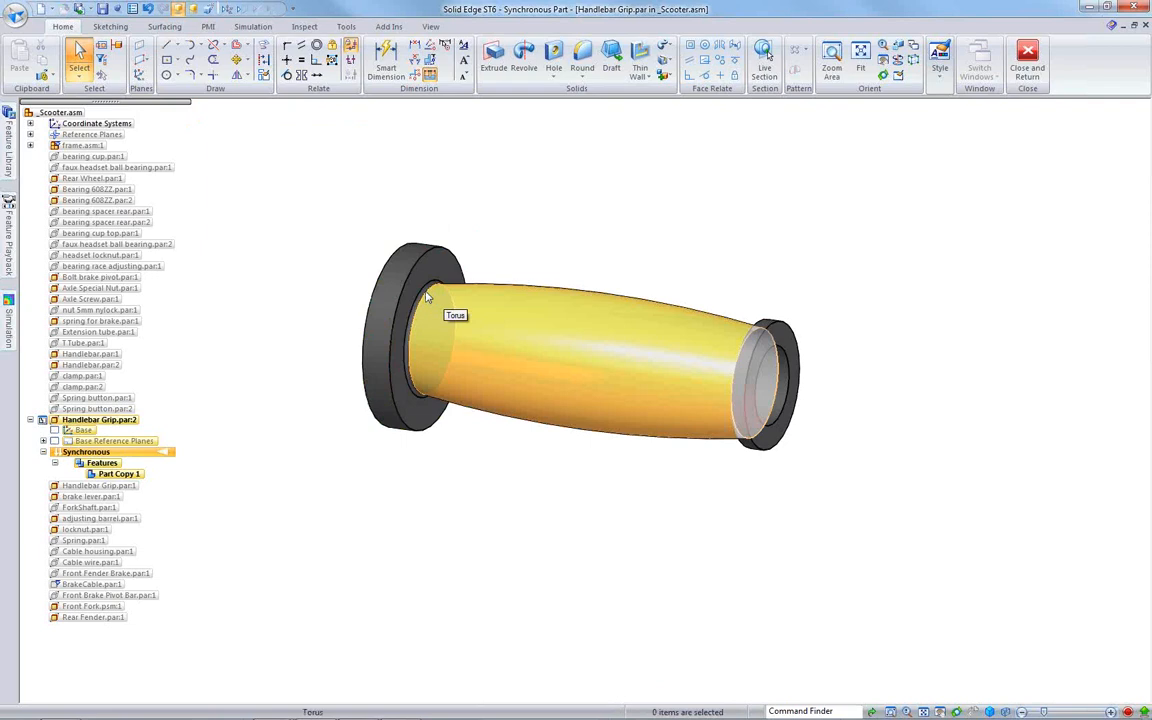
# Step: Set the radius of the rounds where the grip body meets its end flanges to 2 mm
pyautogui.rightClick(419, 273)
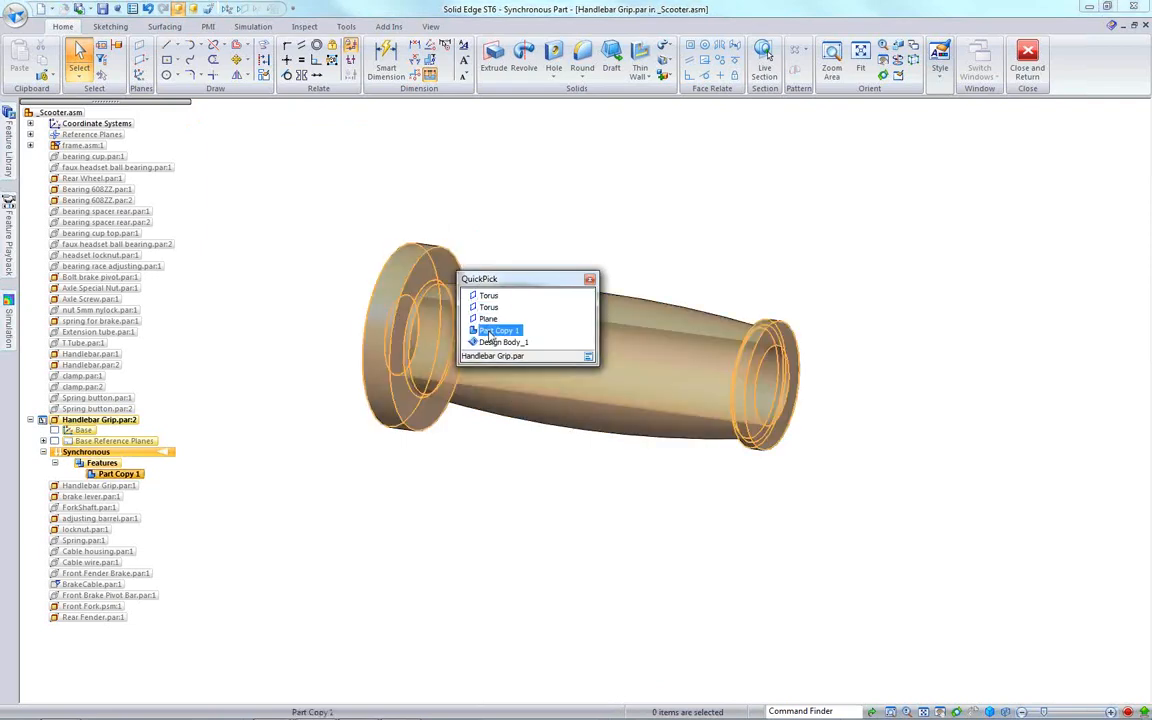
pyautogui.rightClick(424, 298)
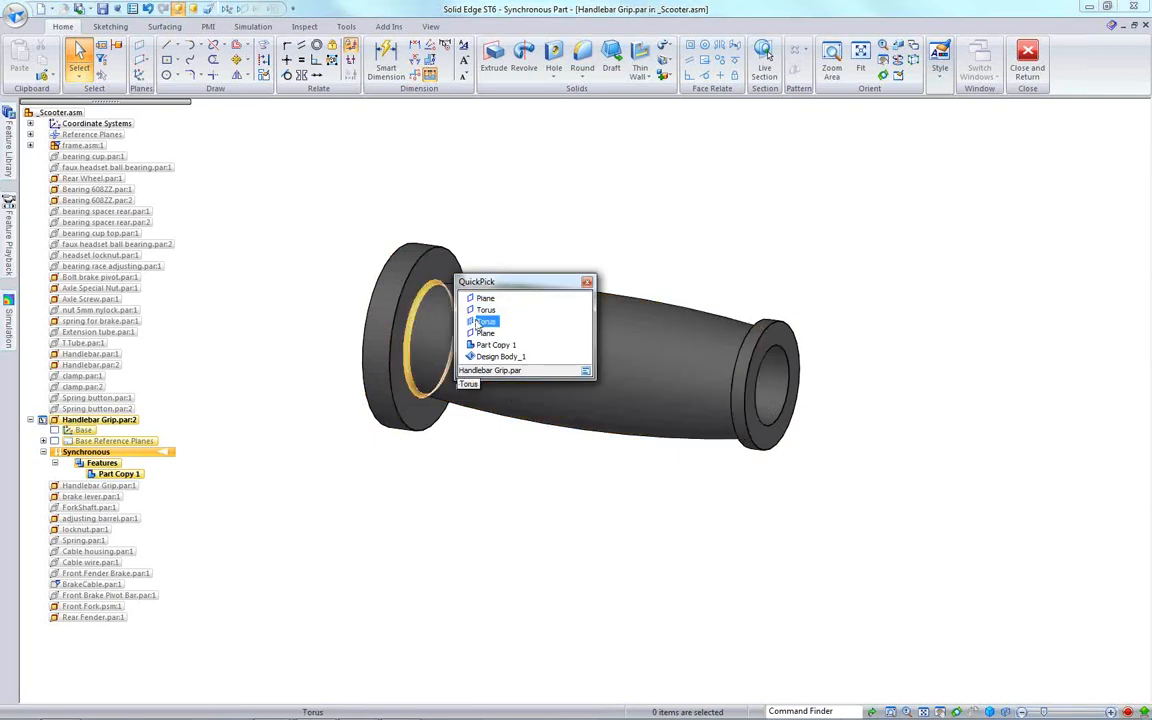
pyautogui.click(483, 322)
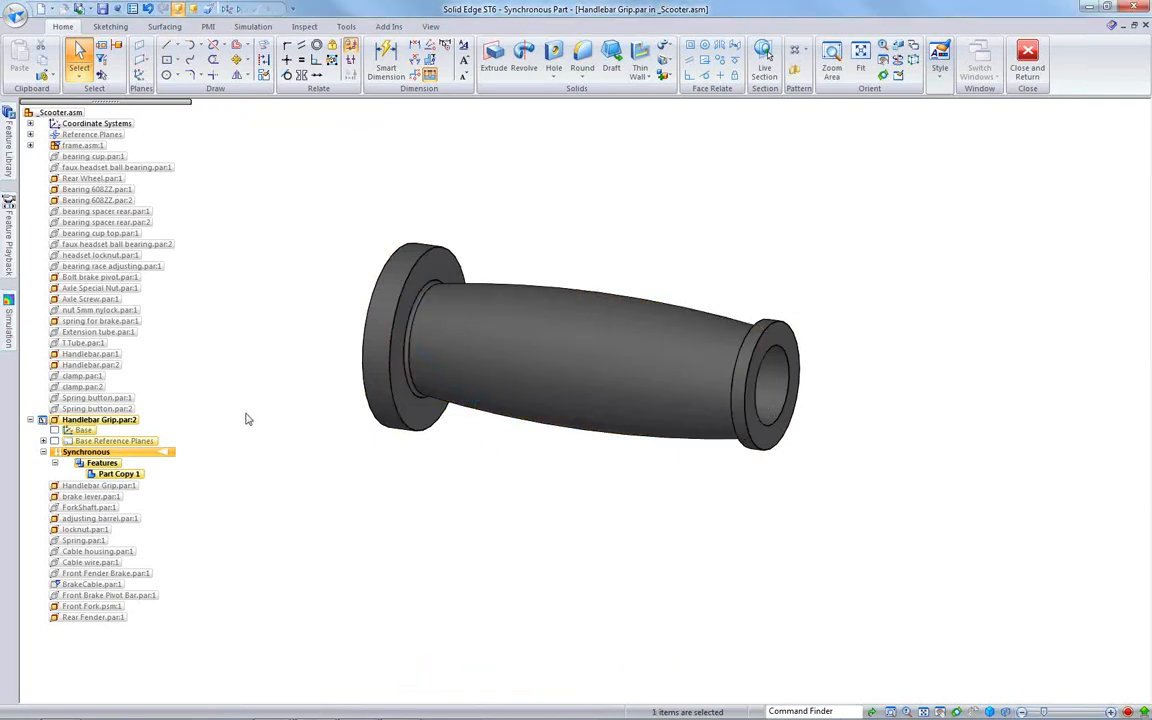
pyautogui.write('2')
pyautogui.press('Return')
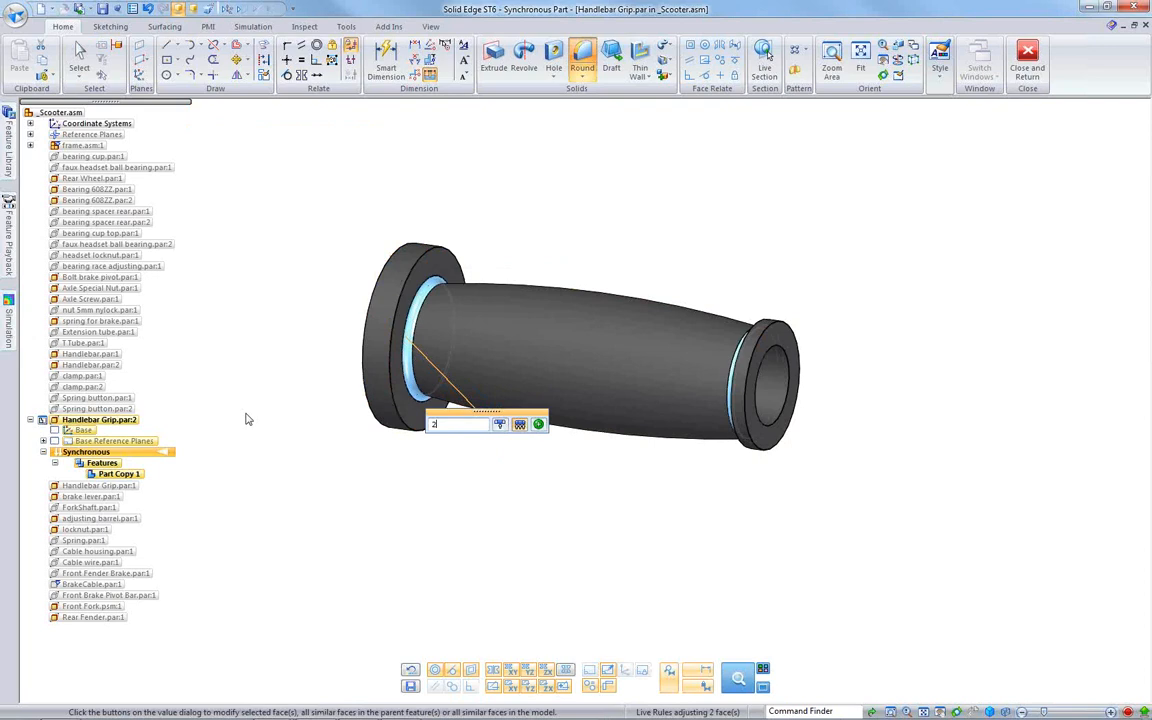
pyautogui.click(582, 220)
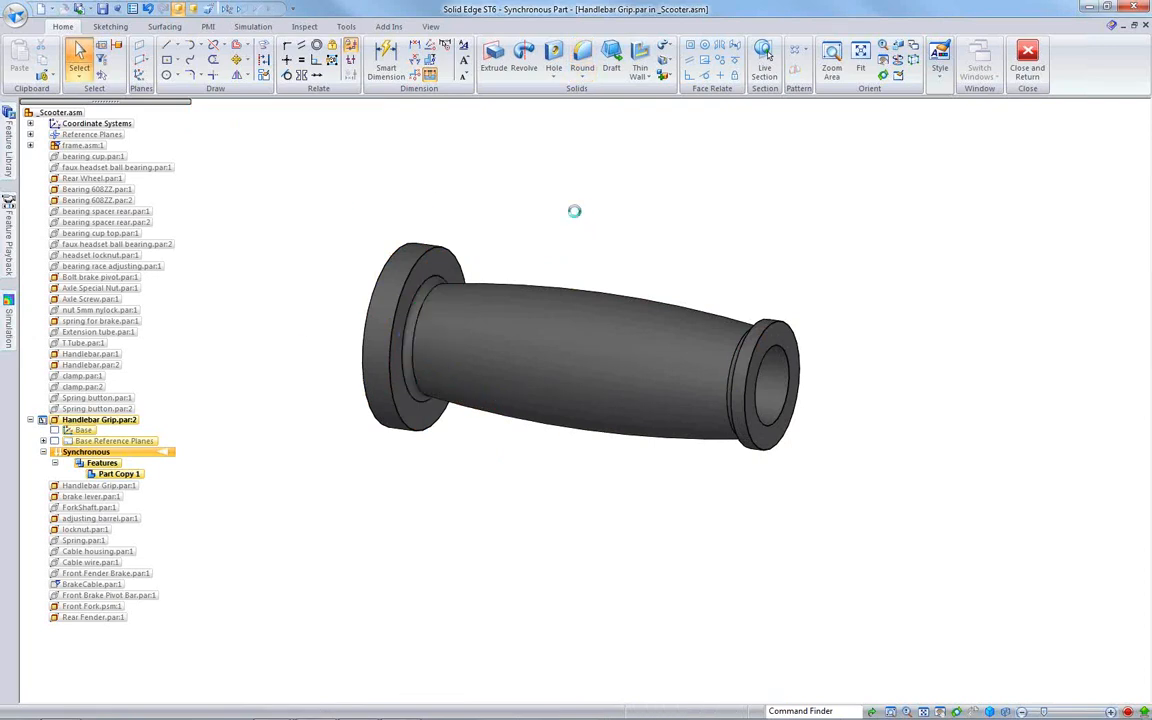
# Step: Round the outer edges of both end flanges of the handlebar grip with a 2 mm radius
pyautogui.click(582, 55)
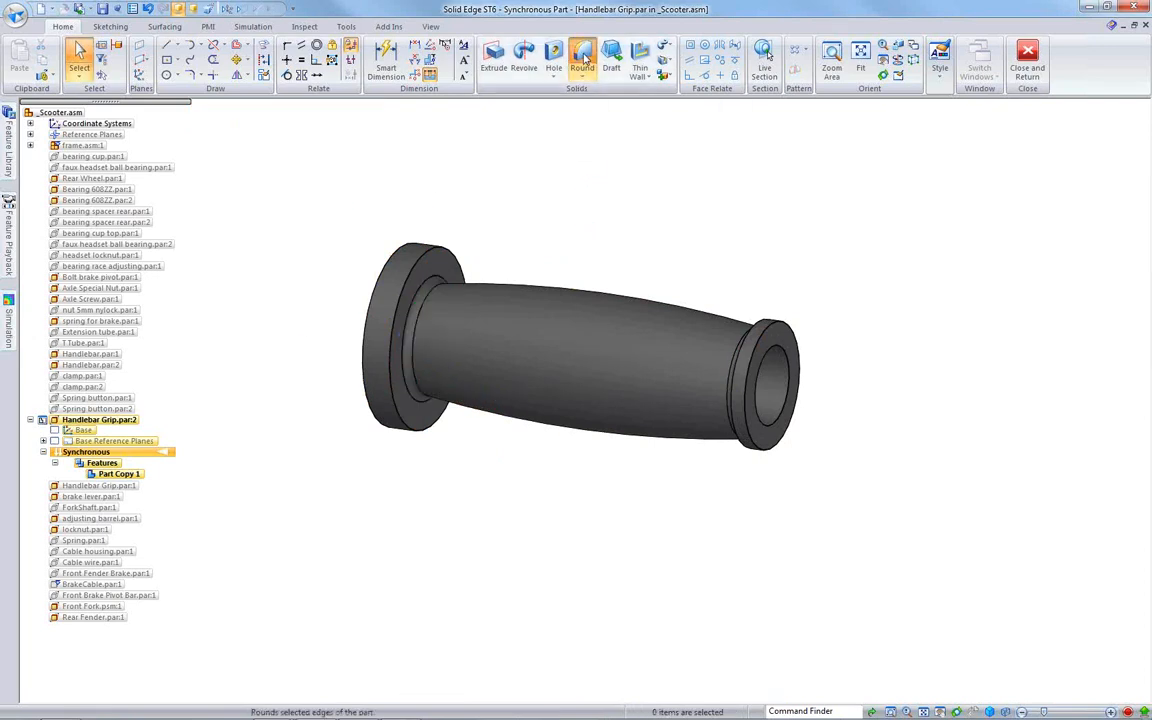
pyautogui.click(418, 262)
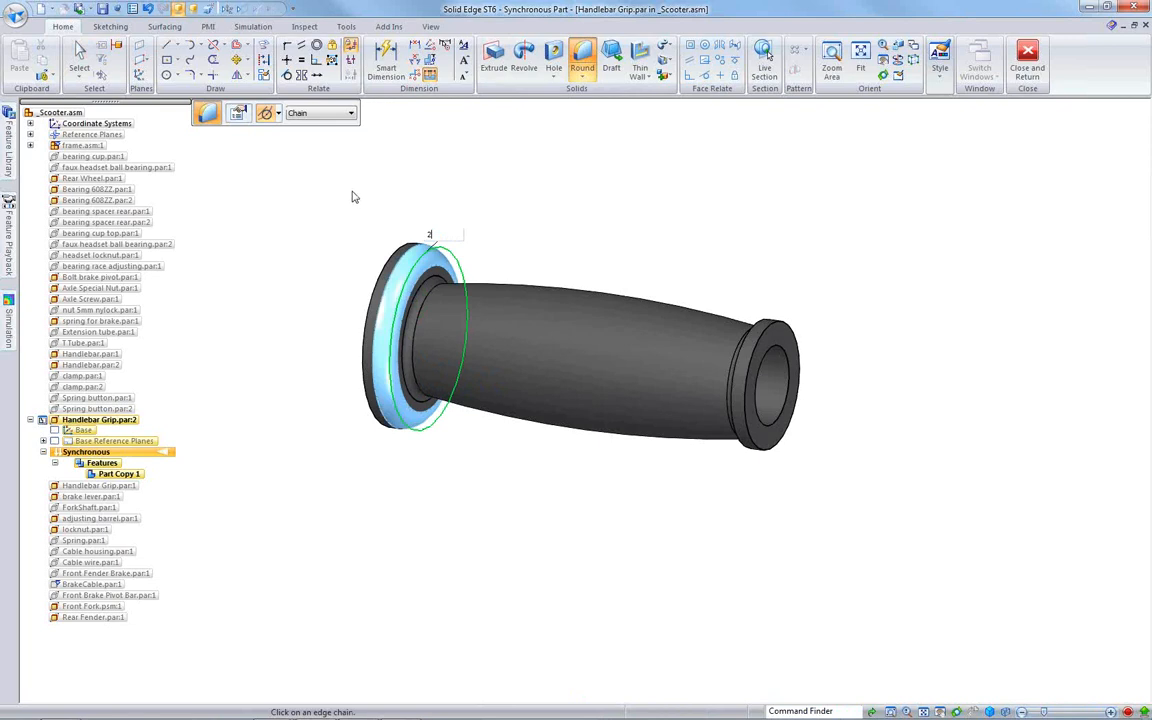
pyautogui.press('Return')
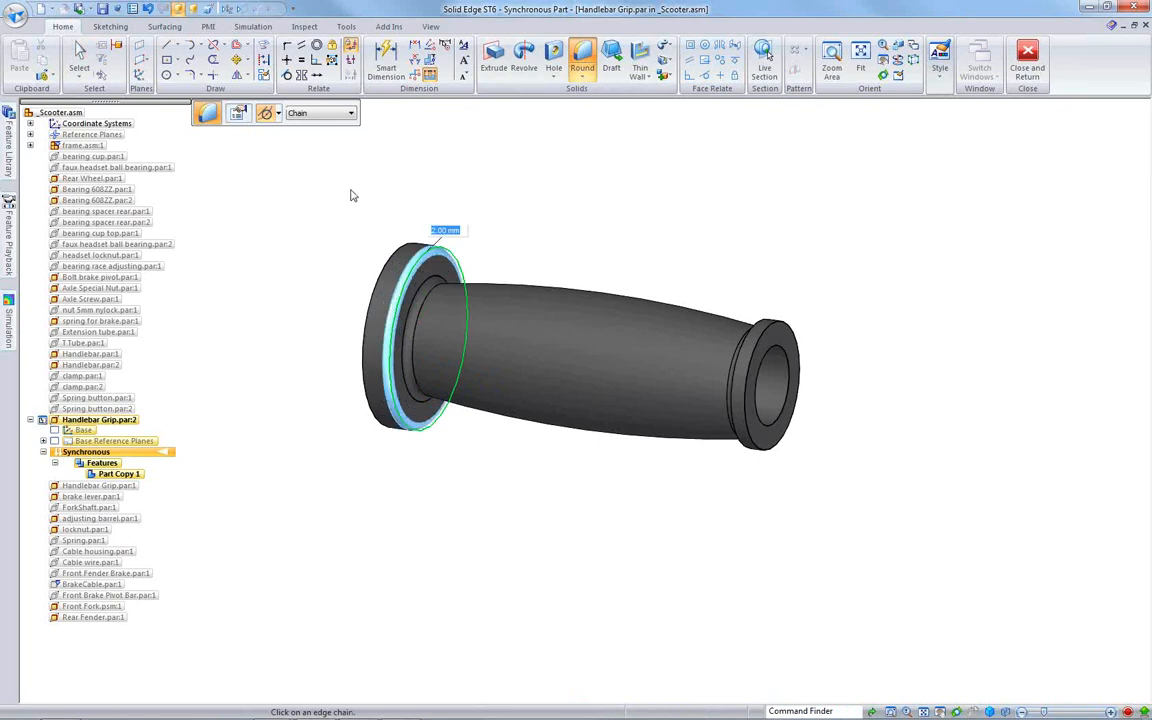
pyautogui.click(380, 273)
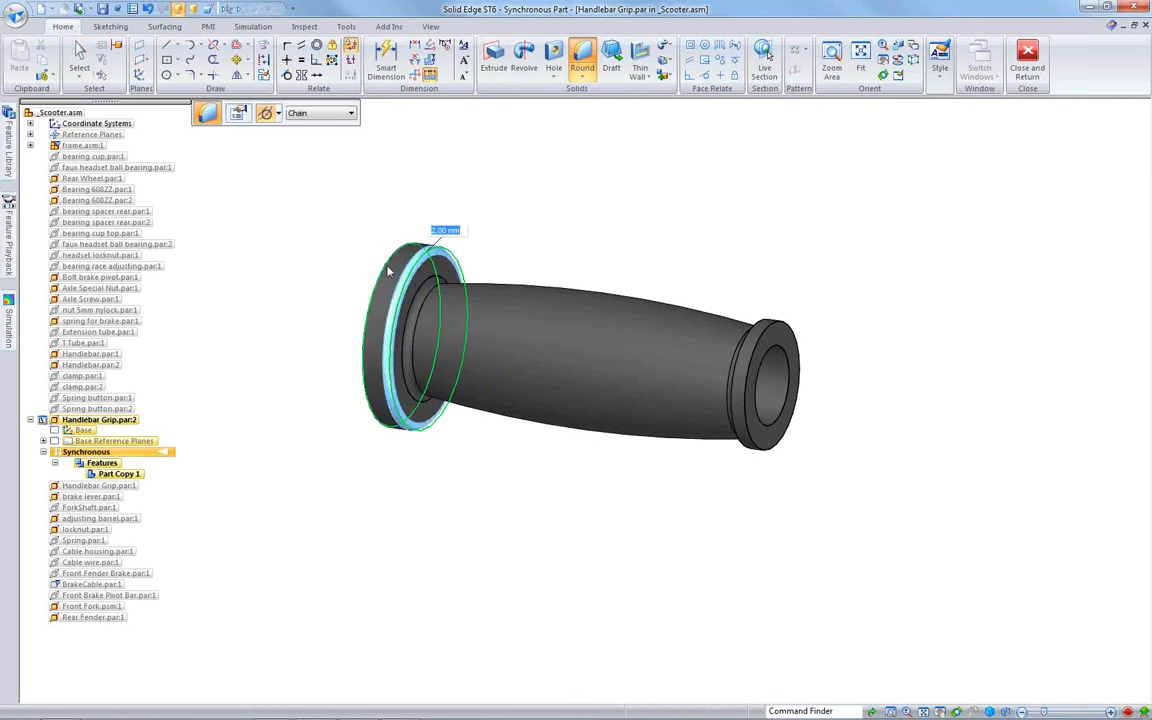
pyautogui.click(760, 349)
pyautogui.rightClick(680, 228)
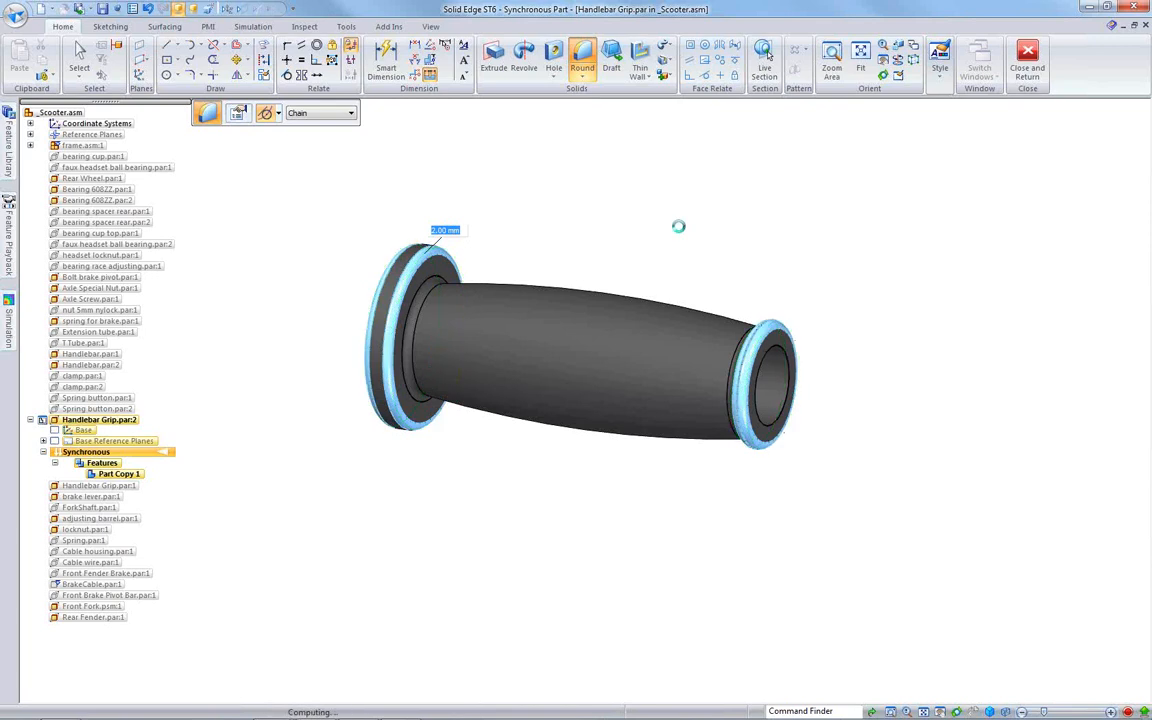
pyautogui.press('Escape')
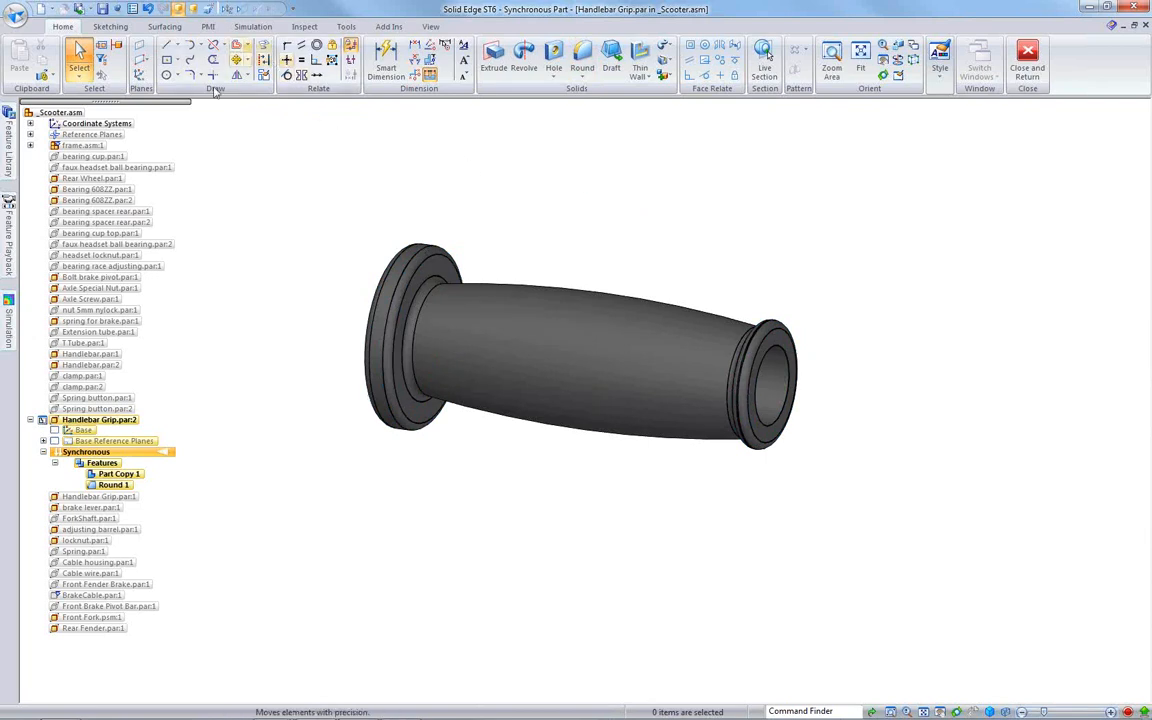
# Step: Sketch a long, thin rectangle on the grip's lengthwise plane, centred on the crown of the body and spanning most of its length
pyautogui.click(167, 60)
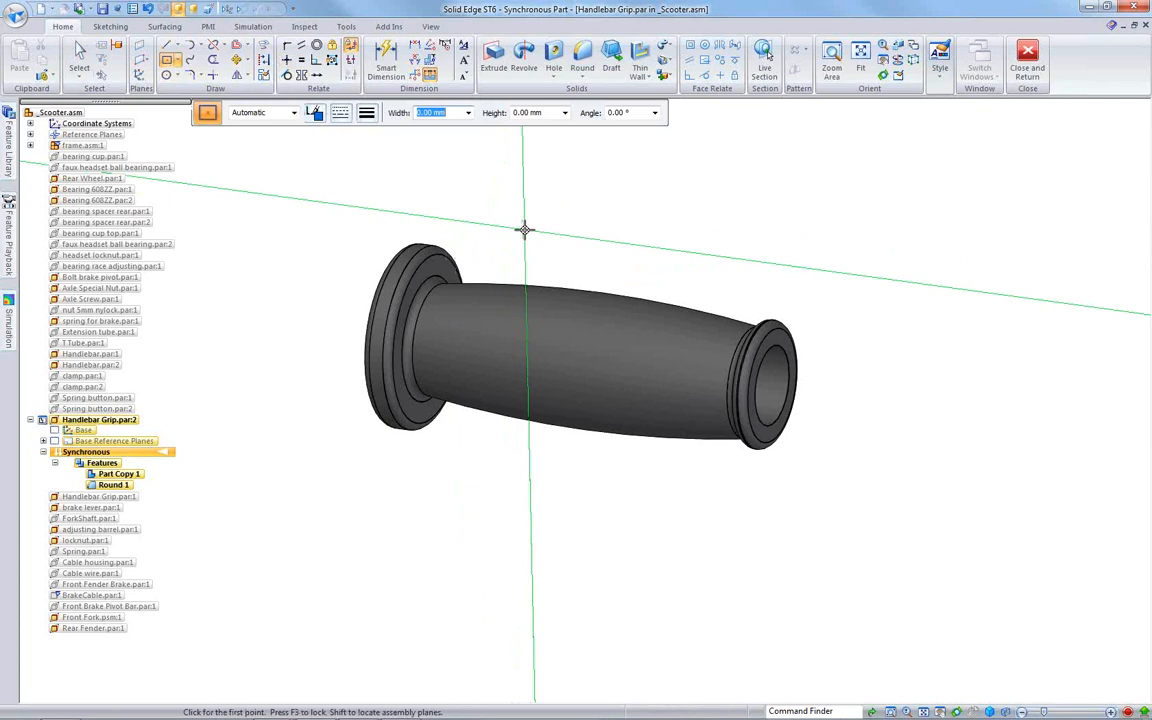
pyautogui.press('F3')
pyautogui.hotkey('ctrl', 'h')
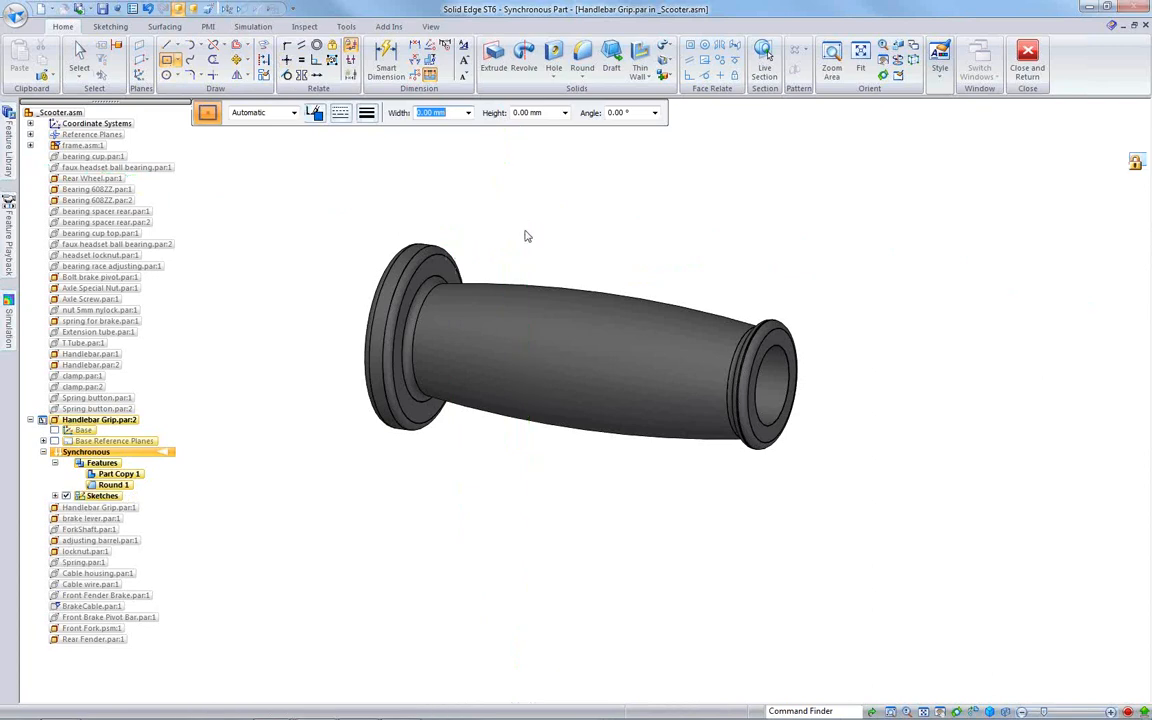
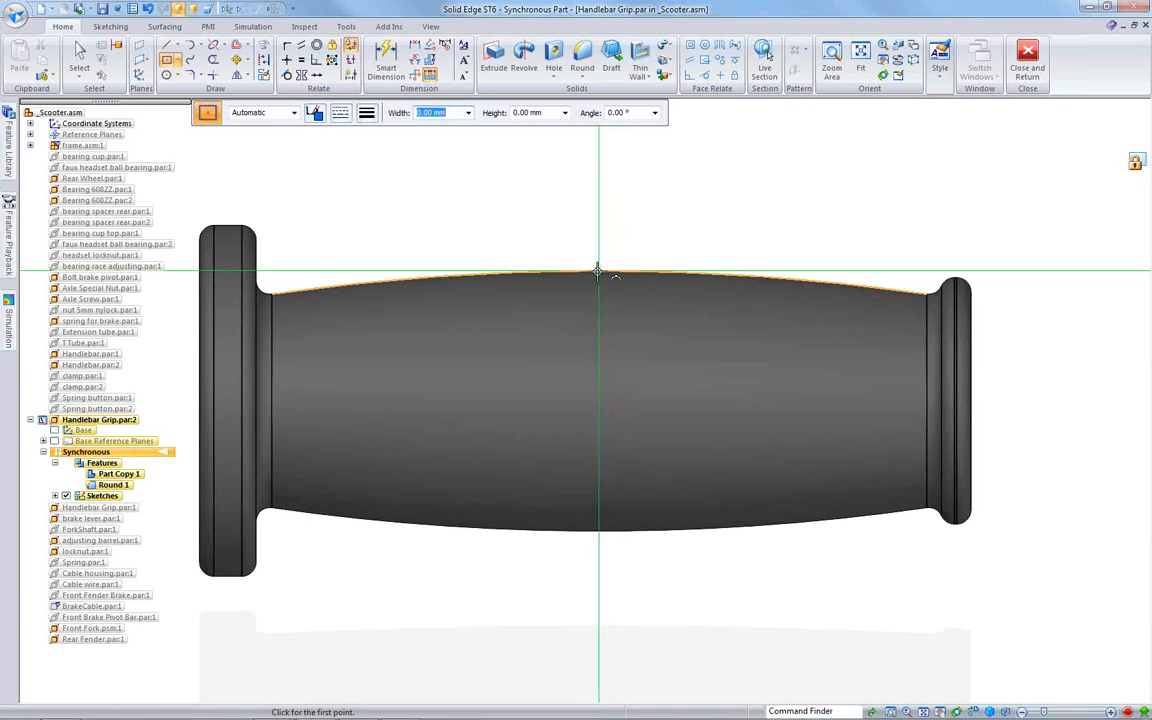
pyautogui.click(597, 270)
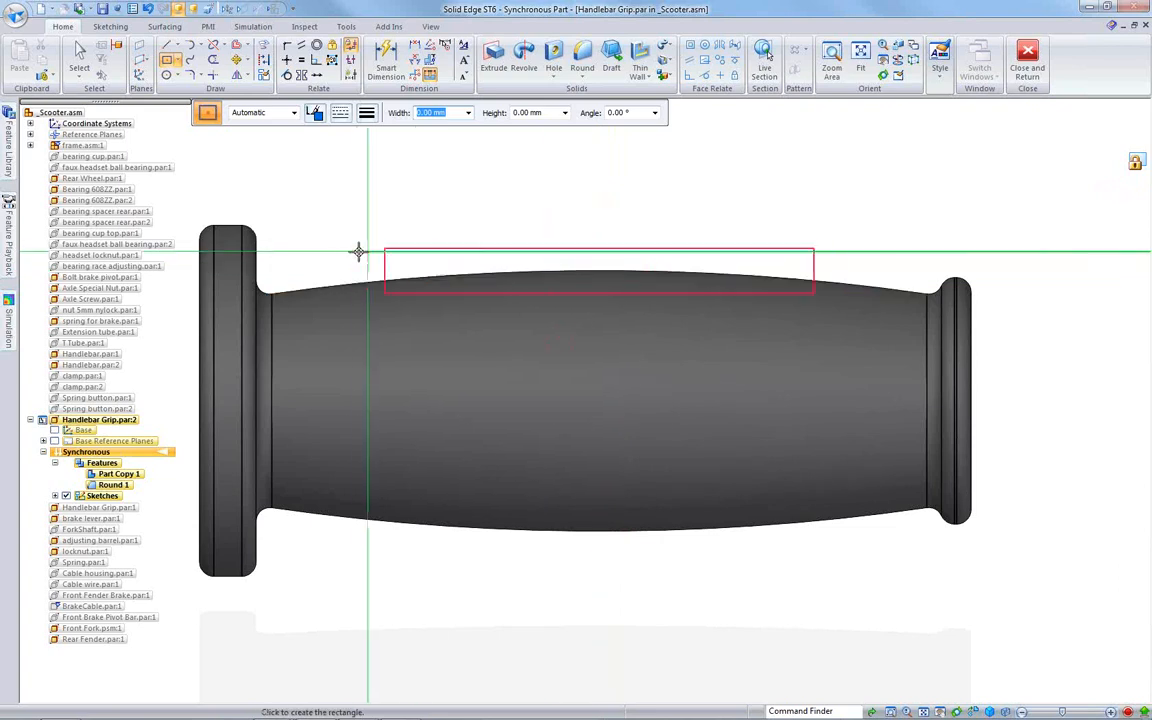
pyautogui.click(297, 257)
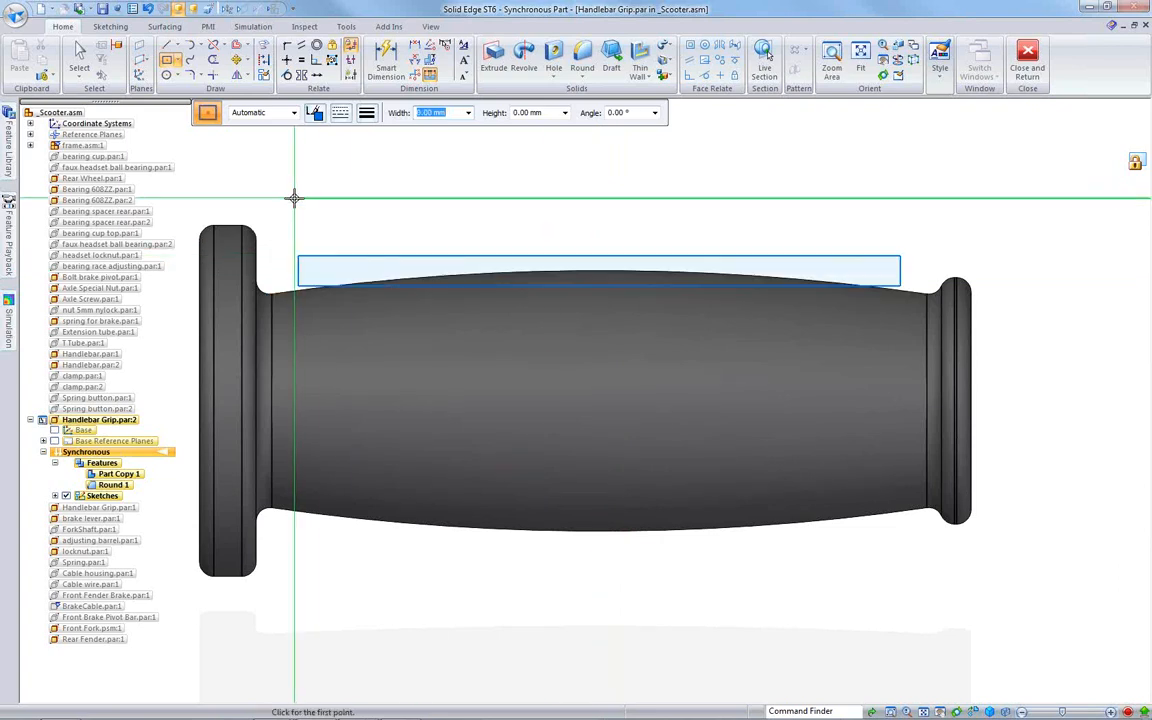
pyautogui.press('Escape')
# Step: Extrude the thin rectangle symmetrically as a cut to form a narrow lengthwise groove in the grip body
pyautogui.moveTo(290, 237)
pyautogui.mouseDown()
pyautogui.moveTo(586, 306)
pyautogui.moveTo(868, 349)
pyautogui.moveTo(916, 302)
pyautogui.mouseUp()
pyautogui.moveTo(735, 391)
pyautogui.mouseDown(button='middle')
pyautogui.moveTo(689, 378)
pyautogui.moveTo(591, 386)
pyautogui.moveTo(599, 419)
pyautogui.mouseUp(button='middle')
pyautogui.click(770, 366)
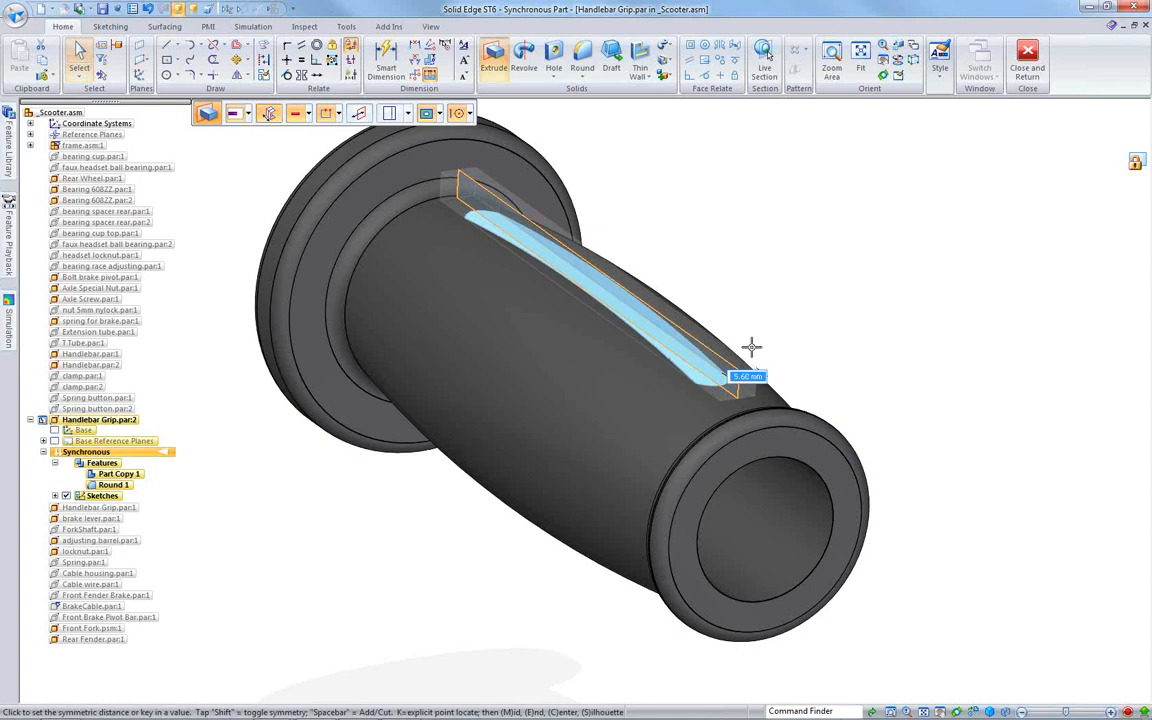
pyautogui.click(751, 347)
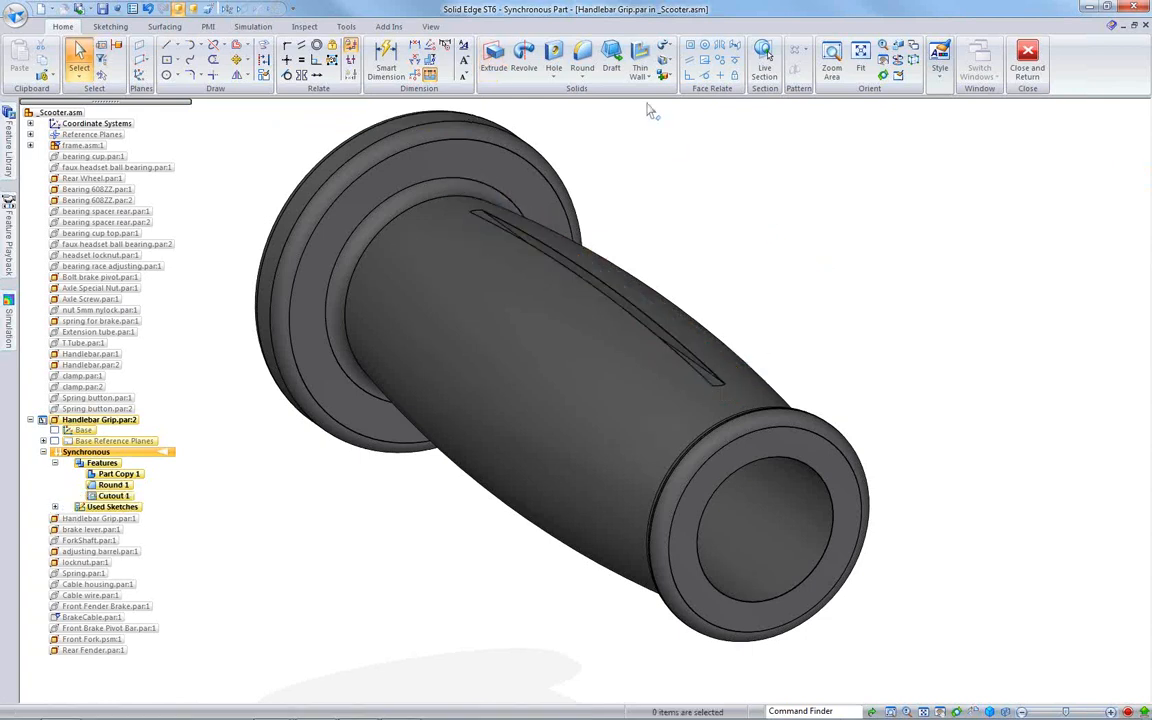
# Step: Round the long edges of the groove with a 1 mm radius
pyautogui.click(582, 58)
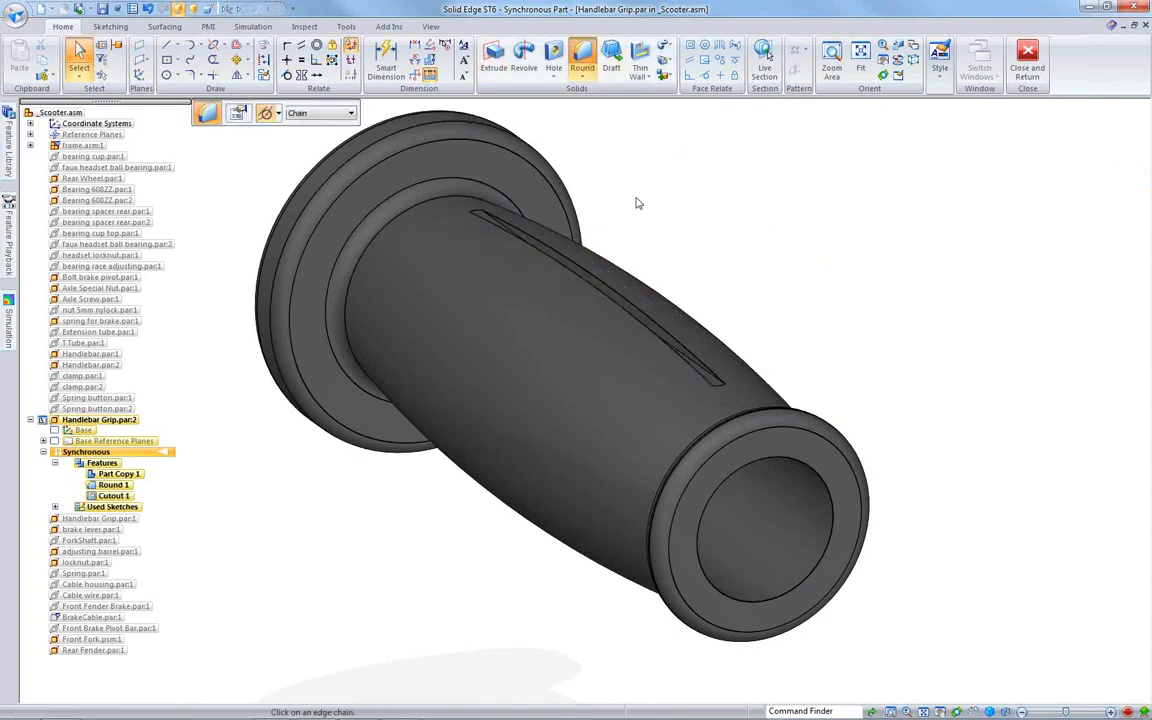
pyautogui.click(570, 270)
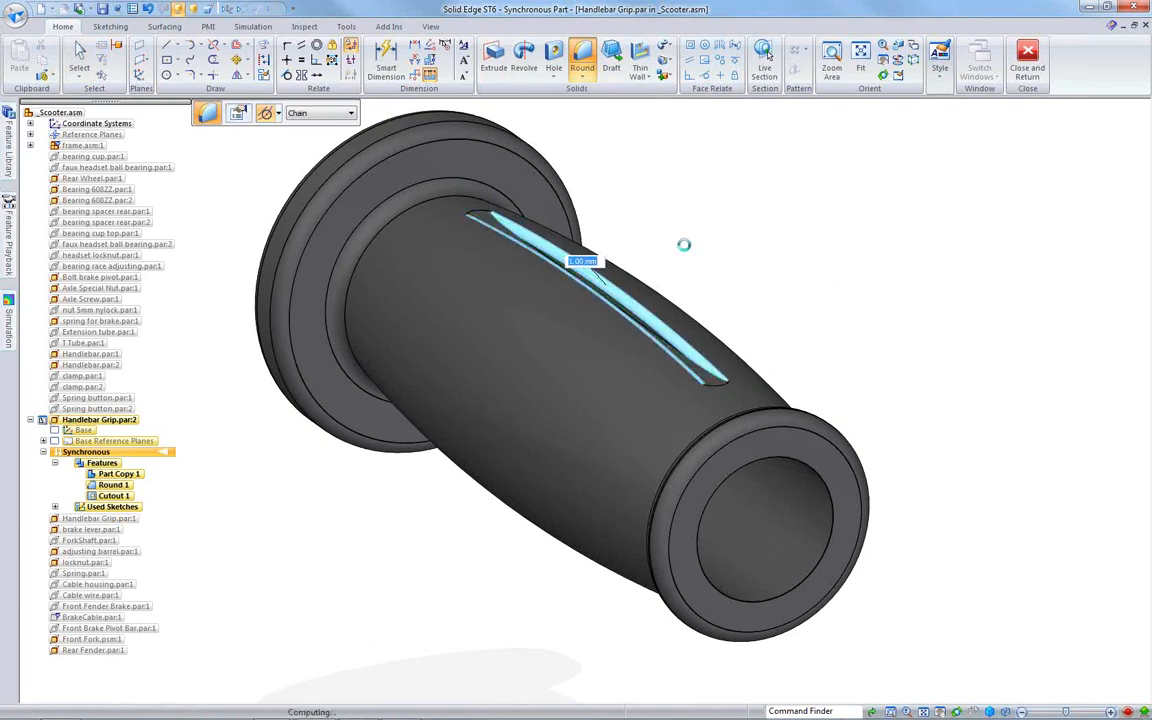
pyautogui.press('Return')
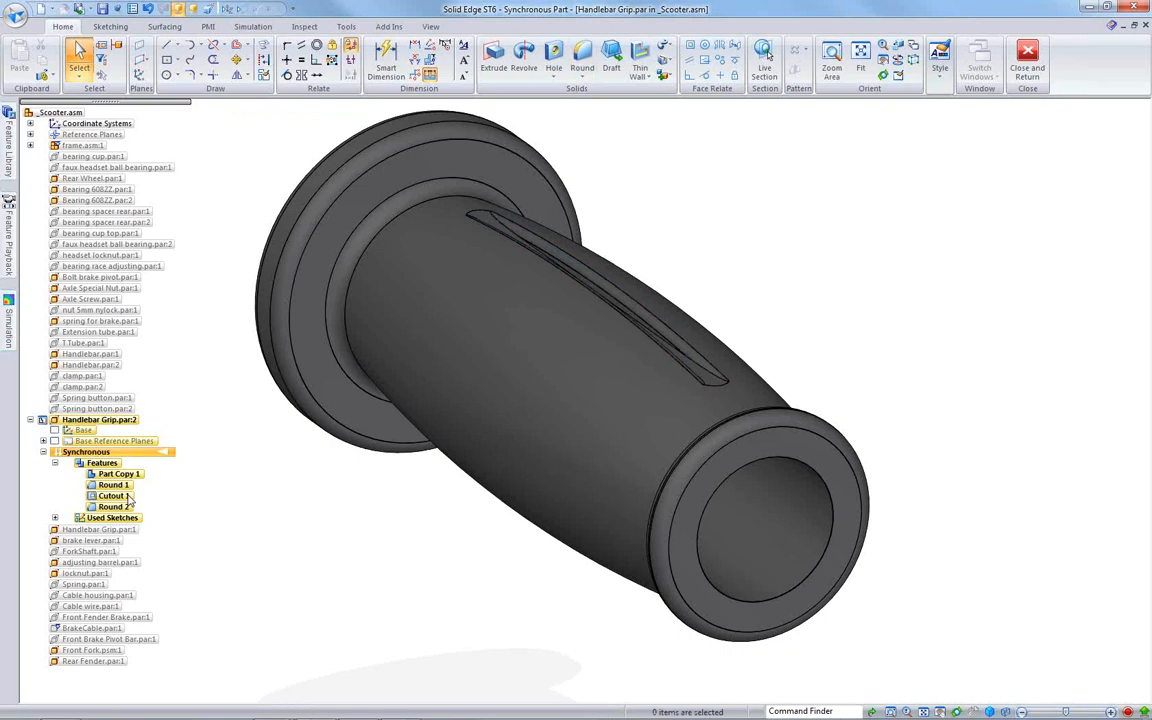
# Step: Pattern the groove cutout and its round circularly about the grip's axis with a count of 16
pyautogui.click(118, 507)
pyautogui.keyDown('ctrl'); pyautogui.click(115, 497); pyautogui.keyUp('ctrl')
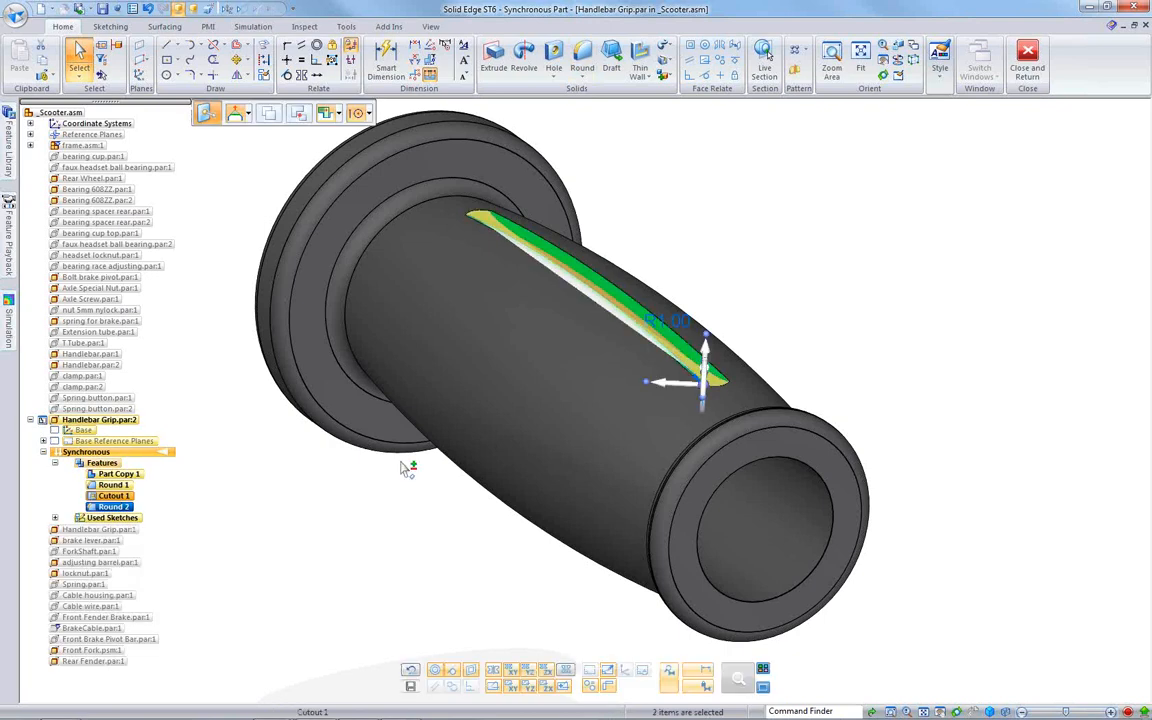
pyautogui.click(800, 52)
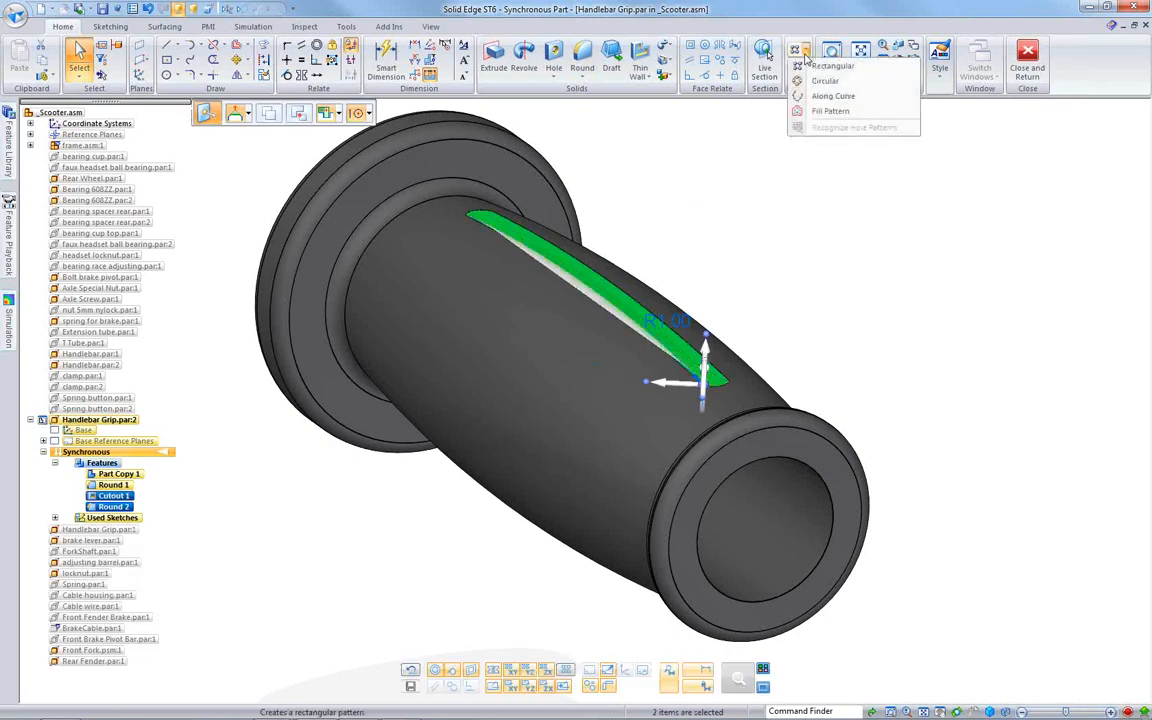
pyautogui.click(820, 82)
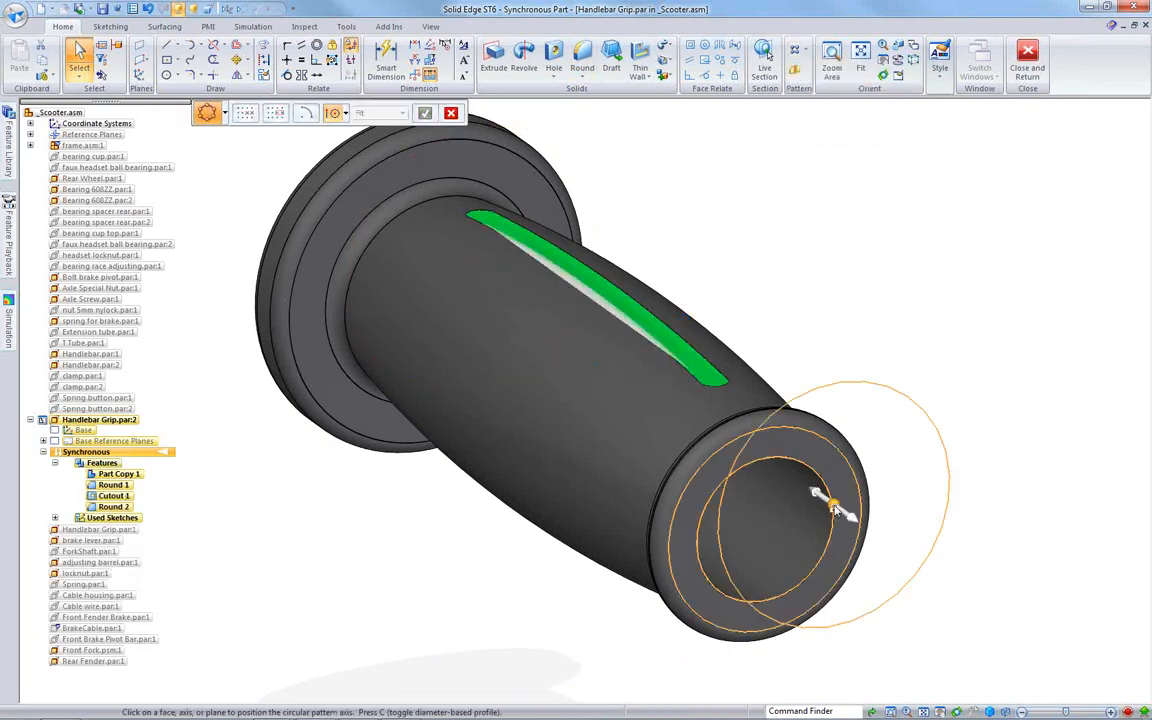
pyautogui.click(835, 508)
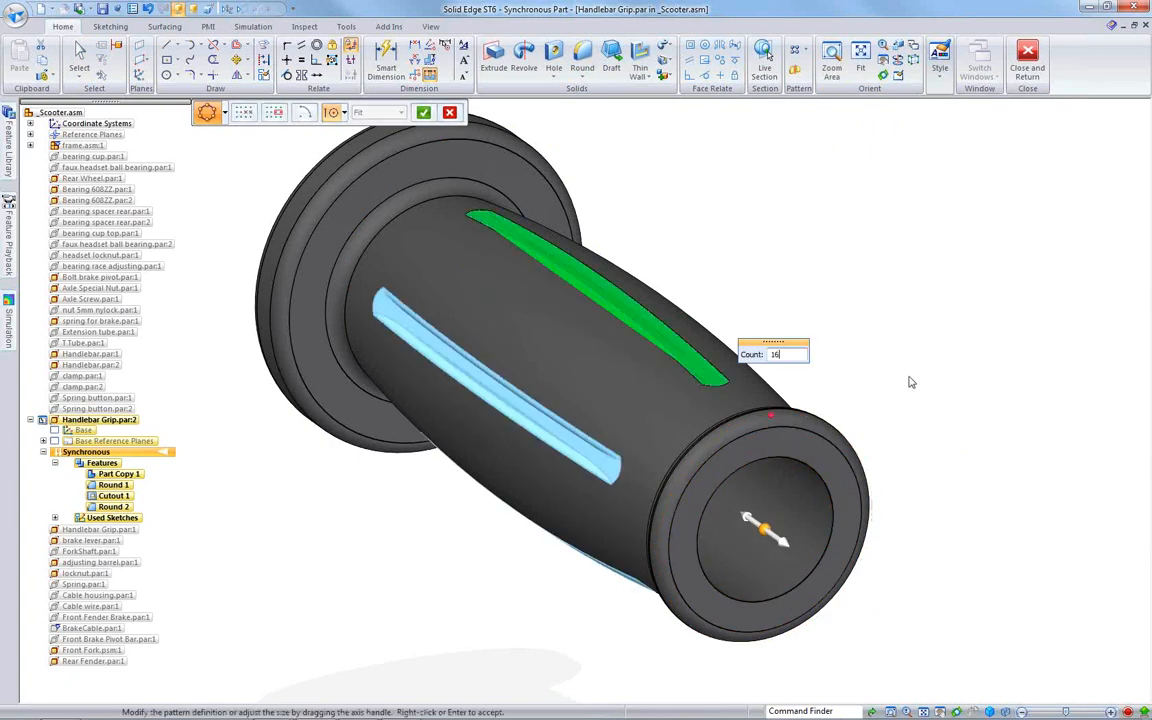
pyautogui.press('Return')
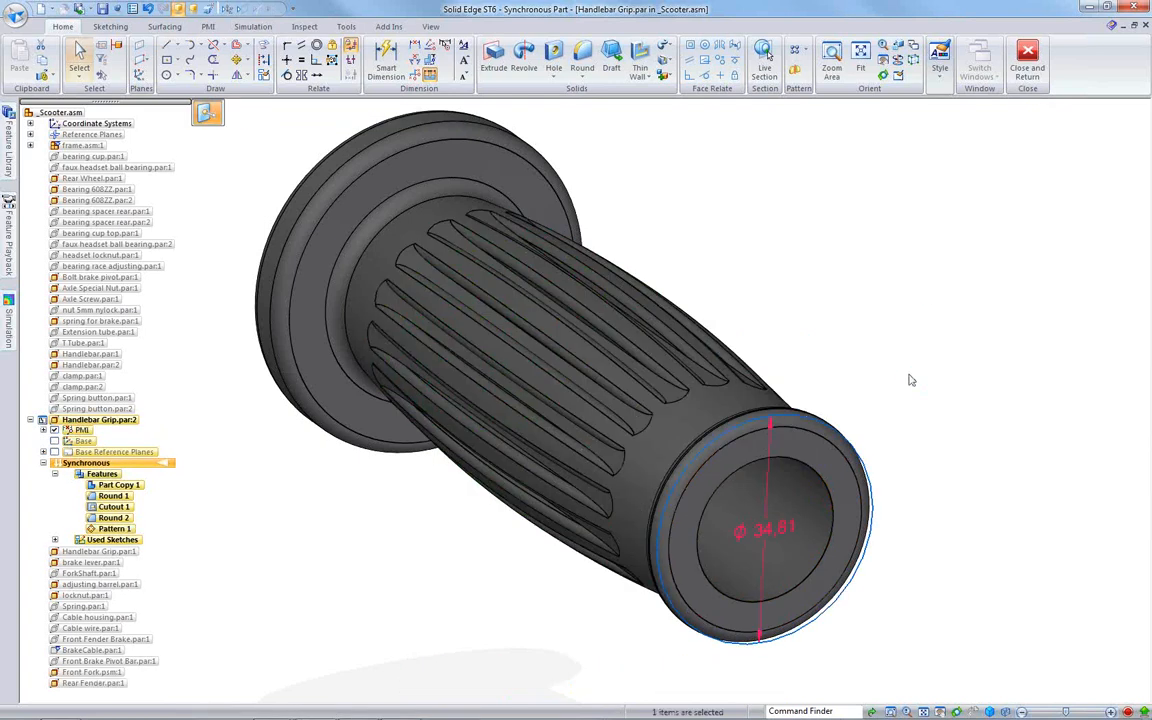
# Step: Finish the in-place editing of the grip and return to the scooter assembly
pyautogui.scroll(-4, 869, 320)
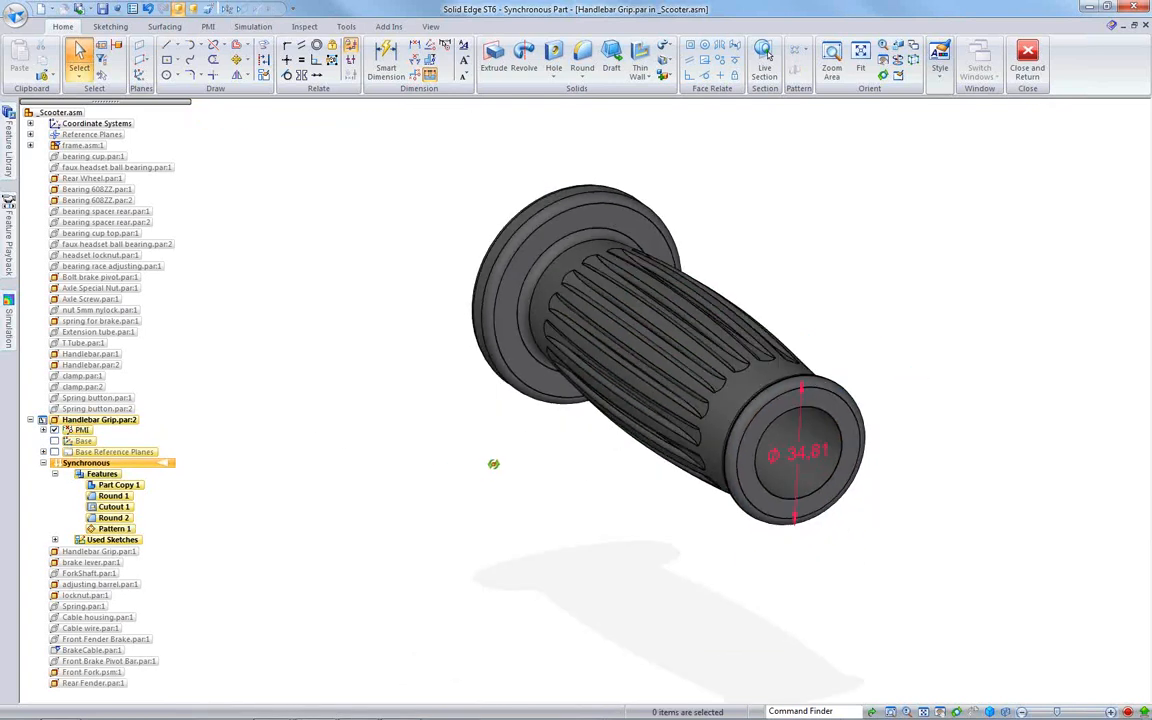
pyautogui.moveTo(494, 465); pyautogui.dragTo(558, 478, button='middle')
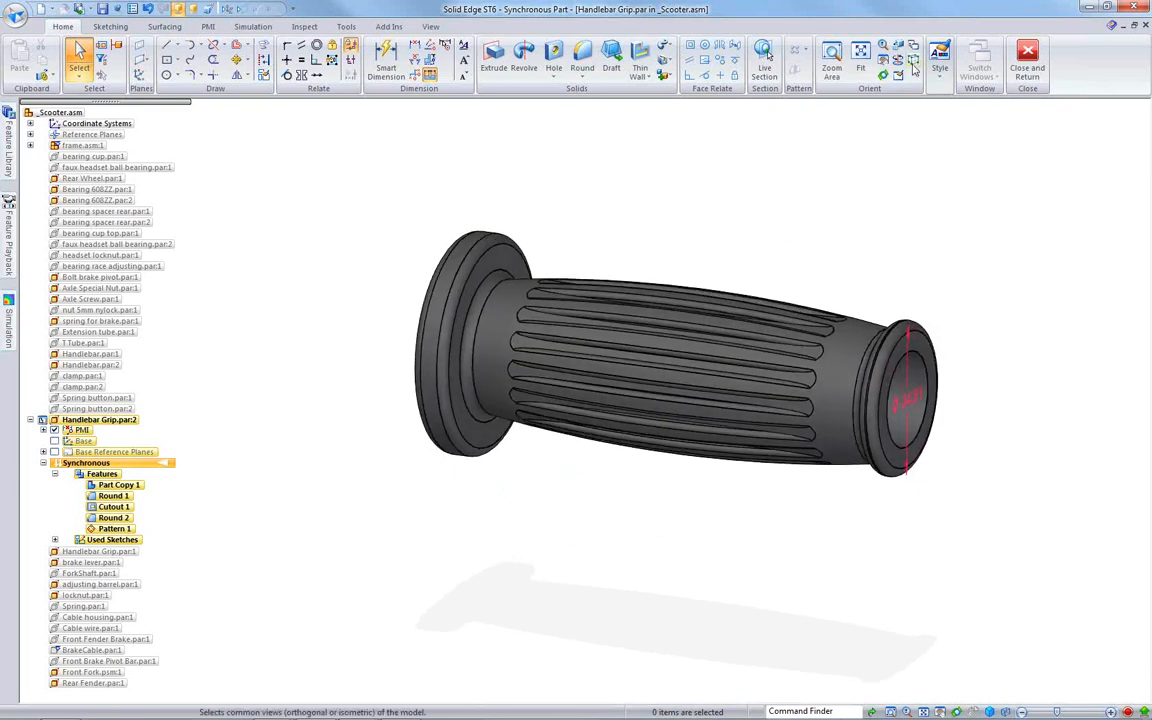
pyautogui.click(1027, 62)
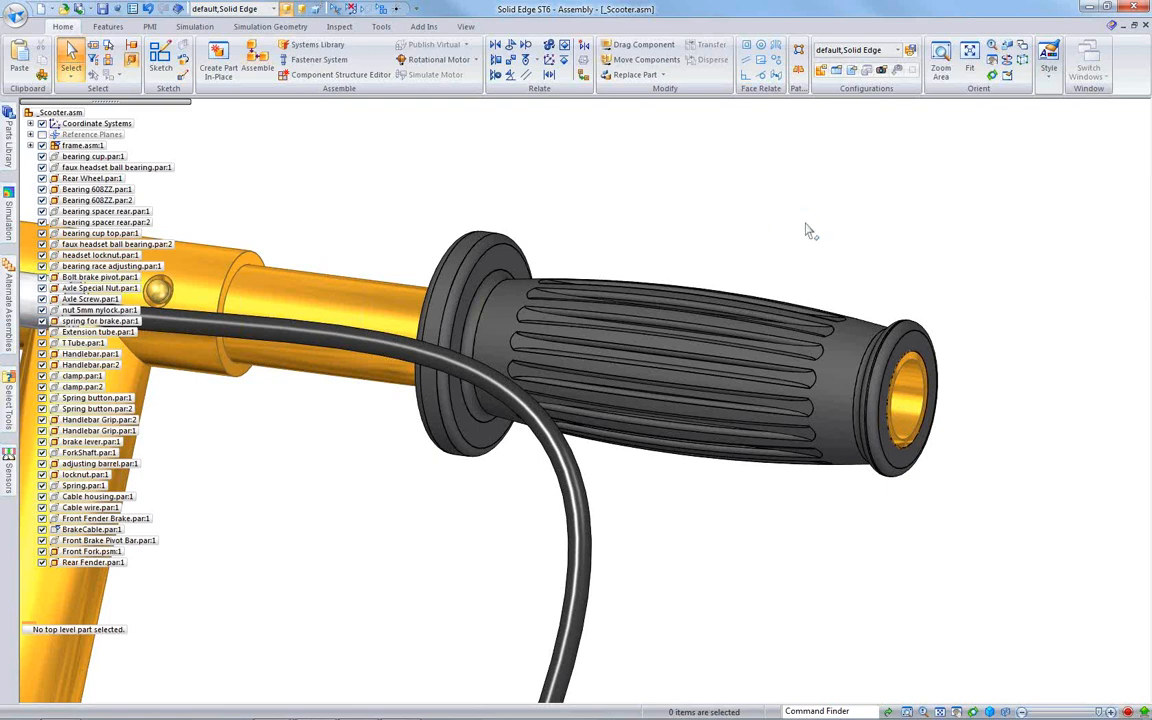
# Step: Move the grip's small end flange together with the handlebar's end face outward along the bar by 5 mm
pyautogui.moveTo(818, 267); pyautogui.dragTo(905, 490)
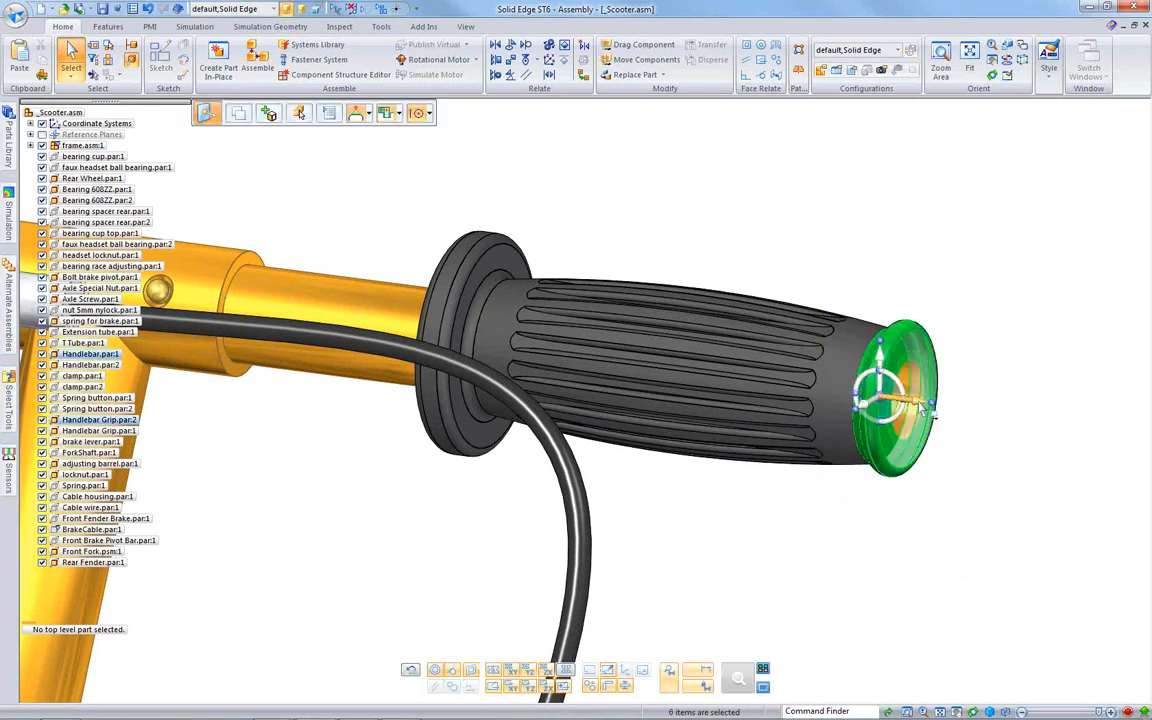
pyautogui.moveTo(914, 405); pyautogui.dragTo(942, 218)
pyautogui.click(942, 218)
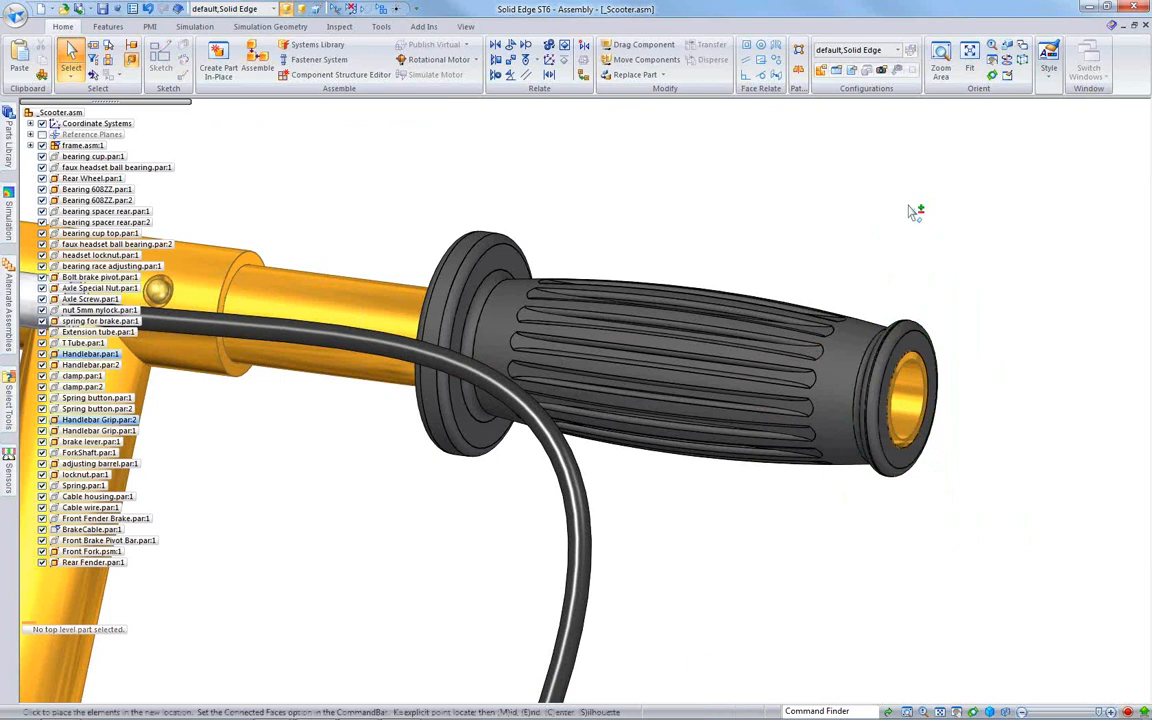
pyautogui.scroll(-1, 909, 207)
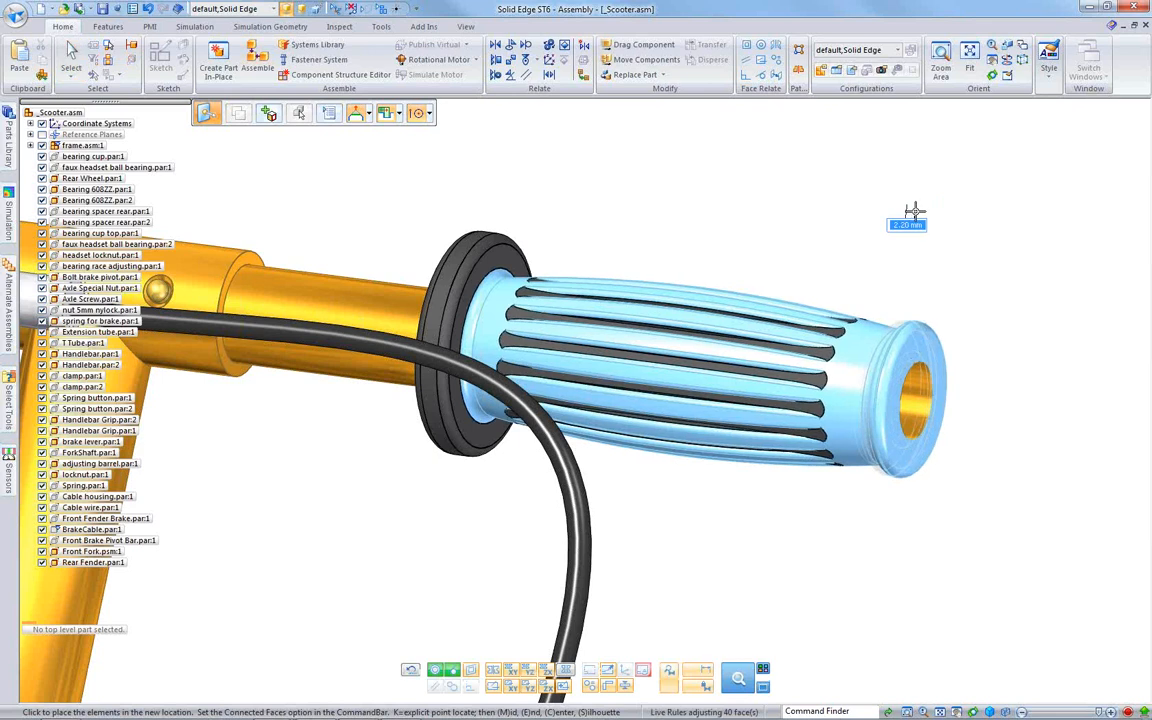
pyautogui.write('5')
pyautogui.press('Return')
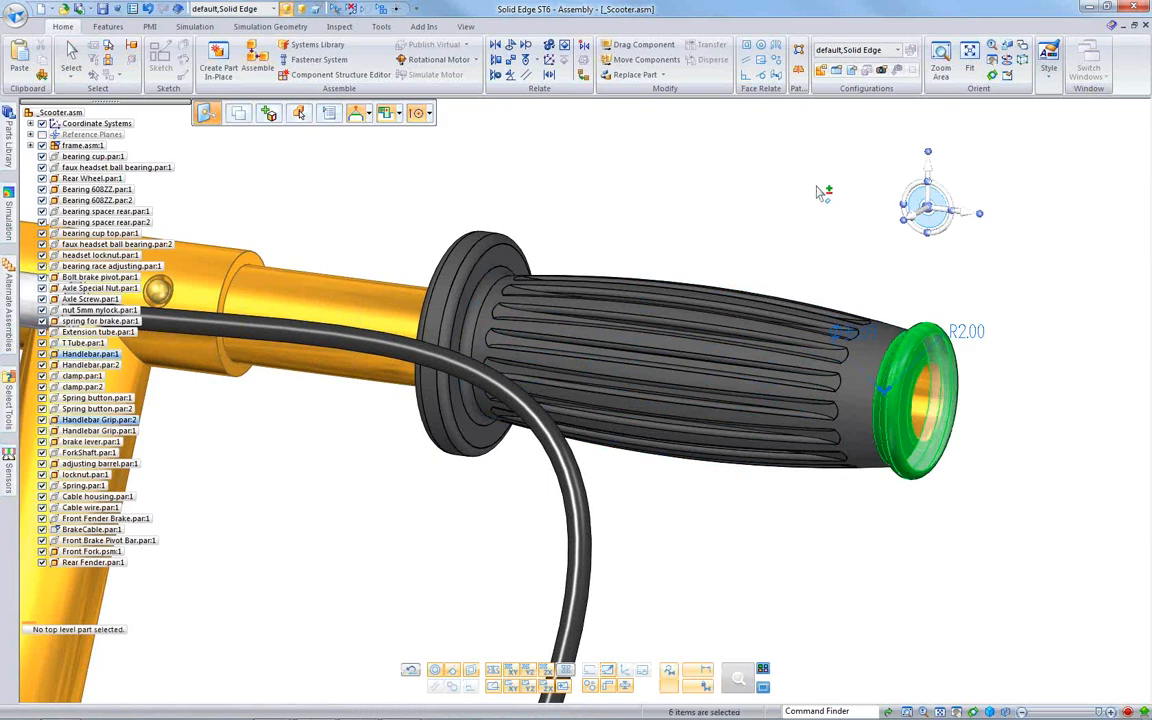
pyautogui.click(800, 196)
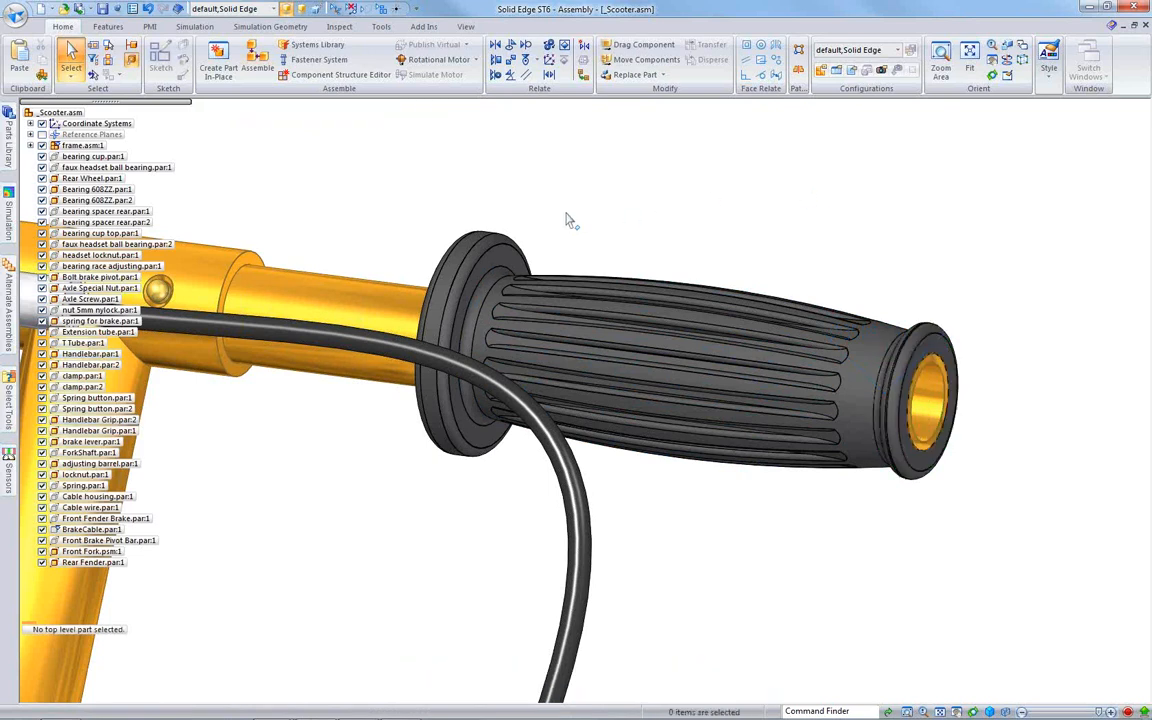
# Step: Set the outer diameter of the grip's larger end flange to 45 mm from within the assembly
pyautogui.click(491, 259)
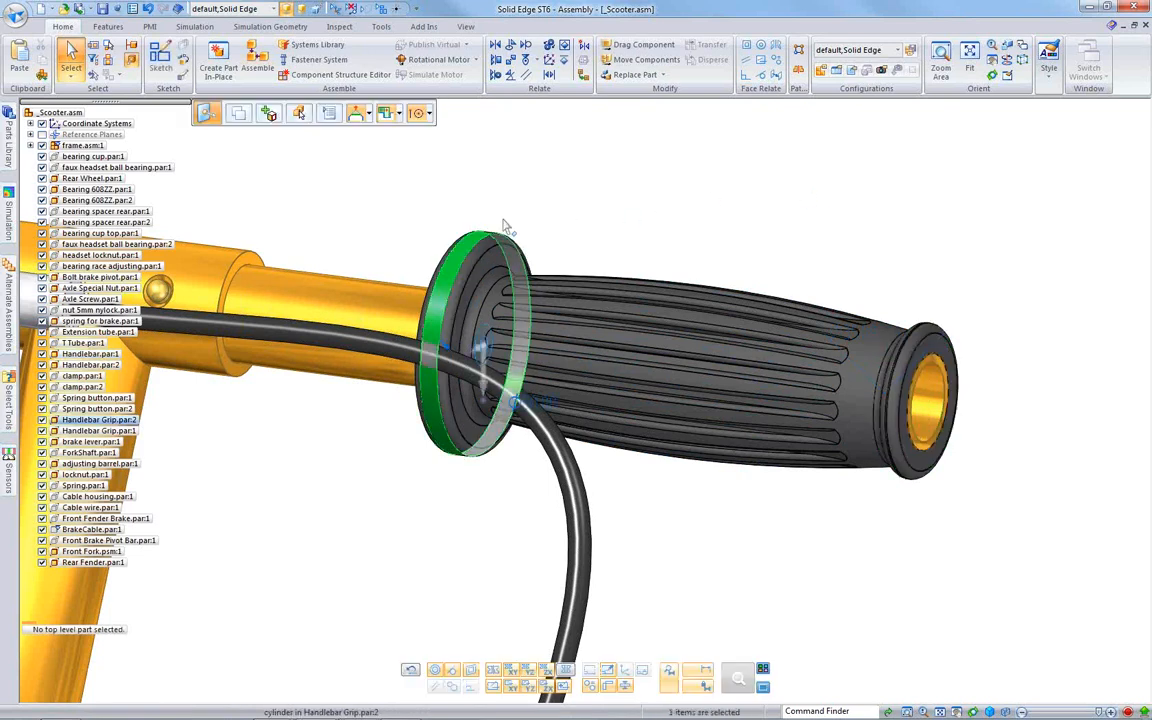
pyautogui.click(643, 181)
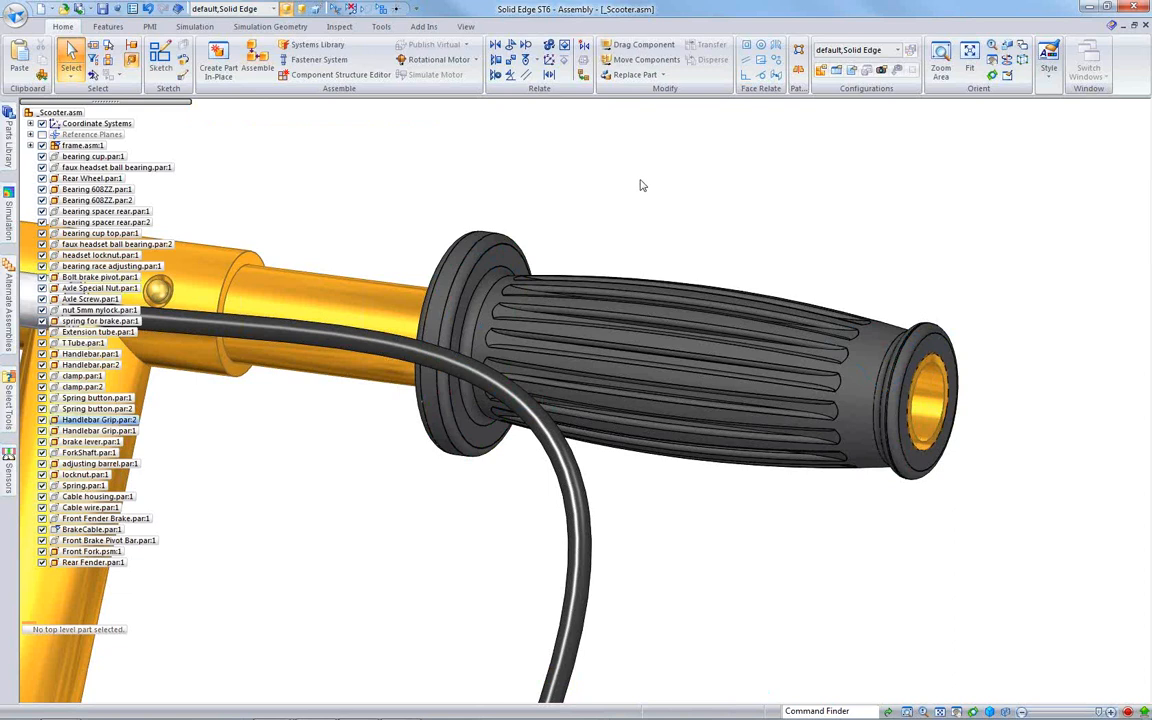
pyautogui.write('45.00')
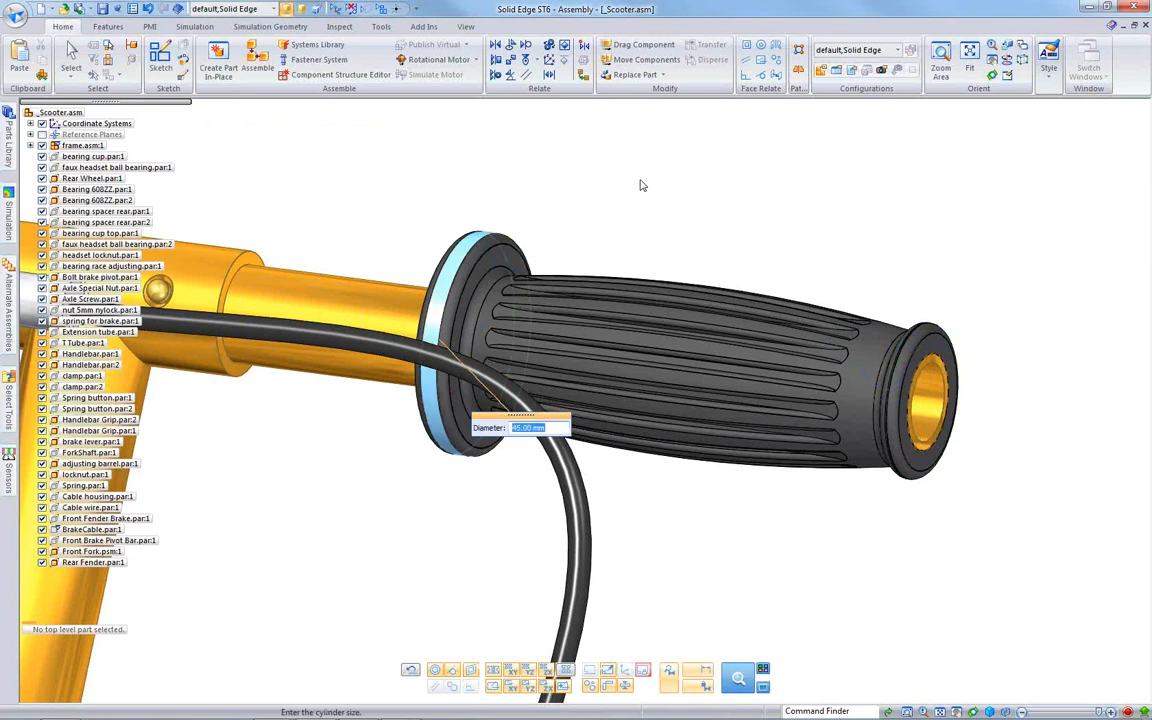
pyautogui.press('Return')
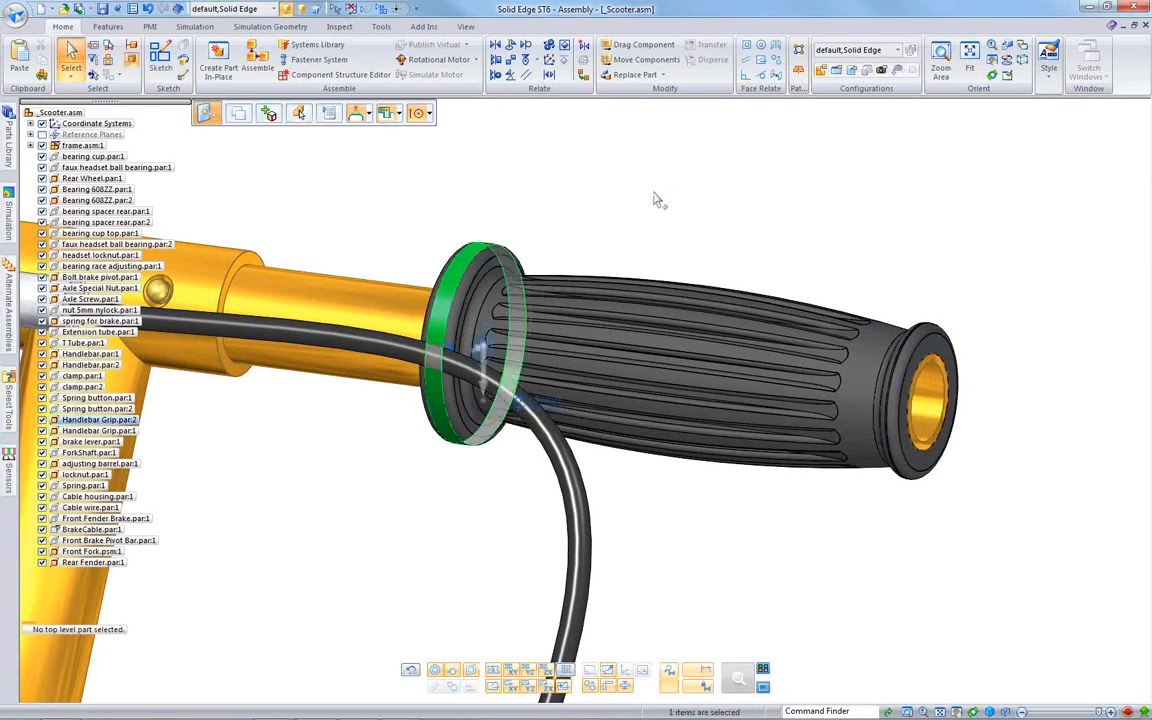
pyautogui.click(655, 198)
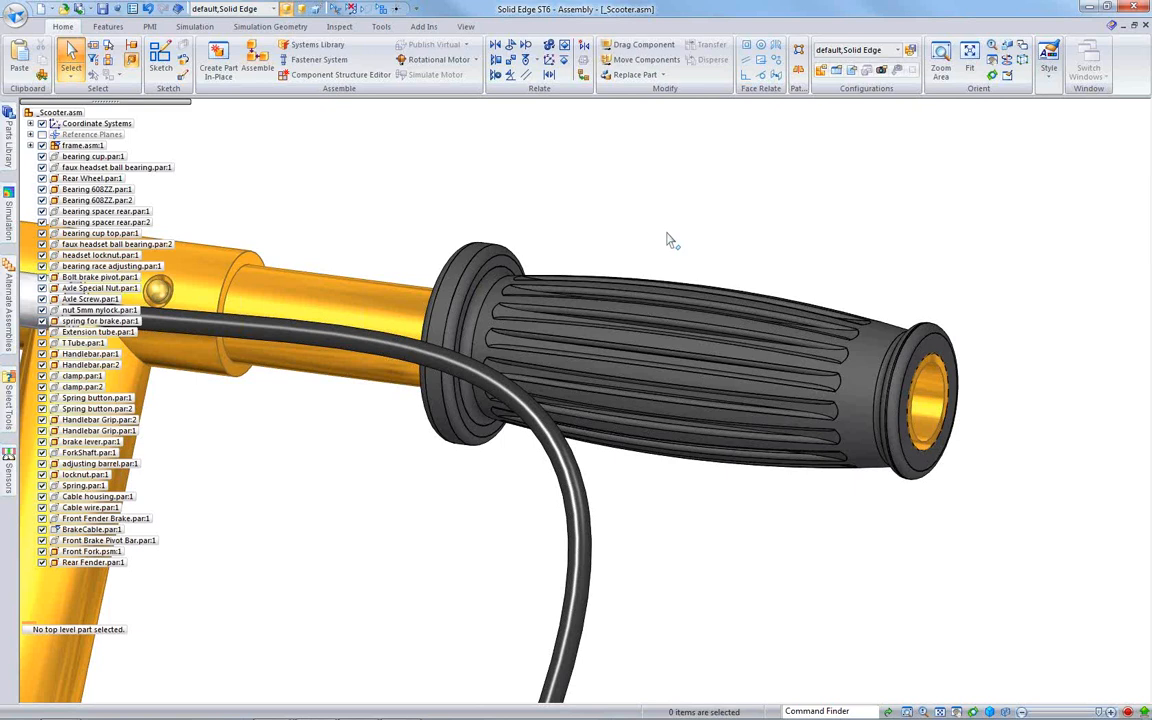
pyautogui.scroll(-6, 650, 270)
pyautogui.keyDown('shift'); pyautogui.moveTo(568, 495); pyautogui.dragTo(808, 28, button='middle'); pyautogui.keyUp('shift')
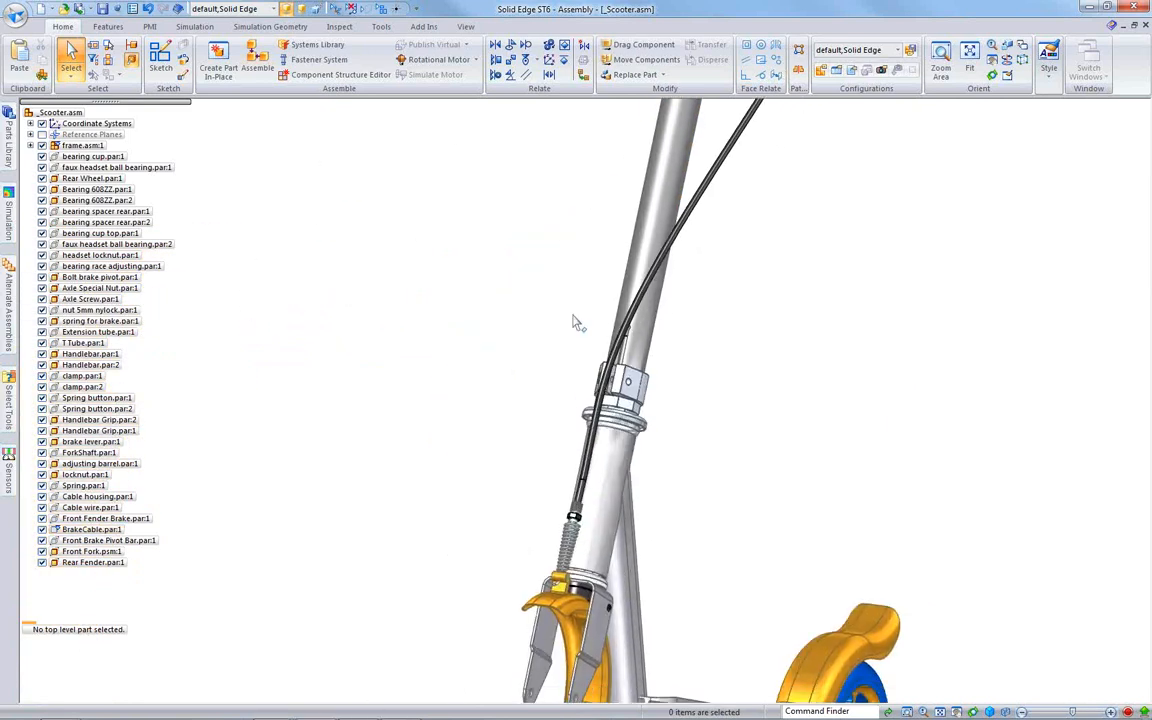
# Step: Place Front Wheel Assembly.asm beside the front fork and align its bearing bore with the fork's axle hole
pyautogui.keyDown('shift'); pyautogui.moveTo(487, 480); pyautogui.dragTo(445, 154, button='middle'); pyautogui.keyUp('shift')
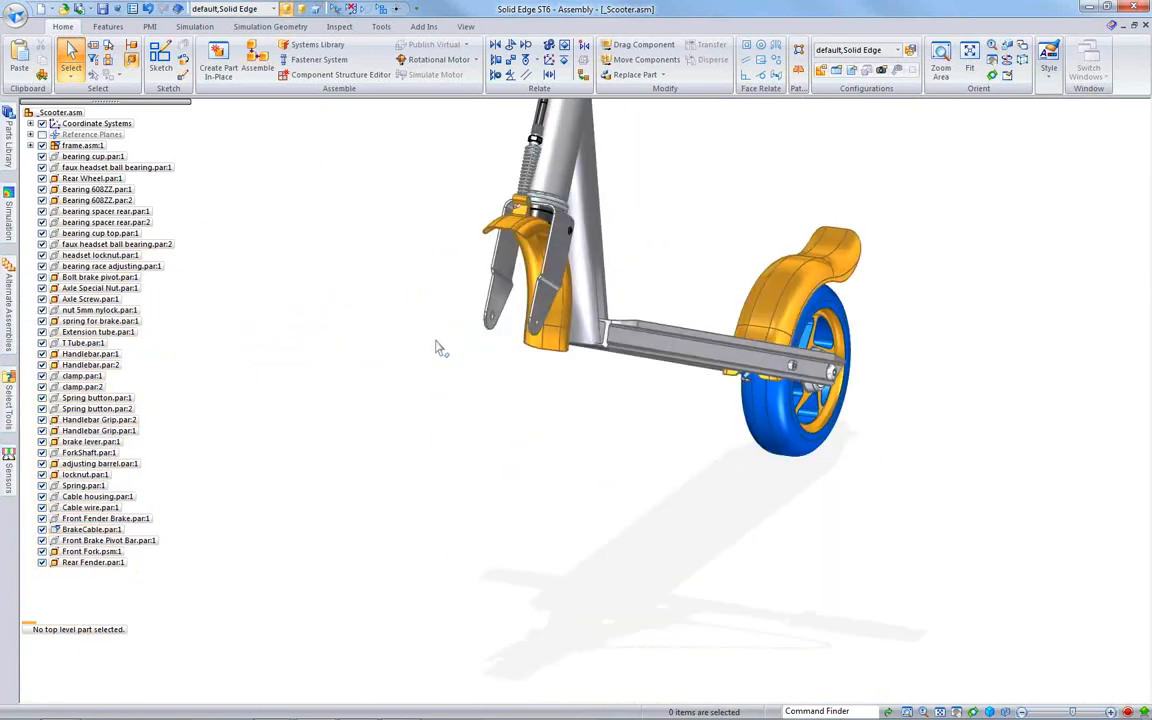
pyautogui.moveTo(436, 350); pyautogui.dragTo(483, 443, button='middle')
pyautogui.scroll(3, 480, 460)
pyautogui.scroll(2, 470, 492)
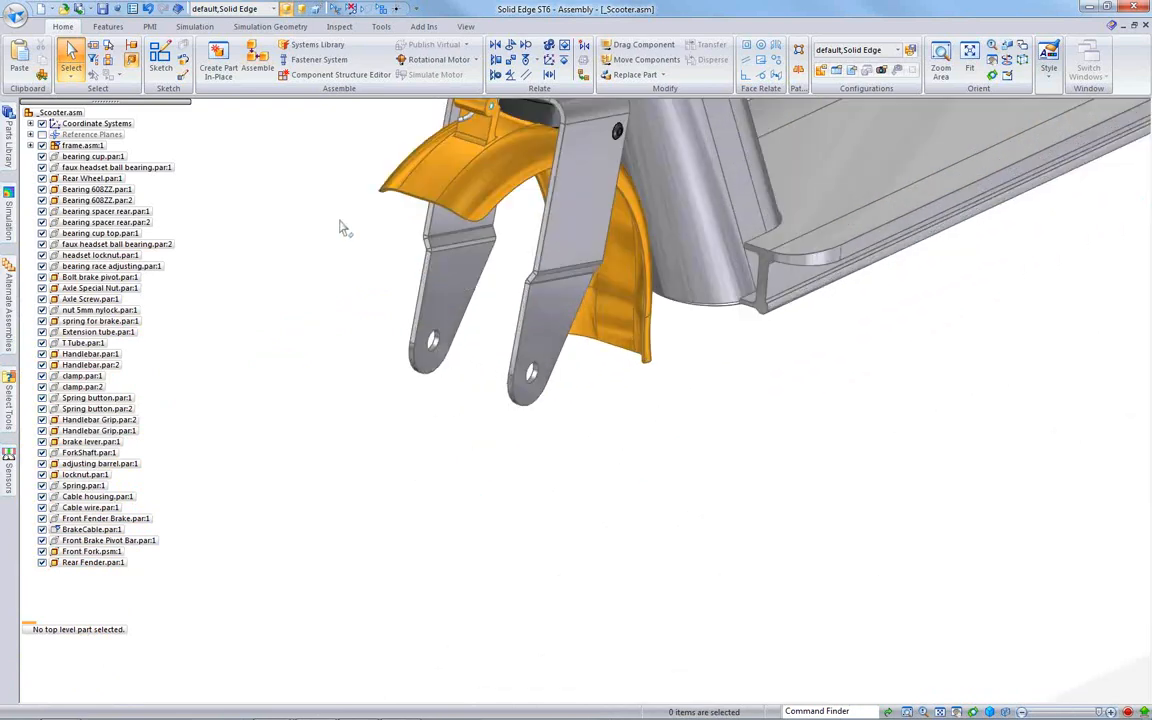
pyautogui.keyDown('ctrl'); pyautogui.moveTo(329, 266); pyautogui.dragTo(327, 348, button='middle'); pyautogui.keyUp('ctrl')
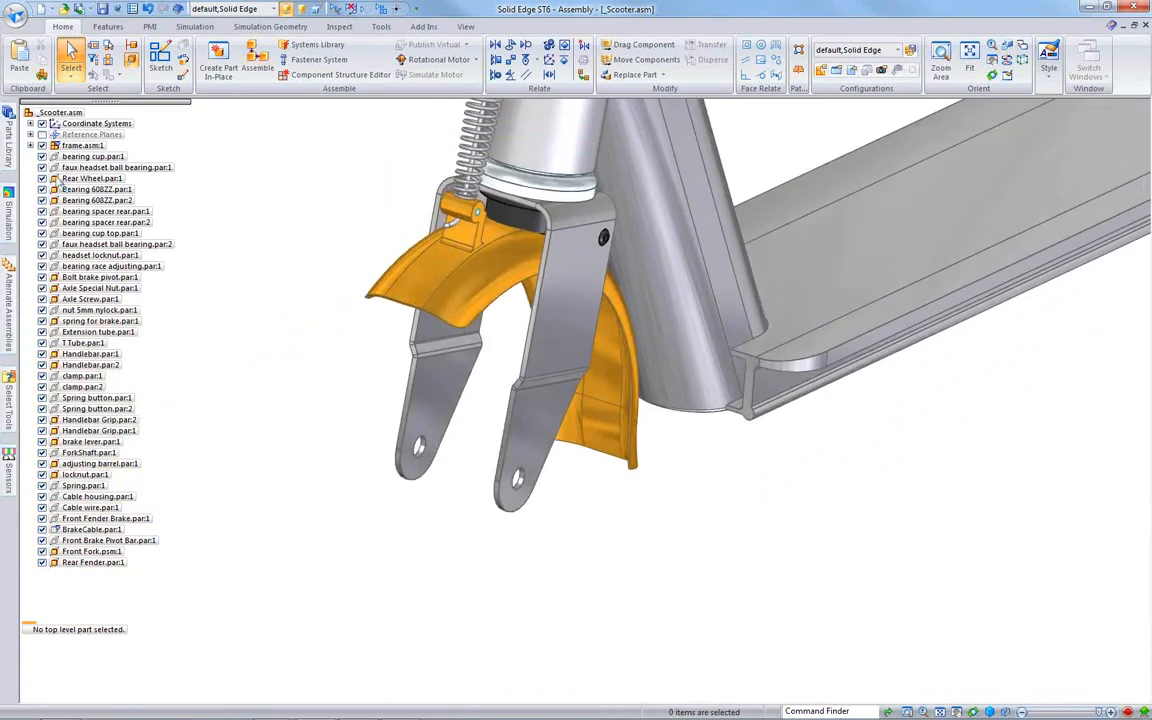
pyautogui.click(8, 125)
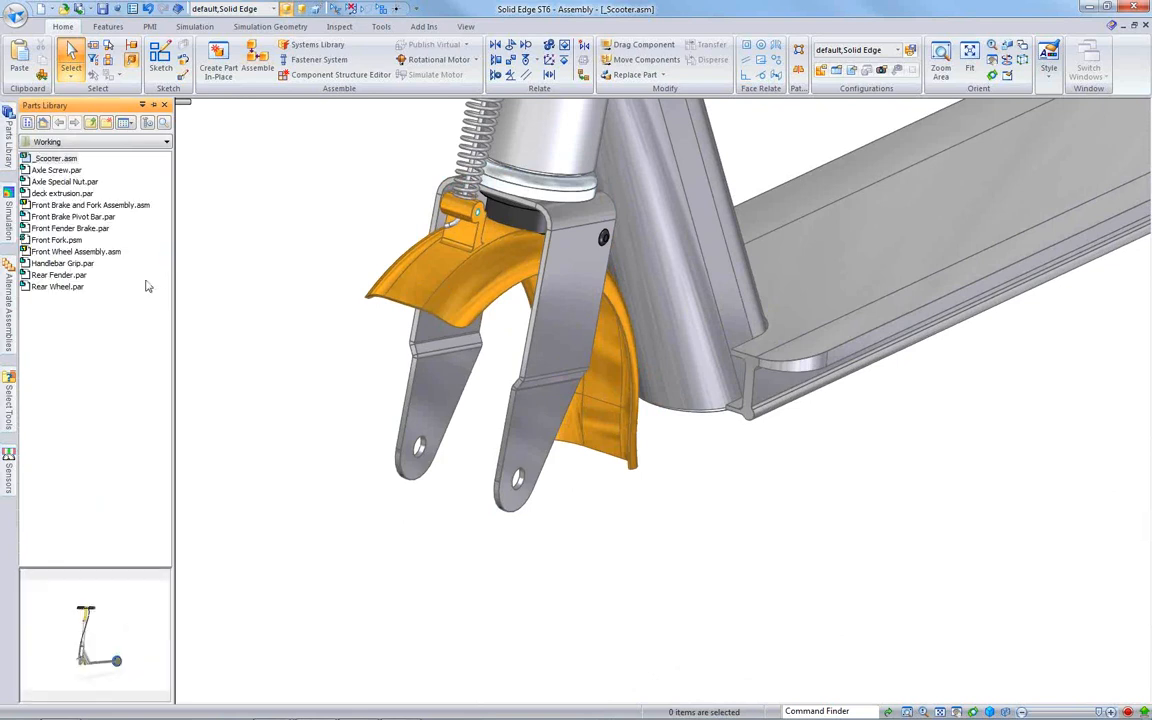
pyautogui.click(88, 252)
pyautogui.moveTo(100, 254); pyautogui.dragTo(298, 546)
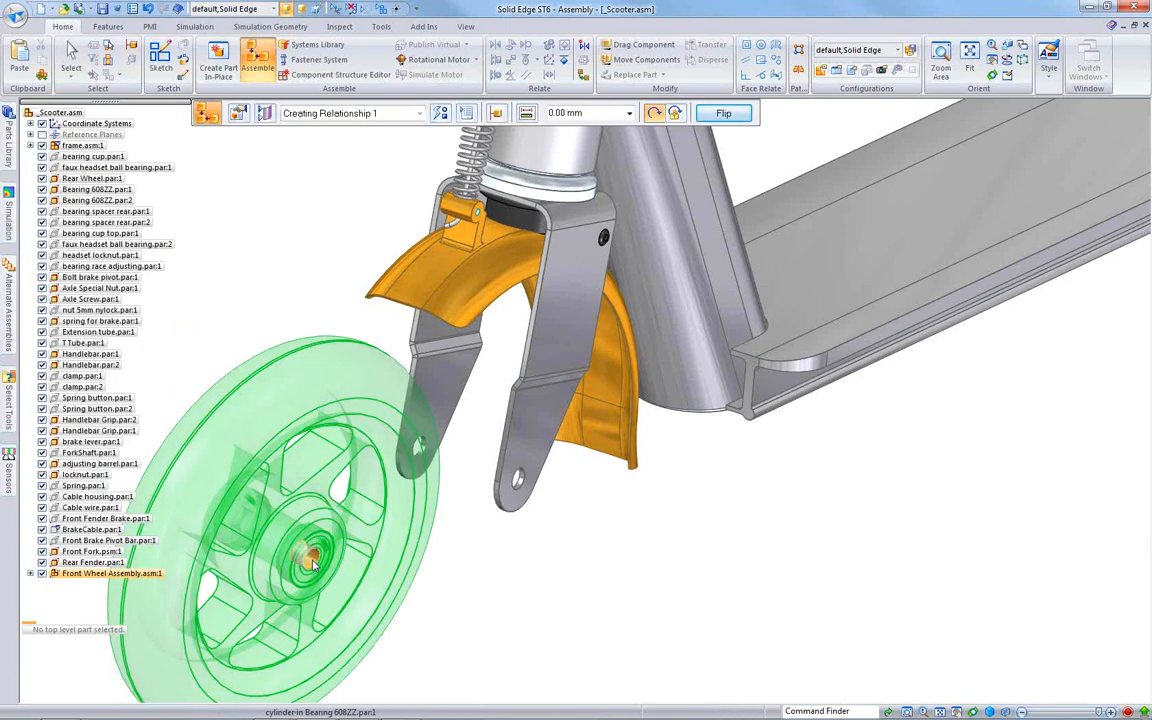
pyautogui.click(313, 565)
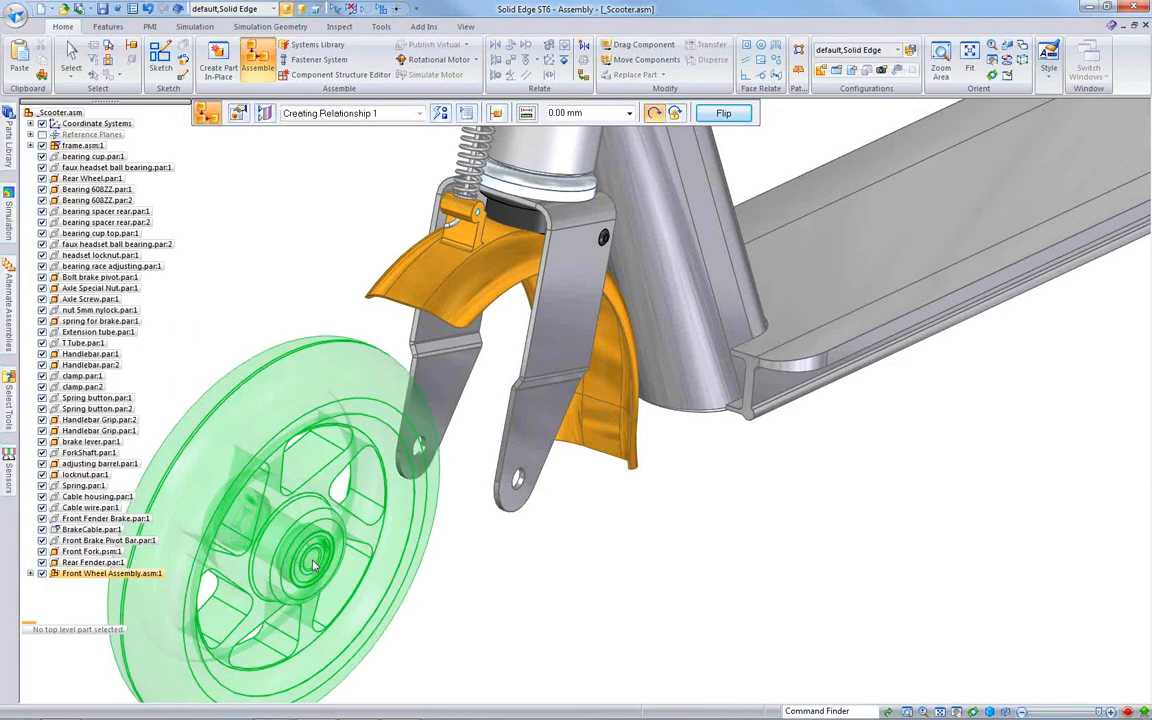
pyautogui.click(519, 503)
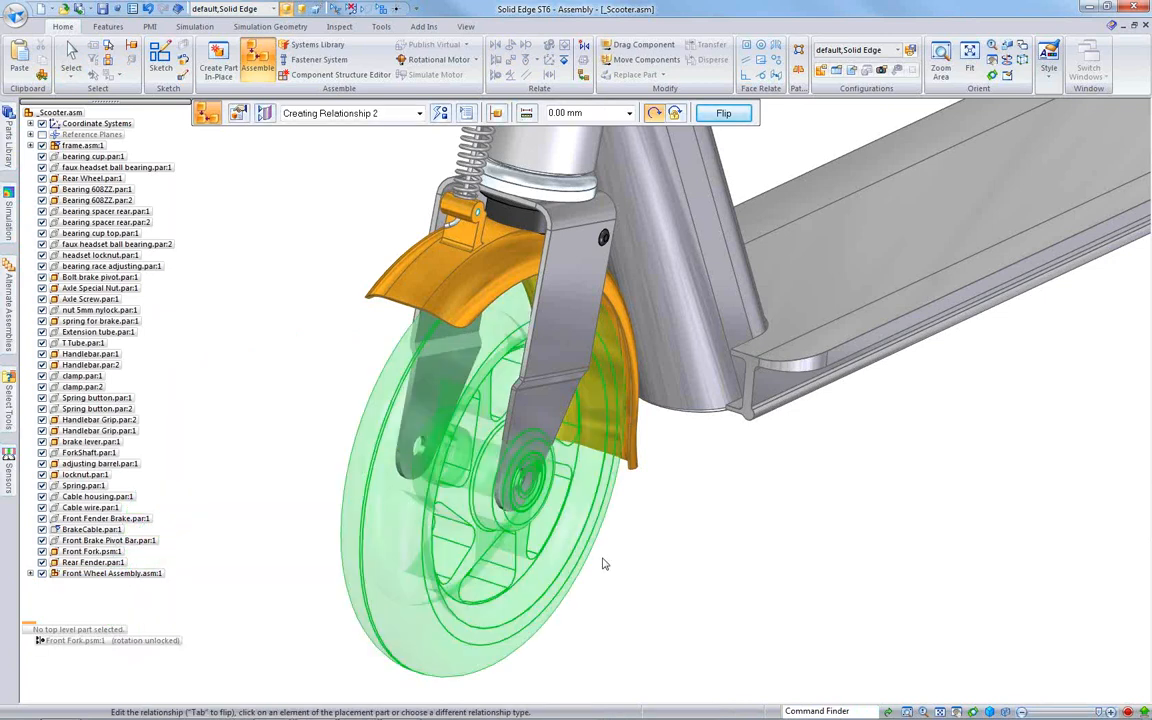
# Step: Set up a double Center-Plane relationship for the front wheel and pick the outer faces of both fork legs
pyautogui.scroll(2, 620, 580)
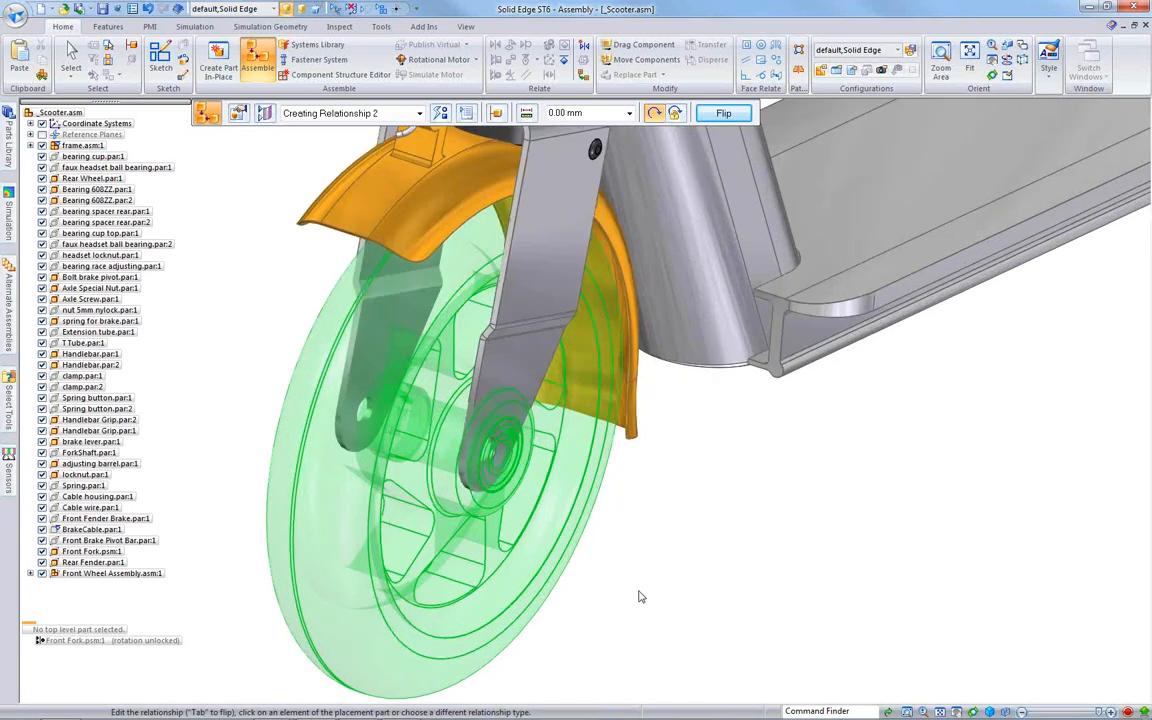
pyautogui.scroll(1, 641, 597)
pyautogui.click(440, 113)
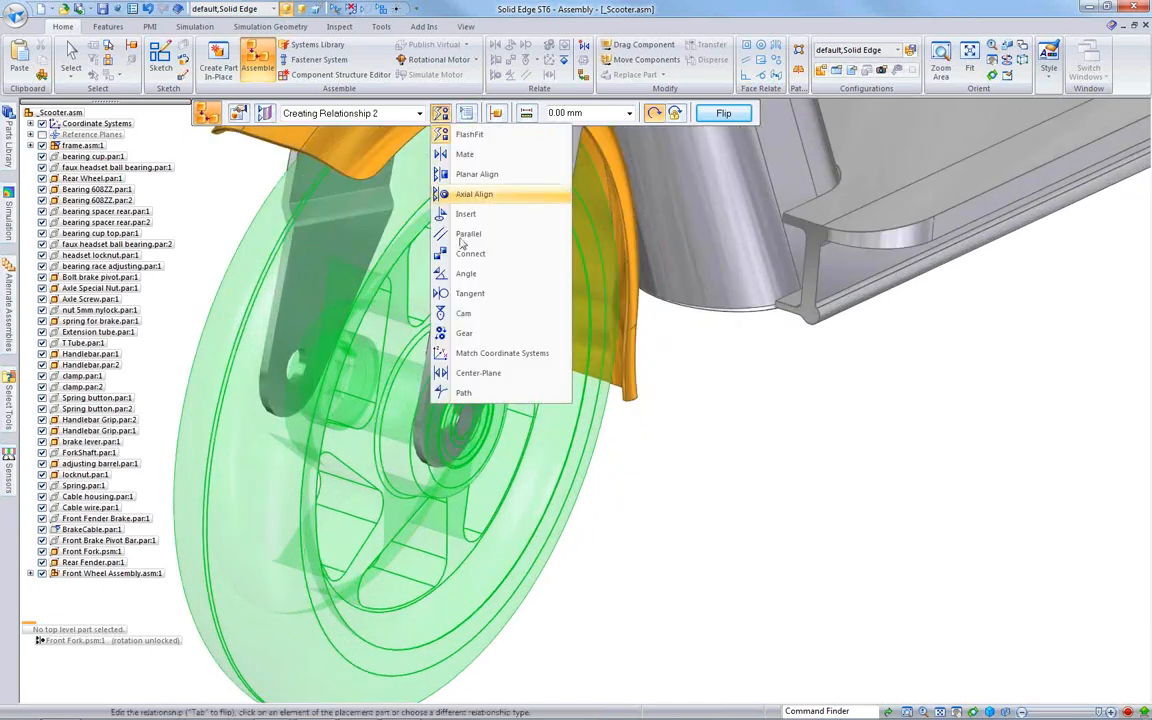
pyautogui.click(479, 373)
pyautogui.click(633, 113)
pyautogui.click(648, 142)
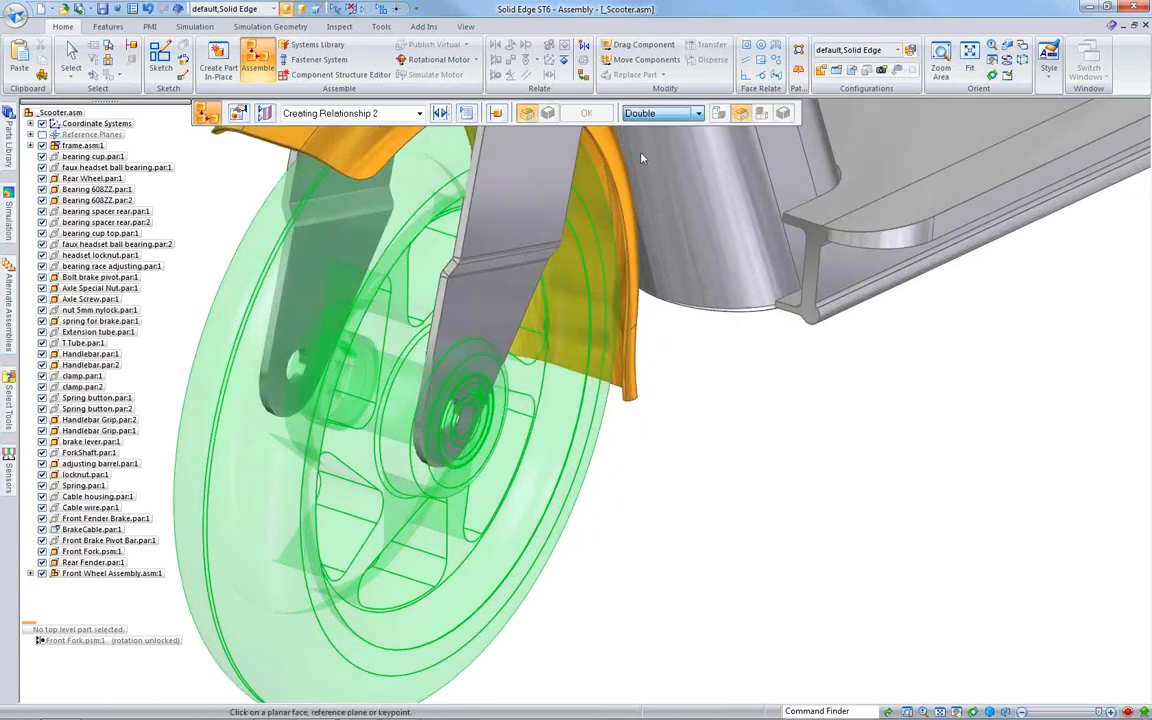
pyautogui.rightClick(507, 300)
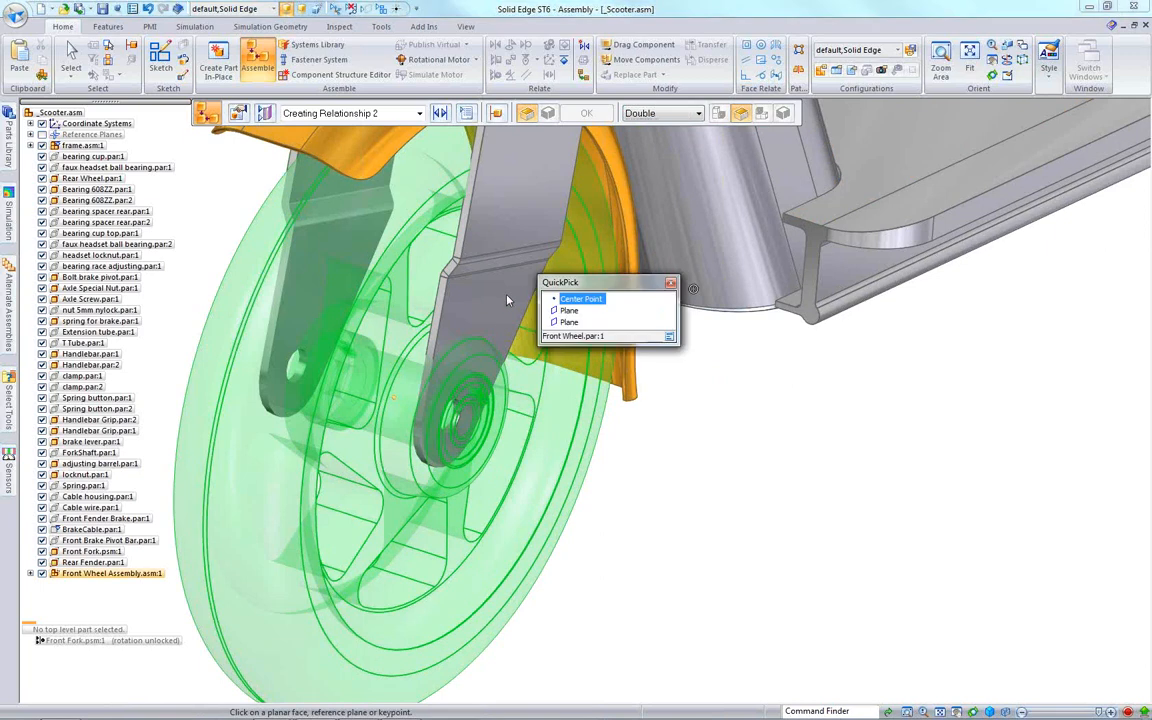
pyautogui.click(569, 310)
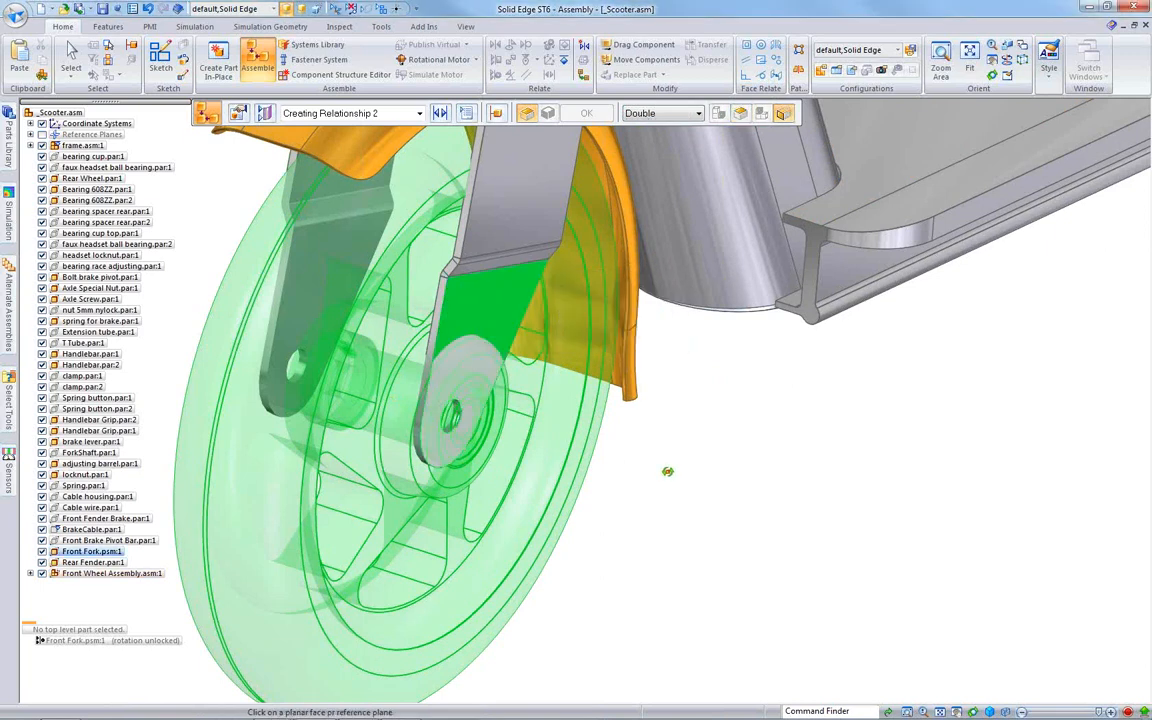
pyautogui.moveTo(667, 471); pyautogui.dragTo(1078, 456, button='middle')
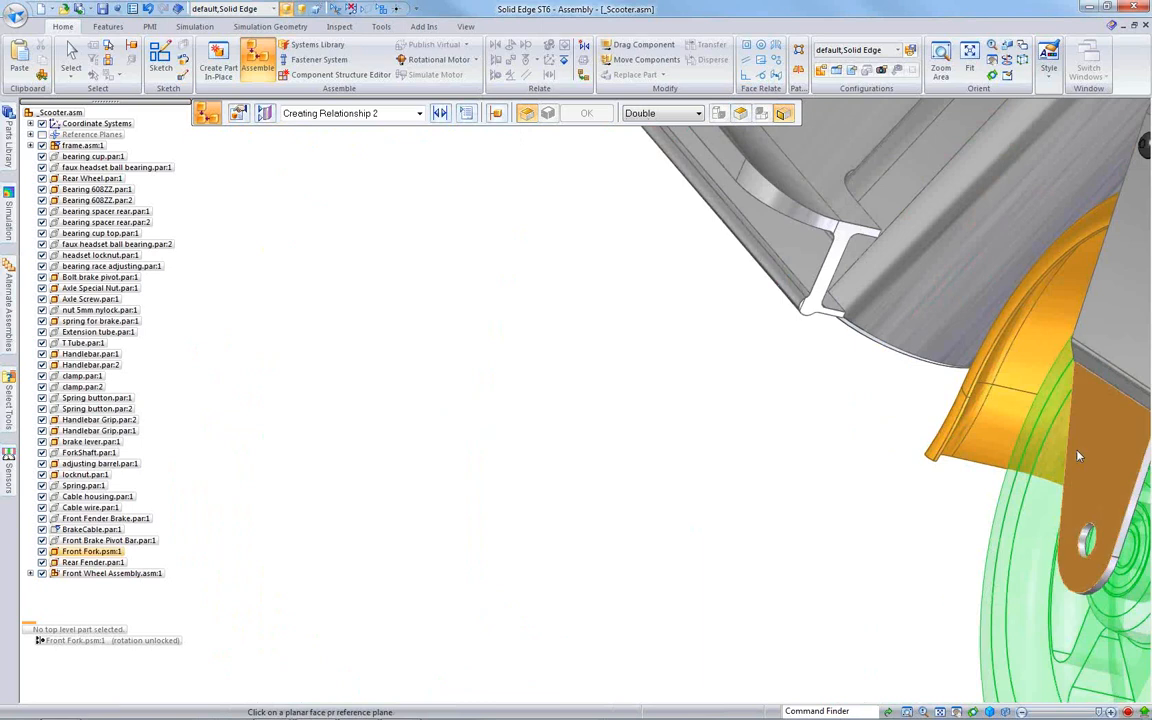
pyautogui.click(1078, 456)
# Step: Pick the two opposite hub faces of the front wheel to center it between the fork legs, and finish its placement
pyautogui.moveTo(644, 418); pyautogui.dragTo(391, 404, button='middle')
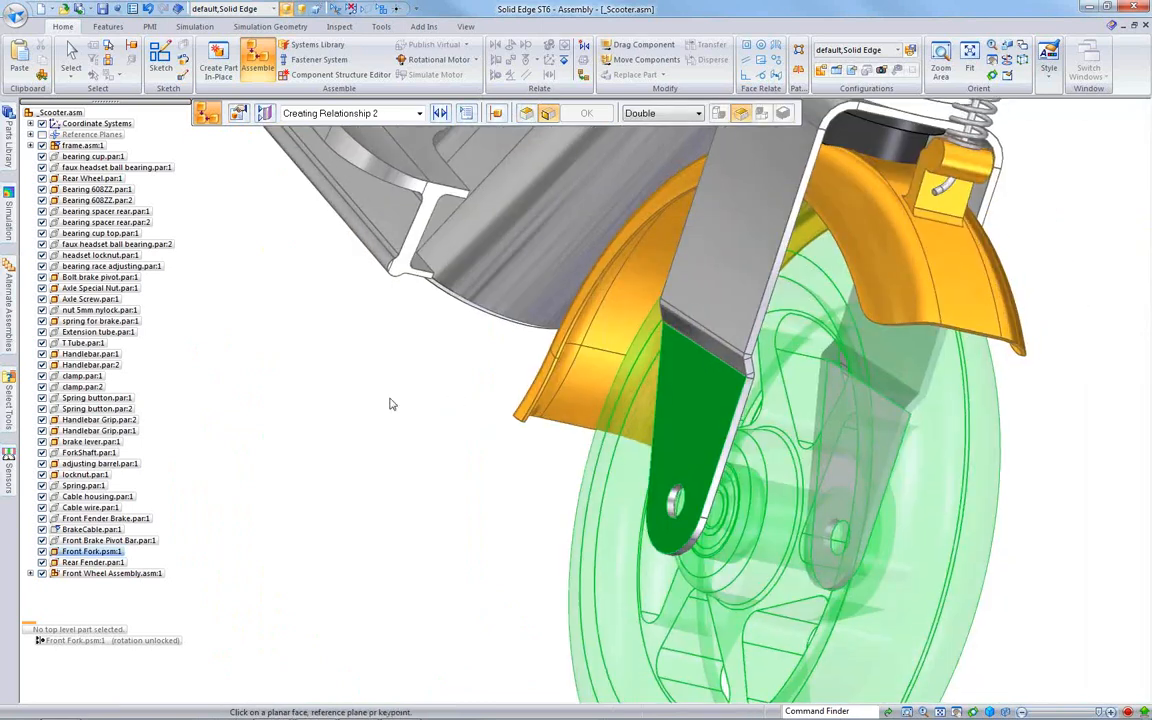
pyautogui.rightClick(745, 466)
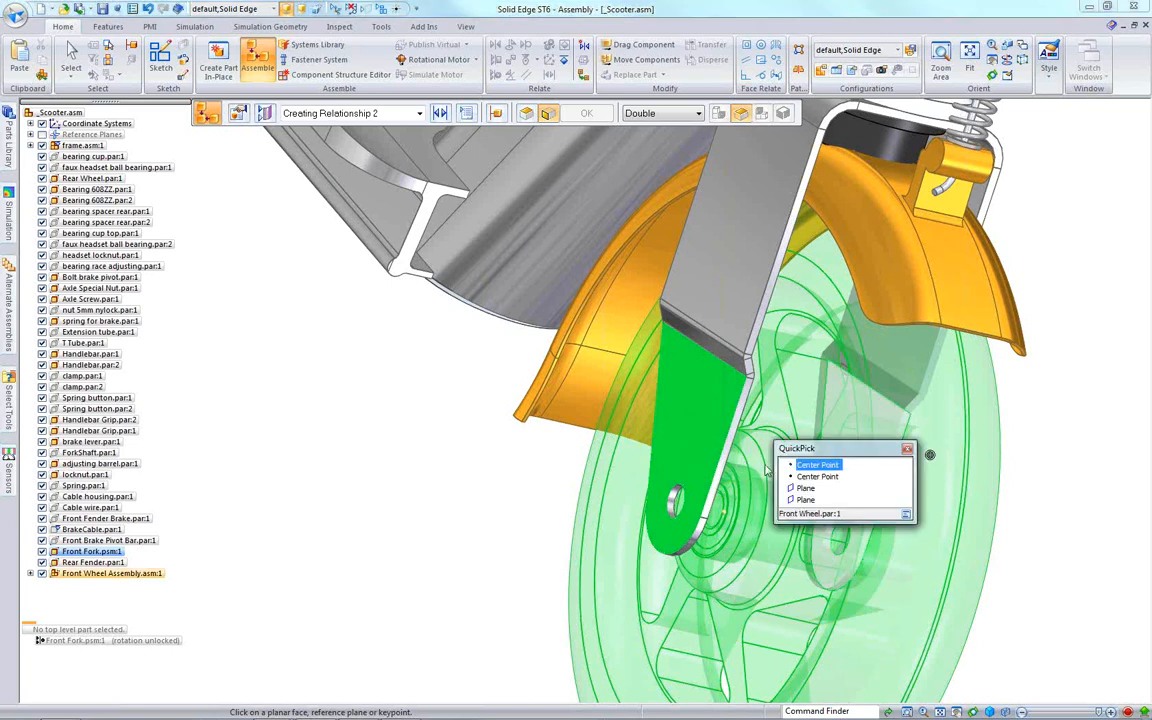
pyautogui.click(804, 488)
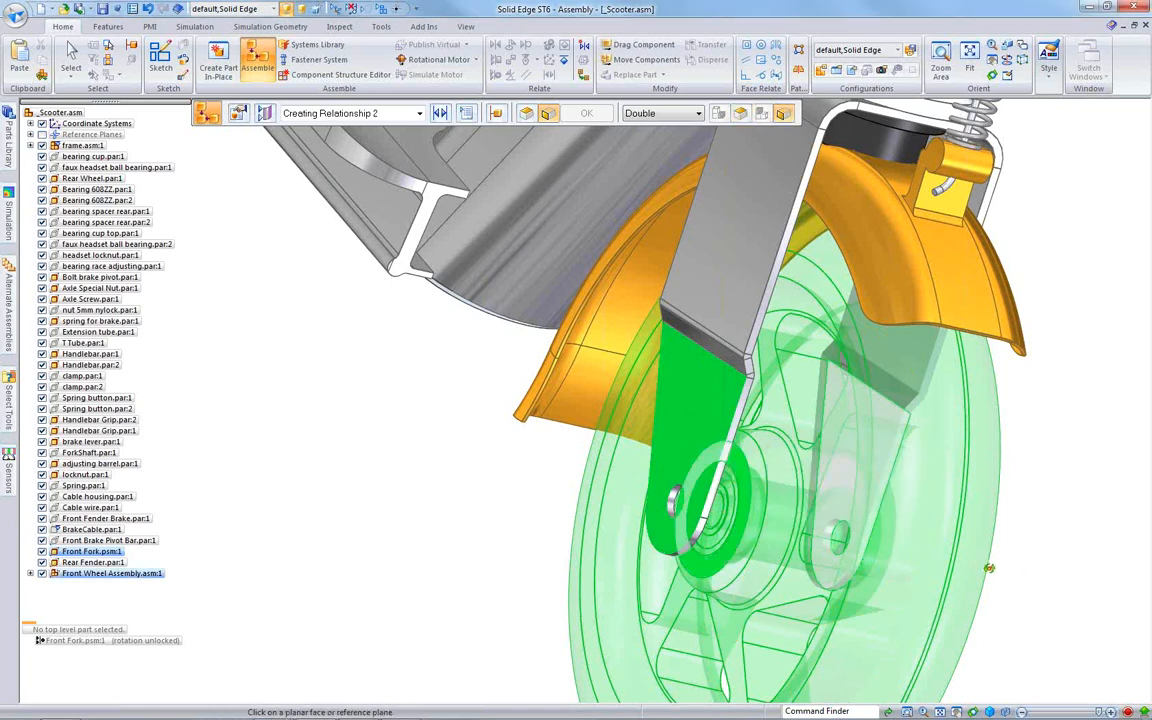
pyautogui.moveTo(989, 568); pyautogui.dragTo(889, 542, button='middle')
pyautogui.click(217, 291)
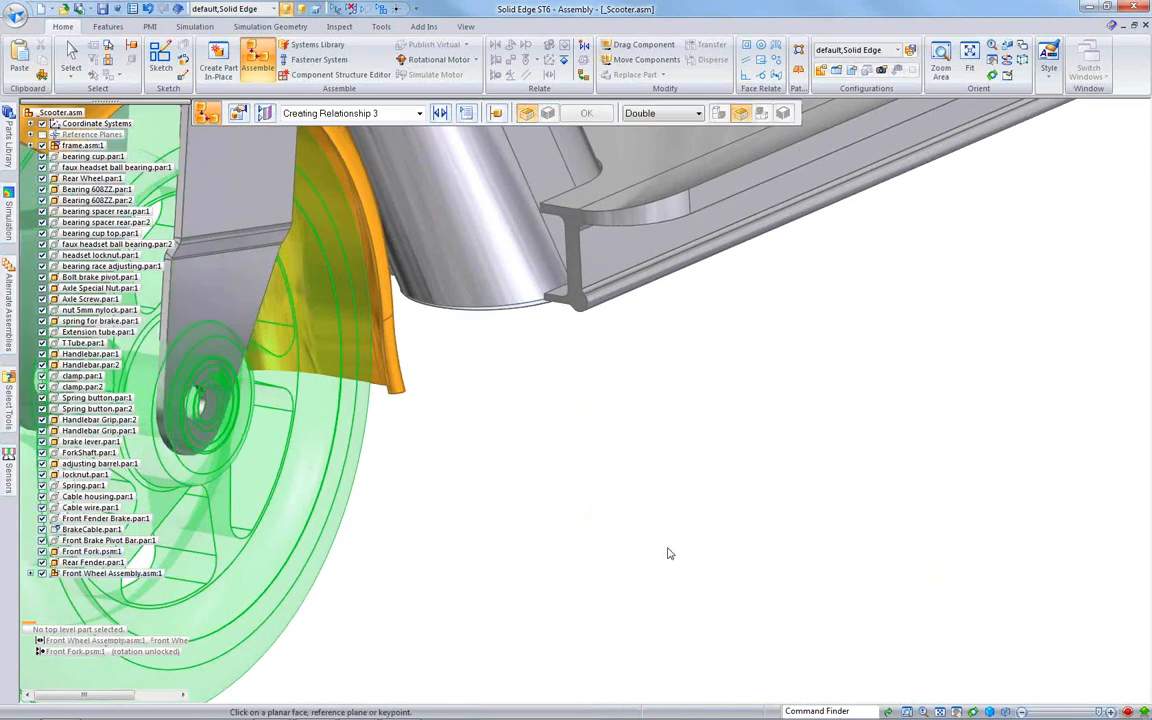
pyautogui.moveTo(667, 530); pyautogui.dragTo(888, 558, button='middle')
pyautogui.press('Escape')
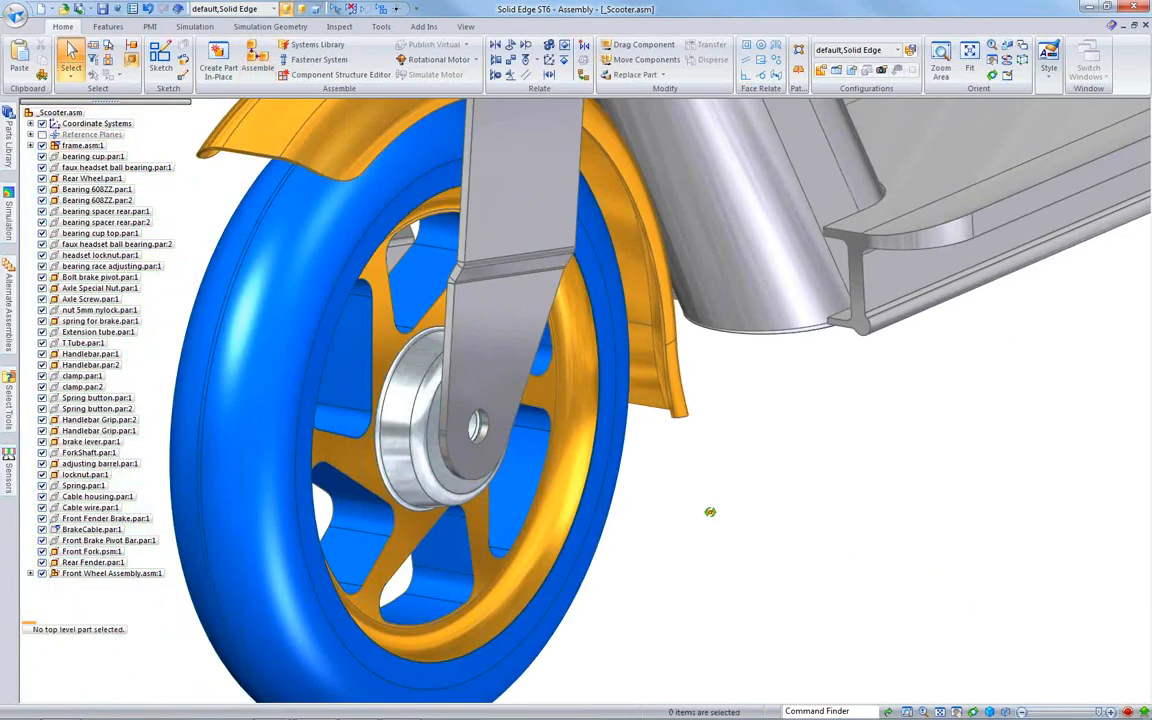
# Step: Place Axle Screw.par in the fork's axle hole with its head seated against the fork leg
pyautogui.moveTo(710, 512); pyautogui.dragTo(707, 496, button='middle')
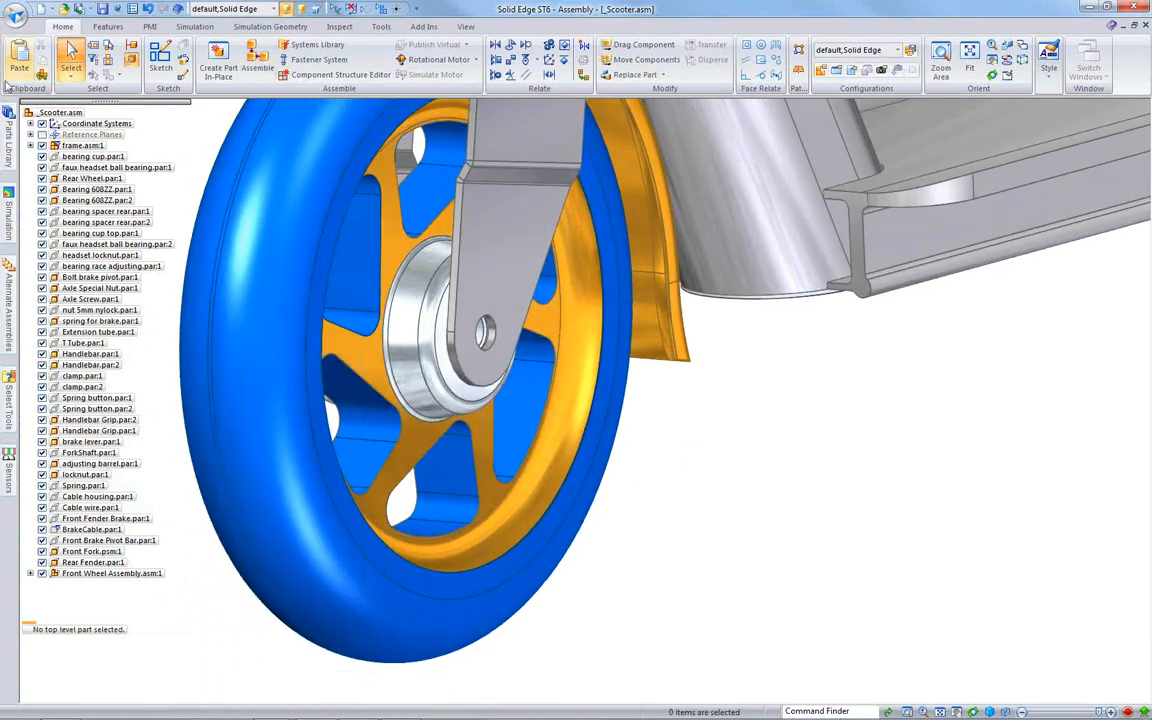
pyautogui.click(7, 125)
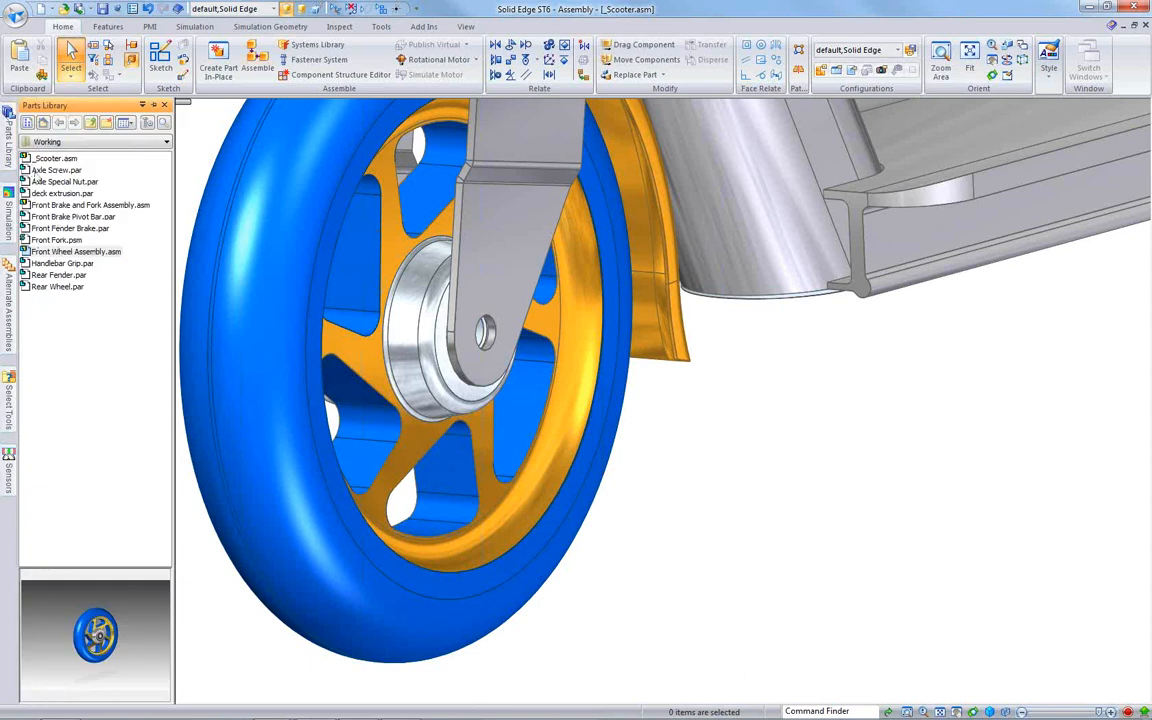
pyautogui.moveTo(55, 170); pyautogui.dragTo(755, 466)
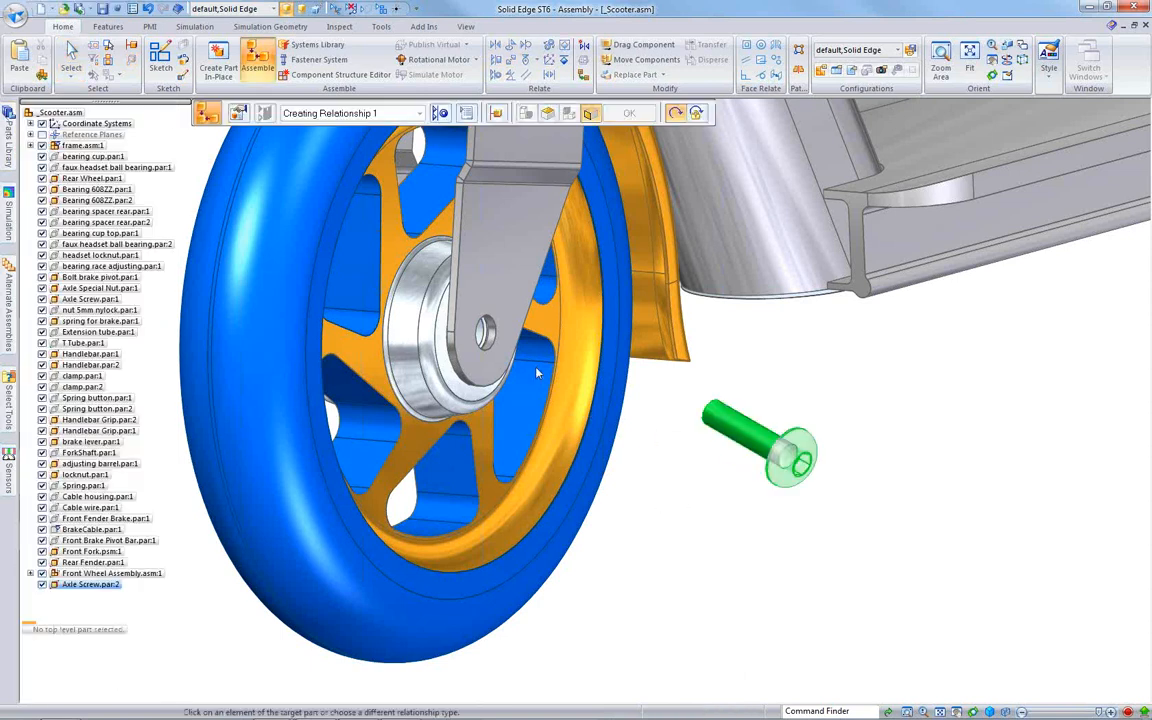
pyautogui.click(489, 334)
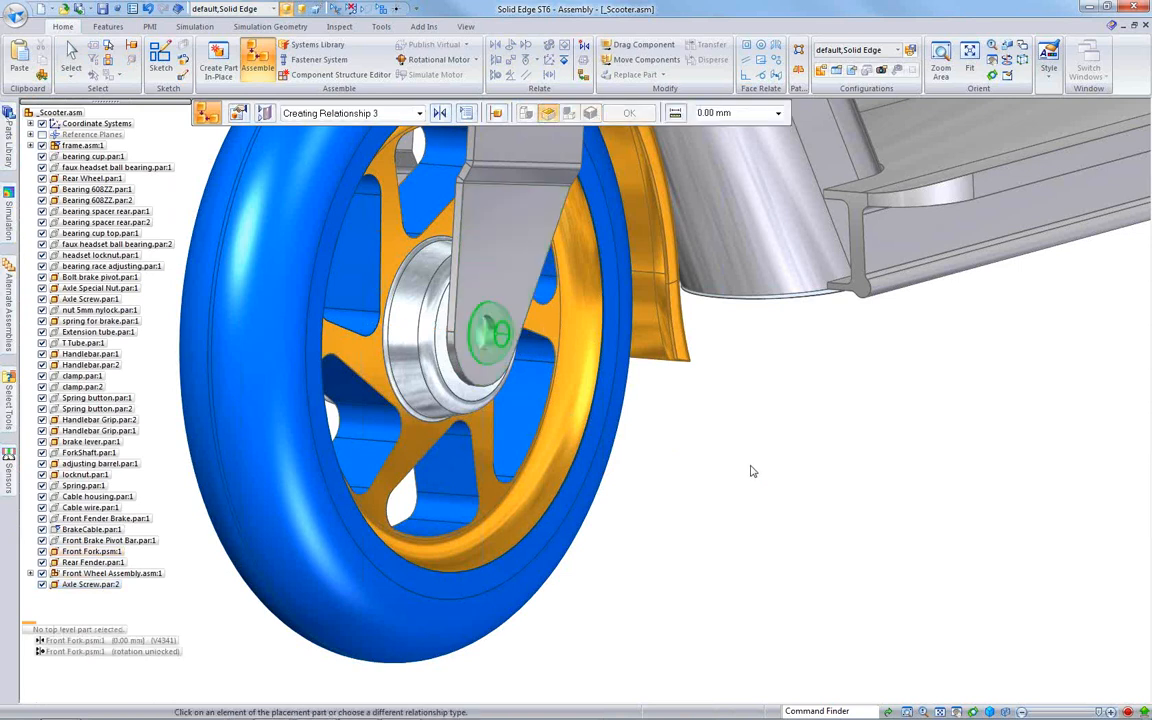
pyautogui.press('Escape')
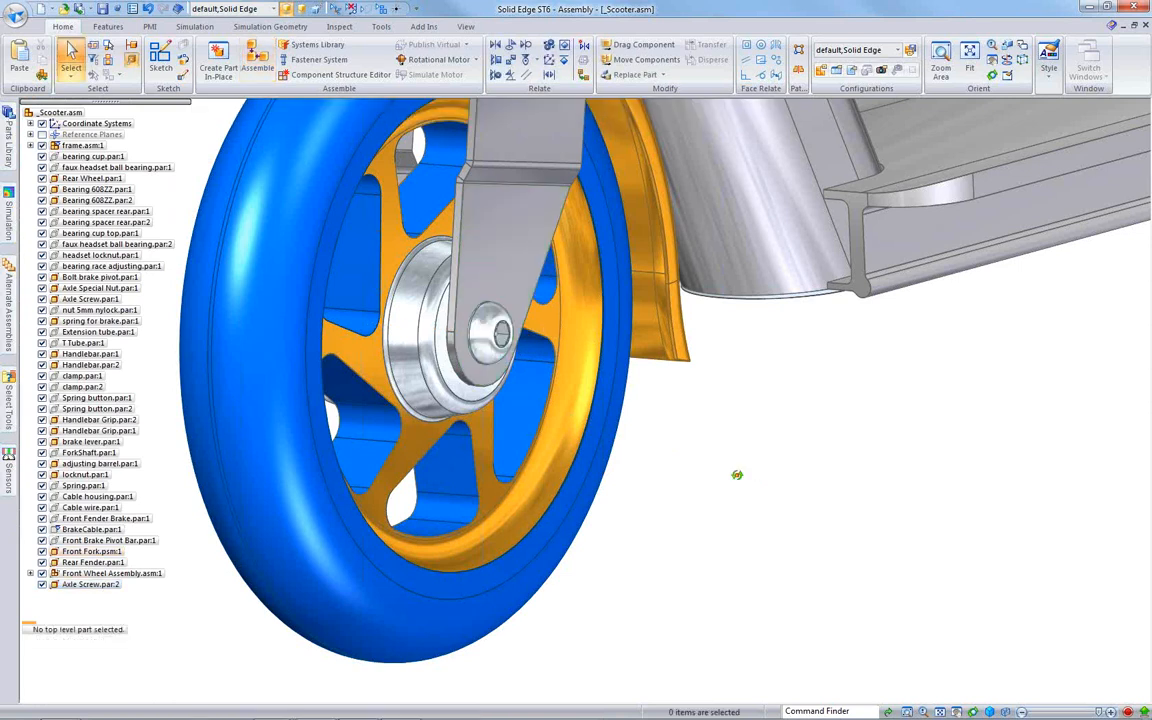
# Step: Place Axle Special Nut.par in the axle hole on the fork's opposite leg with its head seated against the outer face
pyautogui.scroll(-2, 738, 475)
pyautogui.moveTo(738, 475); pyautogui.dragTo(457, 716, button='middle')
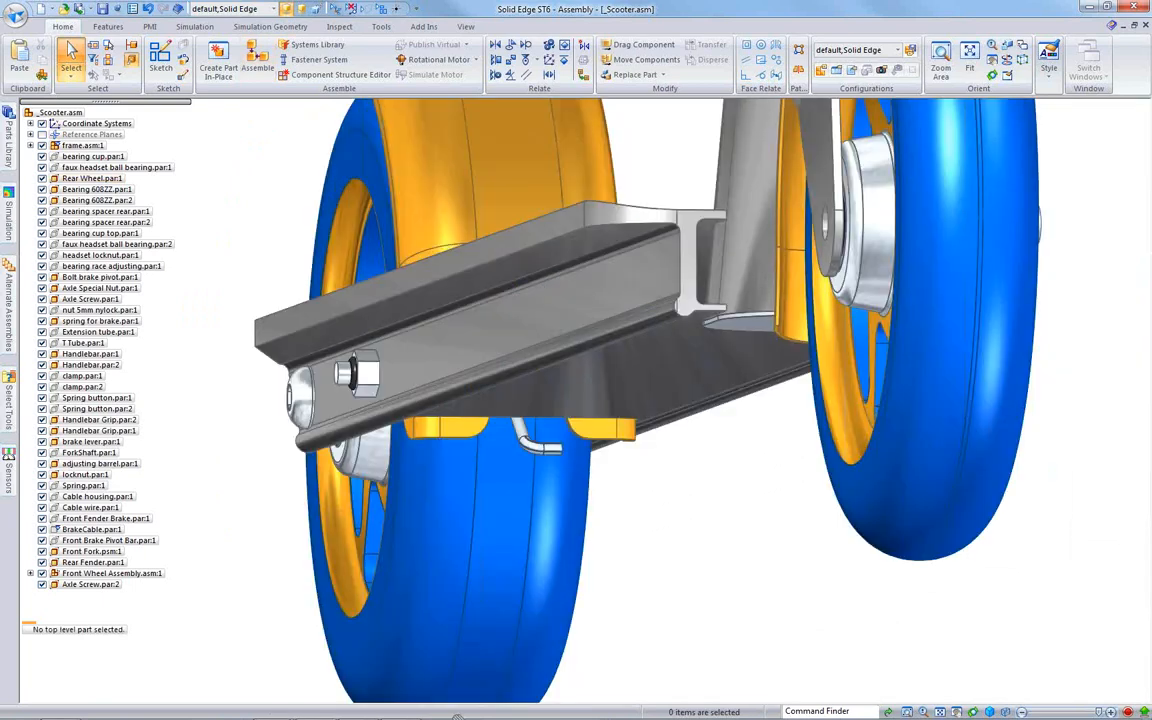
pyautogui.moveTo(729, 541)
pyautogui.mouseDown(button='middle')
pyautogui.moveTo(736, 559)
pyautogui.moveTo(726, 552)
pyautogui.mouseUp(button='middle')
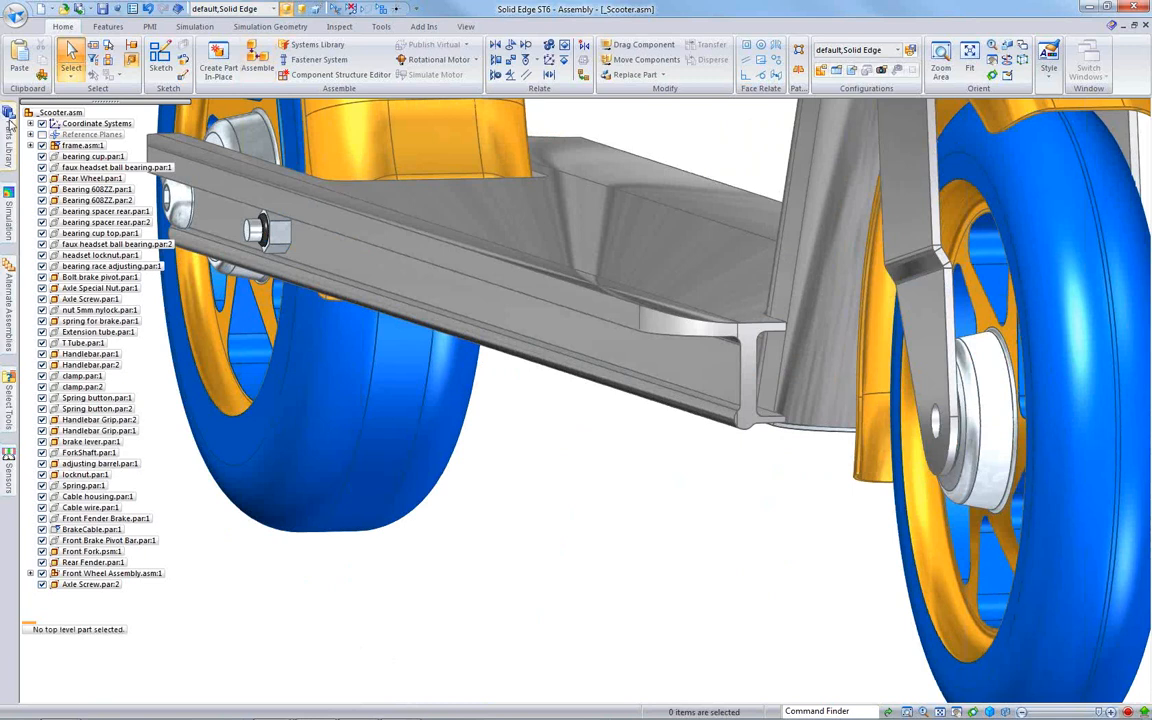
pyautogui.click(10, 125)
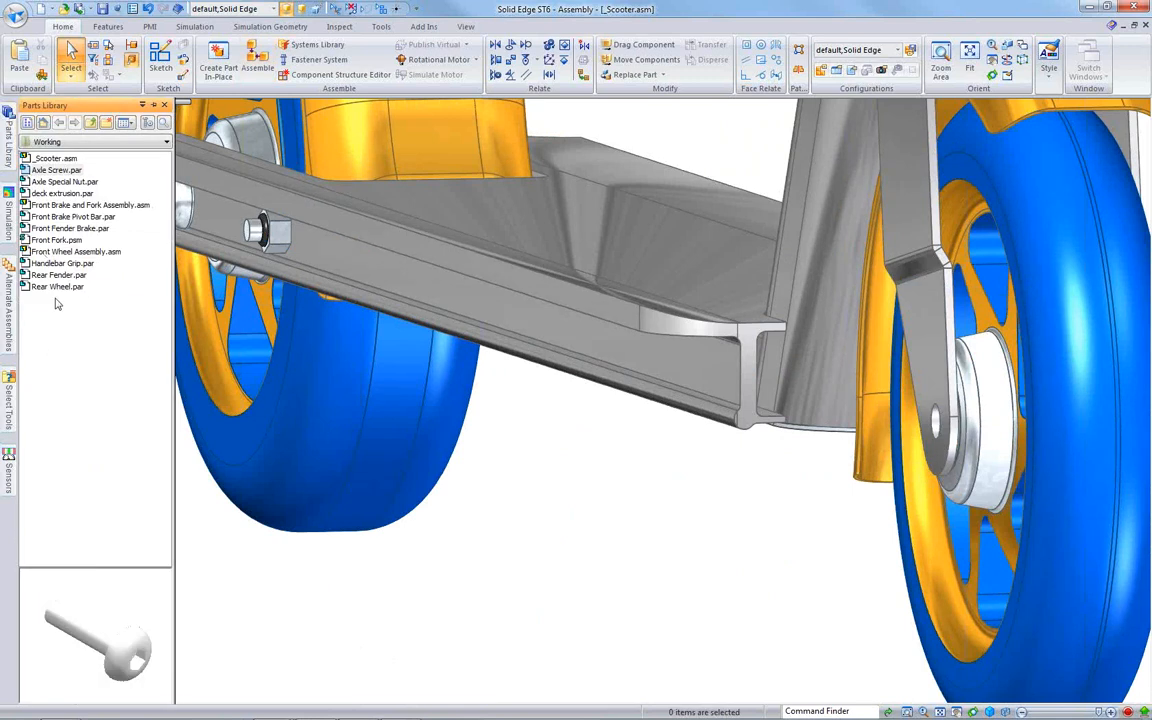
pyautogui.click(66, 181)
pyautogui.moveTo(632, 503); pyautogui.dragTo(636, 504)
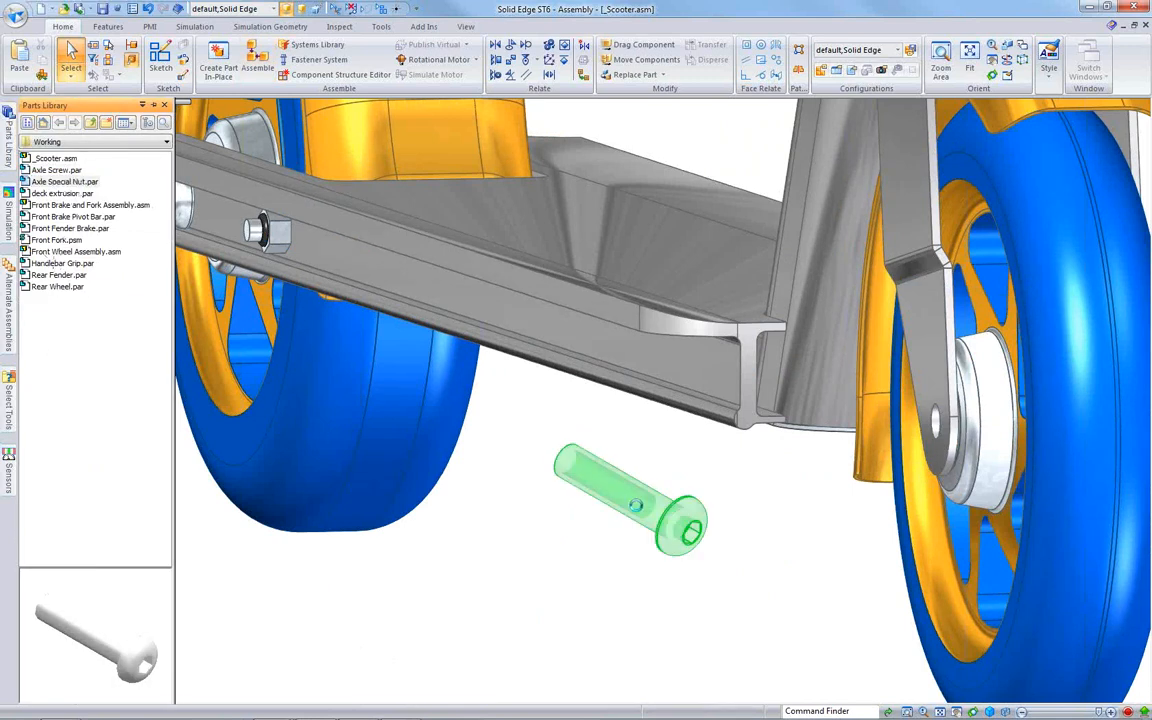
pyautogui.click(636, 504)
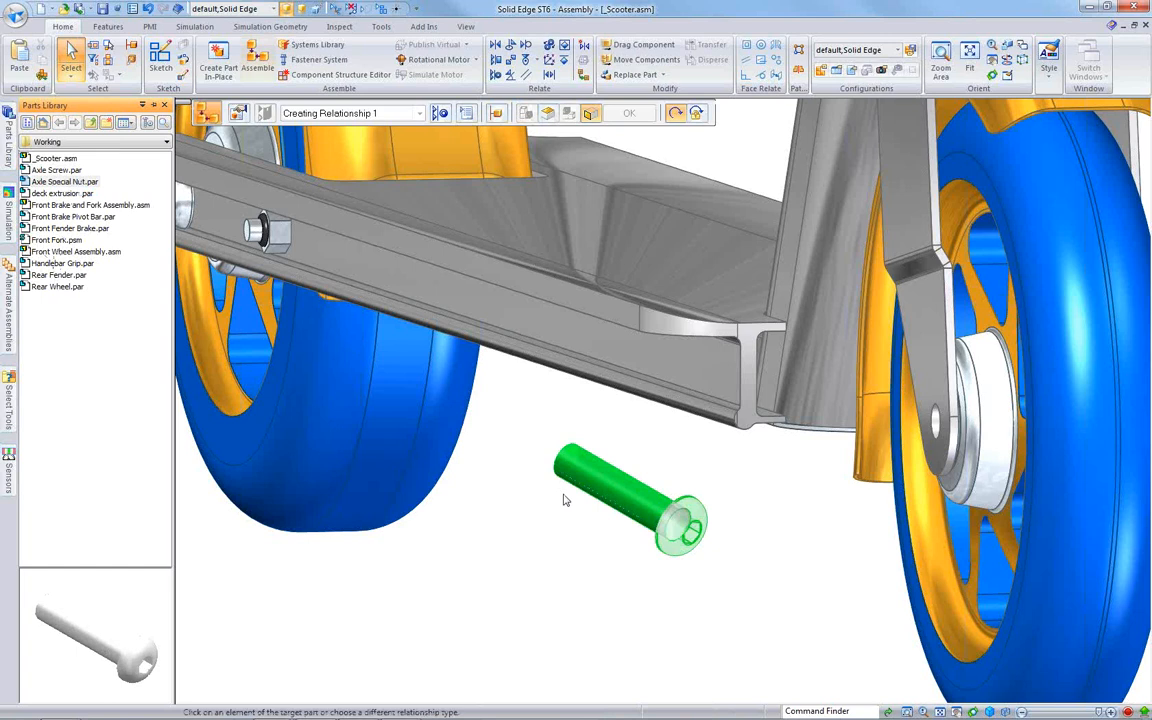
pyautogui.click(906, 403)
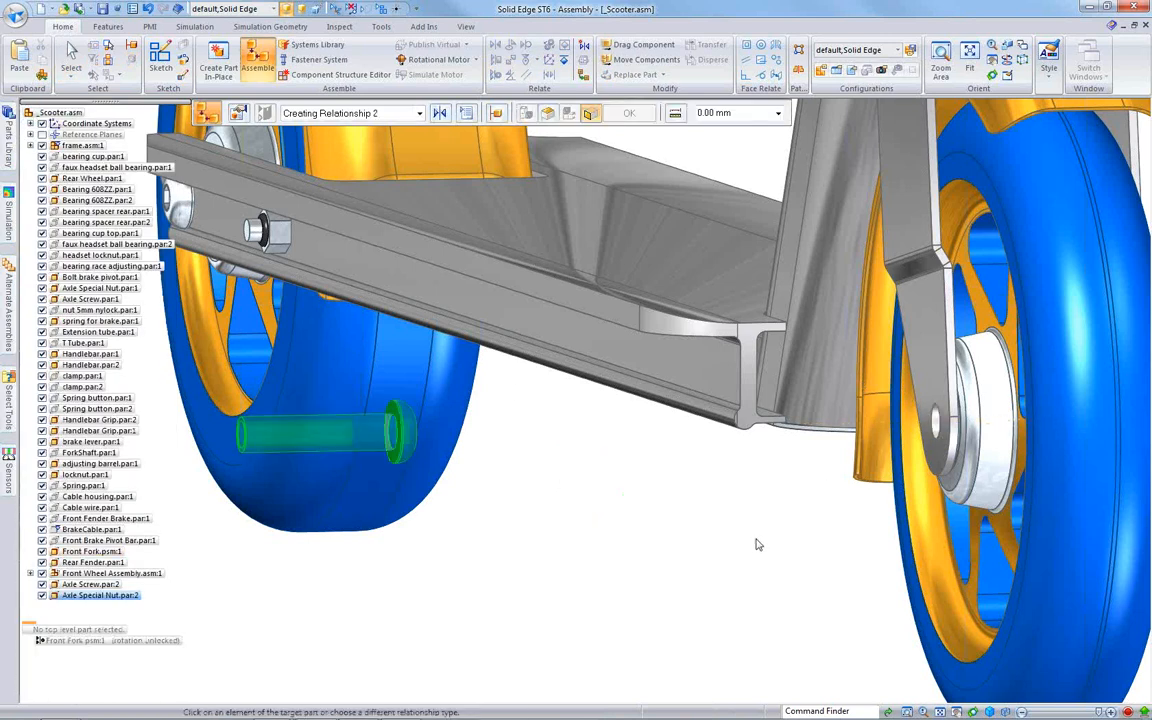
pyautogui.click(928, 380)
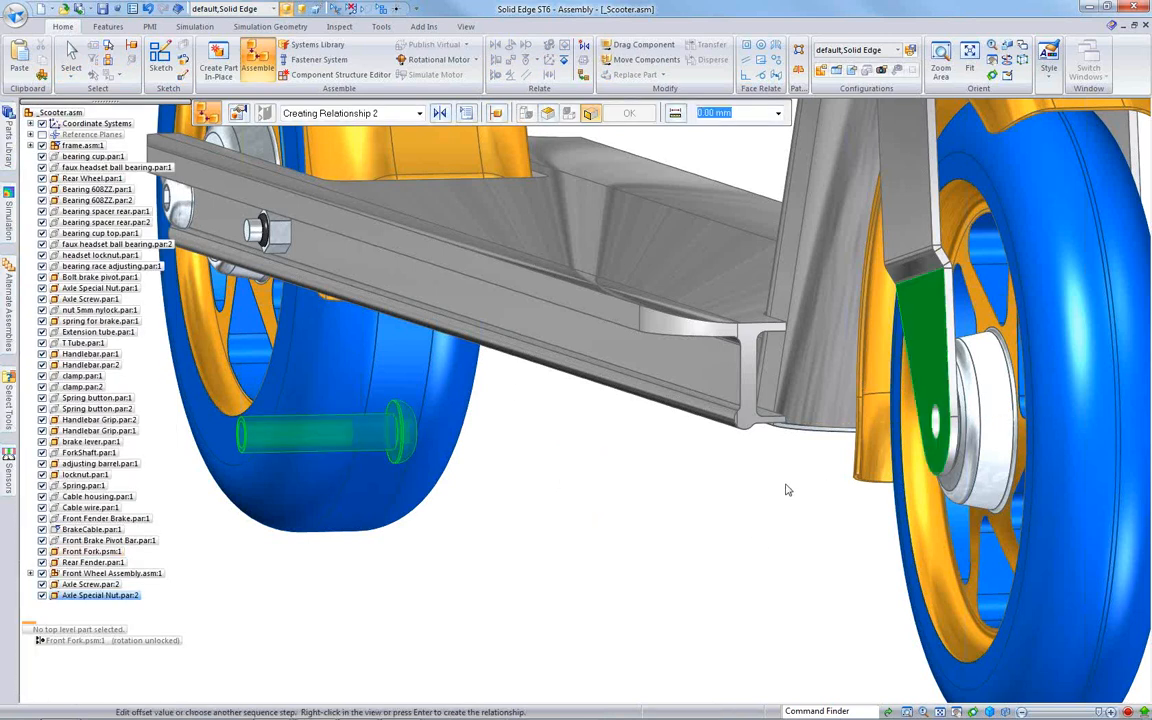
pyautogui.press('Escape')
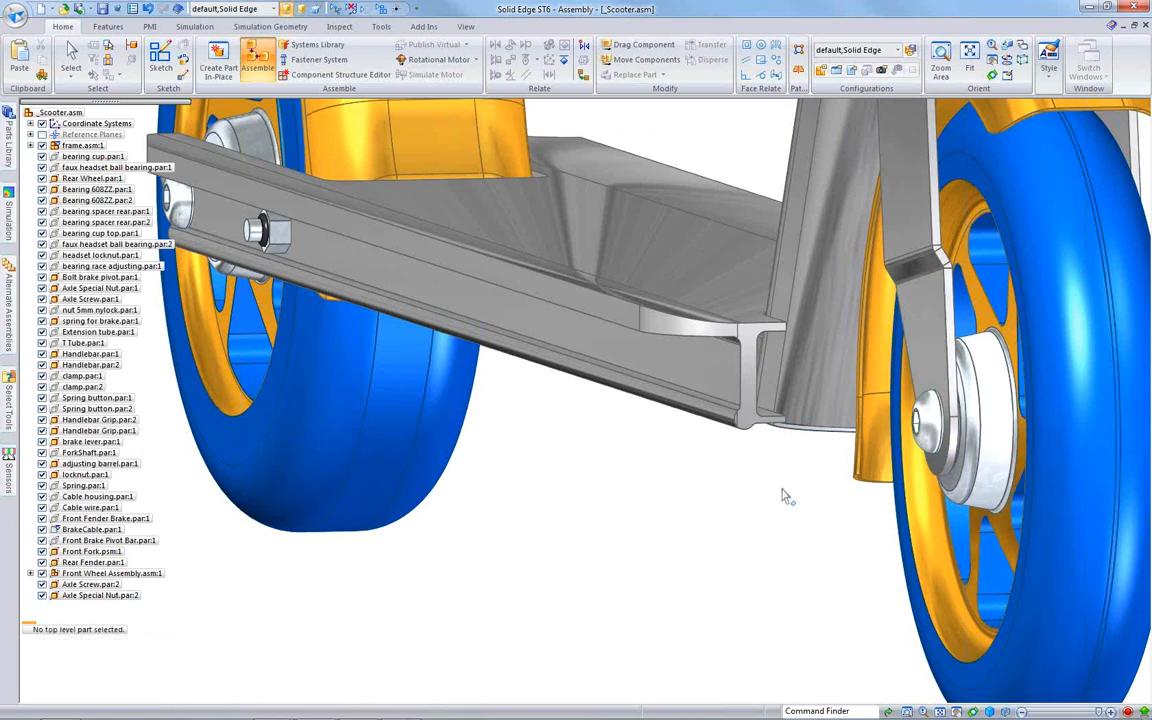
pyautogui.scroll(1, 784, 499)
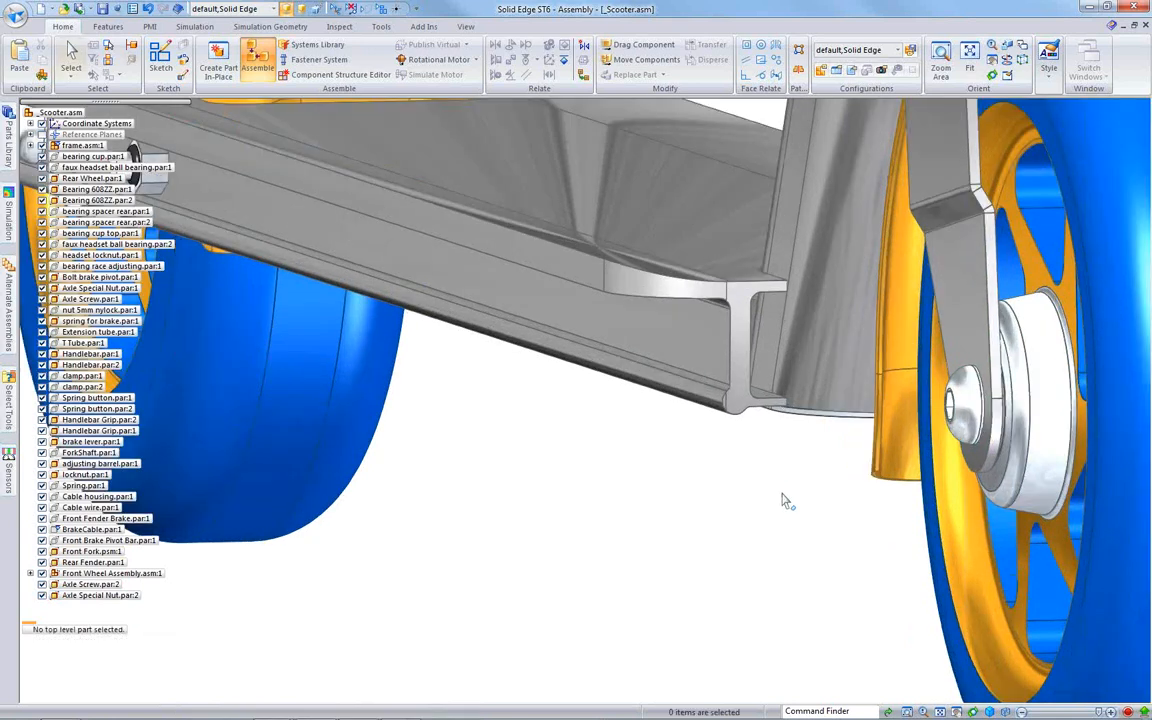
pyautogui.scroll(-1, 784, 499)
pyautogui.press('Escape')
# Step: Add a 60 mm upward flange at 90° on the front fork's upper edge behind the brake spring, using Bend Outside
pyautogui.scroll(-2, 784, 499)
pyautogui.moveTo(755, 490); pyautogui.dragTo(670, 478, button='middle')
pyautogui.moveTo(652, 207); pyautogui.dragTo(810, 308, button='middle')
pyautogui.scroll(2, 390, 483)
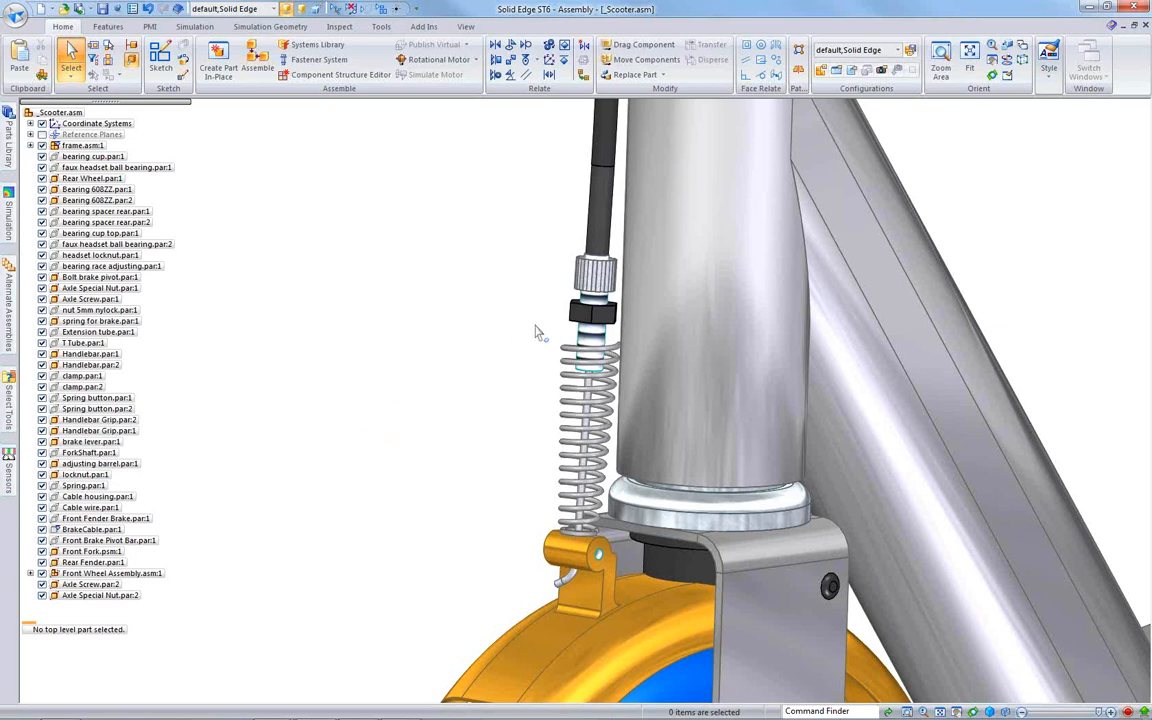
pyautogui.moveTo(493, 327); pyautogui.dragTo(440, 324, button='middle')
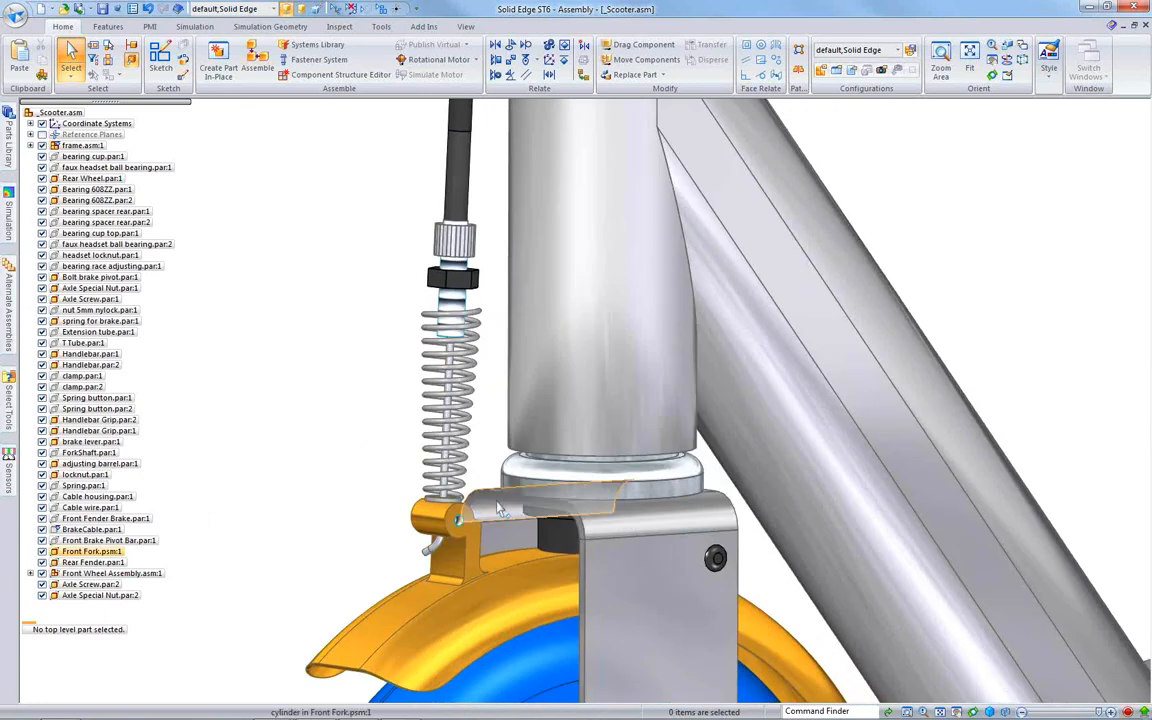
pyautogui.rightClick(530, 510)
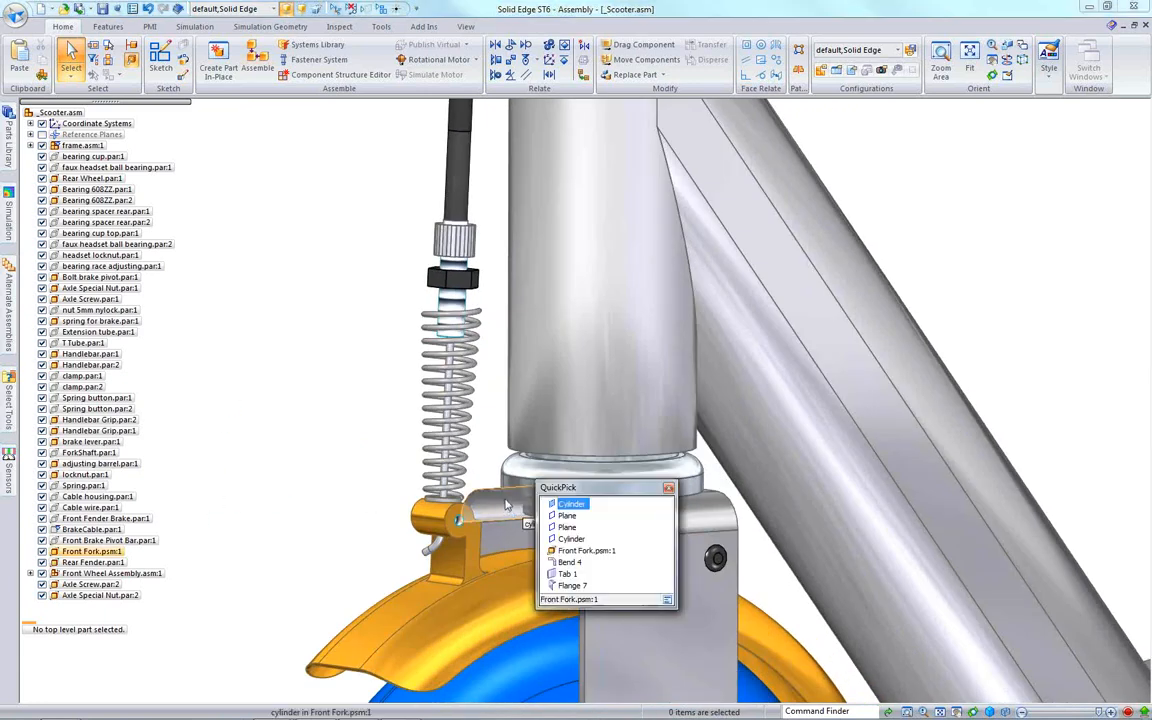
pyautogui.click(558, 514)
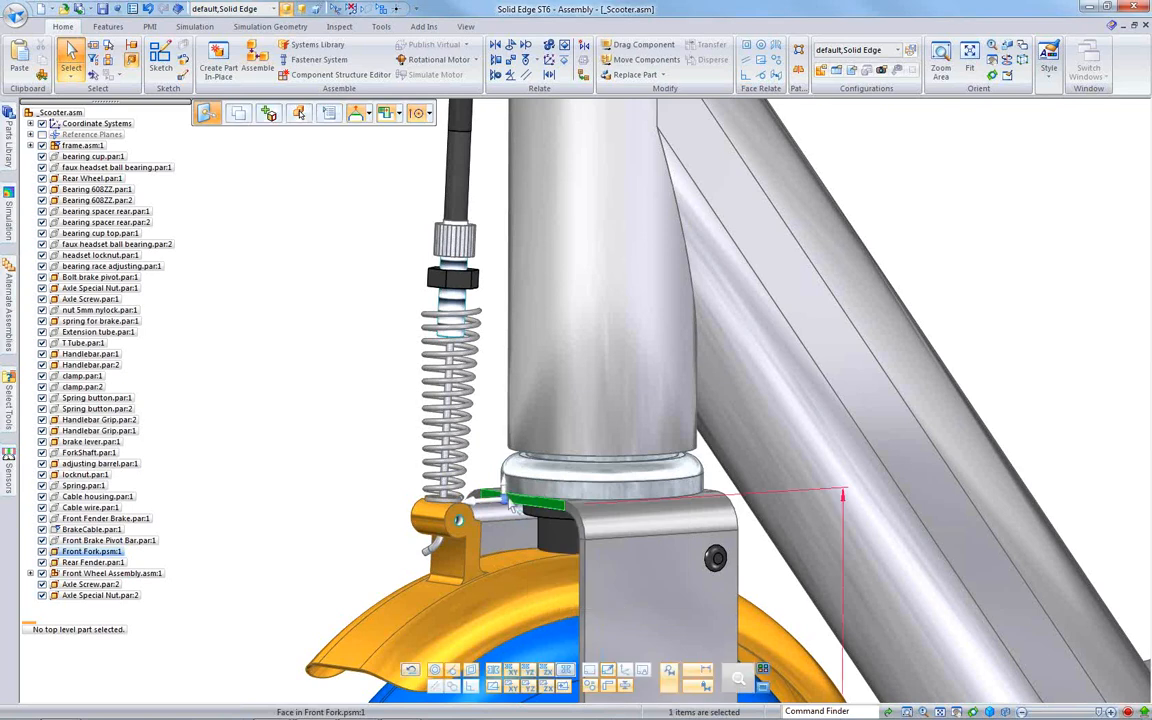
pyautogui.click(505, 490)
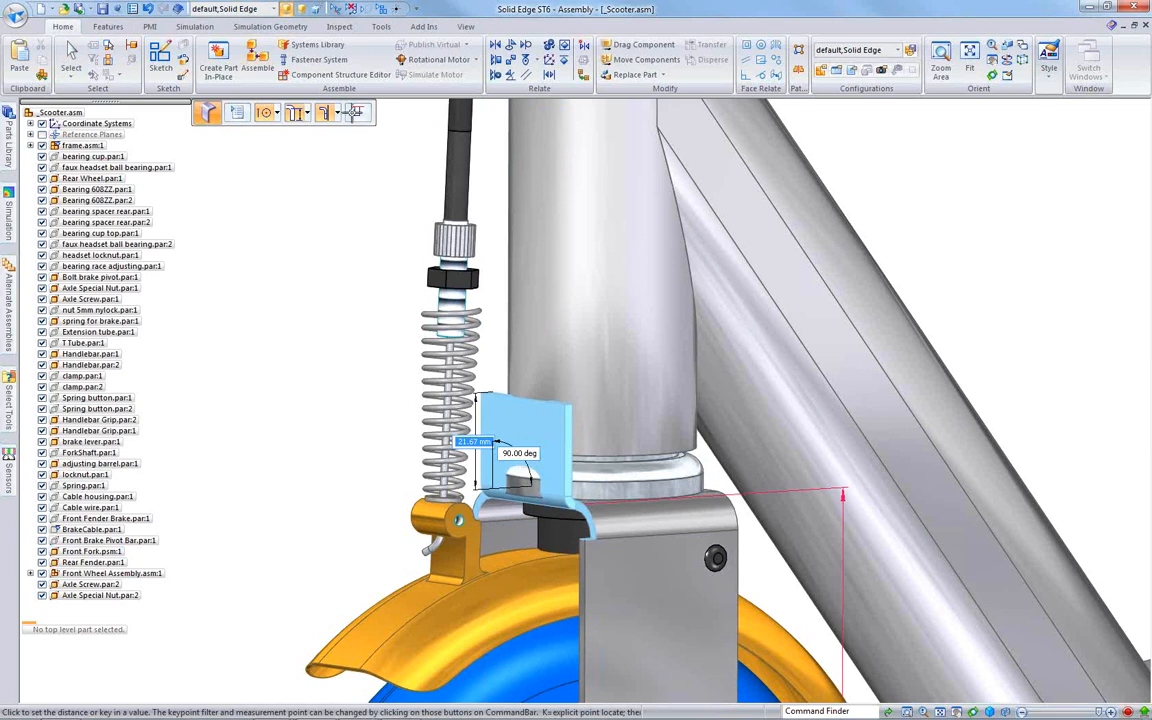
pyautogui.write('60')
pyautogui.click(334, 112)
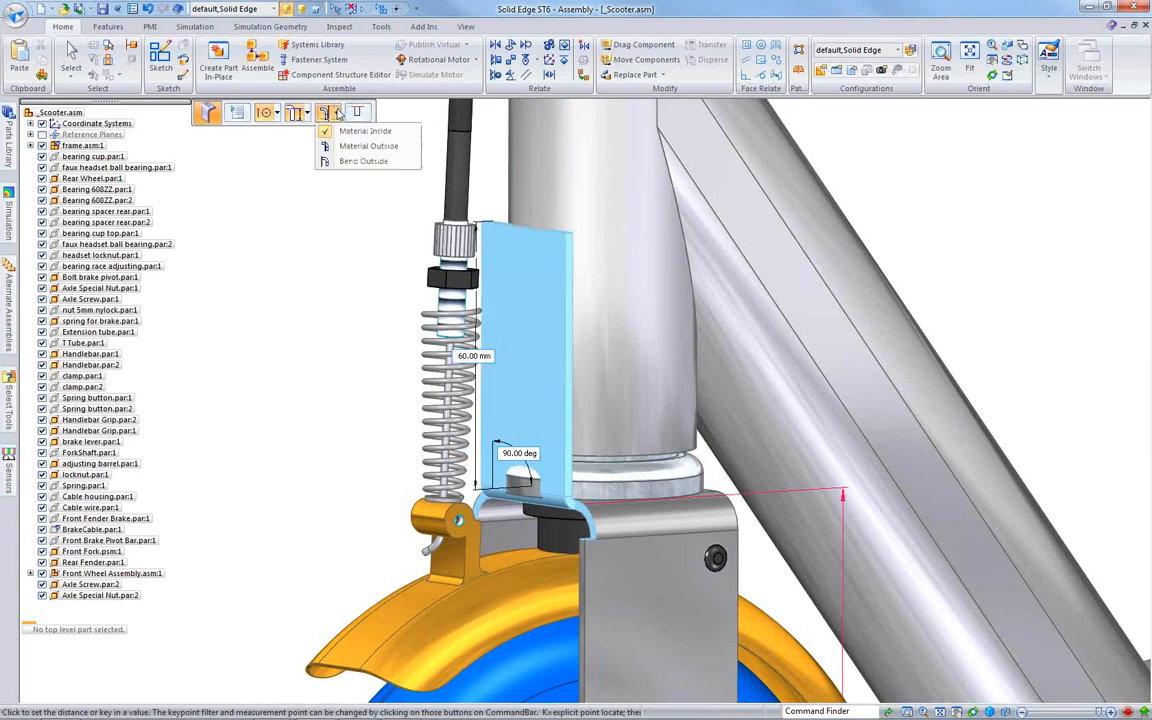
pyautogui.click(358, 161)
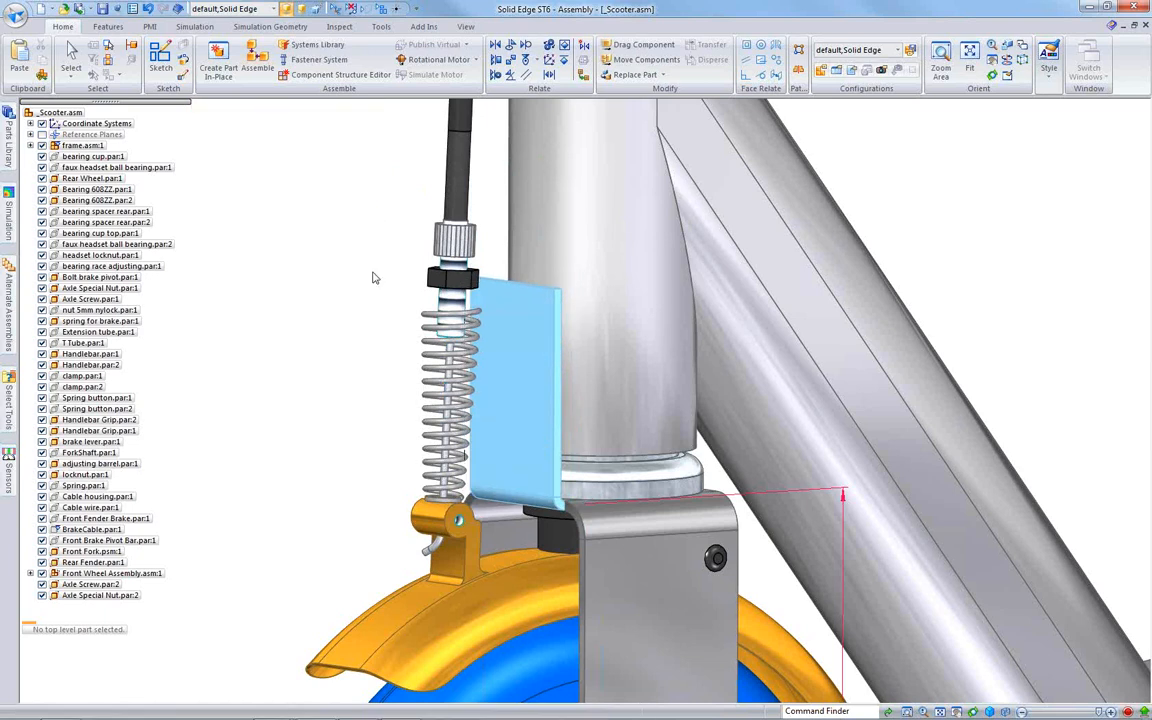
# Step: Add a flange about 28 mm long from the vertical flange's upper edge, extending past the brake cable with Material Inside
pyautogui.click(471, 286)
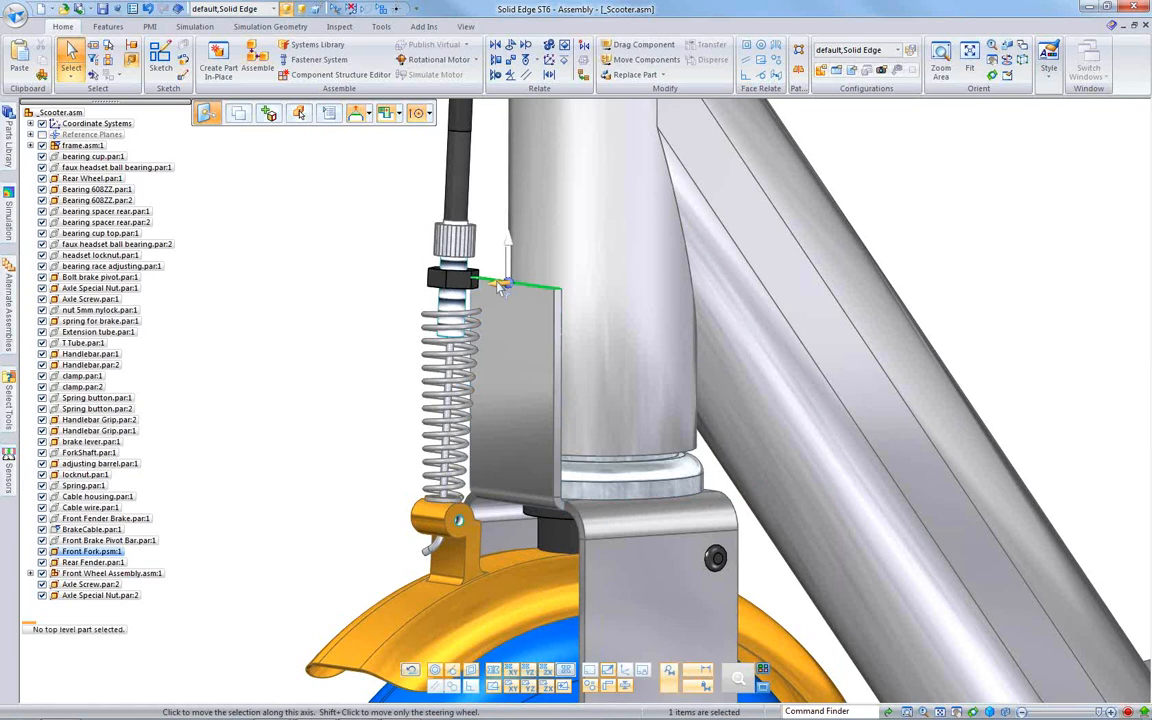
pyautogui.click(495, 285)
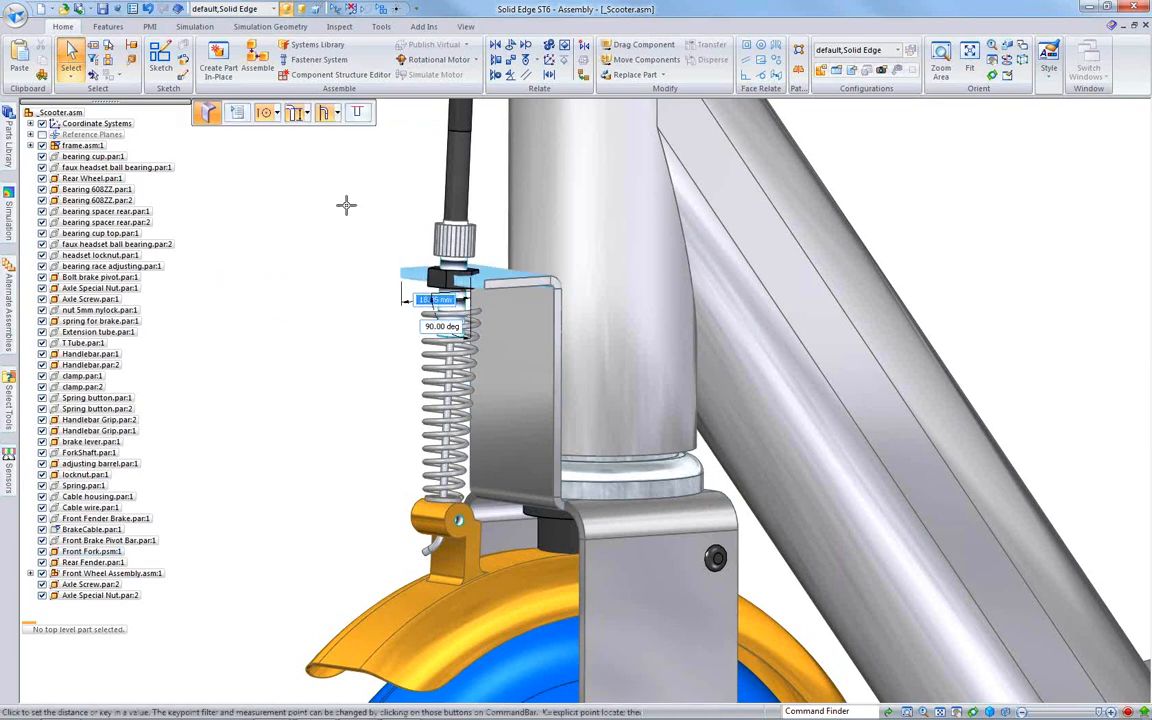
pyautogui.click(335, 114)
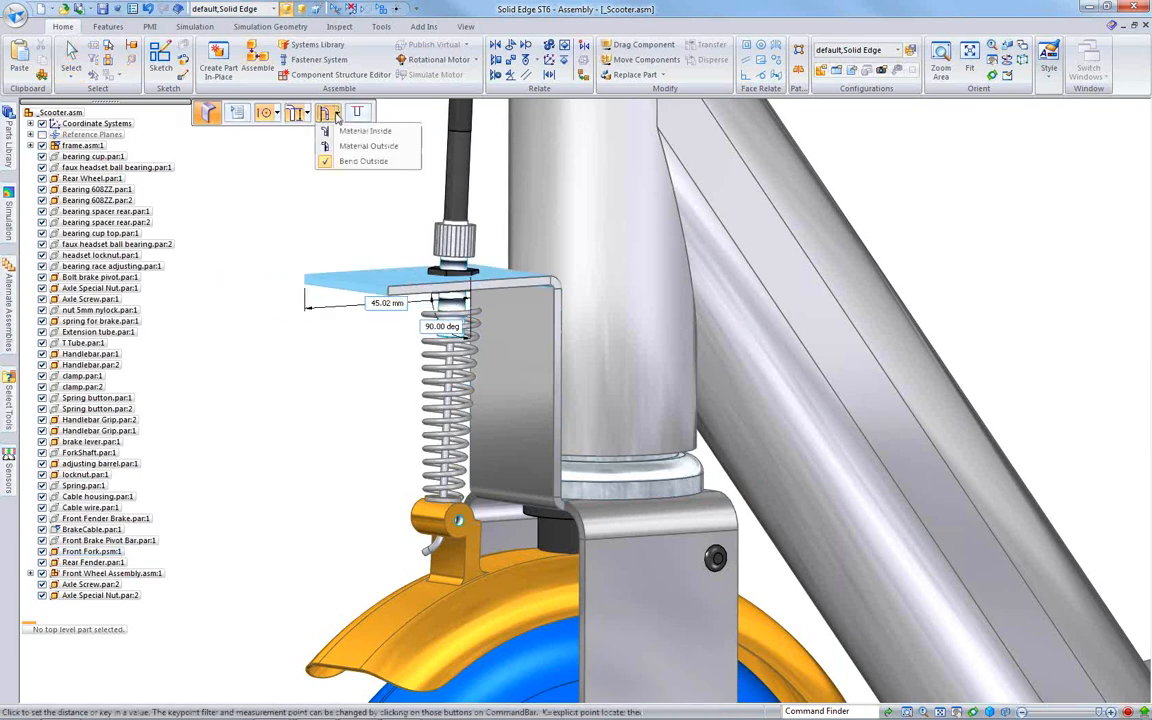
pyautogui.click(341, 134)
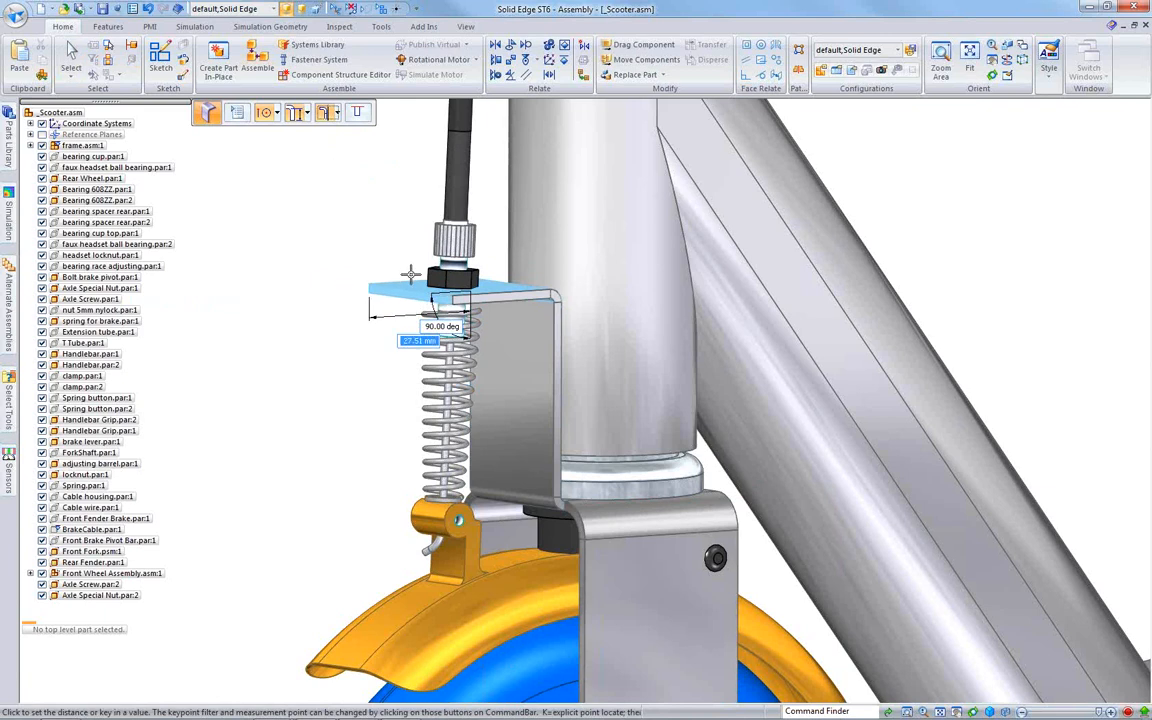
pyautogui.click(355, 262)
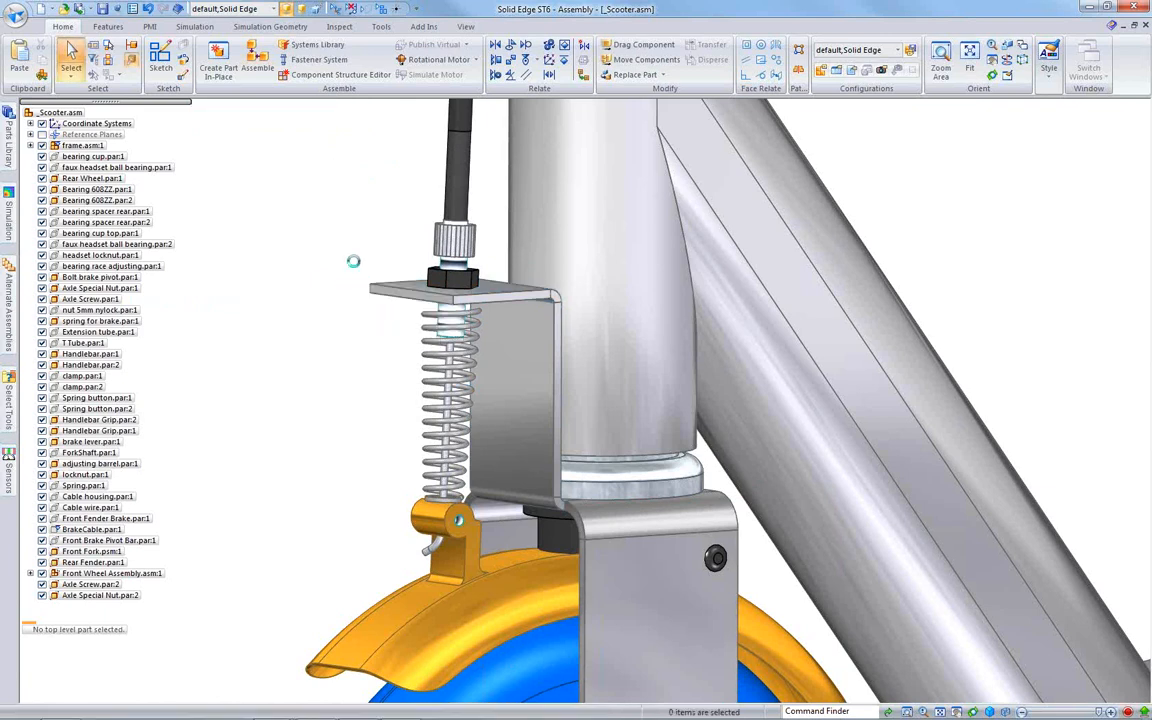
# Step: Start an assembly hole feature on the top face of the horizontal flange under the locknut
pyautogui.moveTo(355, 259); pyautogui.dragTo(306, 296, button='middle')
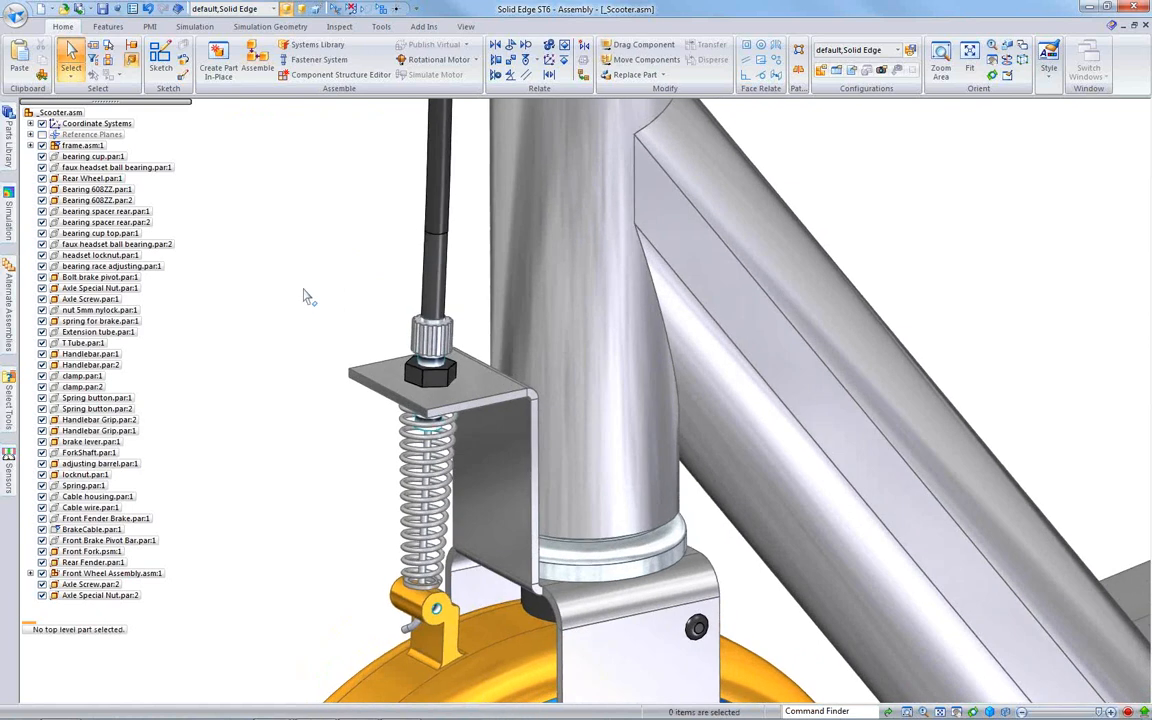
pyautogui.scroll(2, 306, 296)
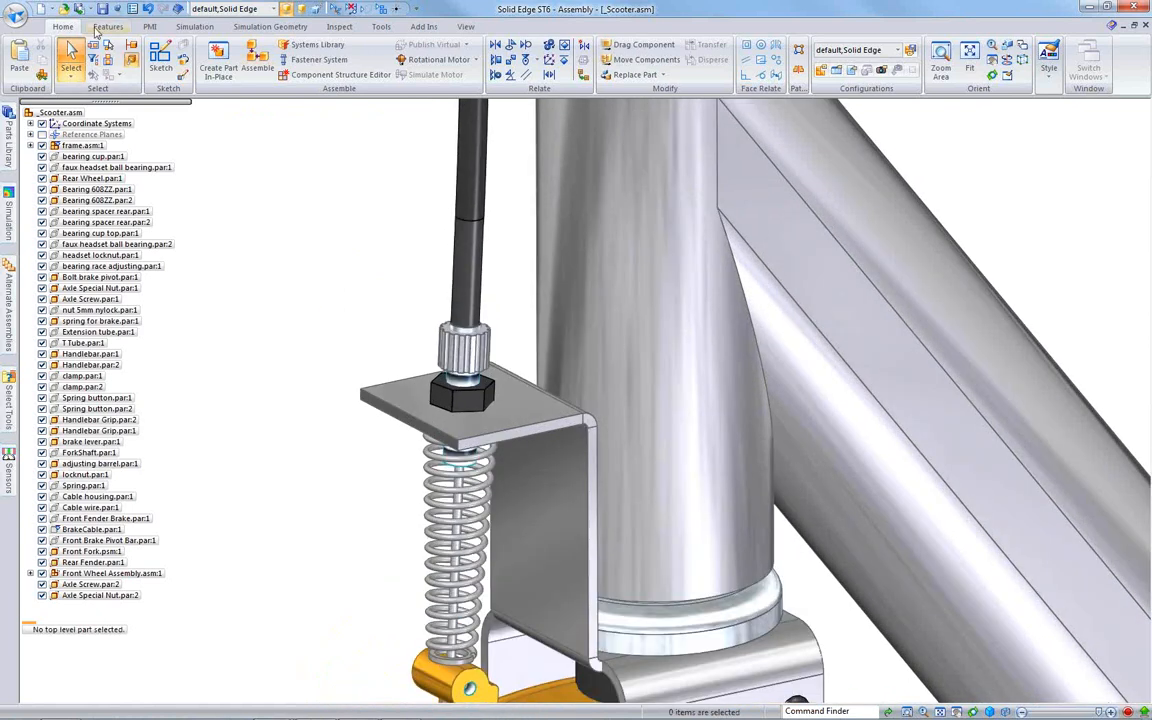
pyautogui.click(108, 26)
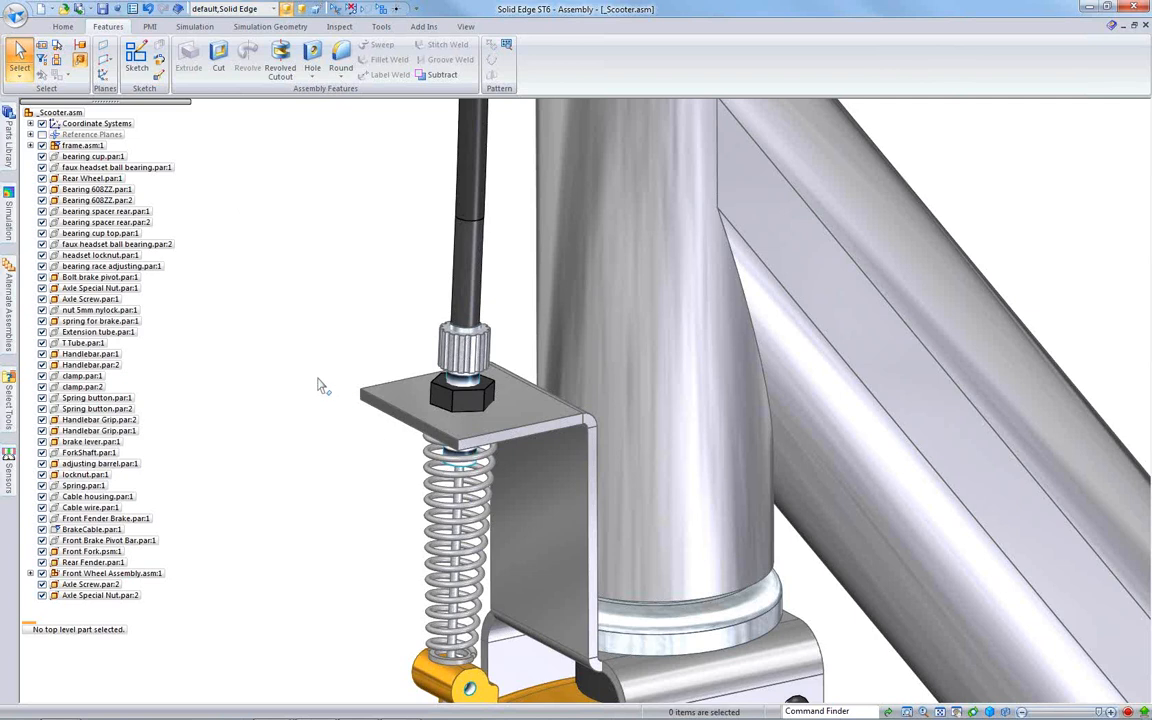
pyautogui.click(312, 58)
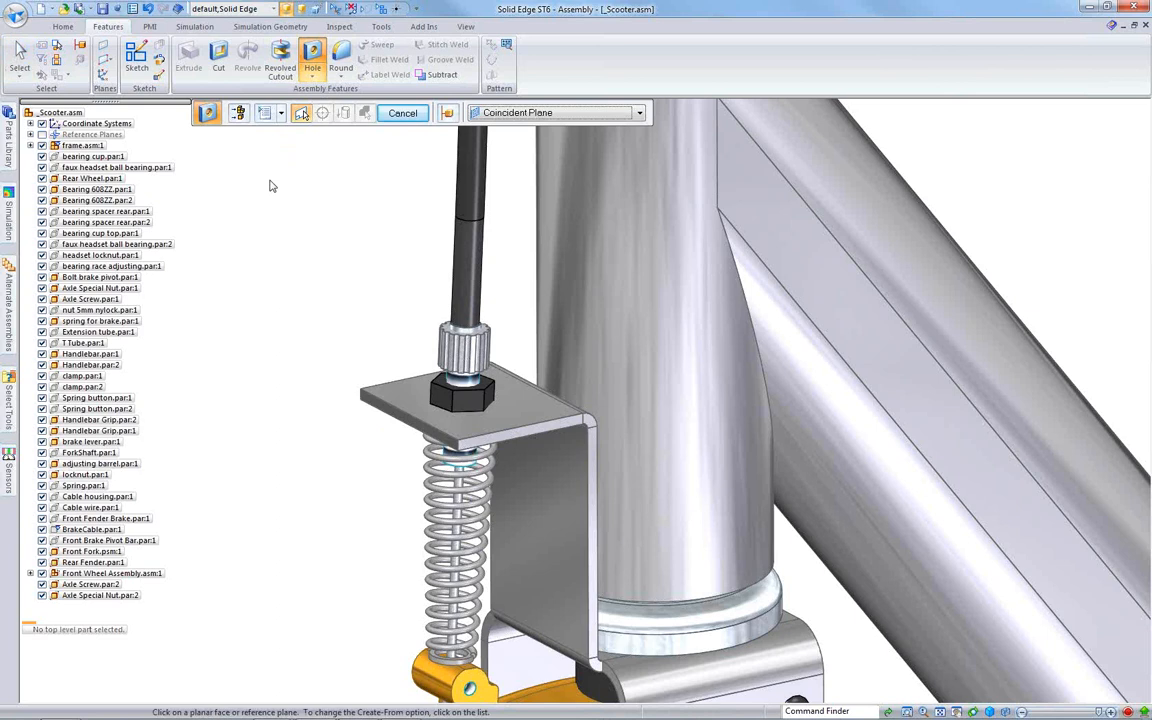
pyautogui.click(400, 395)
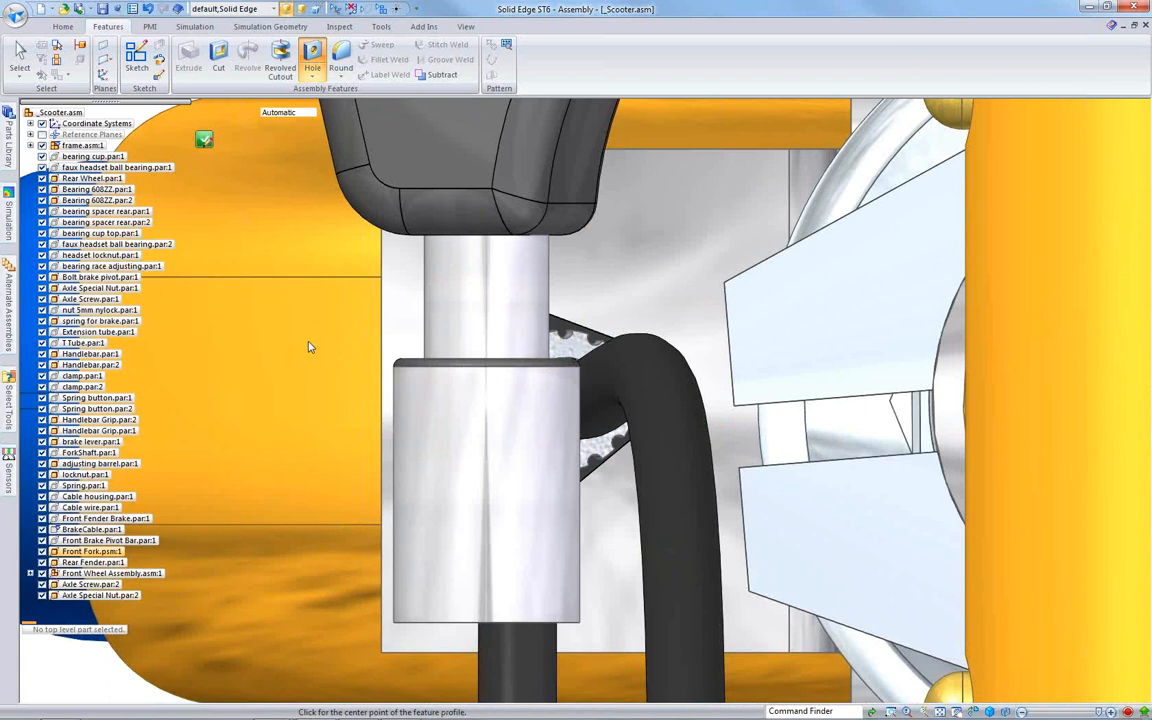
# Step: Enable edge location on peer geometry, place the hole circle concentric with the locknut, and finish the hole profile
pyautogui.scroll(-2, 315, 350)
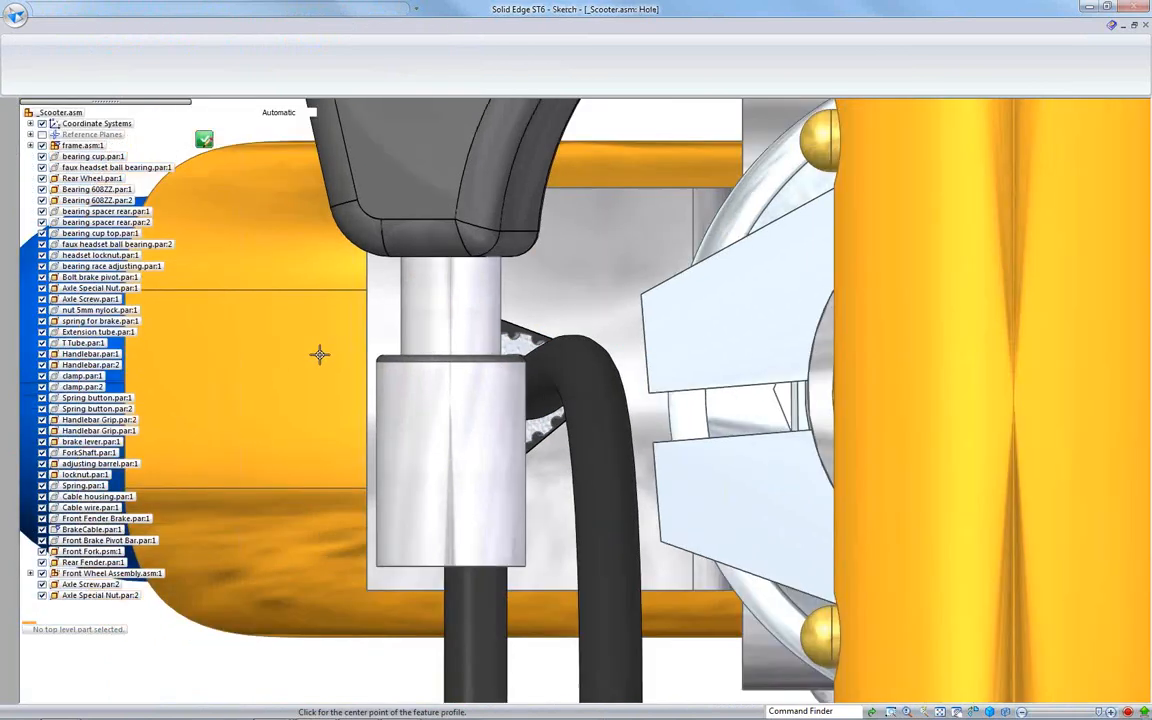
pyautogui.scroll(-1, 319, 354)
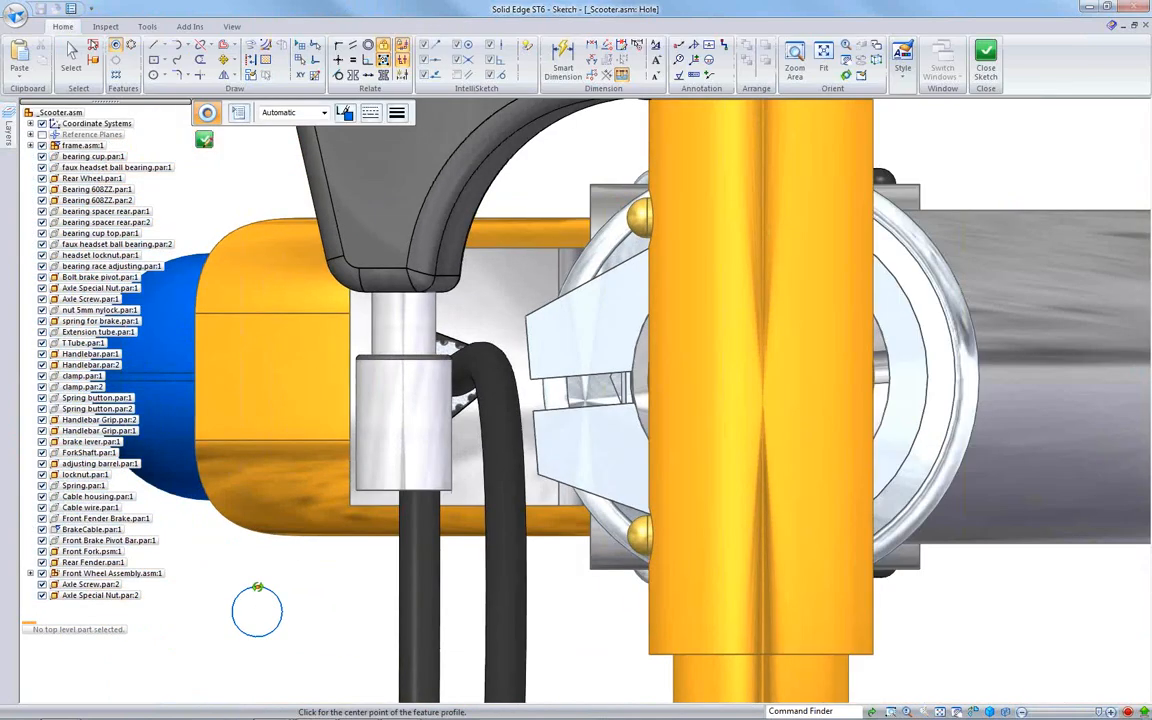
pyautogui.scroll(-7, 313, 523)
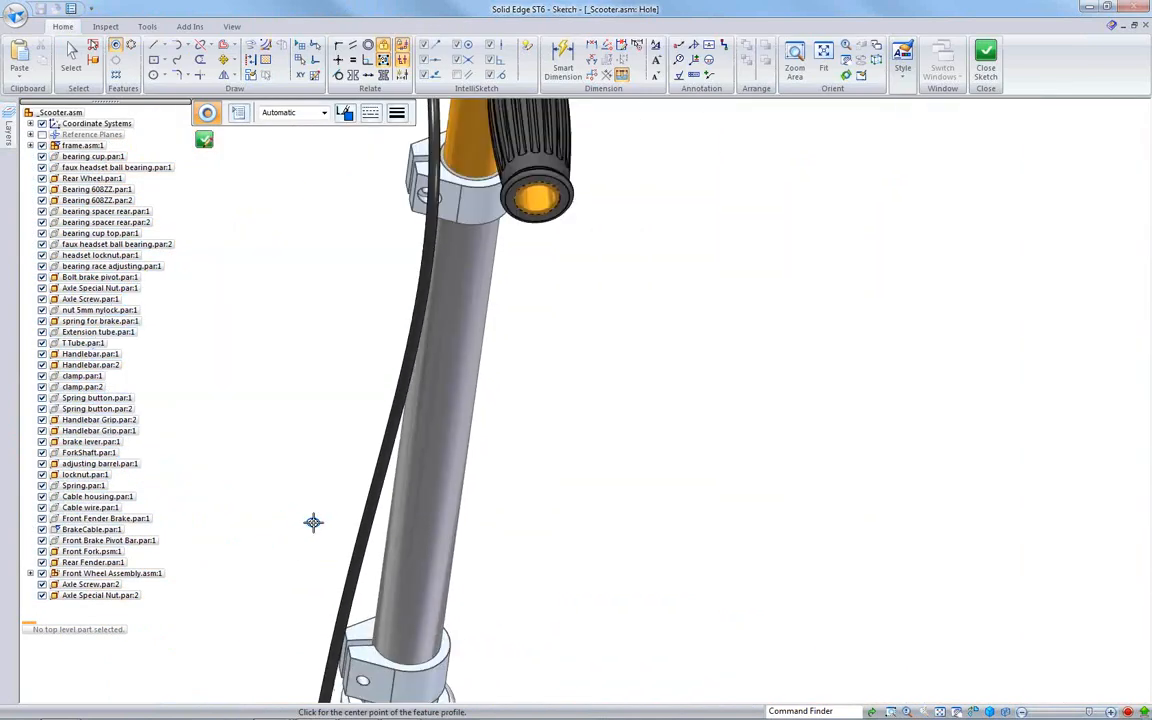
pyautogui.moveTo(252, 619); pyautogui.dragTo(283, 604, button='middle')
pyautogui.scroll(2, 288, 609)
pyautogui.scroll(-4, 265, 553)
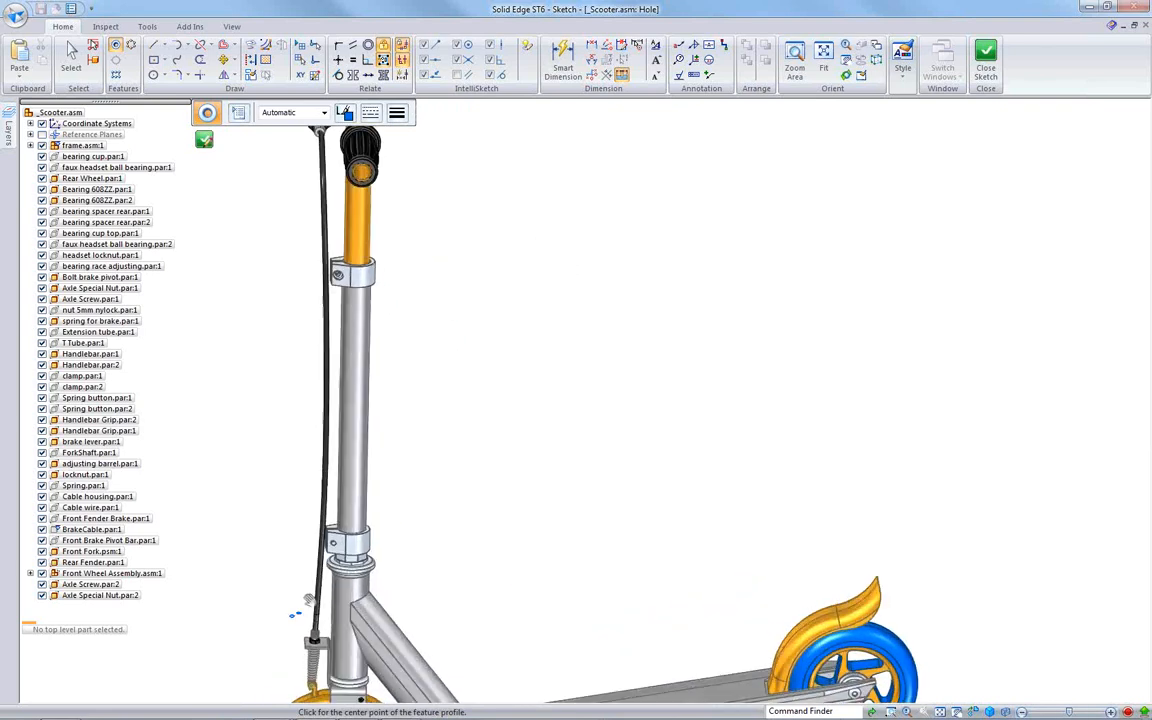
pyautogui.keyDown('shift'); pyautogui.moveTo(314, 485); pyautogui.dragTo(519, 282, button='middle'); pyautogui.keyUp('shift')
pyautogui.scroll(5, 540, 320)
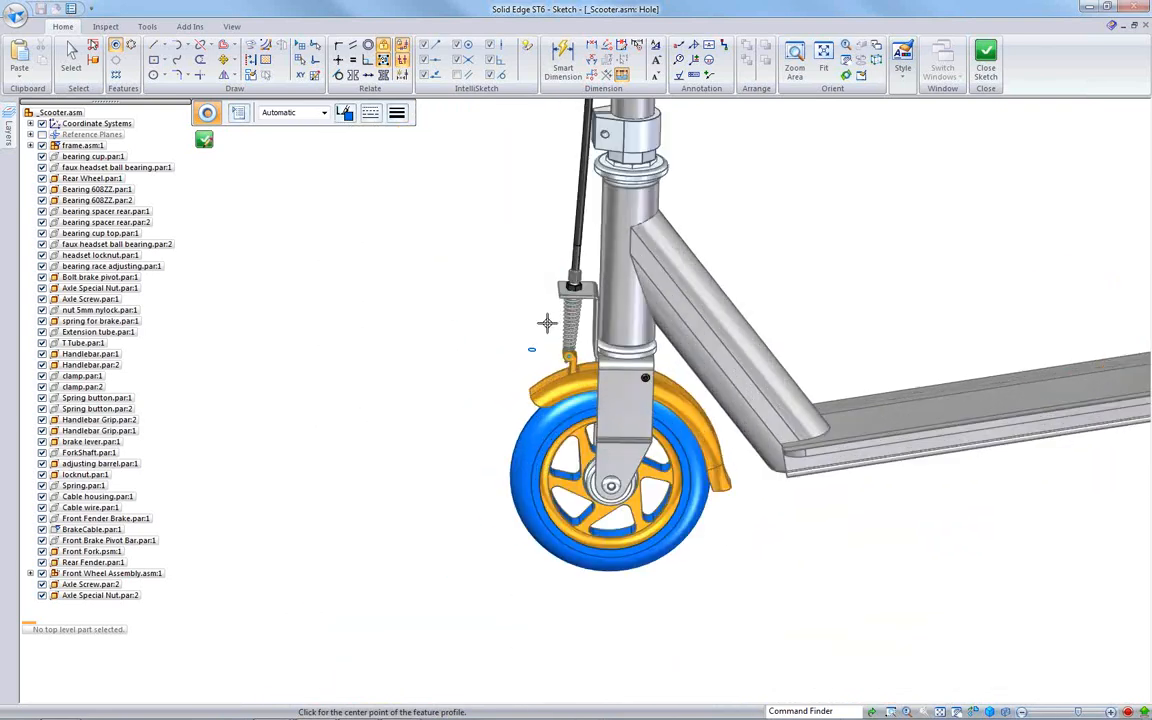
pyautogui.scroll(2, 555, 261)
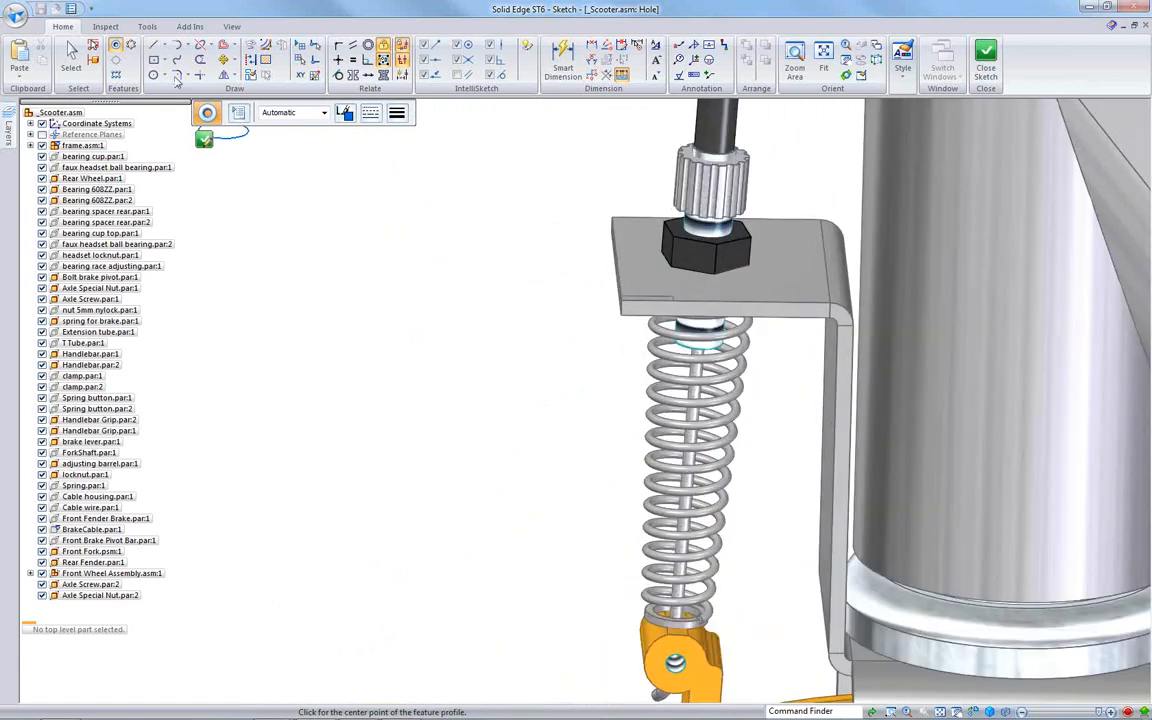
pyautogui.click(150, 29)
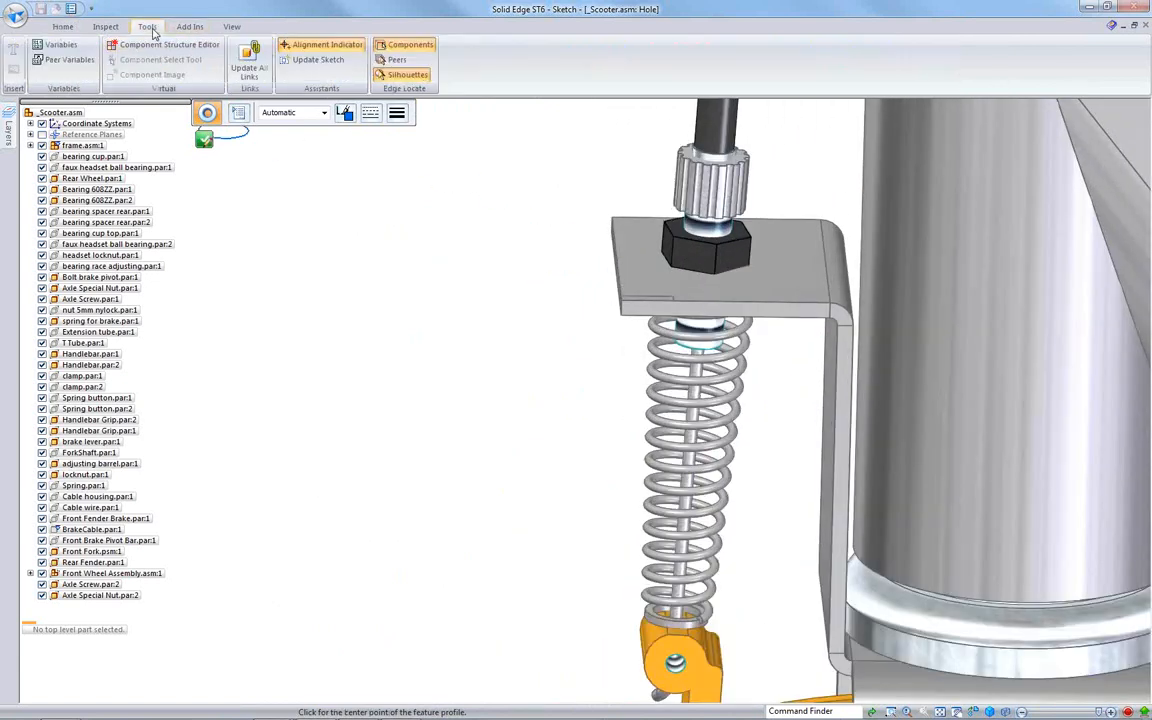
pyautogui.click(396, 59)
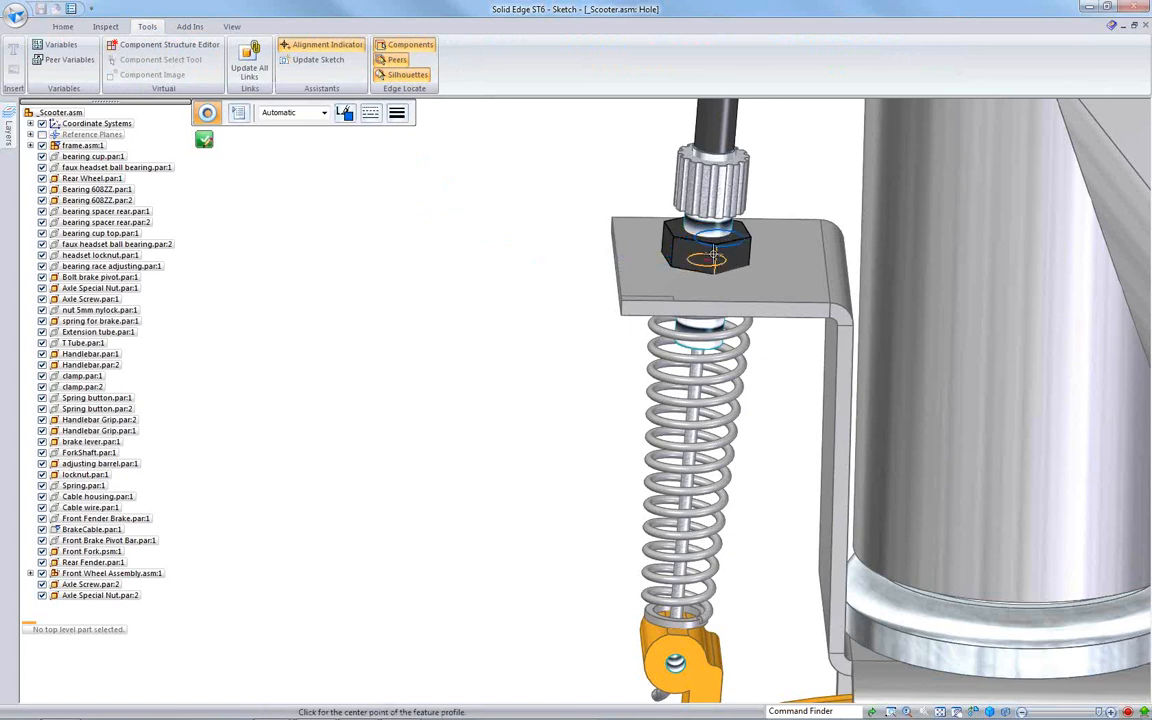
pyautogui.click(204, 141)
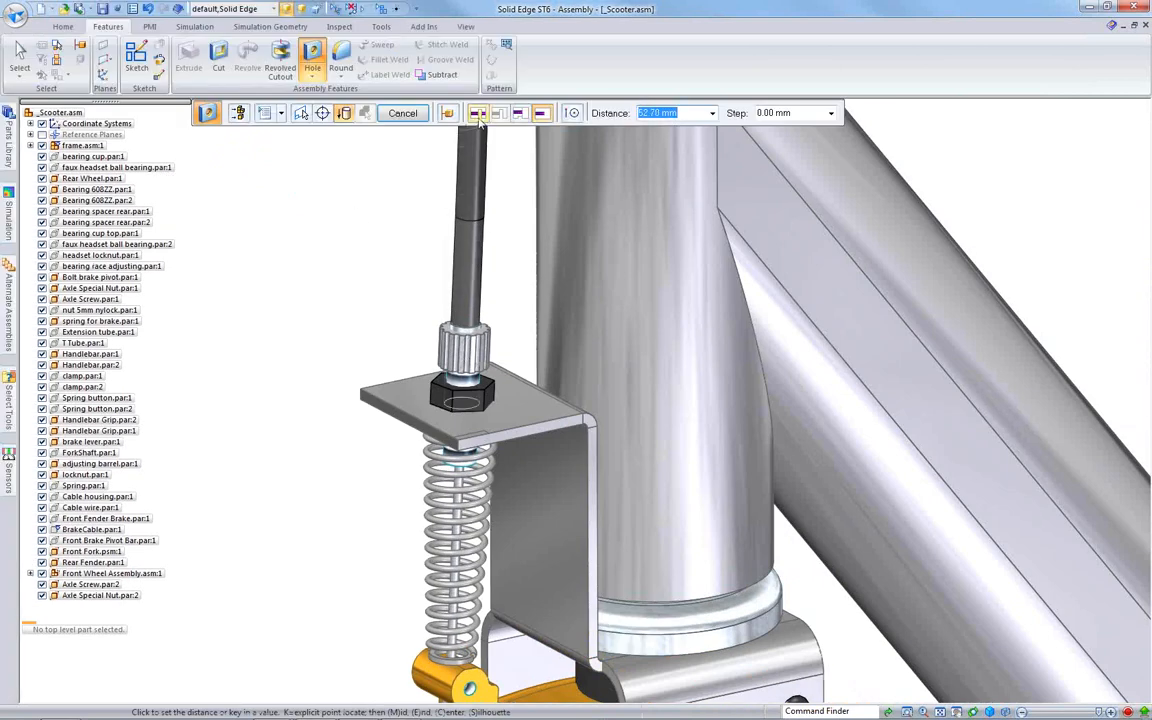
# Step: Extend the hole downward through all, limit the cut to Front Fork.psm only, and finish the feature
pyautogui.click(479, 116)
pyautogui.click(364, 486)
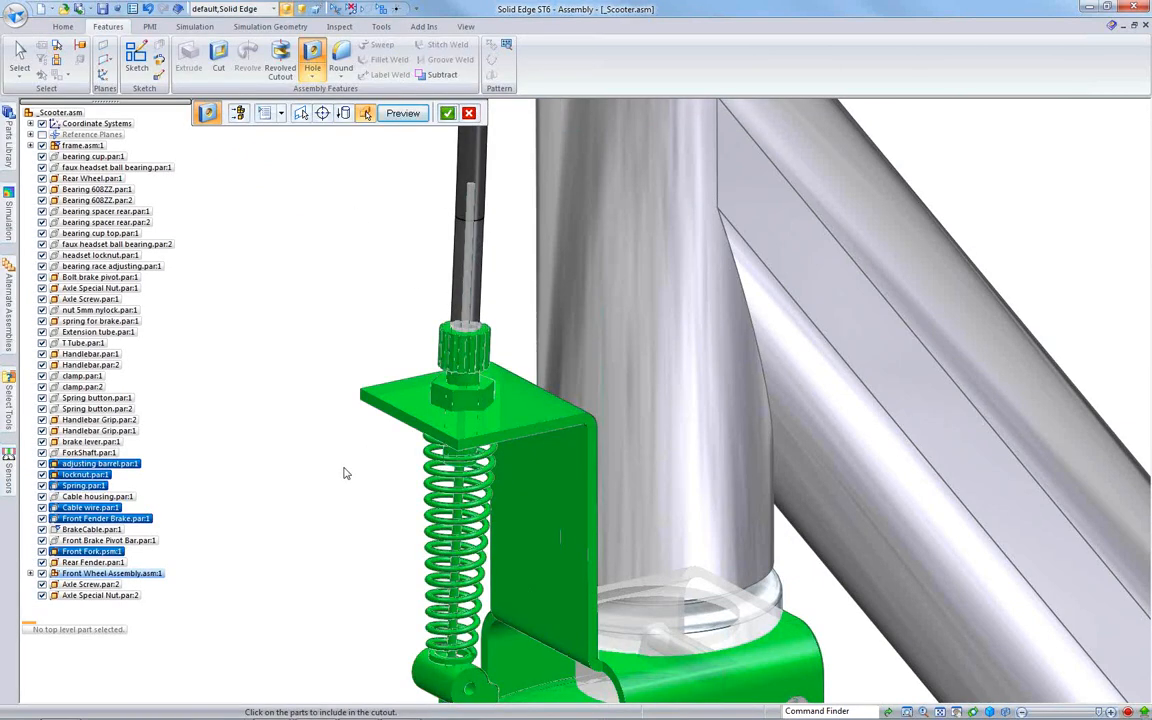
pyautogui.click(469, 116)
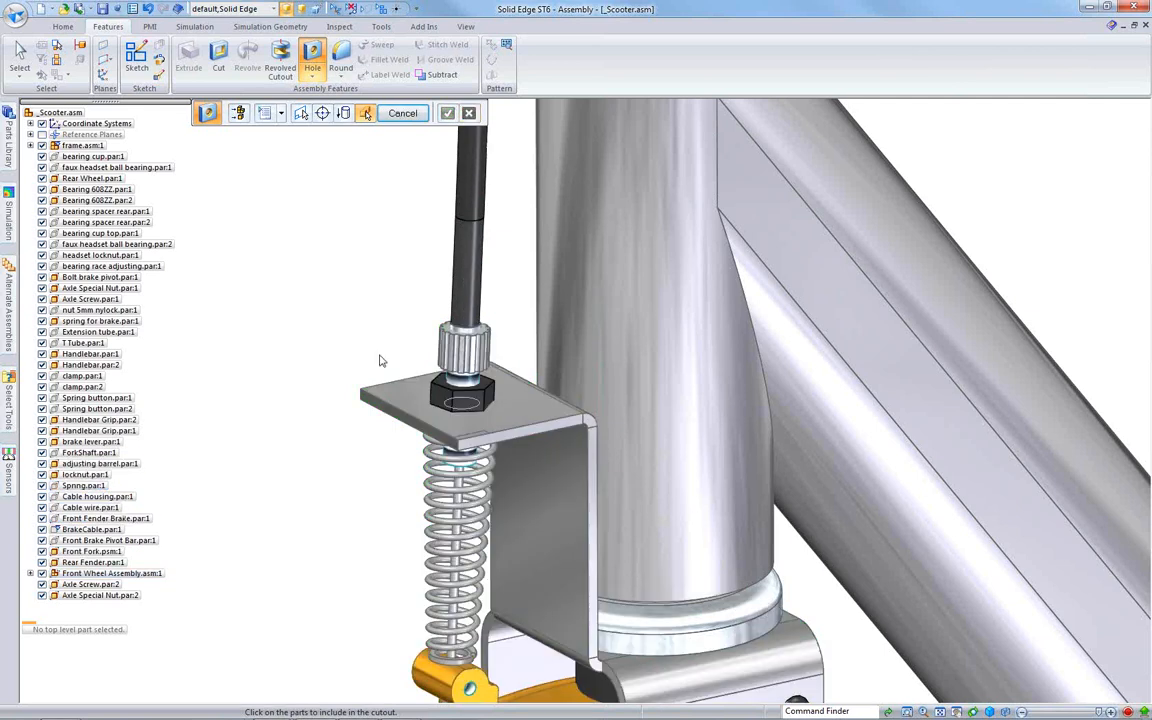
pyautogui.click(392, 392)
pyautogui.click(446, 114)
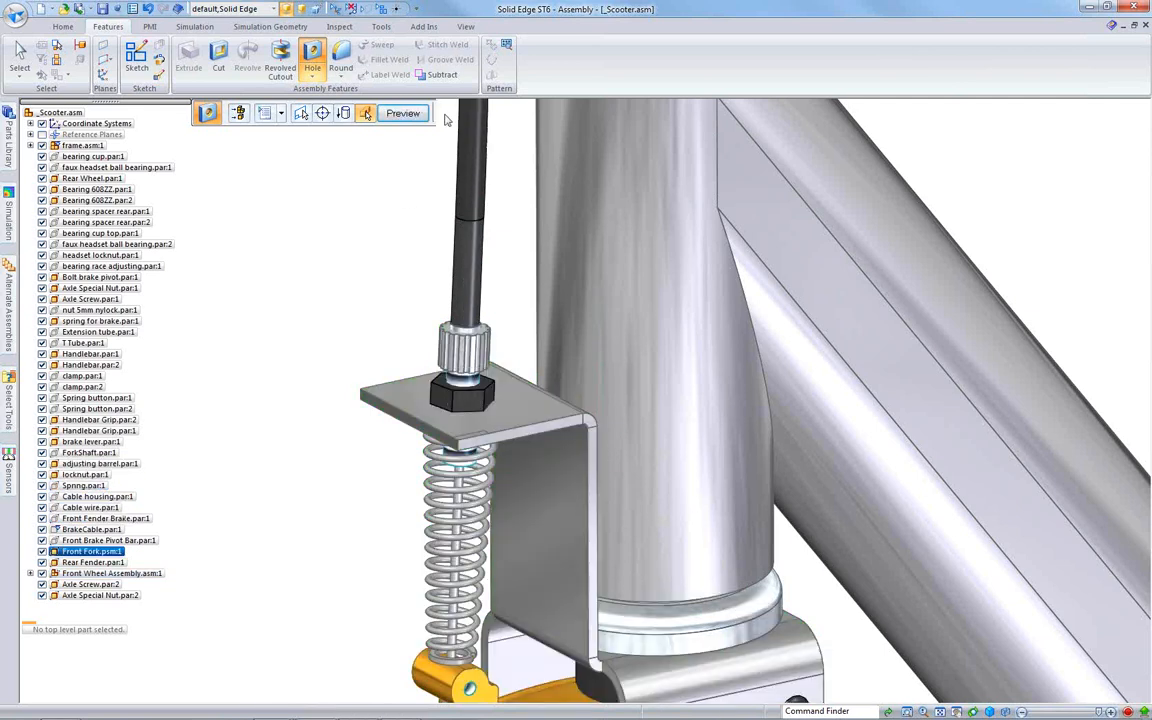
pyautogui.click(403, 114)
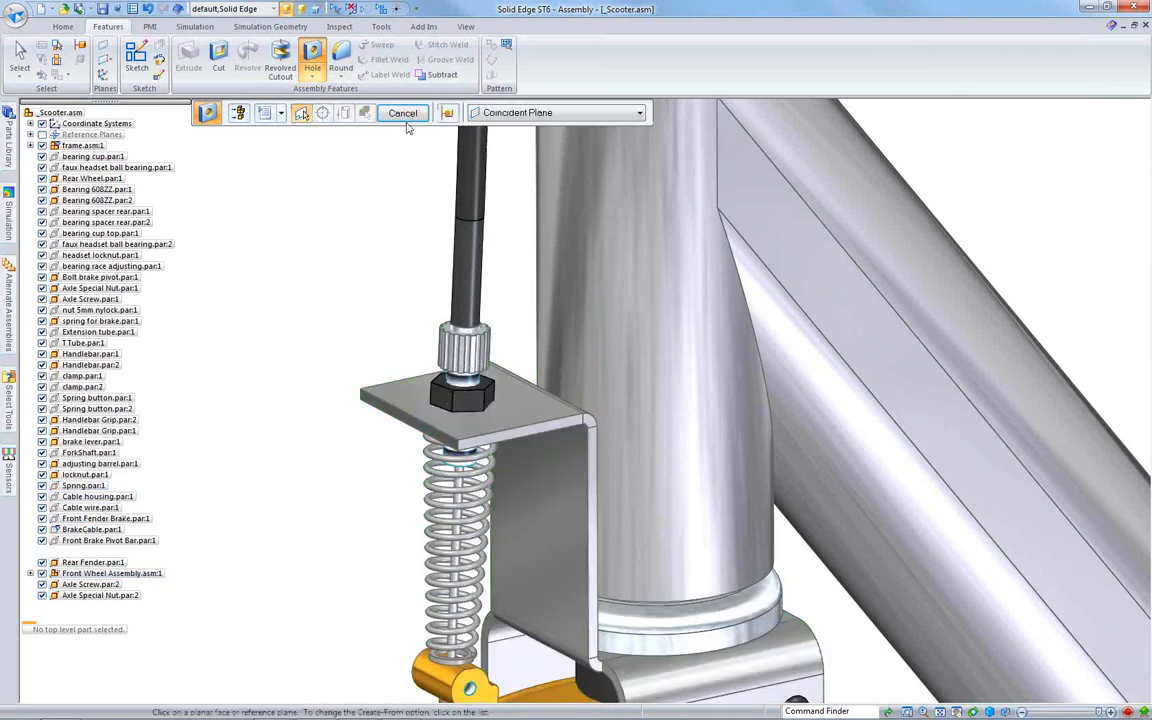
pyautogui.click(405, 115)
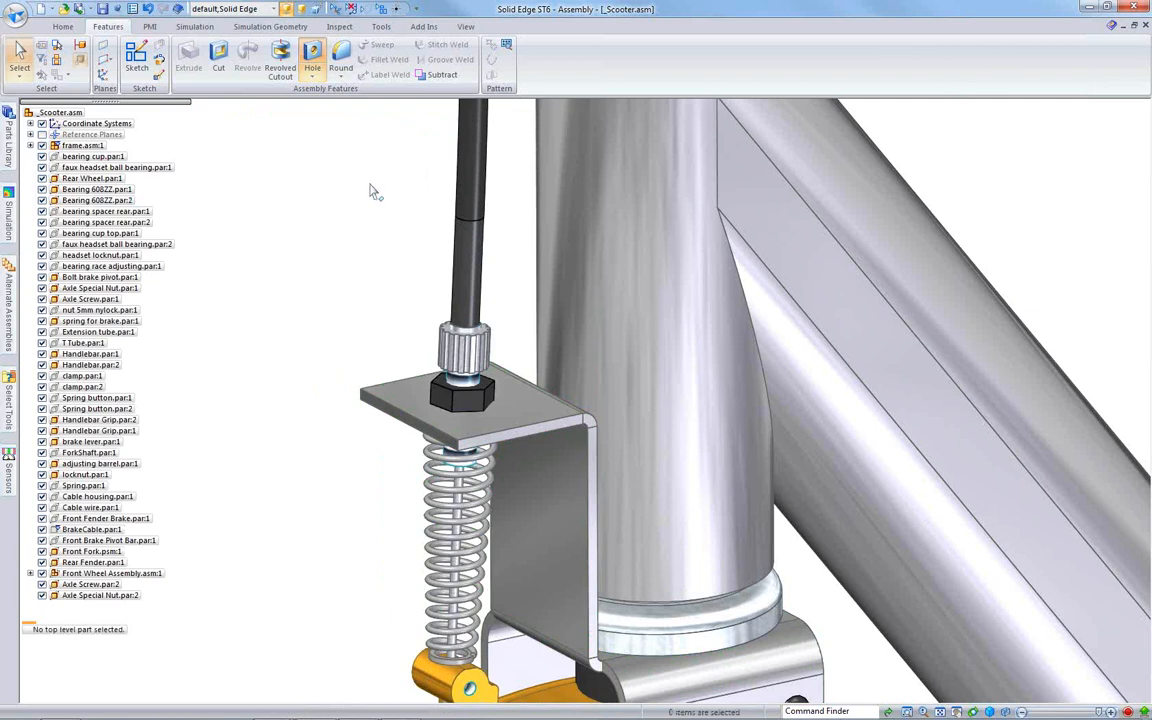
# Step: Open the front fork for in-place editing and rotate the vertical flange's side face inward about 10° to taper the bracket symmetrically
pyautogui.click(372, 392)
pyautogui.click(441, 460)
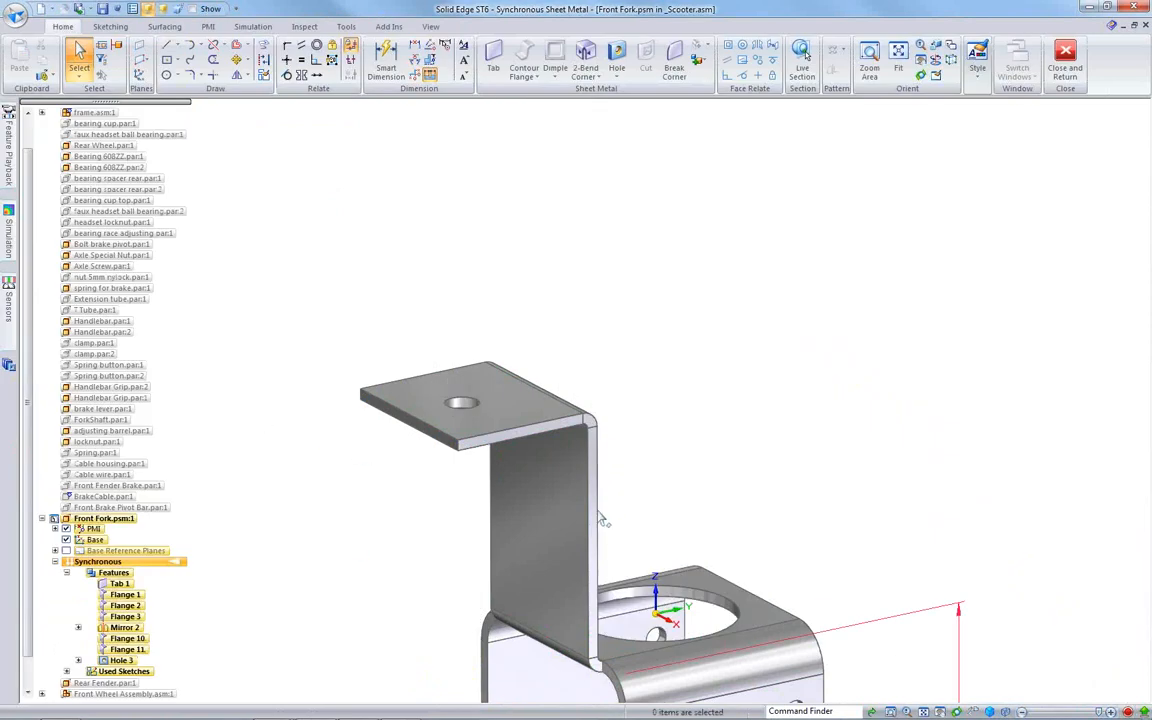
pyautogui.click(598, 522)
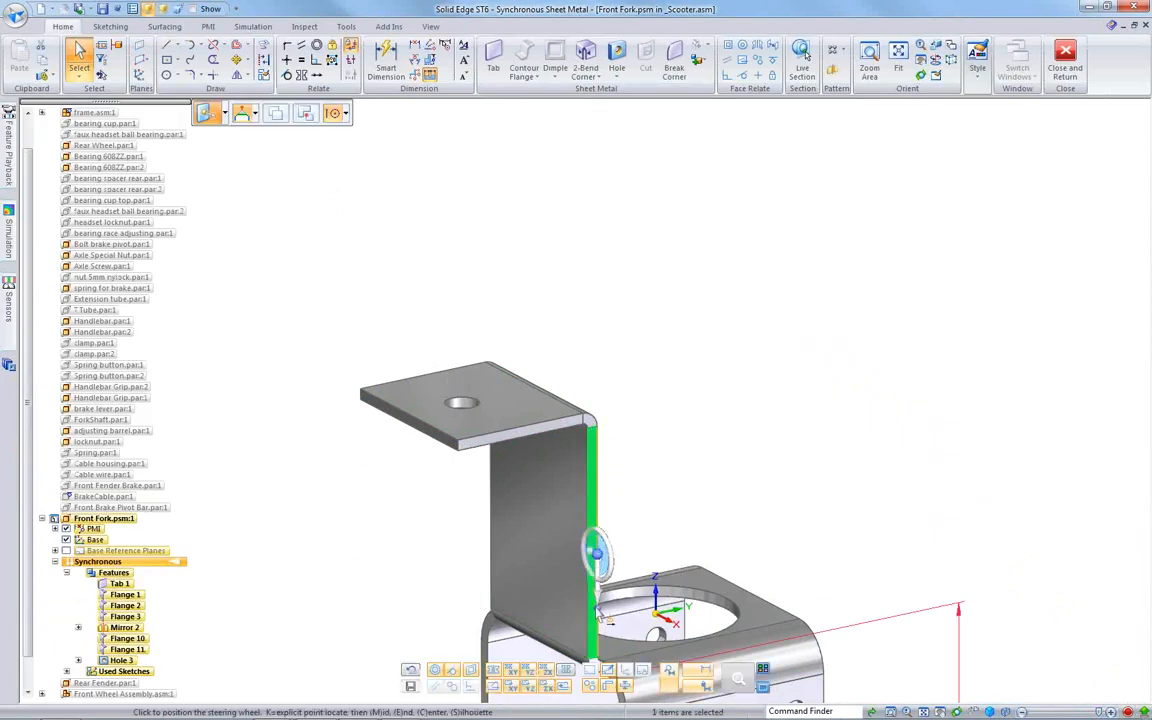
pyautogui.click(593, 560)
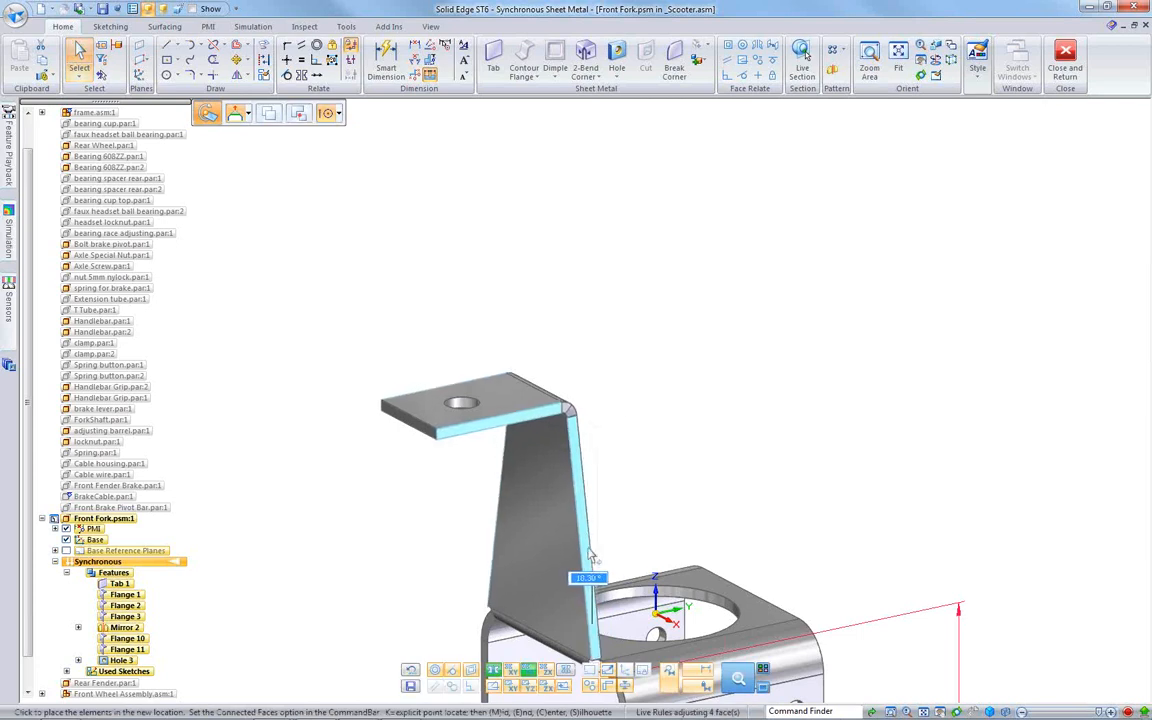
pyautogui.click(627, 412)
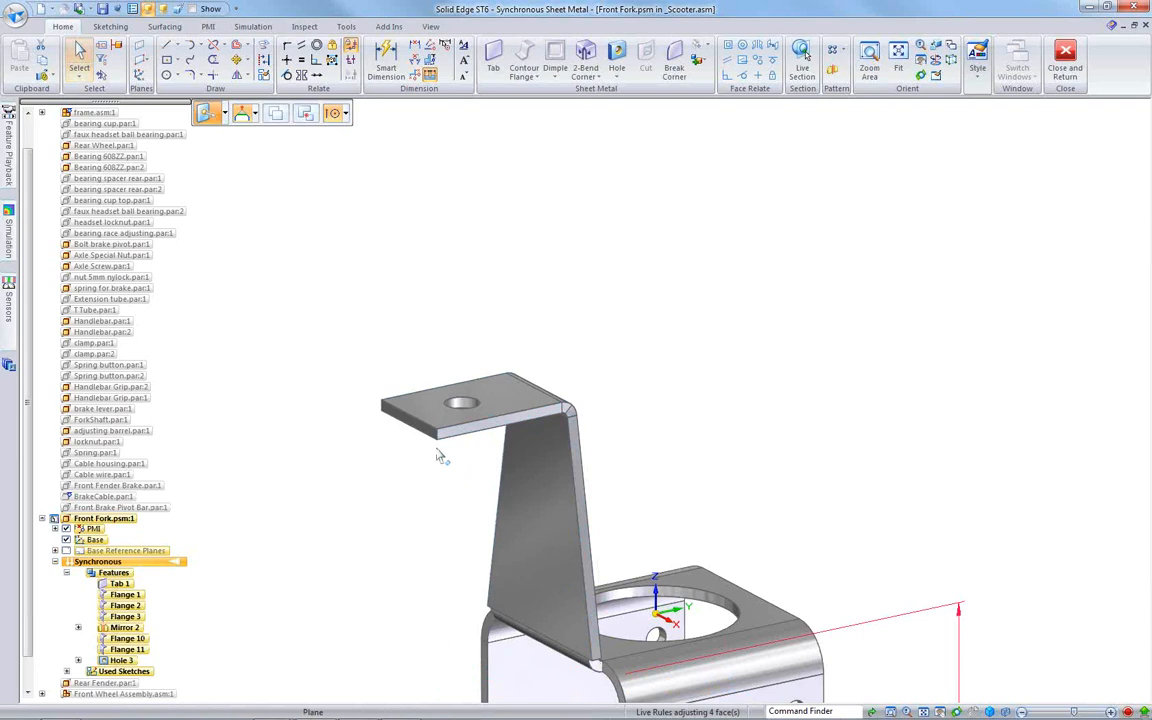
# Step: Round the two outer corners of the bracket's horizontal flange with a 5 mm Break Corner
pyautogui.scroll(3, 399, 437)
pyautogui.click(674, 67)
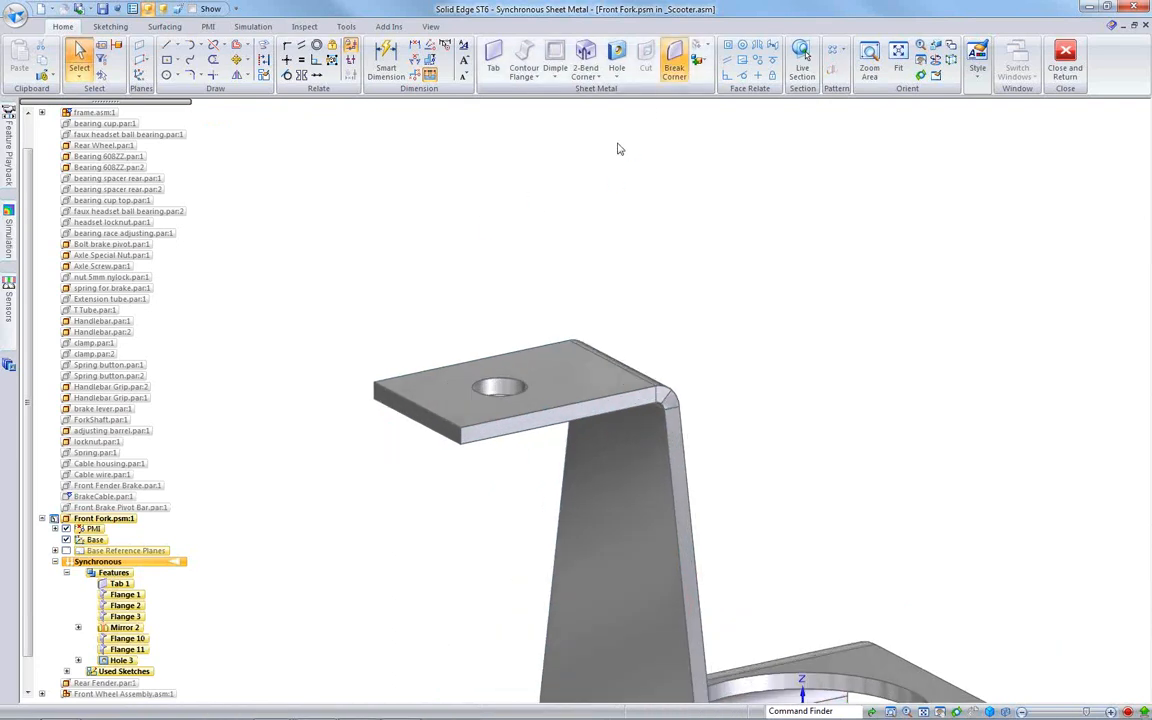
pyautogui.click(376, 395)
pyautogui.rightClick(320, 400)
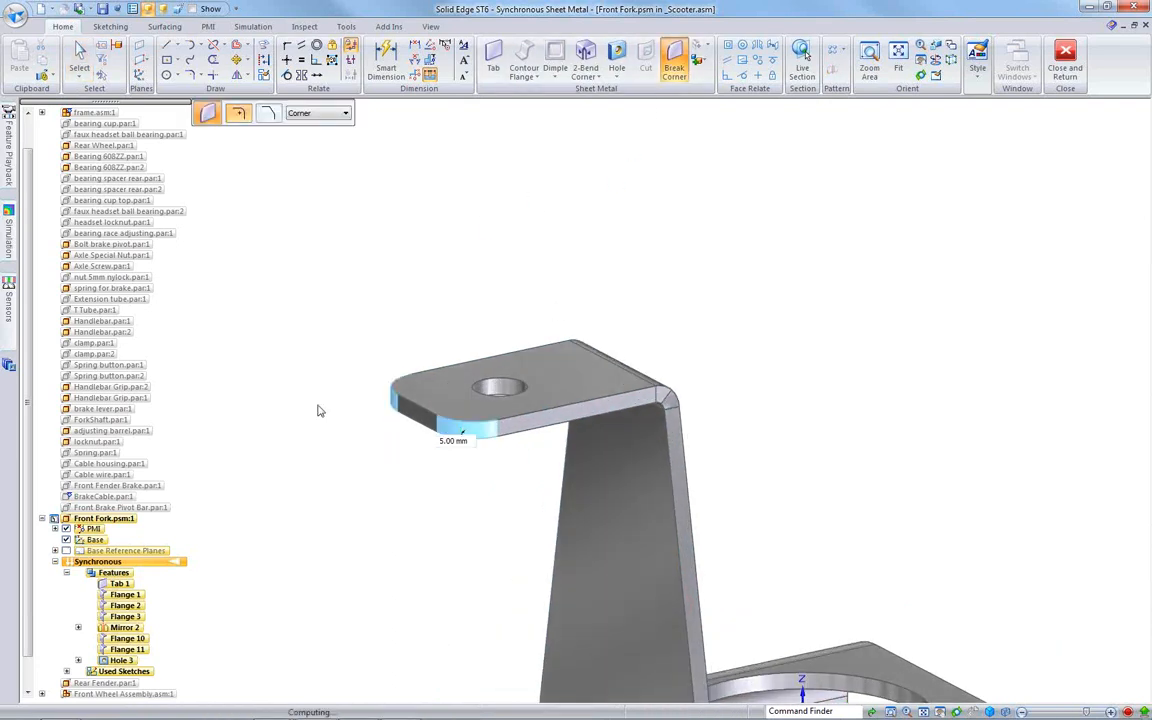
# Step: Shorten the horizontal flange by moving its outer end face toward the hole about 2 mm
pyautogui.click(405, 425)
pyautogui.click(405, 422)
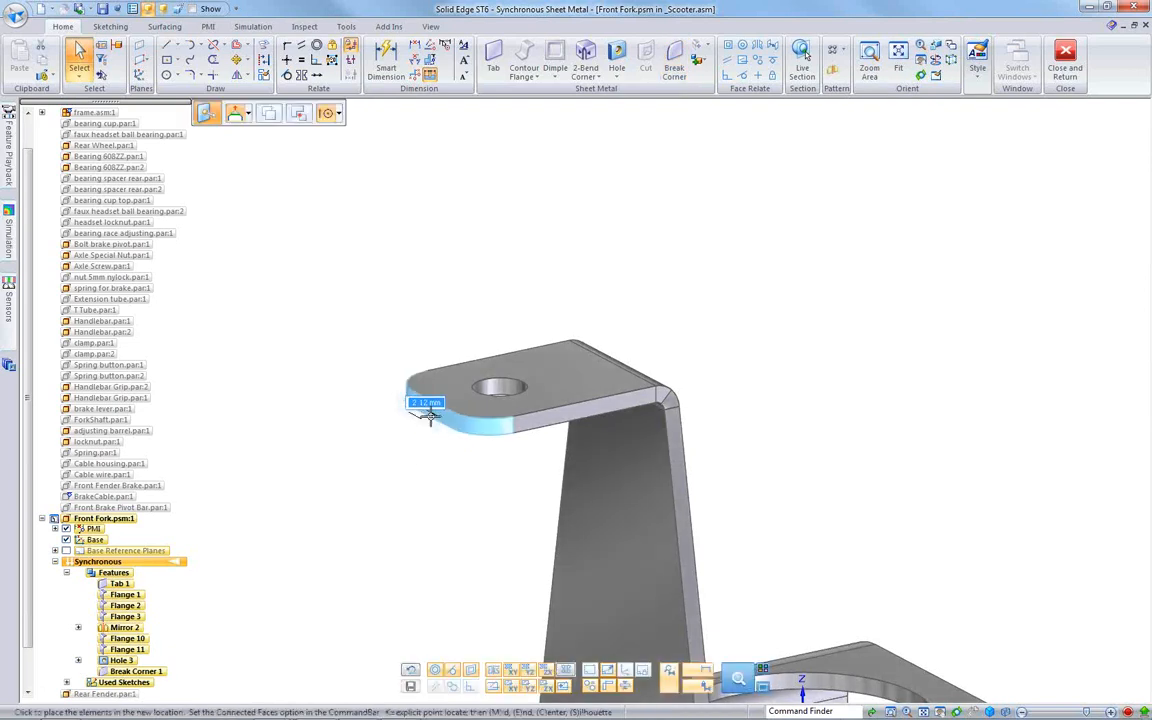
pyautogui.click(393, 471)
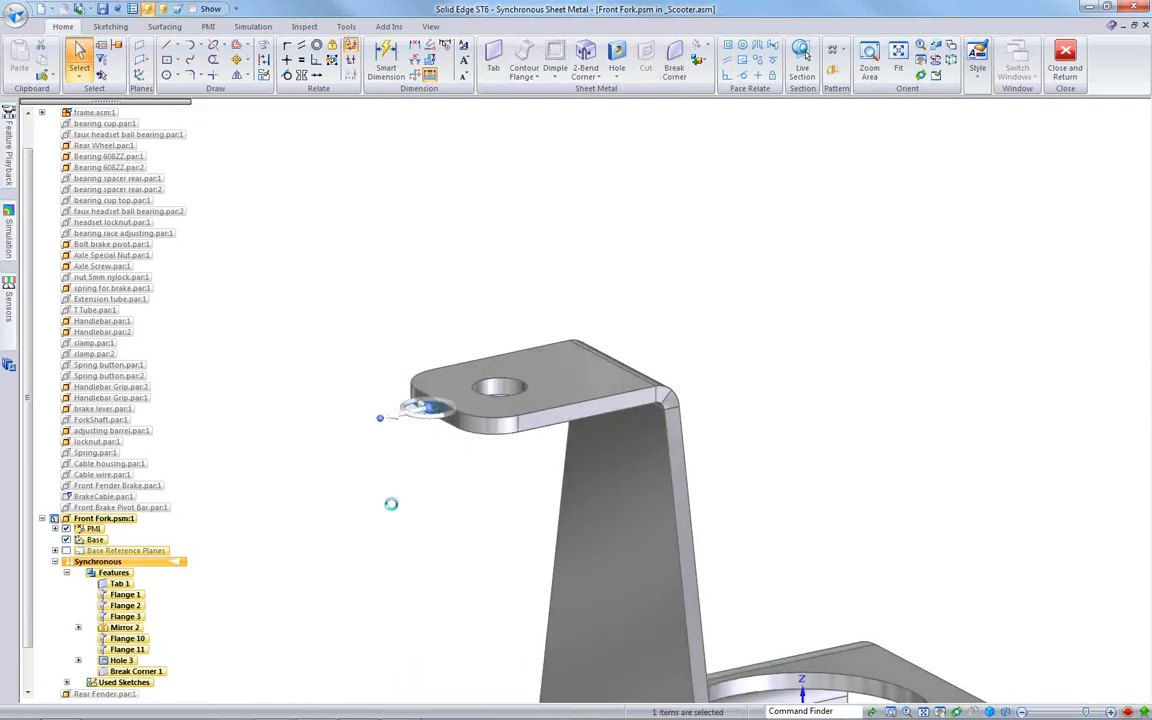
# Step: Create a flat pattern of the front fork, using its outer side face as the upward face and an edge for orientation
pyautogui.scroll(-2, 392, 508)
pyautogui.moveTo(658, 460); pyautogui.dragTo(605, 268, button='middle')
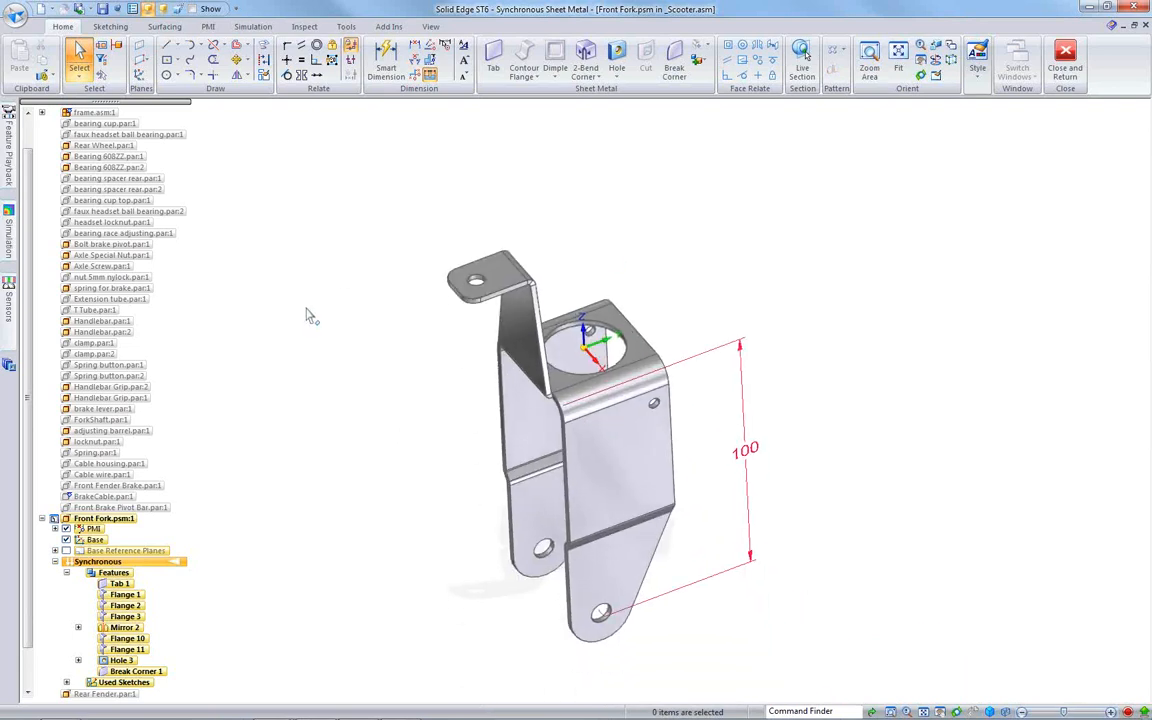
pyautogui.click(342, 27)
pyautogui.click(97, 47)
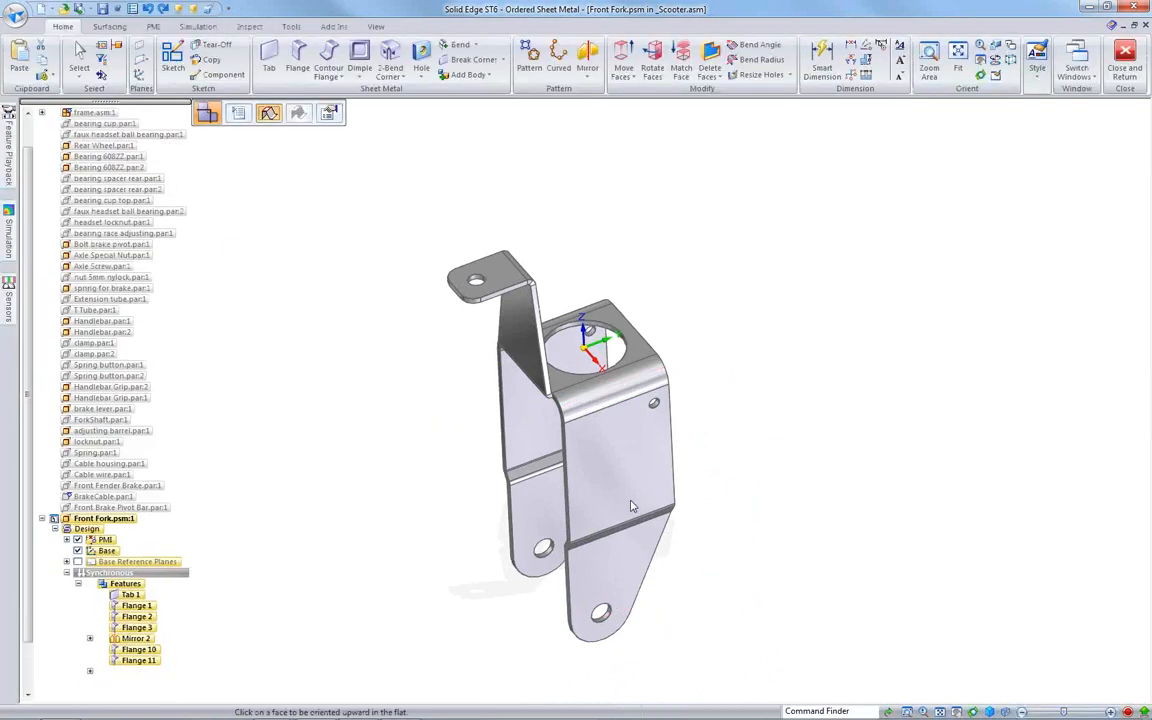
pyautogui.click(598, 432)
pyautogui.click(595, 418)
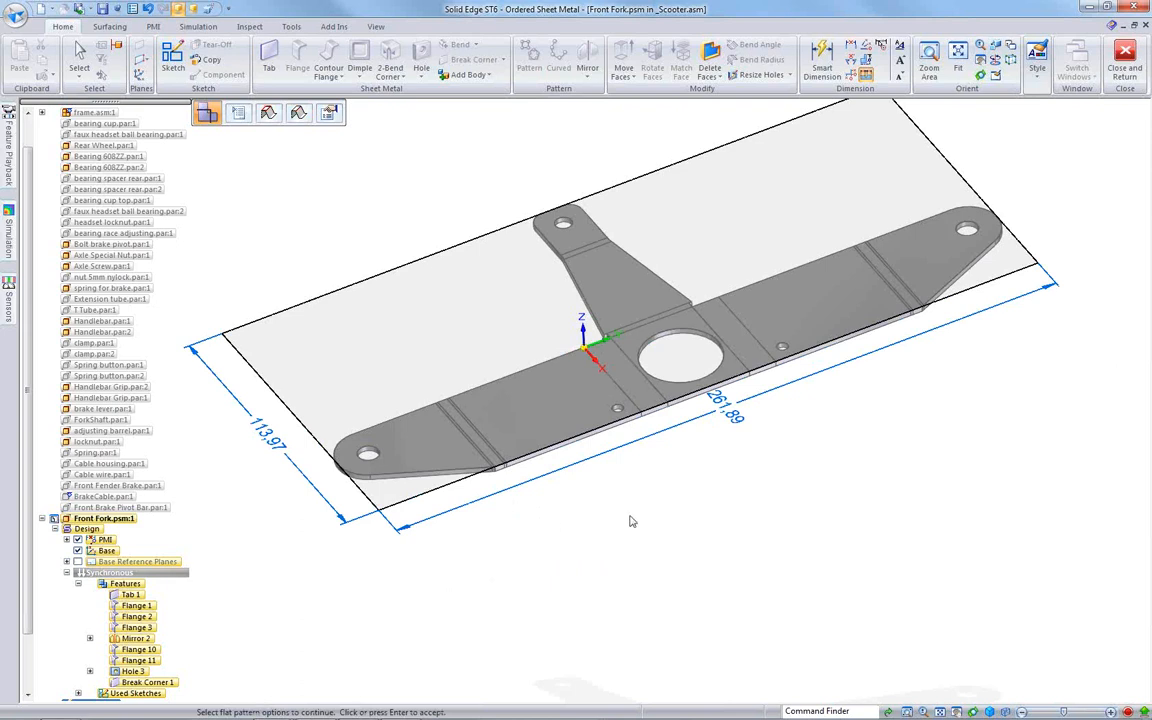
# Step: Leave the flat pattern for the fork's synchronous model, then close in-place editing and return to the full scooter assembly
pyautogui.press('Escape')
pyautogui.click(138, 575)
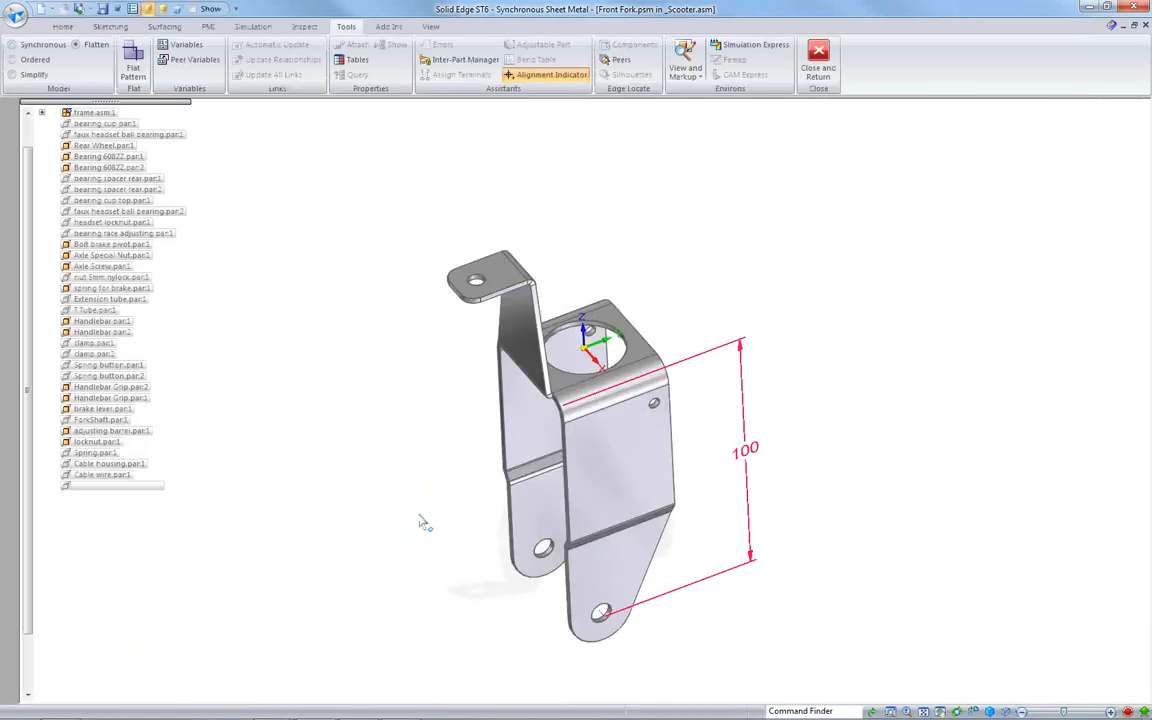
pyautogui.click(818, 62)
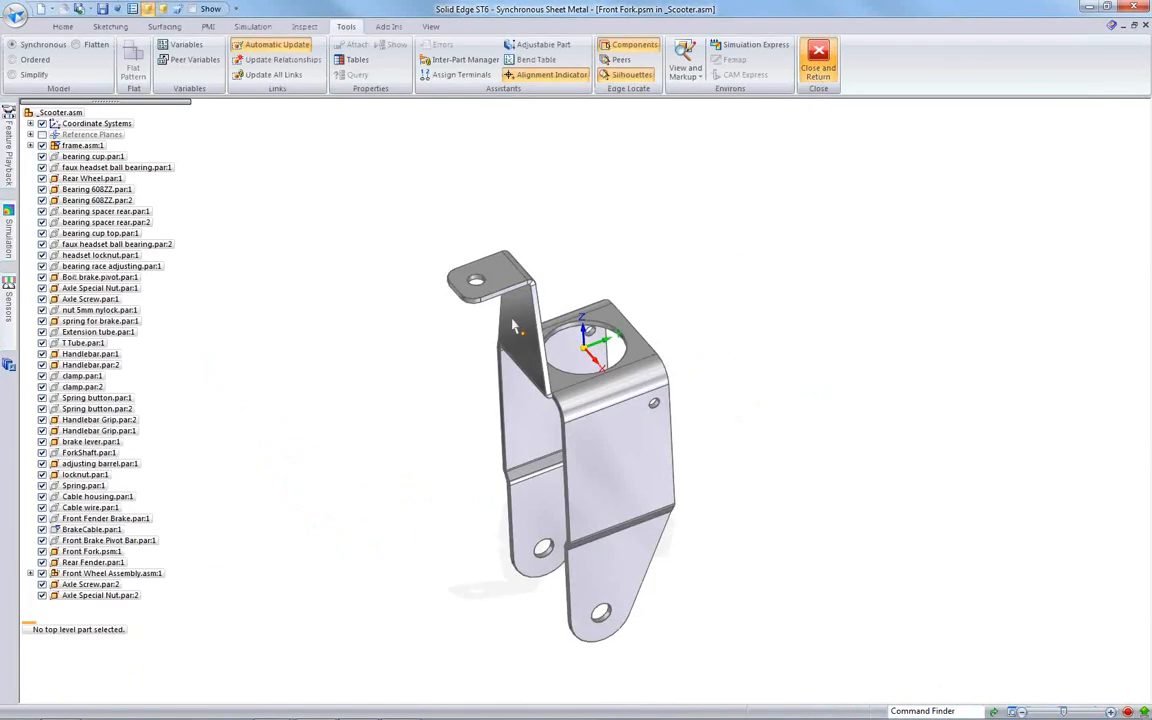
pyautogui.scroll(-5, 363, 358)
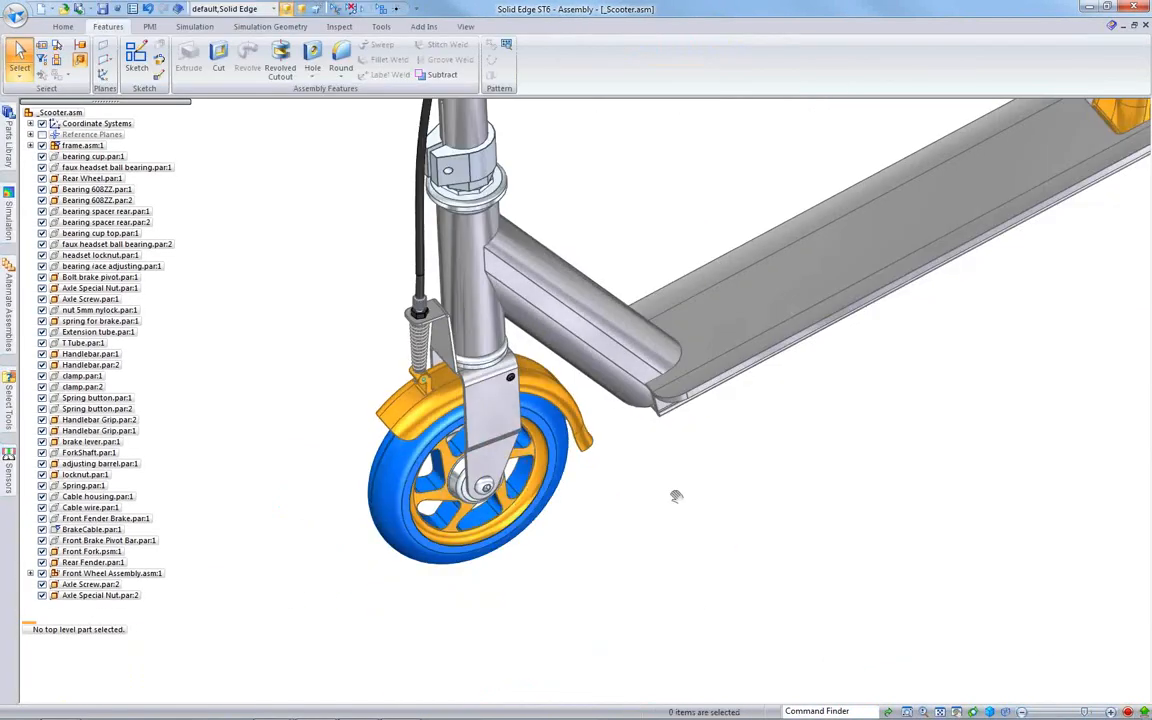
pyautogui.keyDown('shift'); pyautogui.moveTo(676, 496); pyautogui.dragTo(585, 506, button='middle'); pyautogui.keyUp('shift')
pyautogui.scroll(-4, 668, 438)
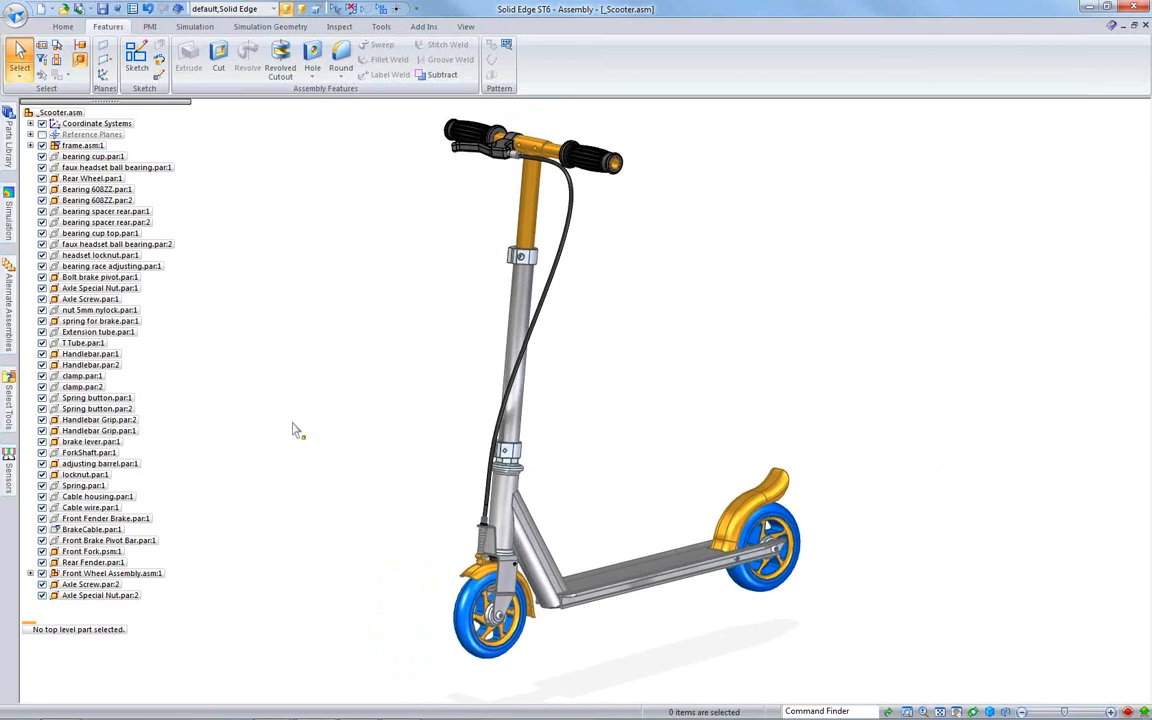